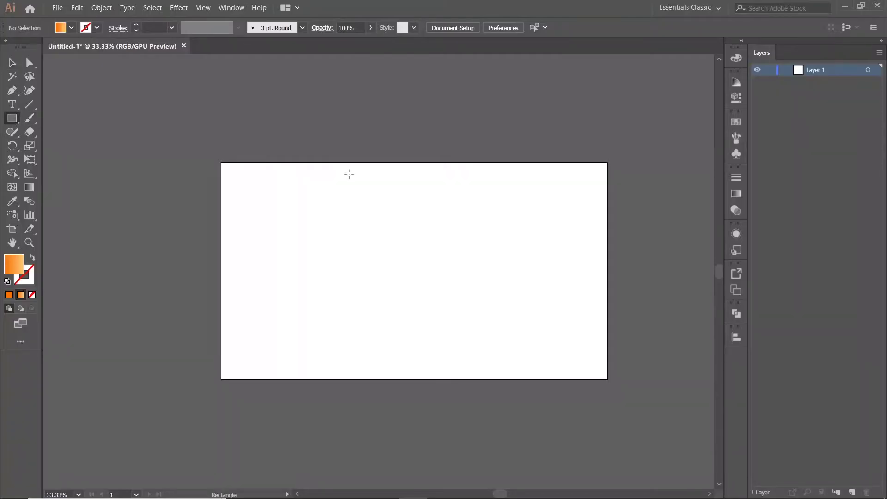
# Step: Draw a gradient rectangle over the artboard's right portion, snapping its top and left edges
pyautogui.moveTo(338, 162); pyautogui.dragTo(607, 379)
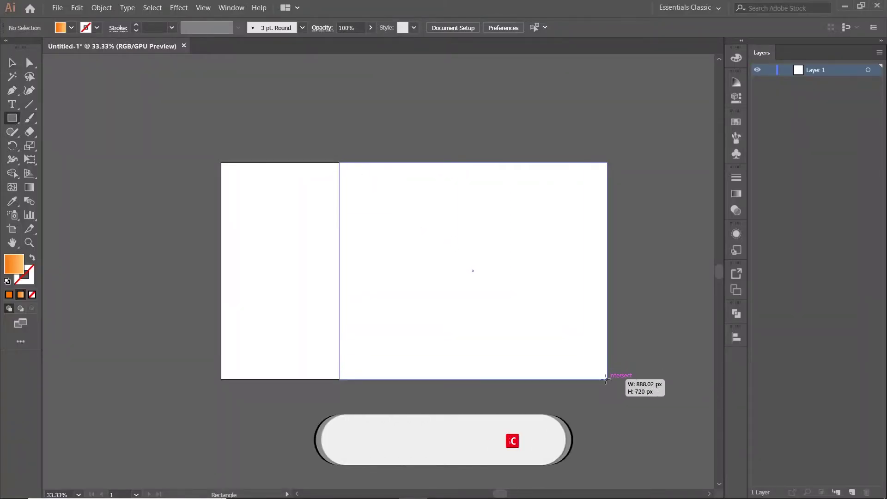
pyautogui.press('v')
pyautogui.moveTo(473, 162); pyautogui.dragTo(474, 163)
pyautogui.hotkey('ctrl', '-')
pyautogui.click(364, 256)
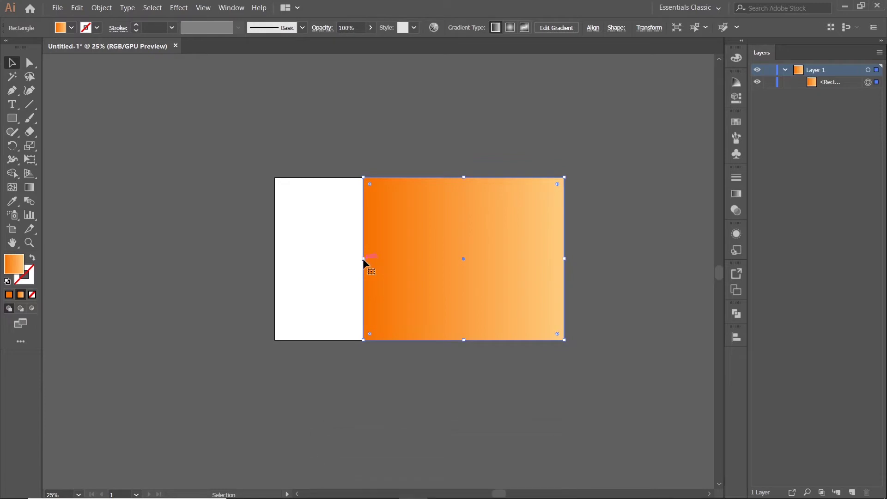
pyautogui.moveTo(362, 258); pyautogui.dragTo(362, 261)
pyautogui.moveTo(655, 242); pyautogui.dragTo(557, 229)
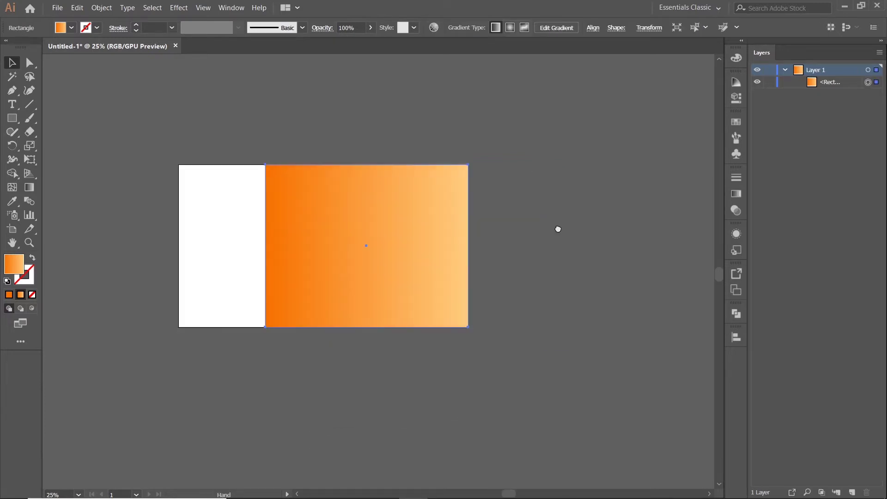
pyautogui.click(734, 194)
# Step: Set the gradient's left stop to cyan and its right stop to white
pyautogui.doubleClick(600, 281)
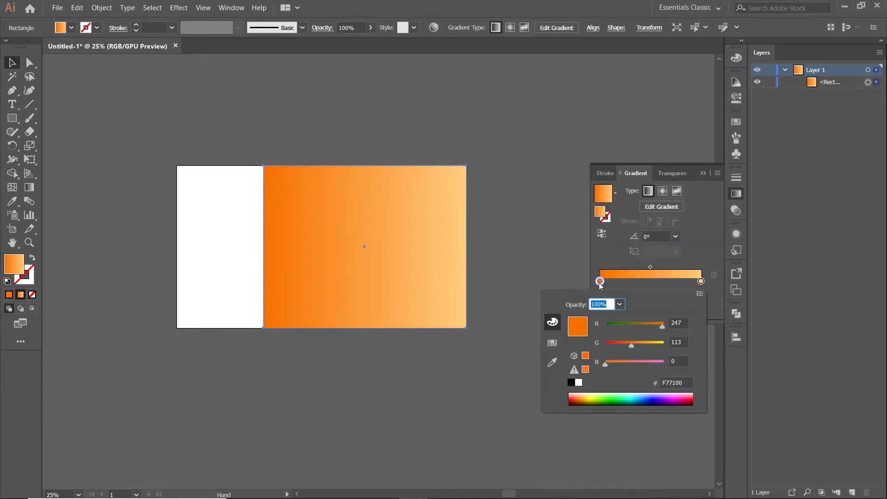
pyautogui.click(552, 343)
pyautogui.click(610, 318)
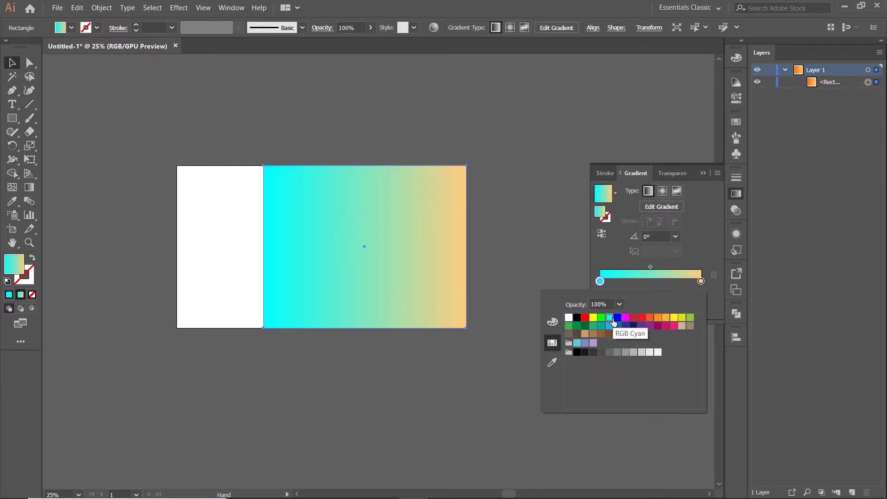
pyautogui.click(701, 281)
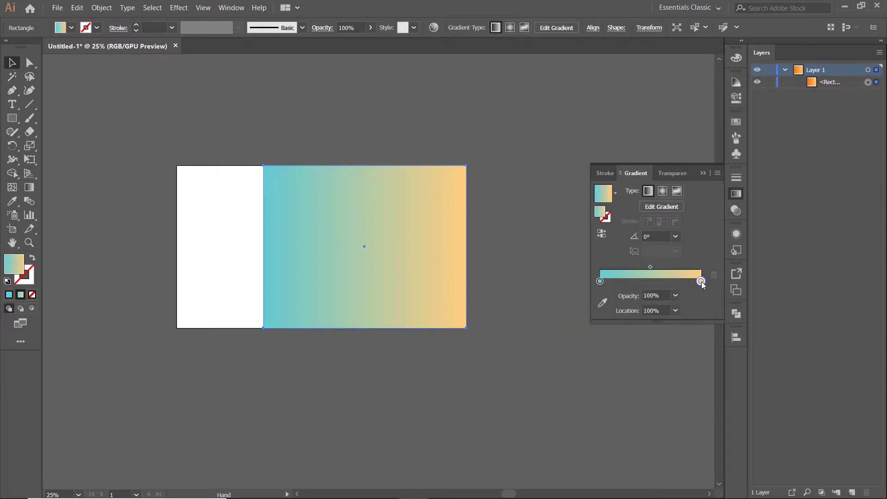
pyautogui.doubleClick(701, 281)
pyautogui.click(577, 324)
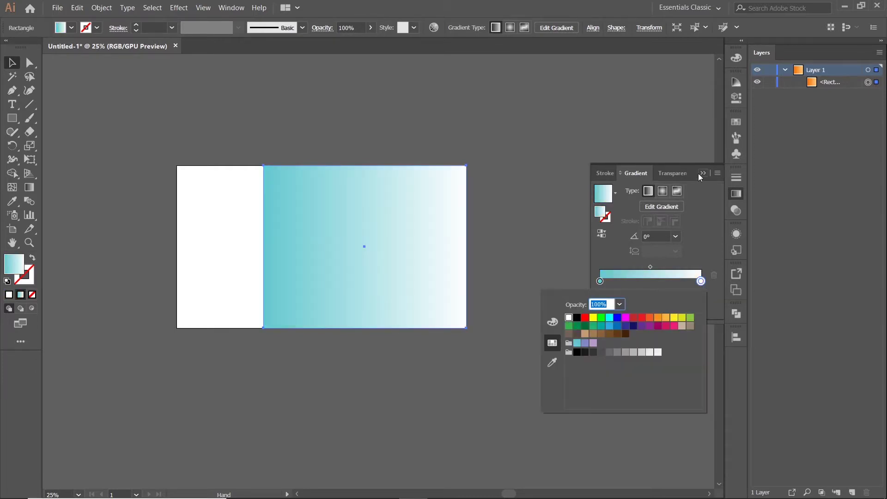
pyautogui.click(701, 173)
# Step: Make the gradient run vertically, cyan at the top fading to white lower down, then deselect
pyautogui.click(29, 187)
pyautogui.scroll(-1, 379, 85)
pyautogui.moveTo(362, 82); pyautogui.dragTo(363, 269)
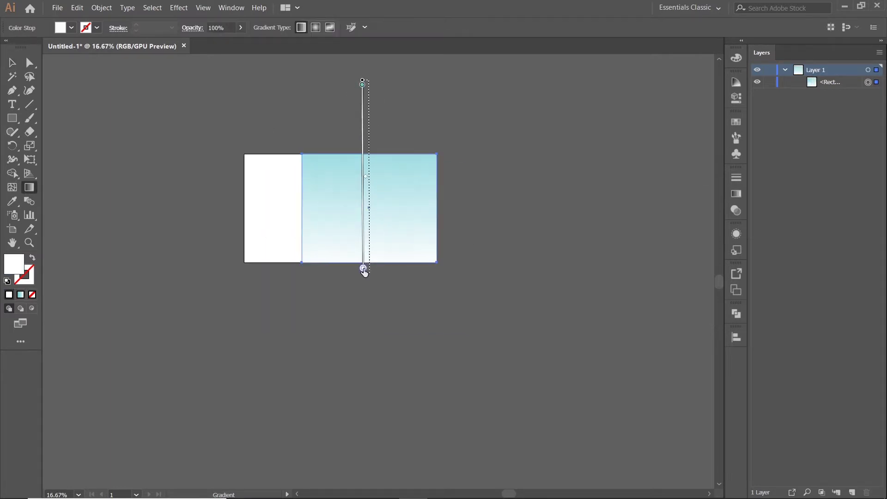
pyautogui.moveTo(378, 107); pyautogui.dragTo(383, 217)
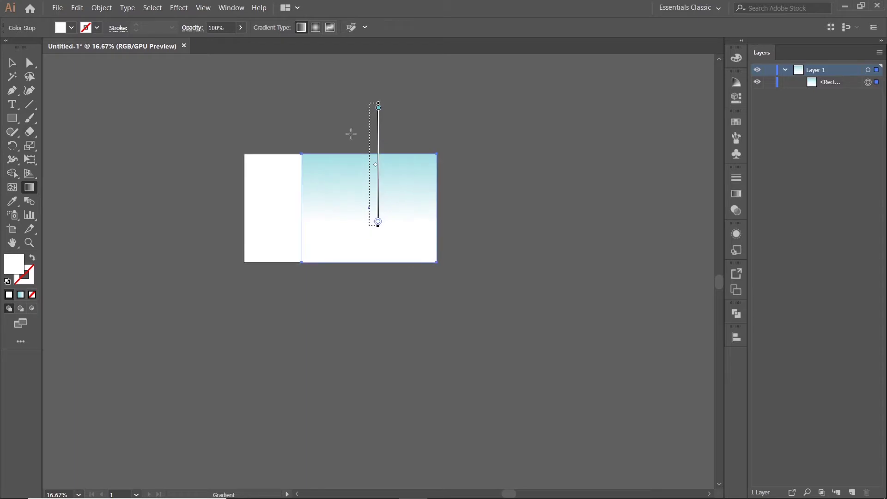
pyautogui.moveTo(359, 139); pyautogui.dragTo(360, 237)
pyautogui.press('v')
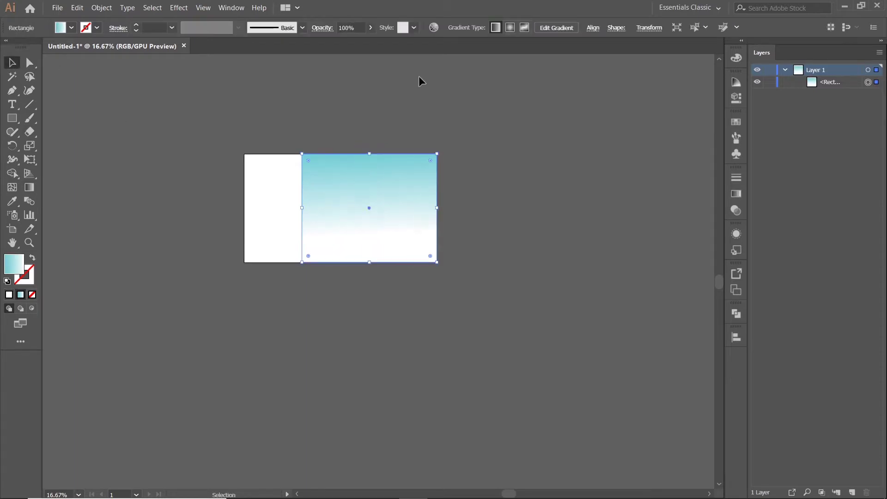
pyautogui.click(418, 77)
pyautogui.hscroll(-2, 461, 130)
pyautogui.scroll(1, 510, 171)
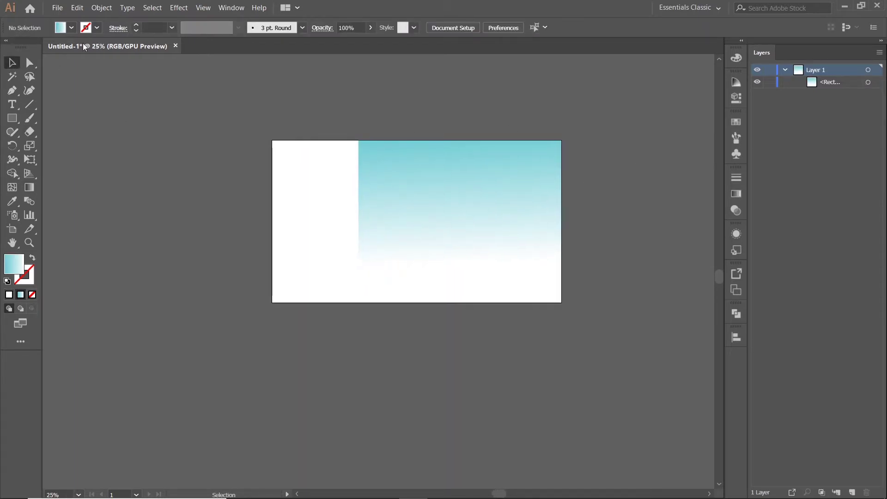
# Step: Pen-draw a closed dune outline with a curved peak across the lower sky
pyautogui.click(336, 265)
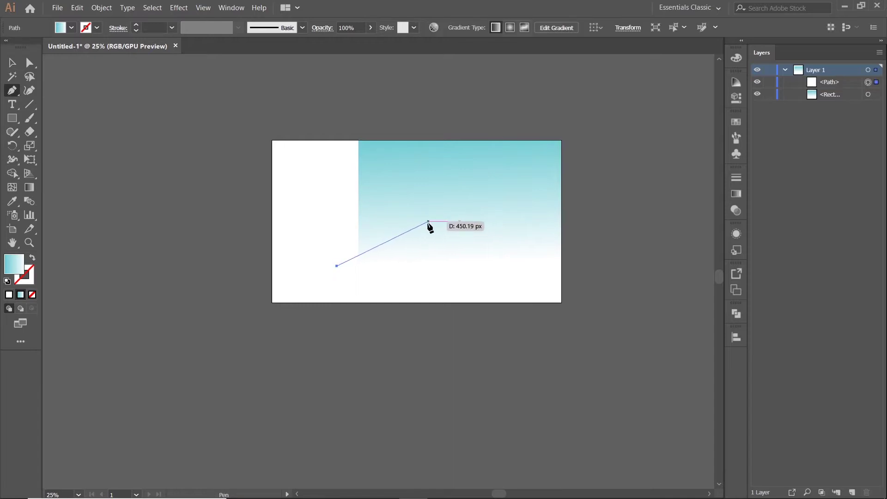
pyautogui.moveTo(455, 227); pyautogui.dragTo(481, 267)
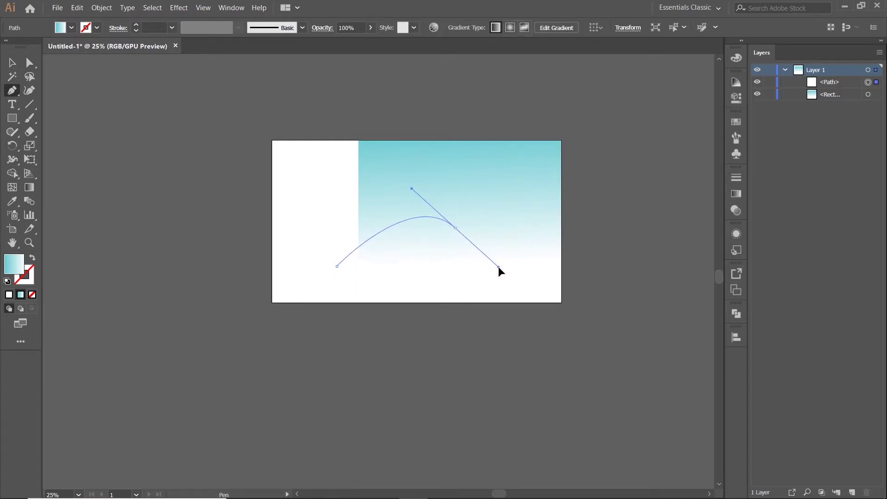
pyautogui.click(455, 228)
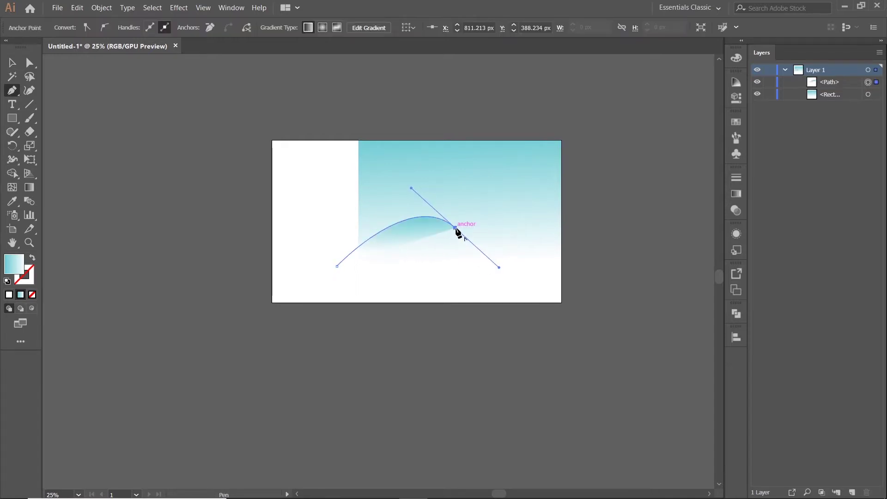
pyautogui.moveTo(645, 357)
pyautogui.mouseDown()
pyautogui.moveTo(628, 368)
pyautogui.moveTo(665, 364)
pyautogui.mouseUp()
pyautogui.click(602, 292)
pyautogui.click(403, 400)
pyautogui.click(255, 333)
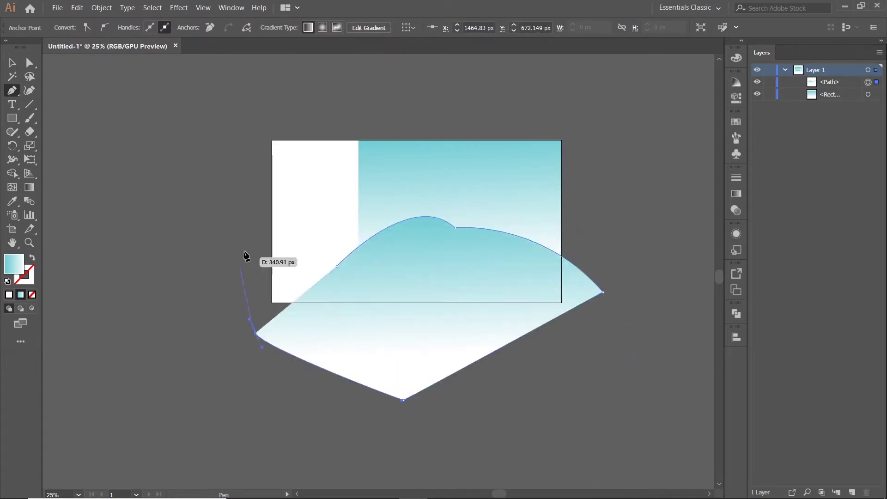
pyautogui.click(252, 240)
# Step: Fill the dune with solid orange E2792B
pyautogui.click(7, 293)
pyautogui.doubleClick(14, 265)
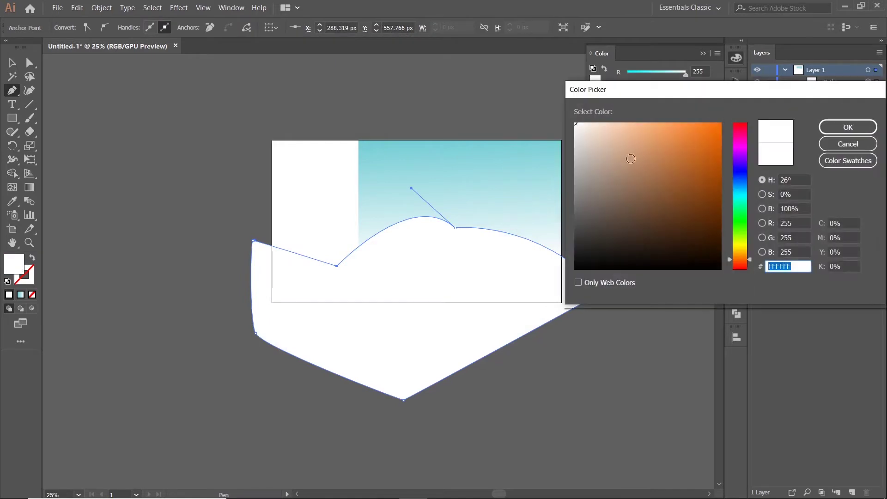
pyautogui.write('E2792B')
pyautogui.click(845, 127)
# Step: Trim away the dune parts outside the sky rectangle with Shape Builder
pyautogui.press('v')
pyautogui.click(144, 148)
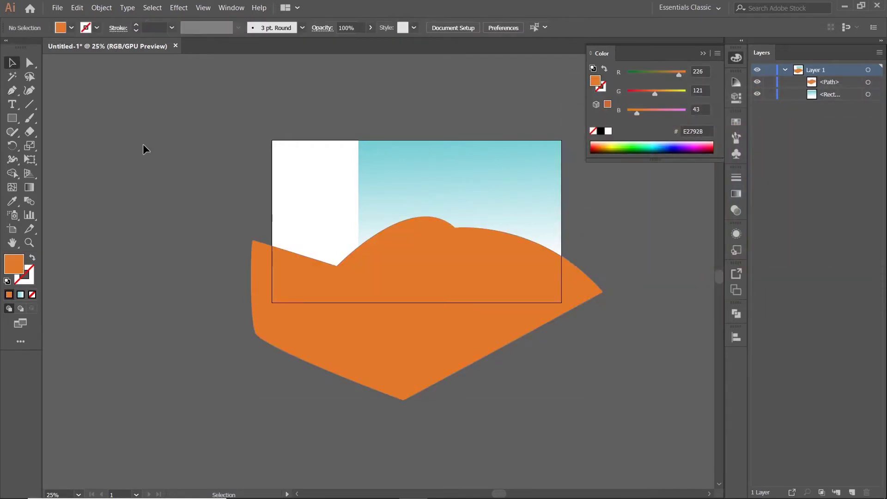
pyautogui.hotkey('ctrl', 'a')
pyautogui.hotkey('shift', 'm')
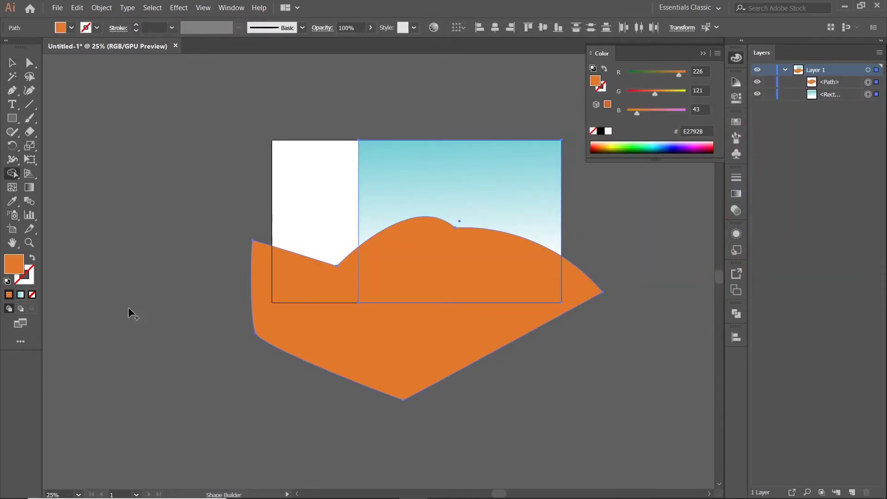
pyautogui.keyDown('alt'); pyautogui.click(340, 353); pyautogui.keyUp('alt')
pyautogui.click(12, 62)
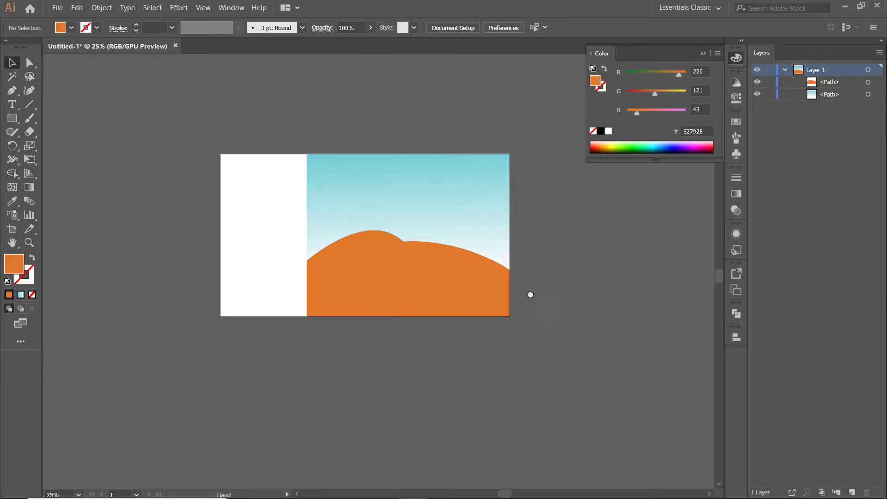
pyautogui.keyDown('alt'); pyautogui.scroll(2, 435, 262); pyautogui.keyUp('alt')
# Step: Pen-draw a closed crest shape over the dune's peak
pyautogui.click(12, 91)
pyautogui.click(408, 196)
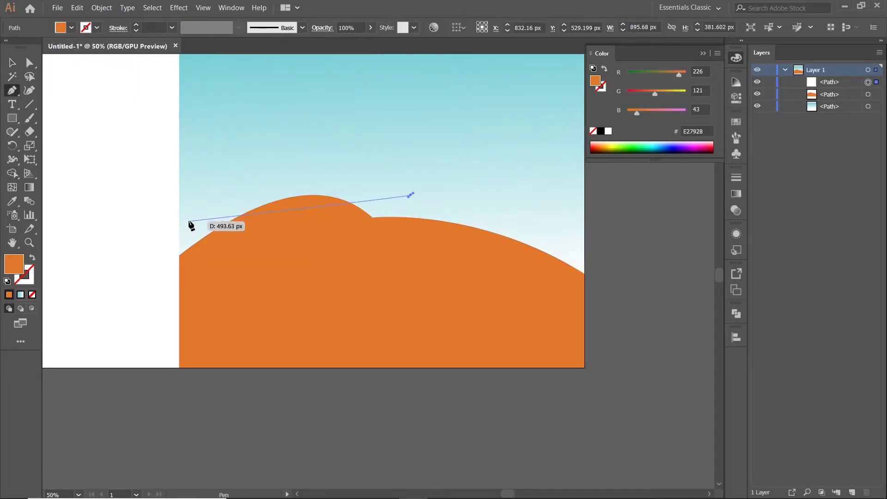
pyautogui.moveTo(223, 204); pyautogui.dragTo(207, 184)
pyautogui.hotkey('ctrl', 'z')
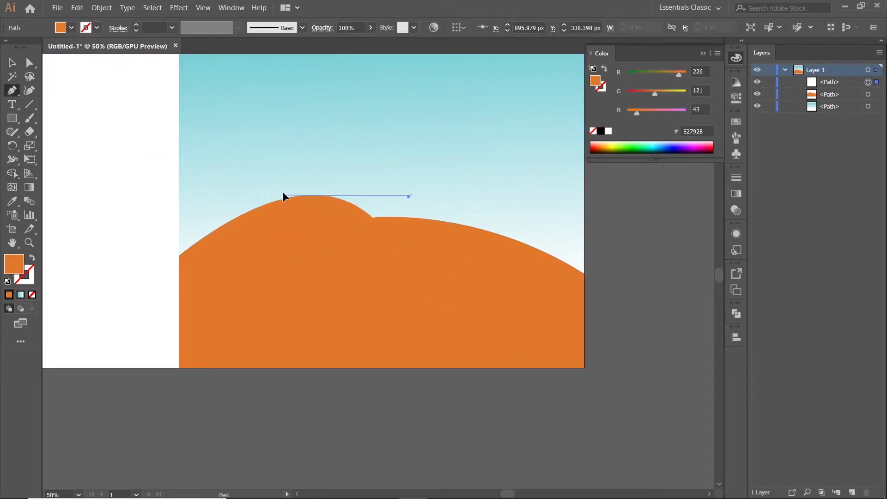
pyautogui.hotkey('ctrl', 'z')
pyautogui.hotkey('ctrl', 'z')
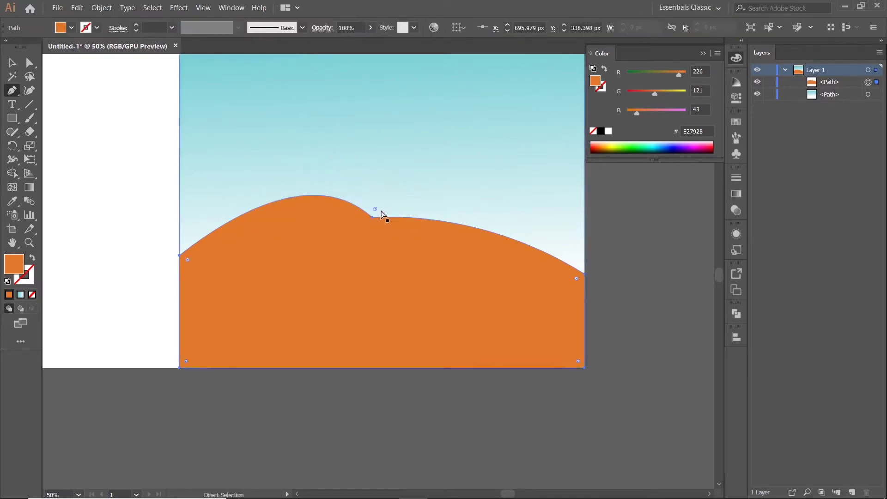
pyautogui.click(395, 211)
pyautogui.moveTo(257, 202); pyautogui.dragTo(312, 189)
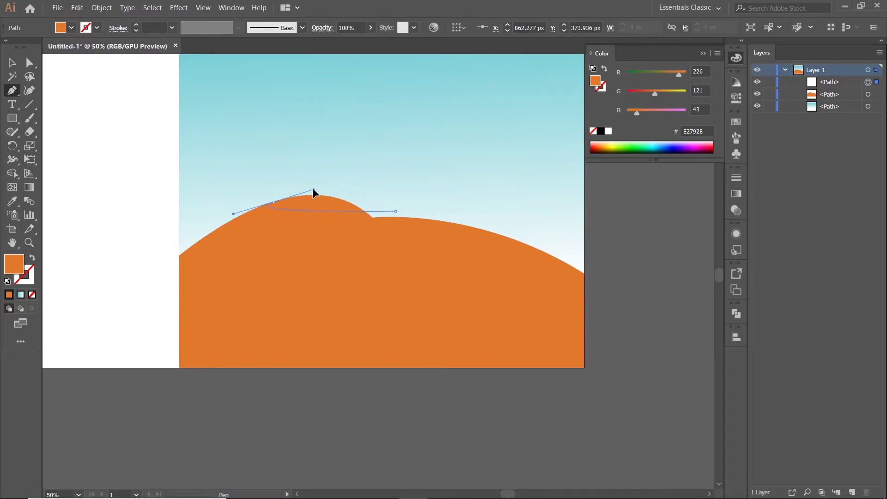
pyautogui.click(350, 187)
pyautogui.click(391, 200)
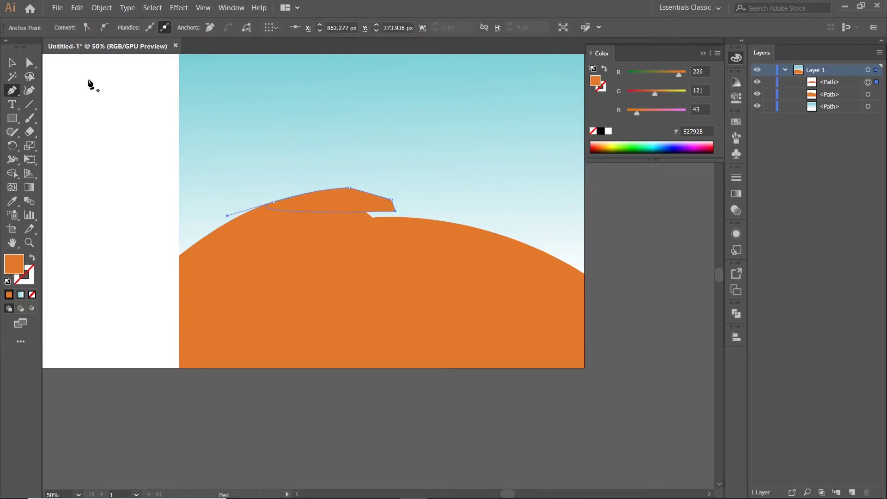
# Step: Fill the crest shape with cyan
pyautogui.press('v')
pyautogui.click(654, 143)
pyautogui.click(705, 53)
pyautogui.scroll(3, 325, 218)
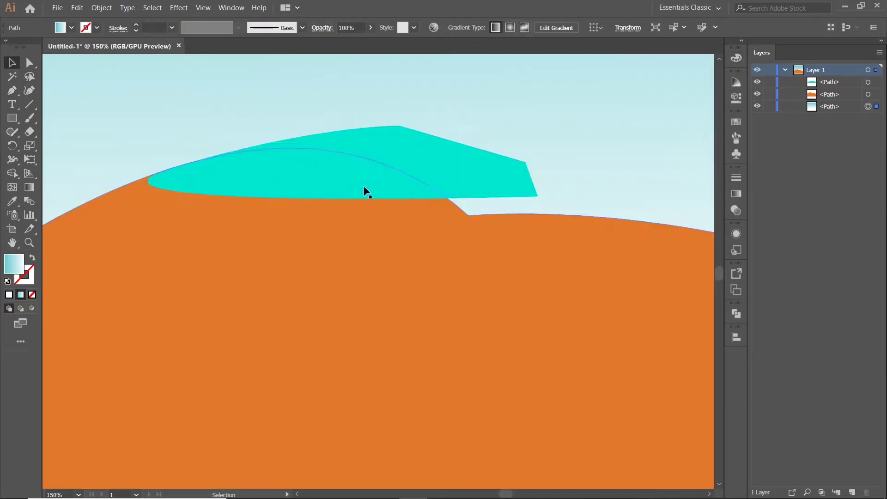
# Step: Move the cyan crest onto the dune peak and select the sky background
pyautogui.moveTo(501, 192)
pyautogui.mouseDown()
pyautogui.moveTo(491, 202)
pyautogui.moveTo(466, 187)
pyautogui.moveTo(465, 227)
pyautogui.mouseUp()
pyautogui.scroll(5, 466, 187)
pyautogui.moveTo(392, 237); pyautogui.dragTo(385, 234)
pyautogui.scroll(-5, 385, 234)
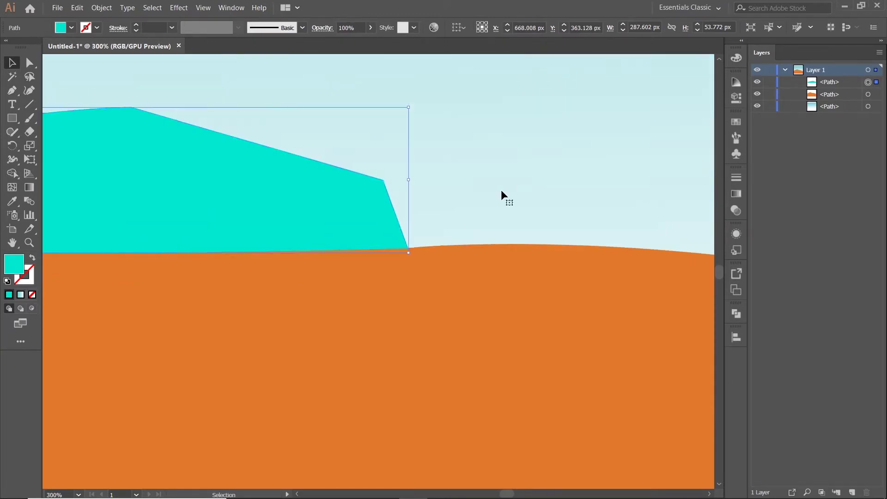
pyautogui.click(500, 189)
pyautogui.scroll(-1, 501, 189)
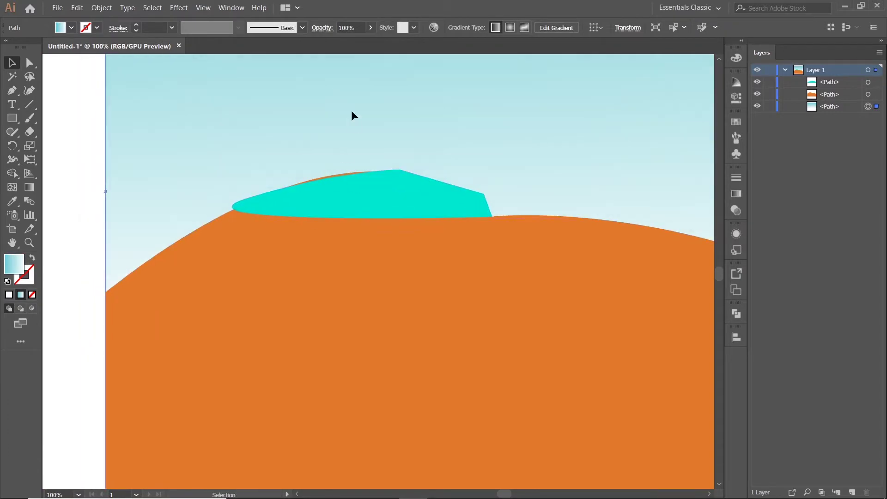
# Step: Lock the sky background and select the dune and crest with Shape Builder
pyautogui.click(768, 106)
pyautogui.hotkey('ctrl', 'a')
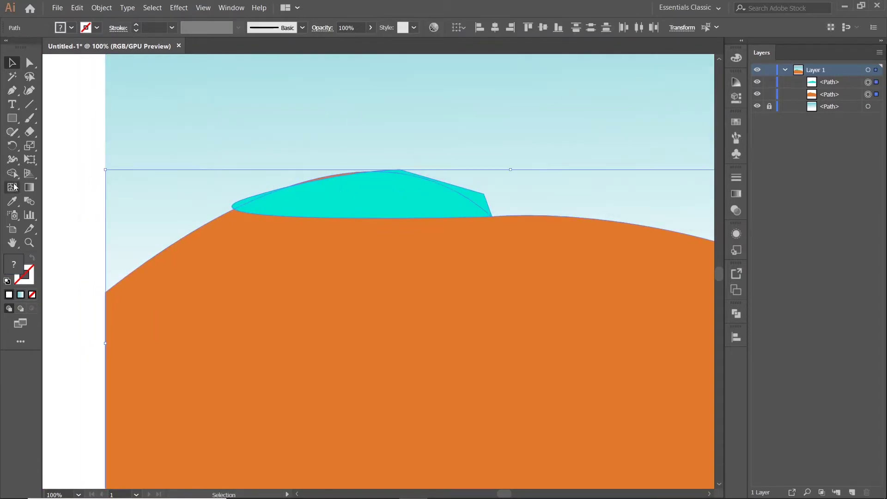
pyautogui.hotkey('shift', 'm')
pyautogui.scroll(3, 393, 205)
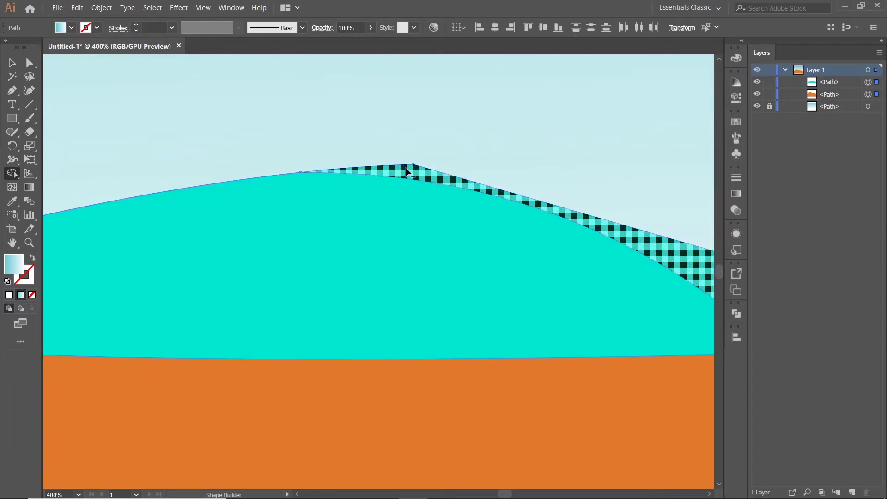
pyautogui.scroll(-3, 339, 192)
pyautogui.scroll(3, 180, 197)
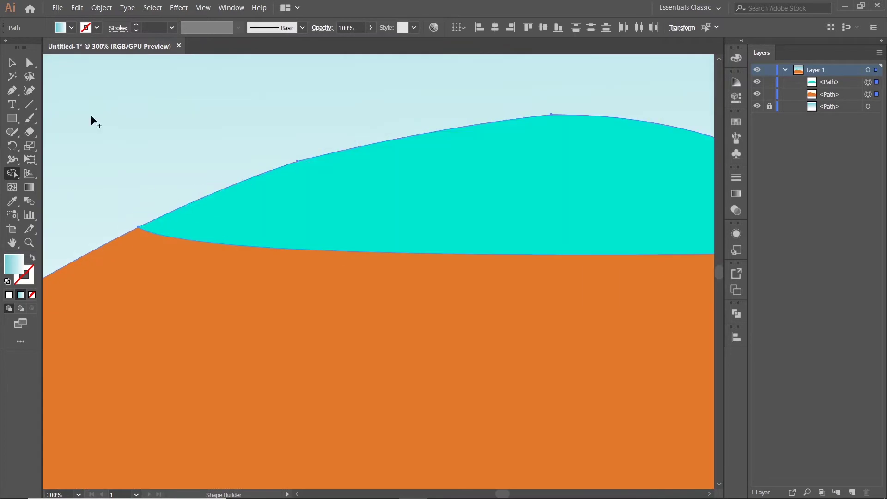
# Step: Round the cyan crest's sharp left tip with its live-corner widget
pyautogui.press('v')
pyautogui.click(234, 143)
pyautogui.scroll(-3, 234, 143)
pyautogui.click(225, 174)
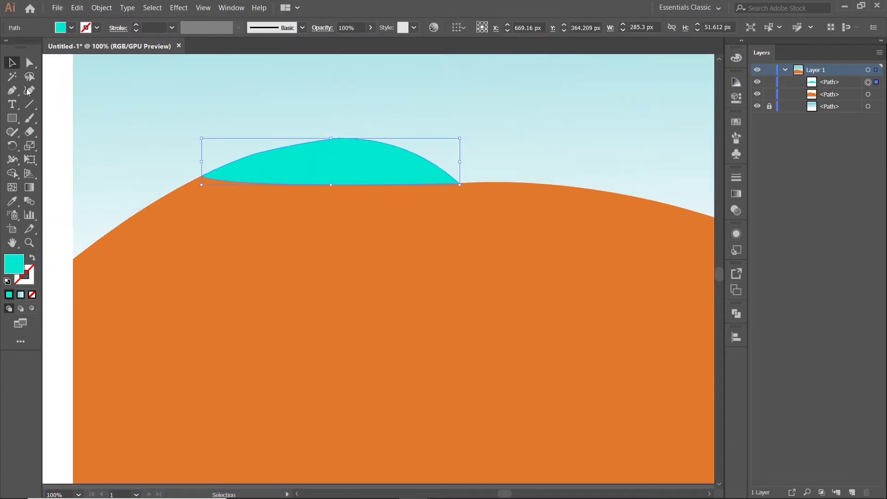
pyautogui.click(29, 62)
pyautogui.scroll(2, 247, 208)
pyautogui.scroll(1, 222, 190)
pyautogui.scroll(-1, 218, 189)
pyautogui.moveTo(221, 189)
pyautogui.mouseDown()
pyautogui.moveTo(354, 206)
pyautogui.moveTo(252, 215)
pyautogui.mouseUp()
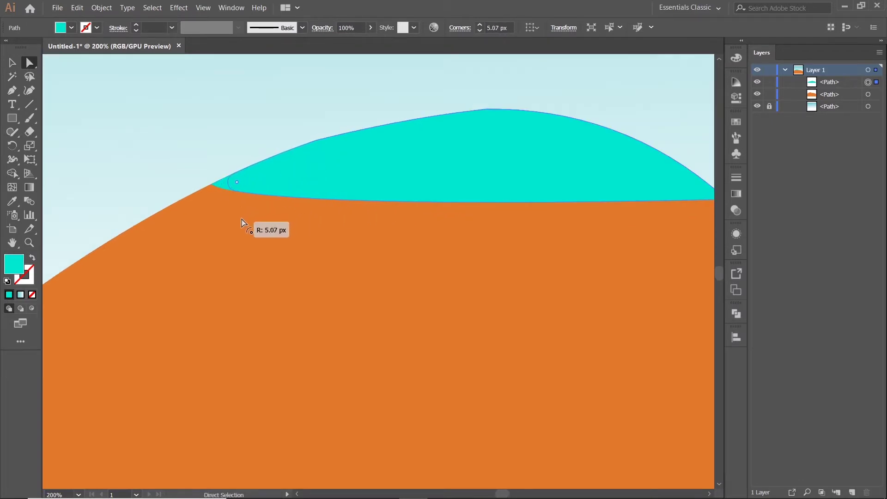
# Step: Deselect, then reselect the cyan crest shape
pyautogui.press('v')
pyautogui.click(304, 138)
pyautogui.scroll(-3, 303, 139)
pyautogui.hscroll(1, 462, 148)
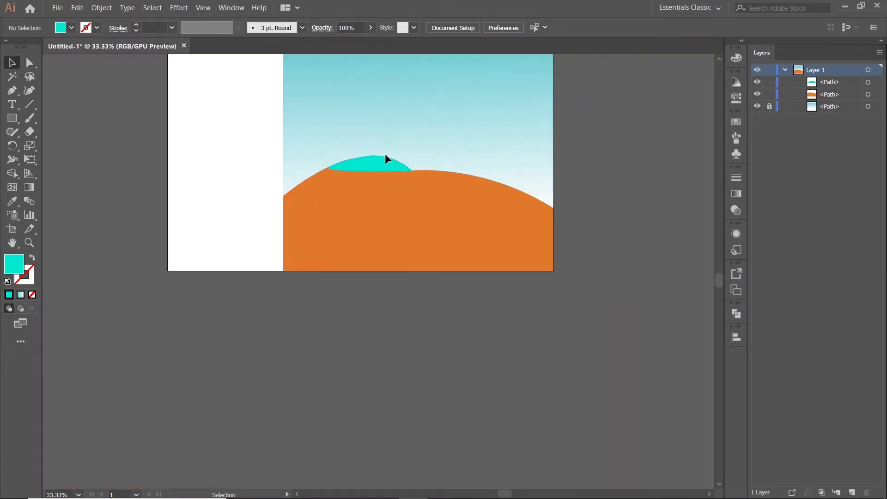
pyautogui.scroll(2, 356, 159)
pyautogui.click(356, 159)
# Step: Nudge the cyan crest slightly down and adjust an anchor on its top edge
pyautogui.moveTo(356, 160); pyautogui.dragTo(346, 165)
pyautogui.scroll(2, 328, 188)
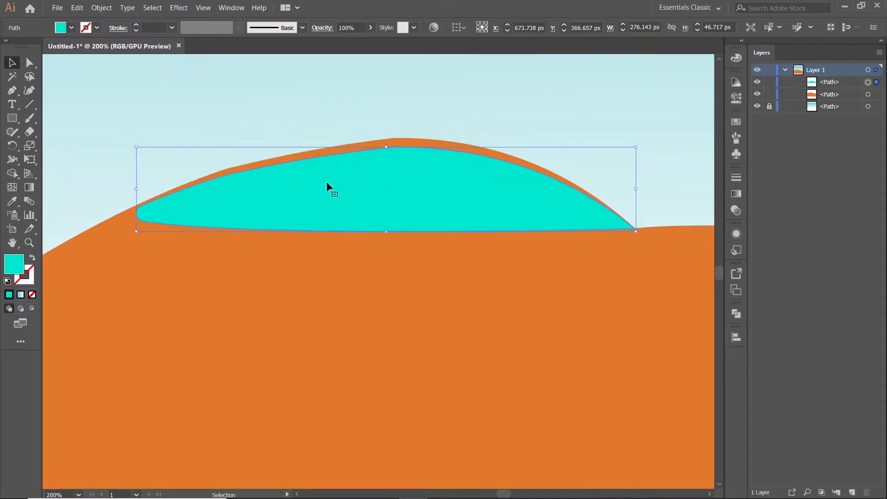
pyautogui.click(29, 62)
pyautogui.click(225, 174)
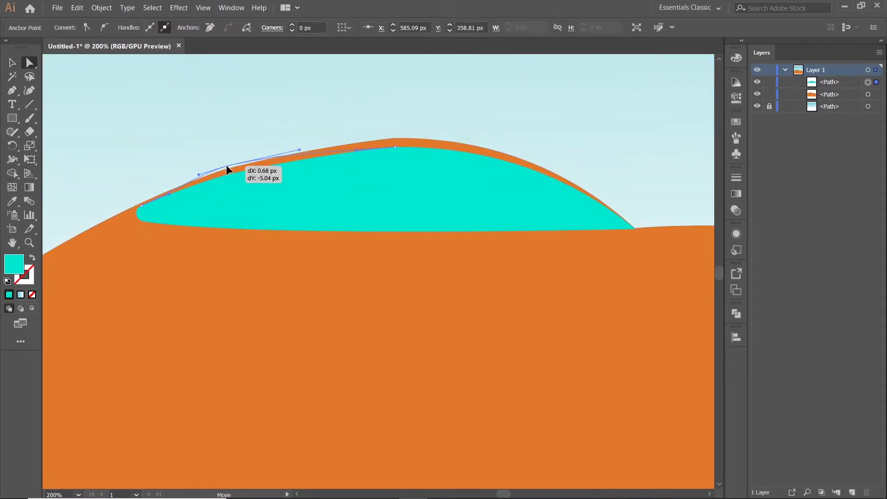
pyautogui.scroll(3, 173, 203)
pyautogui.scroll(-1, 155, 168)
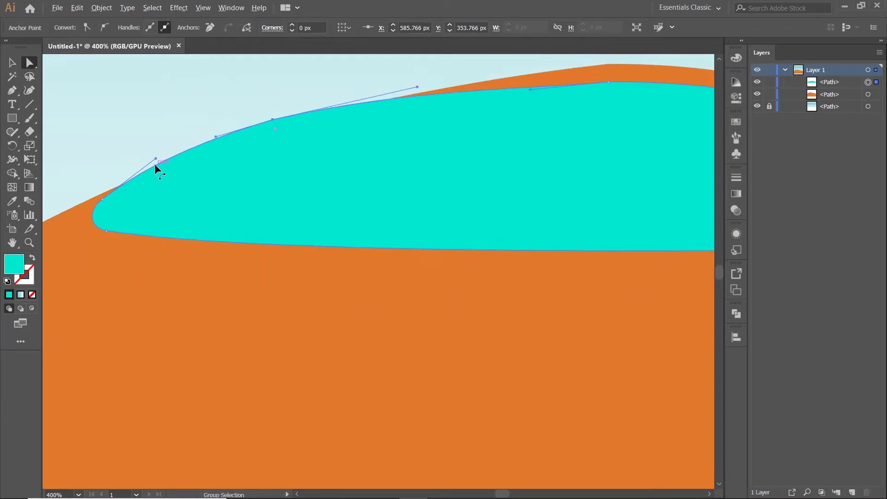
pyautogui.scroll(-2, 154, 168)
pyautogui.scroll(1, 325, 124)
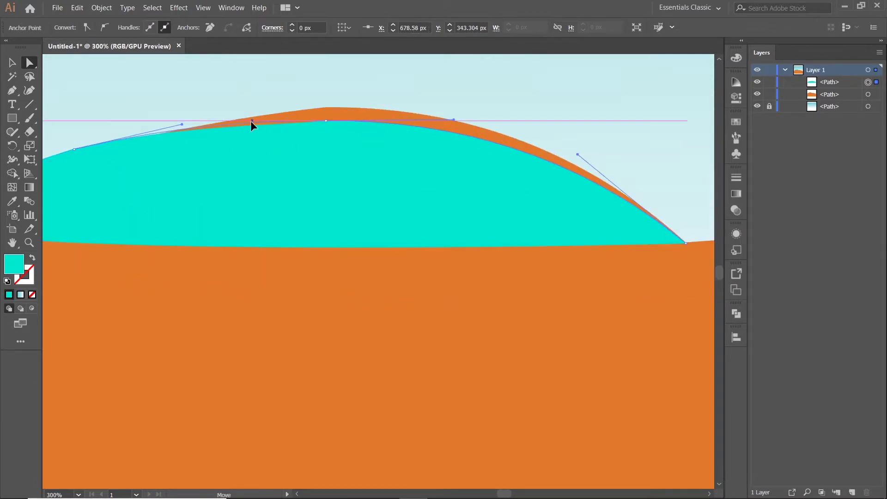
pyautogui.scroll(-3, 299, 153)
pyautogui.press('v')
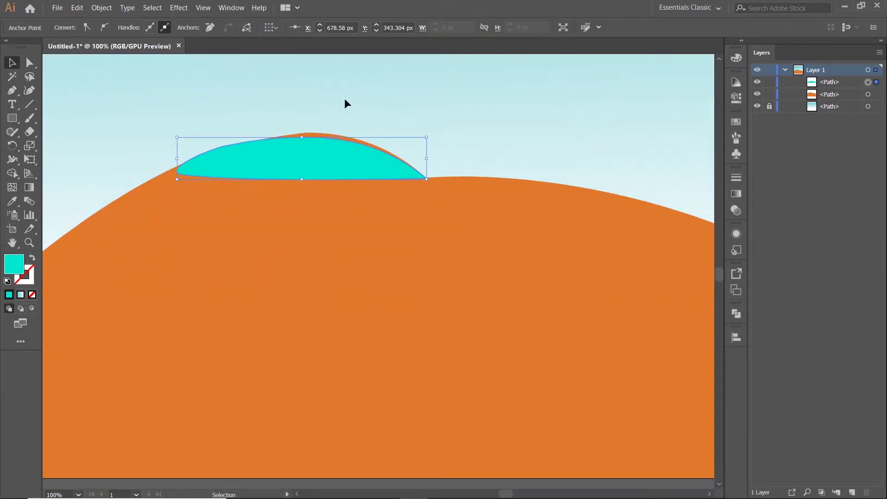
pyautogui.click(345, 98)
# Step: Round the cyan crest's top-left corner
pyautogui.click(257, 149)
pyautogui.scroll(2, 106, 160)
pyautogui.scroll(1, 221, 138)
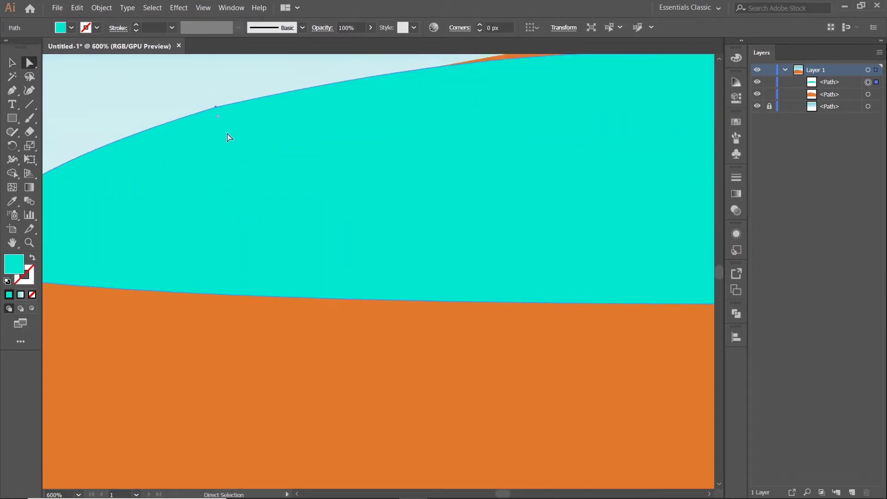
pyautogui.press('a')
pyautogui.moveTo(220, 126); pyautogui.dragTo(325, 378)
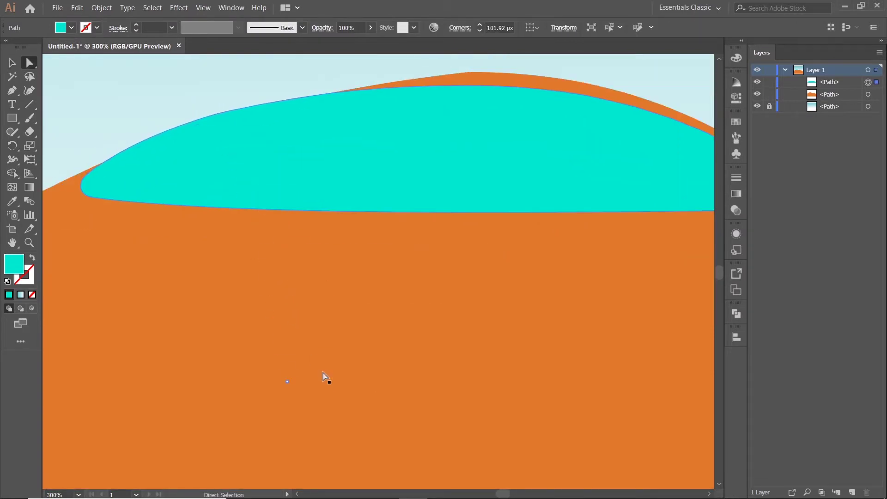
# Step: Remove the thin leftover cyan strip along the dune top with Shape Builder
pyautogui.press('v')
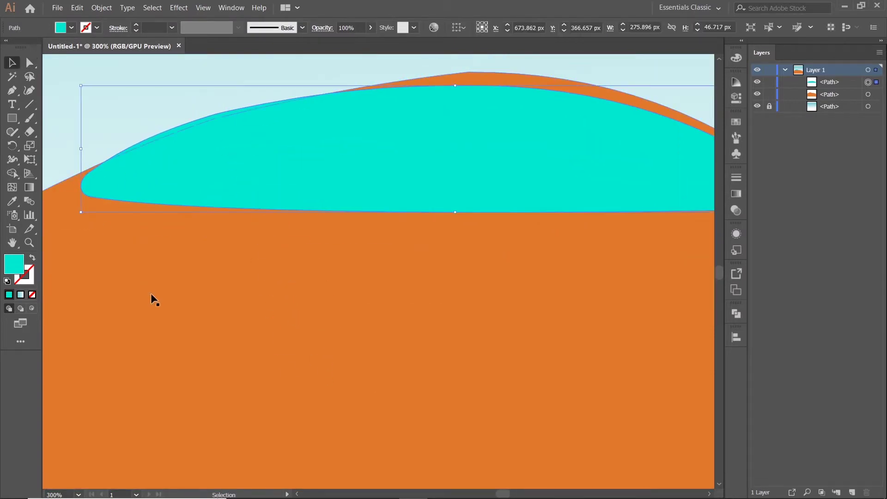
pyautogui.keyDown('shift'); pyautogui.click(150, 293); pyautogui.keyUp('shift')
pyautogui.hotkey('shift', 'm')
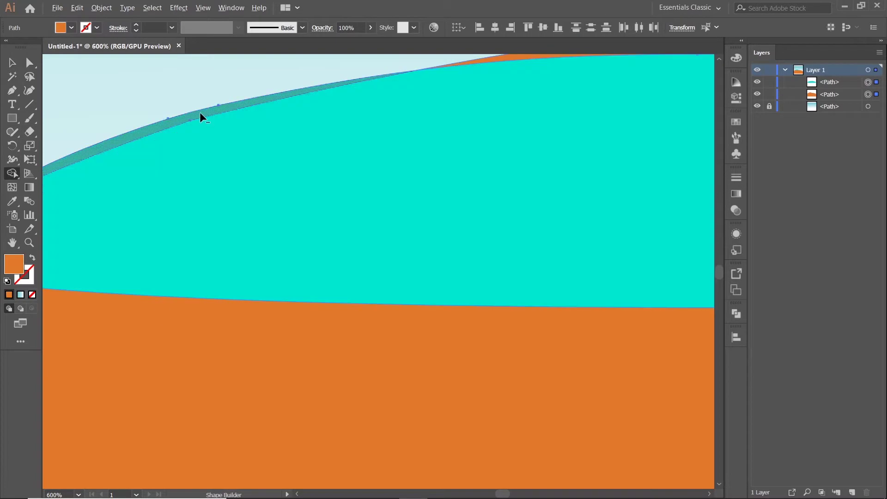
pyautogui.keyDown('alt'); pyautogui.click(200, 113); pyautogui.keyUp('alt')
pyautogui.press('v')
pyautogui.hotkey('ctrl', 'shift', 'a')
# Step: Inspect the cyan crest's anchors and right-slope corner, leaving it deselected
pyautogui.click(229, 144)
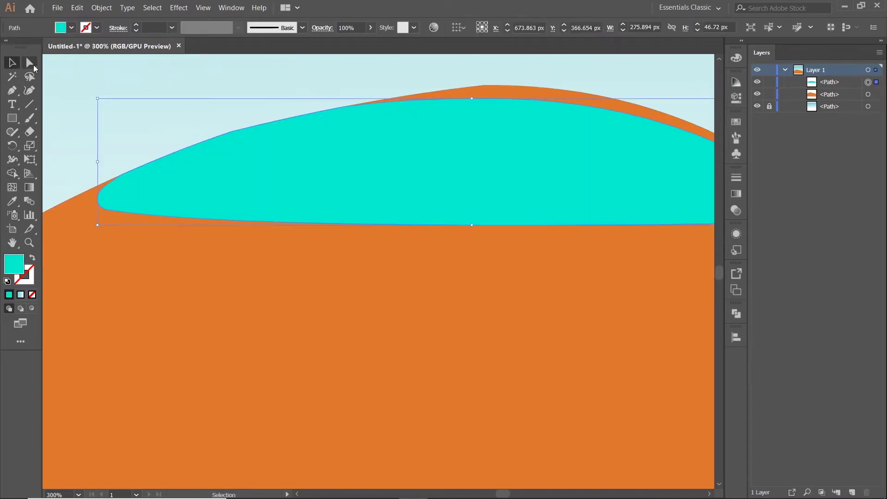
pyautogui.press('a')
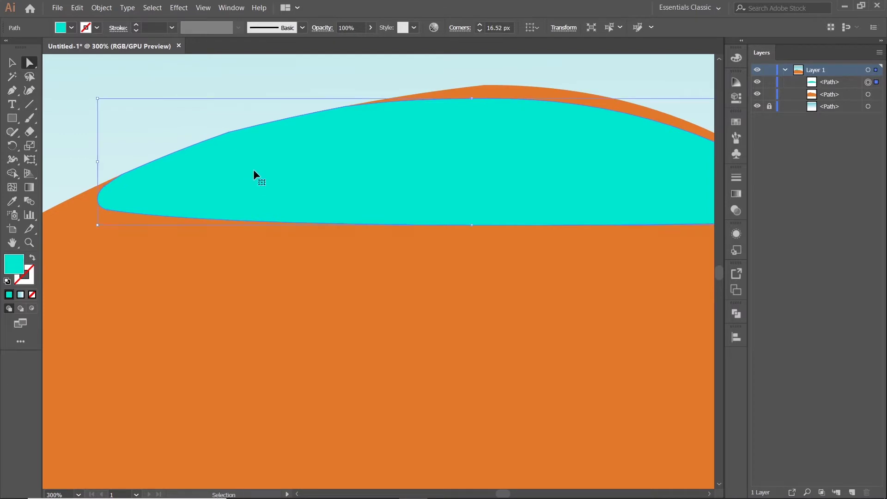
pyautogui.press('v')
pyautogui.hotkey('ctrl', 'shift', 'a')
pyautogui.scroll(-4, 339, 209)
pyautogui.scroll(6, 395, 181)
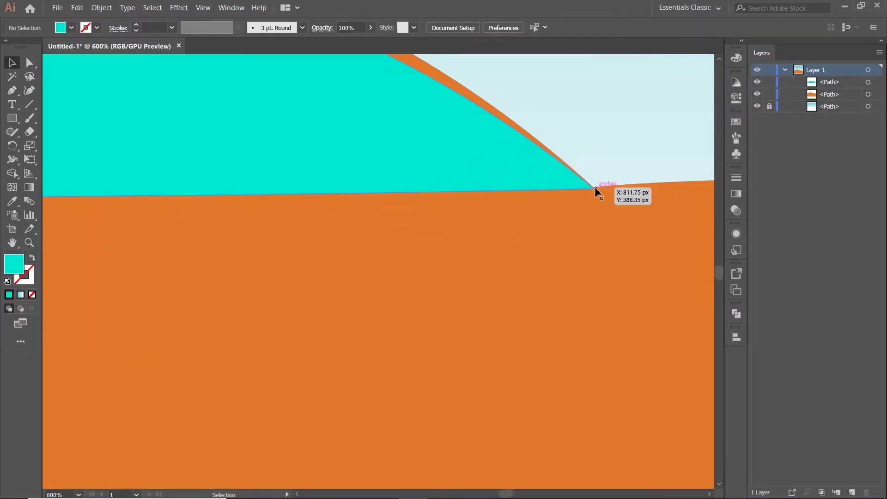
pyautogui.click(534, 157)
pyautogui.scroll(5, 536, 170)
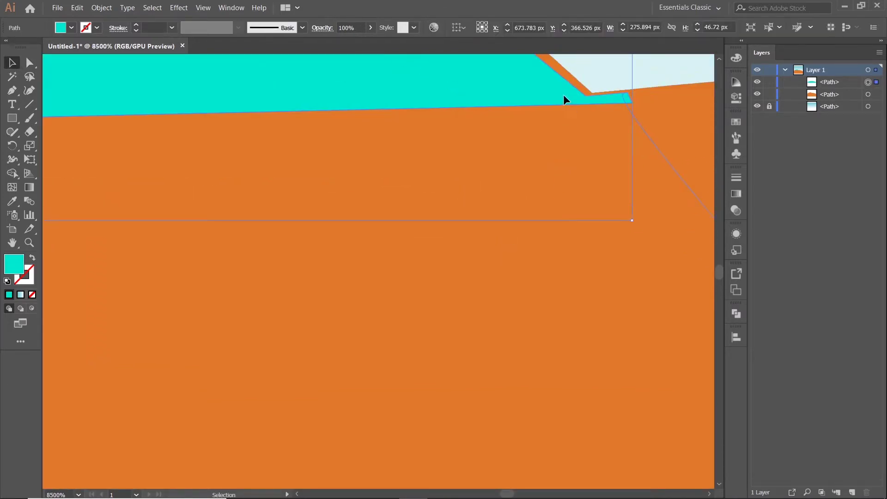
pyautogui.scroll(-15, 559, 112)
# Step: Merge the leftover sliver above the cyan crest using Shape Builder
pyautogui.scroll(2, 430, 86)
pyautogui.hotkey('ctrl', 'shift', 'a')
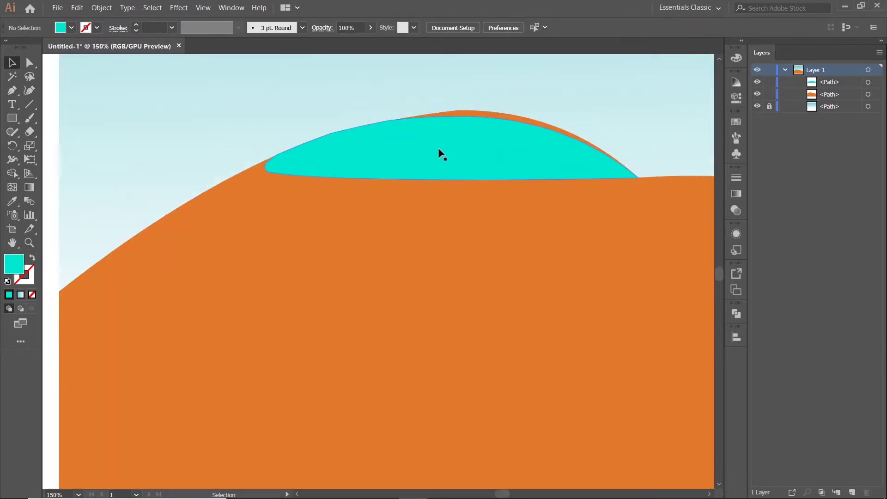
pyautogui.hotkey('ctrl', 'a')
pyautogui.hotkey('shift', 'm')
pyautogui.scroll(5, 202, 147)
pyautogui.scroll(10, 209, 178)
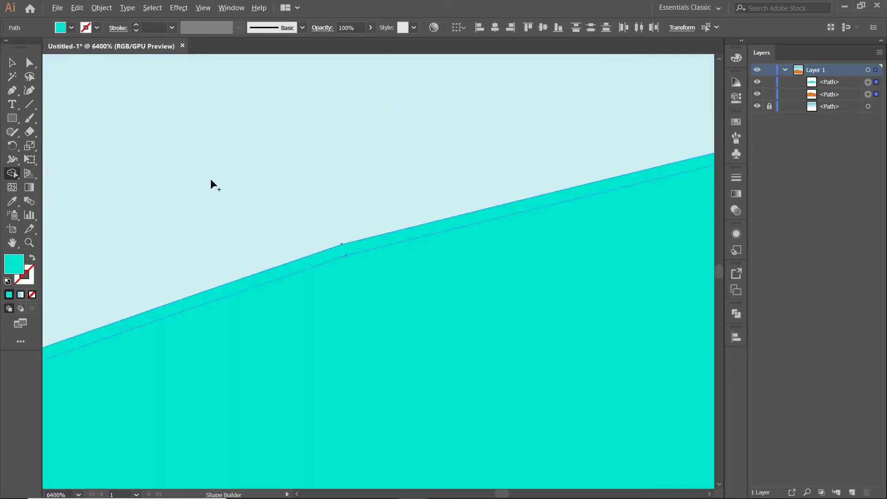
pyautogui.scroll(-10, 342, 248)
pyautogui.click(641, 208)
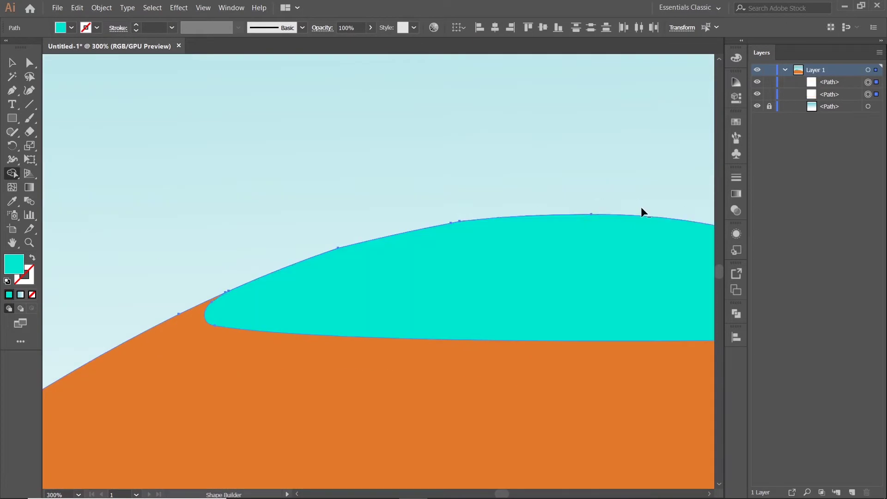
# Step: Pen-draw a closed cyan shape over the dune's right slope, extending past the artboard
pyautogui.scroll(-3, 483, 171)
pyautogui.scroll(-1, 484, 171)
pyautogui.press('p')
pyautogui.scroll(-2, 491, 198)
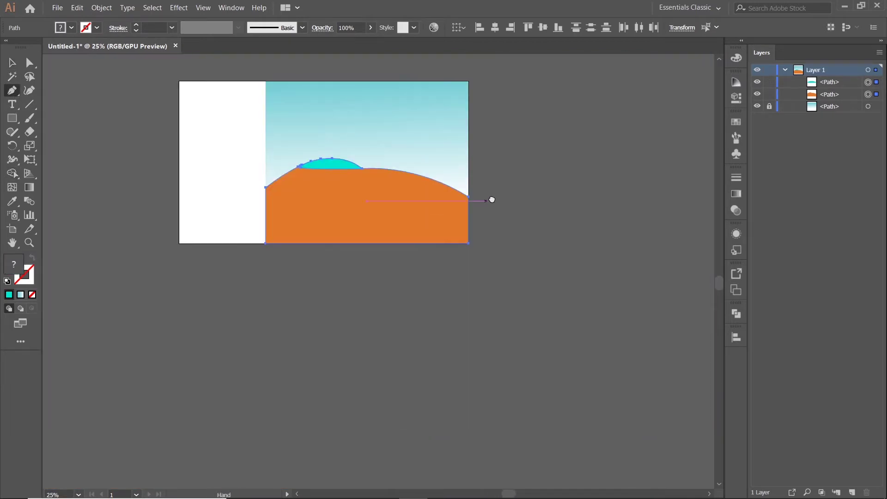
pyautogui.scroll(2, 404, 198)
pyautogui.click(326, 103)
pyautogui.moveTo(466, 217)
pyautogui.mouseDown()
pyautogui.moveTo(490, 289)
pyautogui.moveTo(483, 272)
pyautogui.mouseUp()
pyautogui.hotkey('ctrl', 'z')
pyautogui.hotkey('ctrl', 'z')
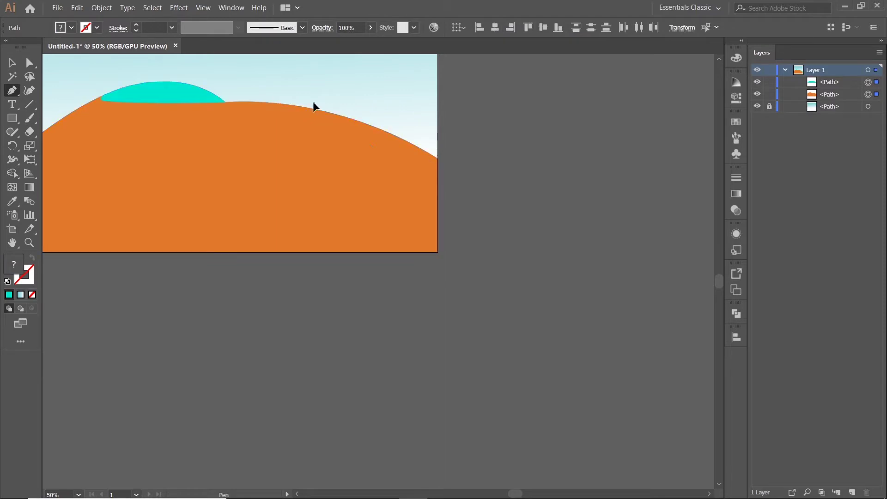
pyautogui.click(314, 103)
pyautogui.moveTo(485, 231)
pyautogui.mouseDown()
pyautogui.moveTo(506, 272)
pyautogui.moveTo(502, 303)
pyautogui.moveTo(475, 286)
pyautogui.mouseUp()
pyautogui.click(498, 140)
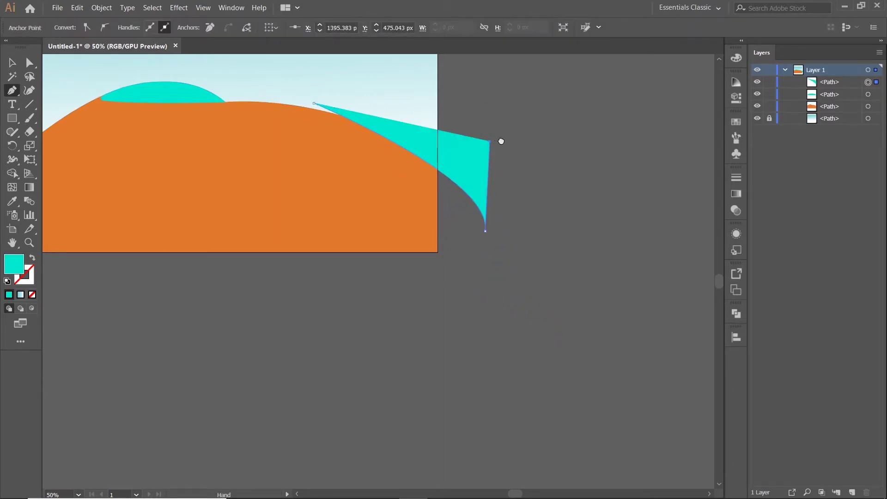
pyautogui.moveTo(431, 79); pyautogui.dragTo(530, 203)
pyautogui.click(474, 194)
# Step: Subtract the cyan part above the dune's slope with Shape Builder
pyautogui.click(12, 63)
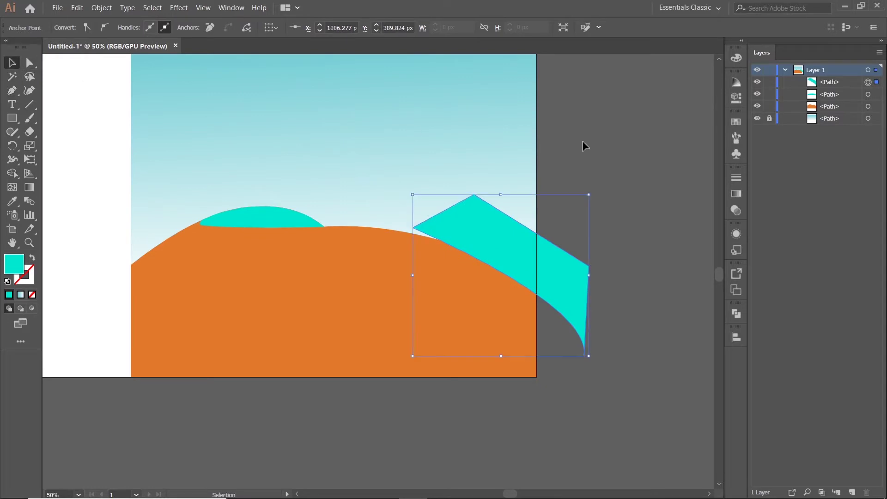
pyautogui.keyDown('shift'); pyautogui.click(386, 293); pyautogui.keyUp('shift')
pyautogui.click(12, 173)
pyautogui.keyDown('alt'); pyautogui.click(497, 233); pyautogui.keyUp('alt')
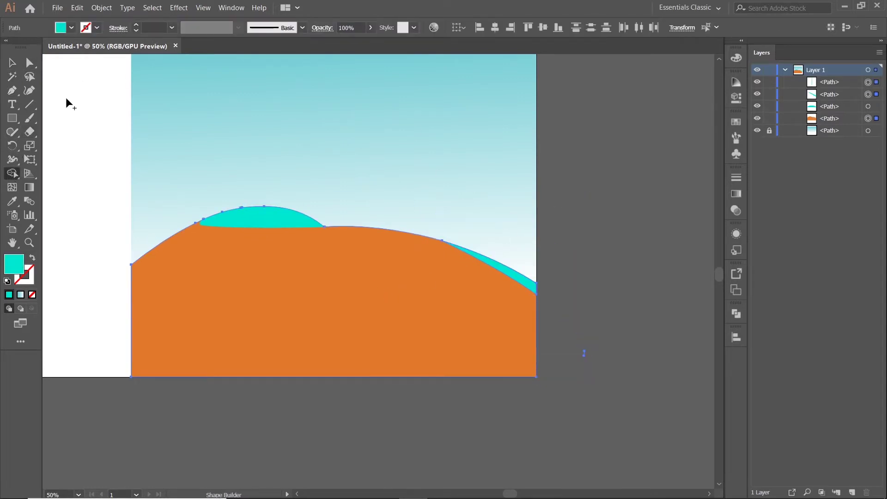
# Step: Delete the stray point and move the cyan sliver off the artboard to the right
pyautogui.press('v')
pyautogui.click(660, 326)
pyautogui.moveTo(572, 341); pyautogui.dragTo(594, 386)
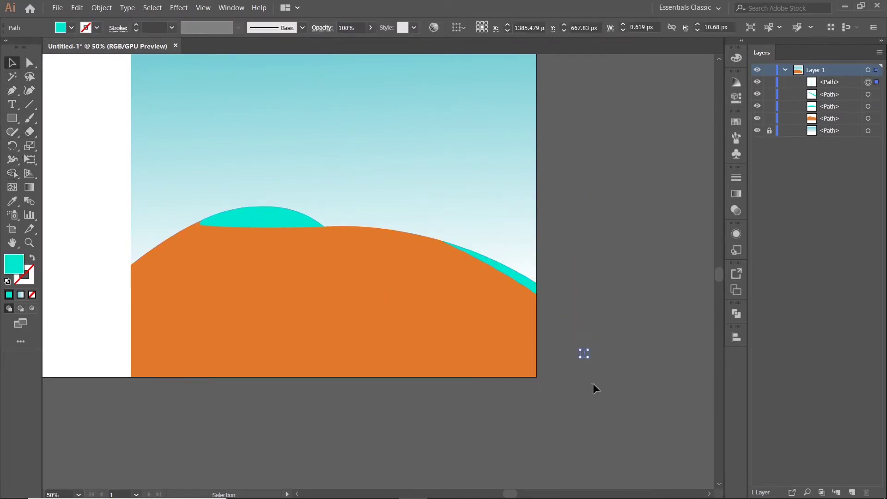
pyautogui.press('Delete')
pyautogui.click(525, 283)
pyautogui.scroll(2, 523, 284)
pyautogui.moveTo(524, 284); pyautogui.dragTo(635, 231)
# Step: Reshape the orange dune's right slope by dragging its anchor points and curves
pyautogui.click(132, 173)
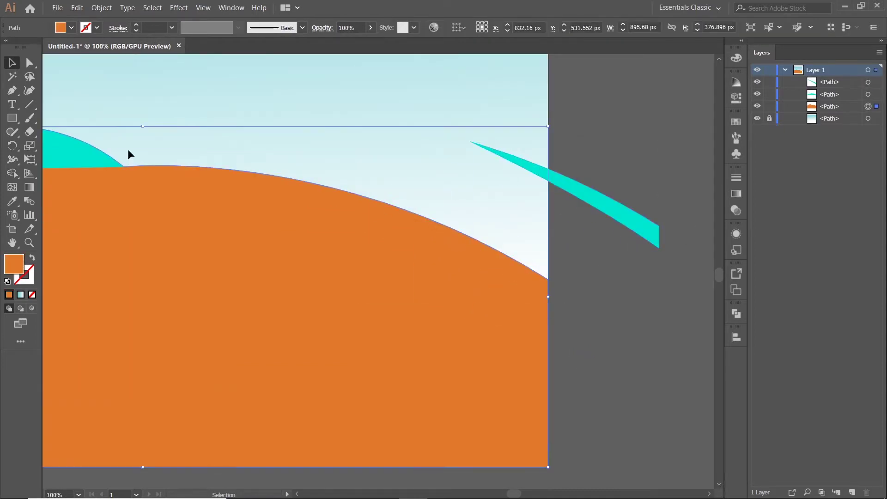
pyautogui.press('a')
pyautogui.moveTo(548, 279); pyautogui.dragTo(563, 355)
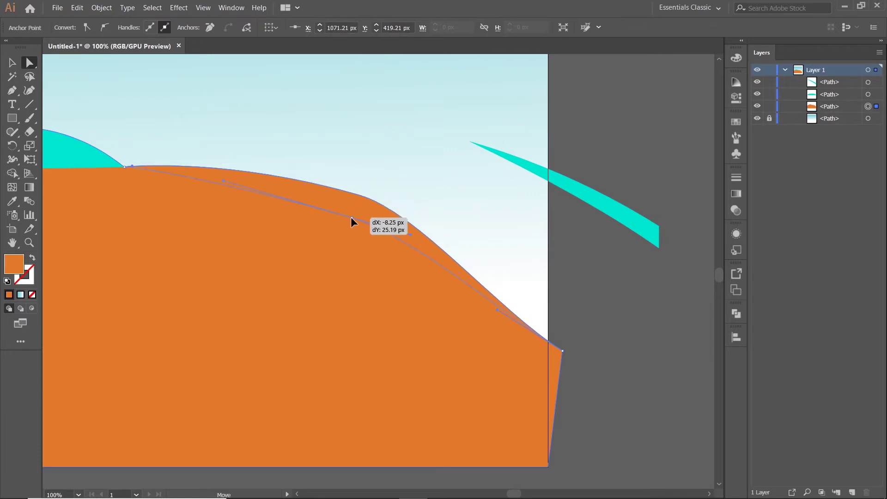
pyautogui.moveTo(359, 195); pyautogui.dragTo(350, 217)
pyautogui.moveTo(410, 235); pyautogui.dragTo(453, 255)
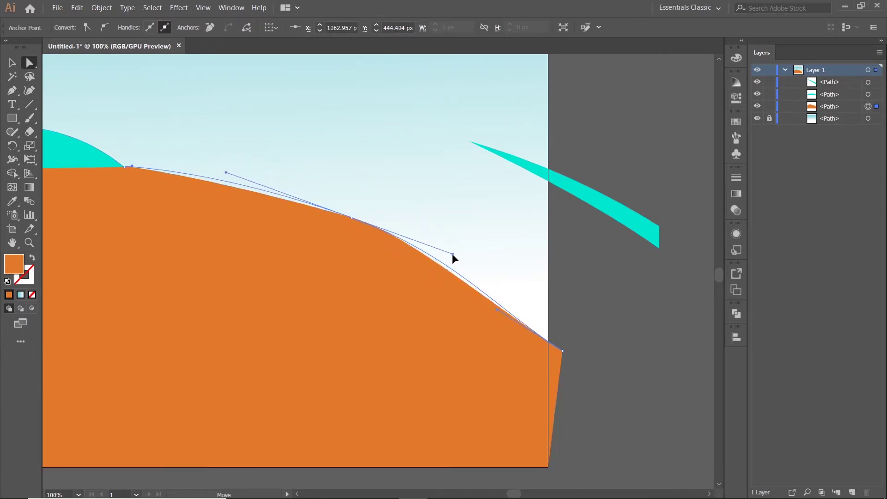
pyautogui.click(588, 363)
pyautogui.moveTo(495, 306); pyautogui.dragTo(501, 307)
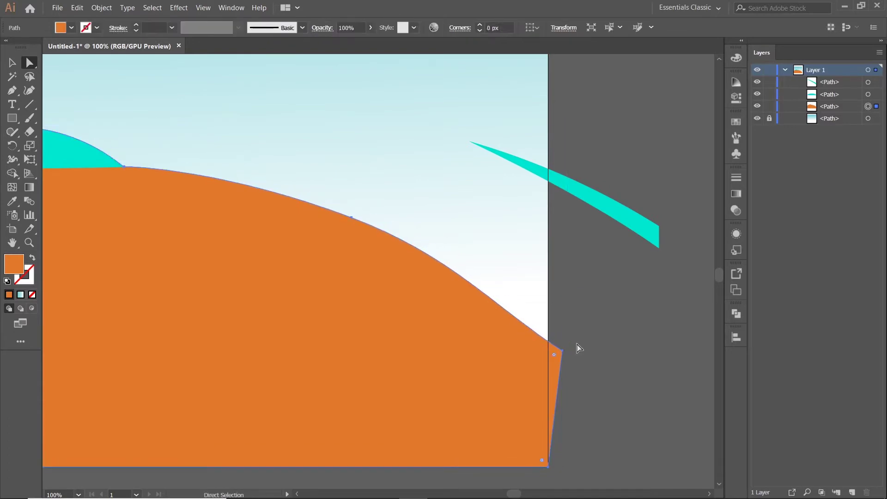
pyautogui.click(496, 311)
pyautogui.scroll(-3, 497, 307)
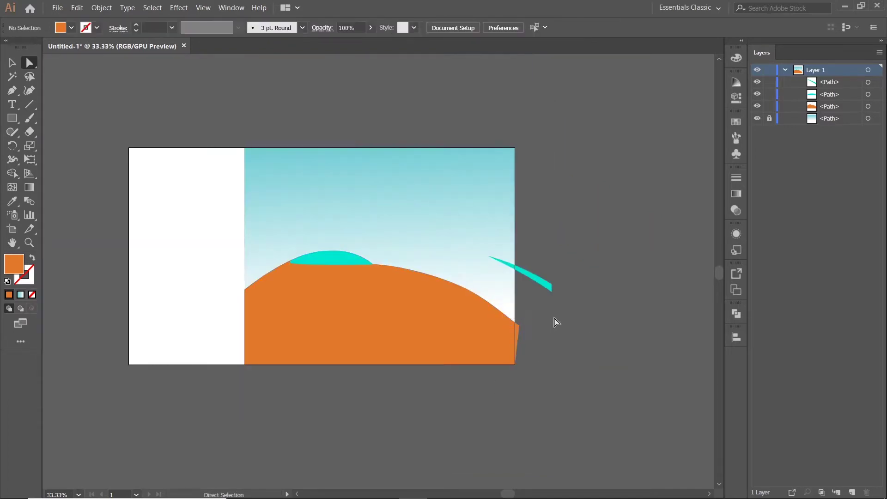
pyautogui.scroll(4, 555, 319)
# Step: Trim the orange dune's overhang past the artboard with Shape Builder
pyautogui.hotkey('shift', 'm')
pyautogui.press('v')
pyautogui.click(511, 255)
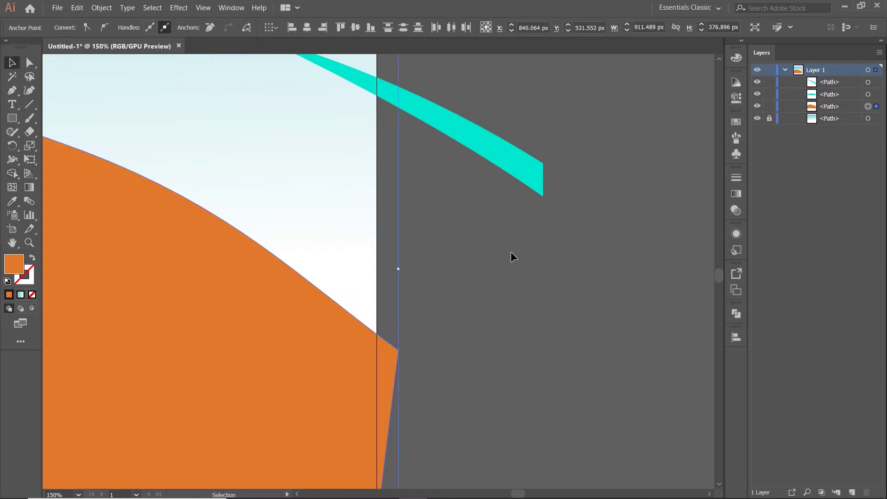
pyautogui.scroll(-3, 511, 255)
pyautogui.hscroll(-2, 511, 256)
pyautogui.click(432, 241)
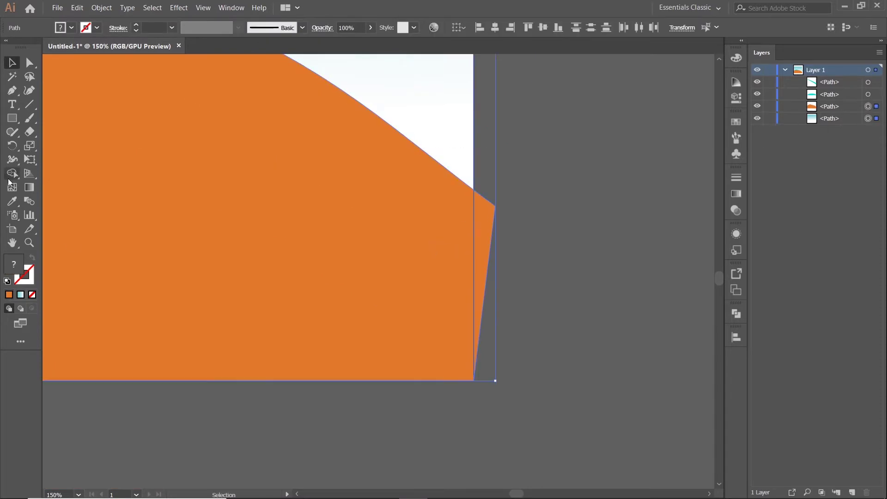
pyautogui.hotkey('shift', 'm')
pyautogui.keyDown('alt'); pyautogui.click(487, 218); pyautogui.keyUp('alt')
# Step: Delete the stray cyan sliver lying outside the artboard
pyautogui.hotkey('ctrl', '0')
pyautogui.click(520, 197)
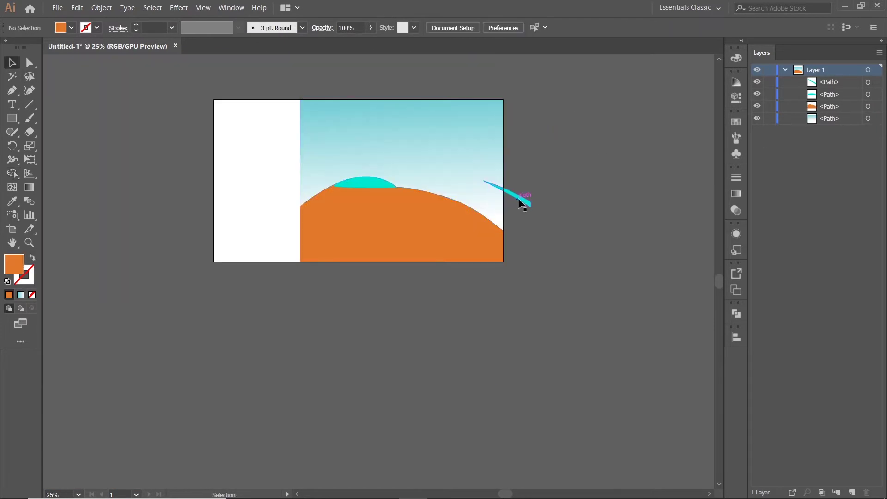
pyautogui.press('Delete')
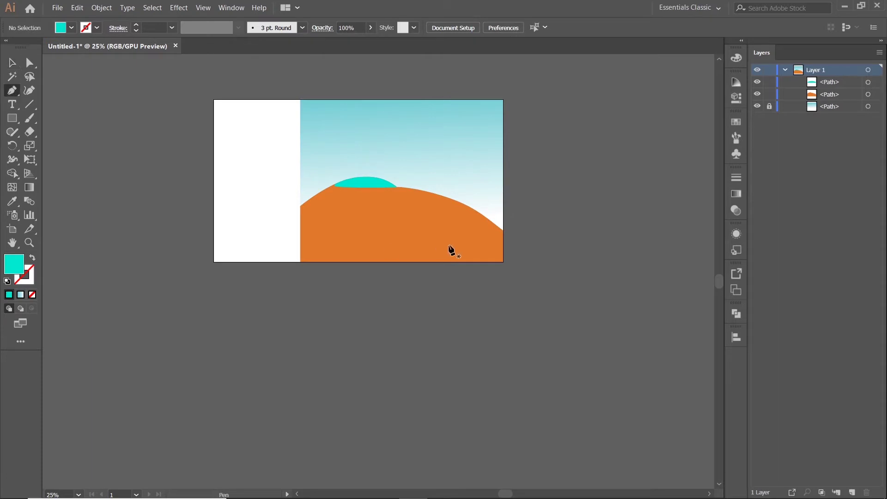
# Step: Pen-draw a cyan shape along the dune's right slope extending past the artboard
pyautogui.scroll(1, 487, 235)
pyautogui.click(432, 175)
pyautogui.moveTo(524, 271)
pyautogui.mouseDown()
pyautogui.moveTo(533, 306)
pyautogui.moveTo(527, 277)
pyautogui.mouseUp()
pyautogui.click(537, 175)
pyautogui.click(419, 118)
pyautogui.scroll(1, 423, 176)
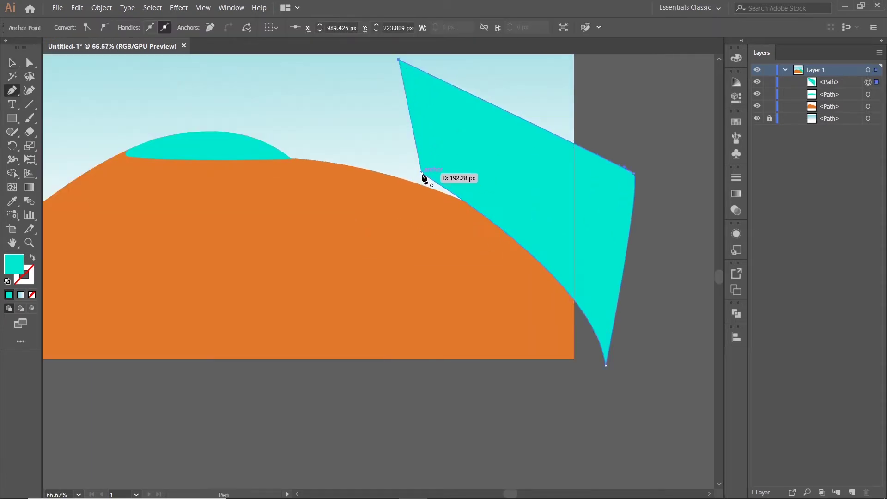
# Step: Remove the cyan part above the dune with Shape Builder, leaving a thin slope strip
pyautogui.click(12, 63)
pyautogui.hotkey('ctrl', 'a')
pyautogui.hotkey('shift', 'm')
pyautogui.keyDown('alt'); pyautogui.click(477, 188); pyautogui.keyUp('alt')
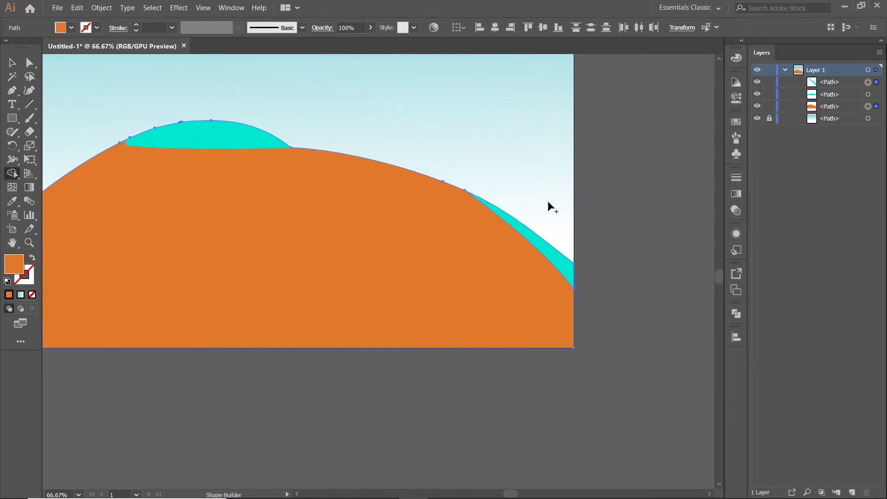
pyautogui.scroll(-1, 547, 201)
pyautogui.press('v')
pyautogui.click(655, 162)
pyautogui.scroll(-1, 598, 173)
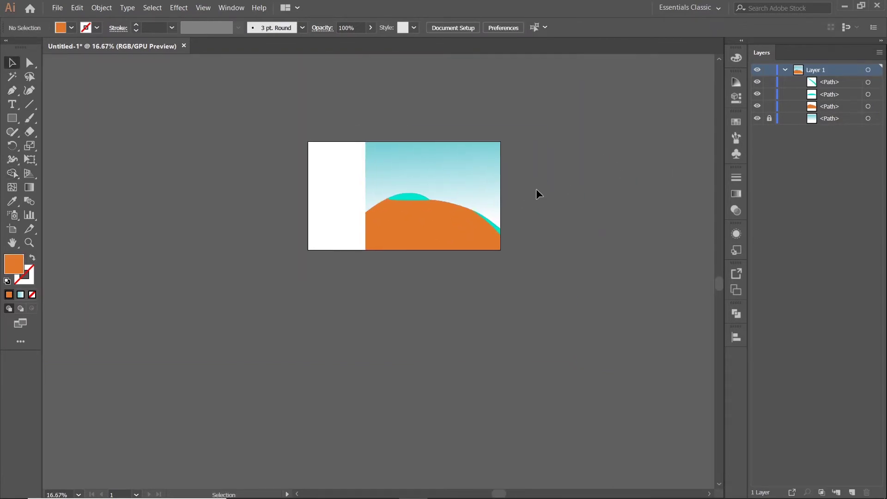
# Step: Draw a polygon across the artboard's bottom and give it the cyan fill
pyautogui.press('p')
pyautogui.scroll(1, 334, 194)
pyautogui.moveTo(517, 288); pyautogui.dragTo(473, 239)
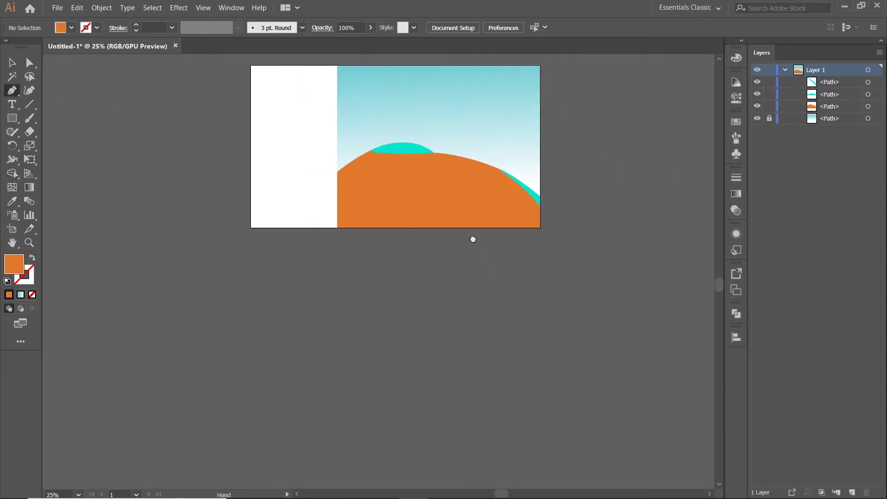
pyautogui.click(329, 198)
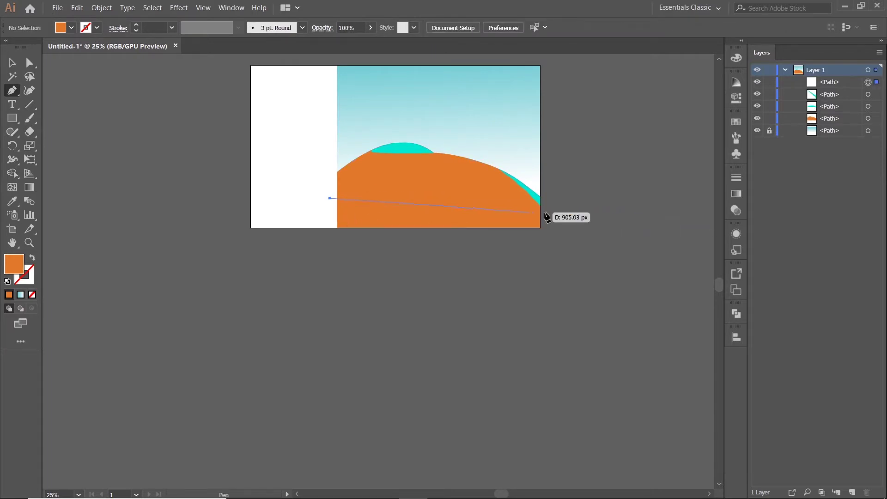
pyautogui.click(567, 209)
pyautogui.click(565, 268)
pyautogui.click(330, 295)
pyautogui.click(299, 215)
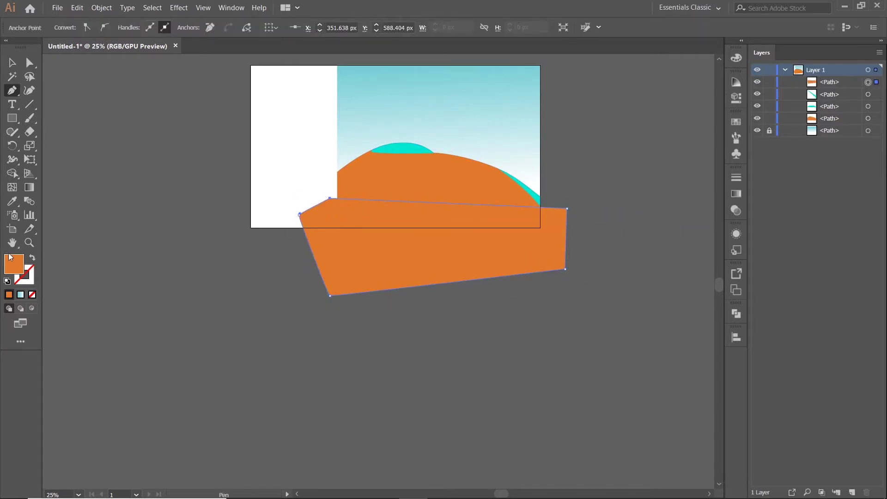
pyautogui.click(402, 139)
# Step: Trim the cyan bottom band's parts outside the artboard with Shape Builder
pyautogui.press('v')
pyautogui.keyDown('shift'); pyautogui.click(505, 188); pyautogui.keyUp('shift')
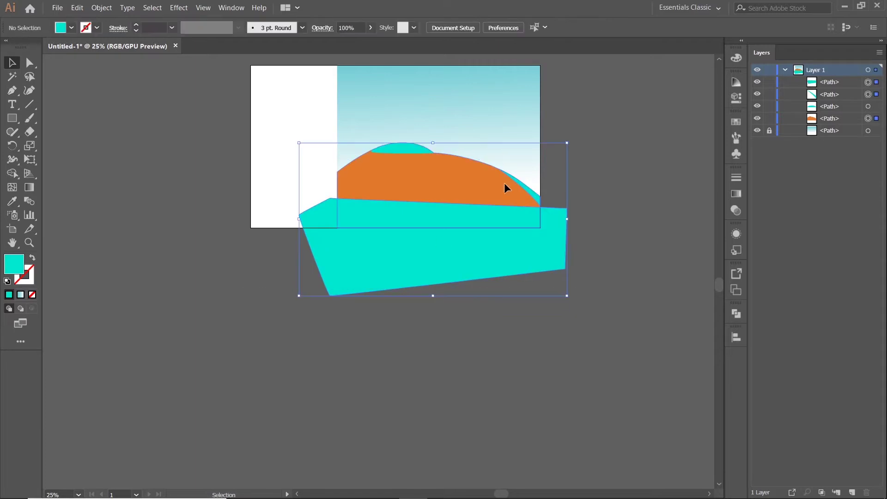
pyautogui.click(12, 173)
pyautogui.moveTo(314, 222); pyautogui.dragTo(408, 265)
pyautogui.click(12, 62)
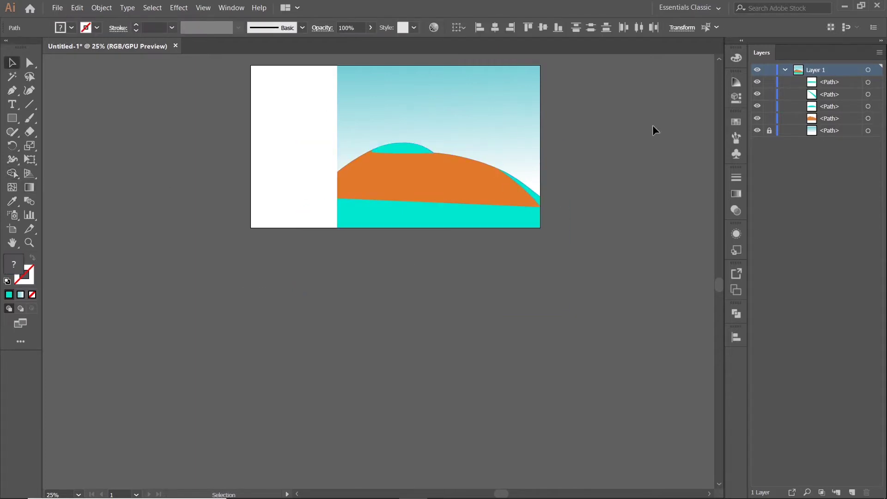
pyautogui.moveTo(652, 125); pyautogui.dragTo(583, 143)
pyautogui.scroll(1, 583, 144)
pyautogui.click(313, 245)
# Step: Apply a linear gradient to the dune and start tinting its left stop orange
pyautogui.click(737, 196)
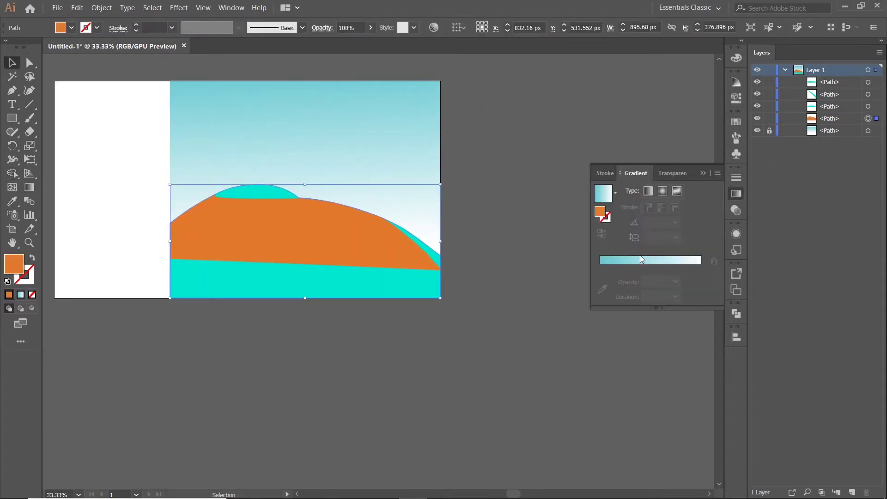
pyautogui.click(647, 275)
pyautogui.doubleClick(600, 281)
pyautogui.click(645, 321)
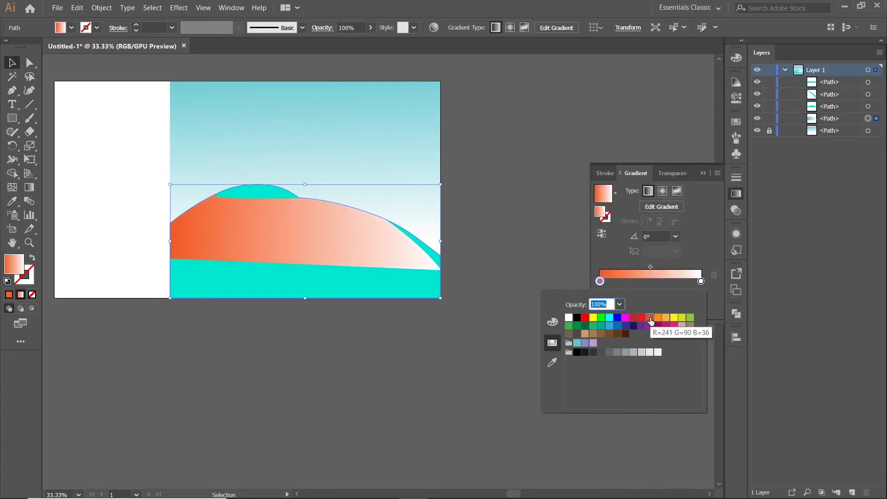
pyautogui.click(553, 322)
pyautogui.click(551, 342)
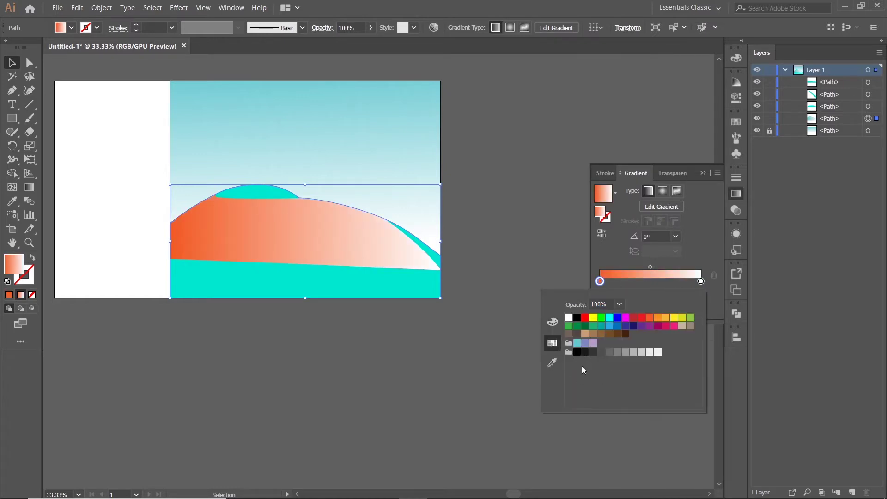
pyautogui.click(553, 322)
pyautogui.moveTo(582, 398); pyautogui.dragTo(584, 393)
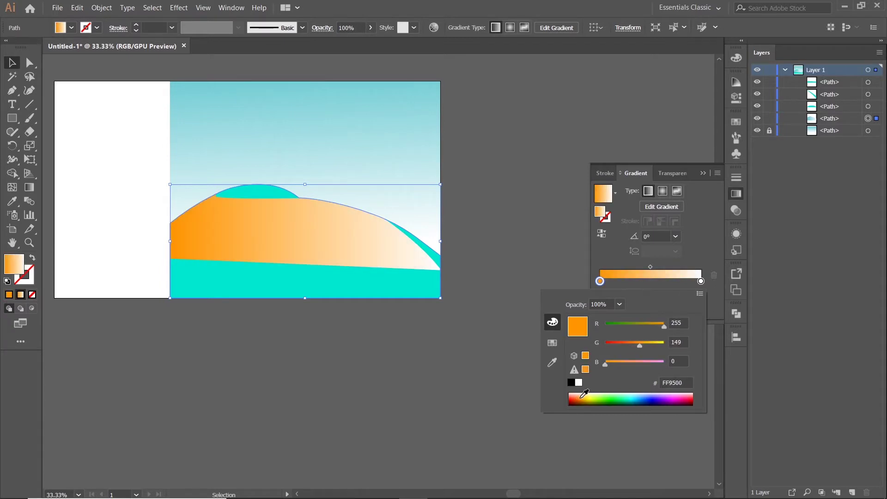
pyautogui.moveTo(639, 349); pyautogui.dragTo(632, 344)
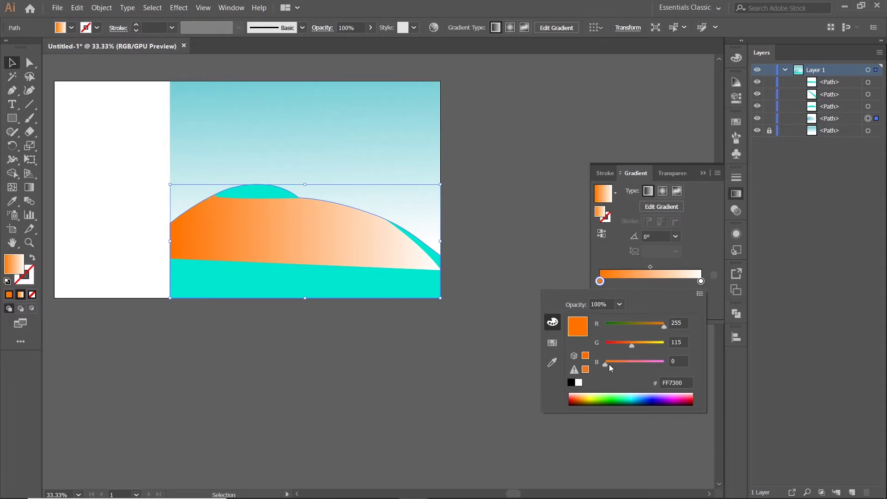
pyautogui.click(596, 254)
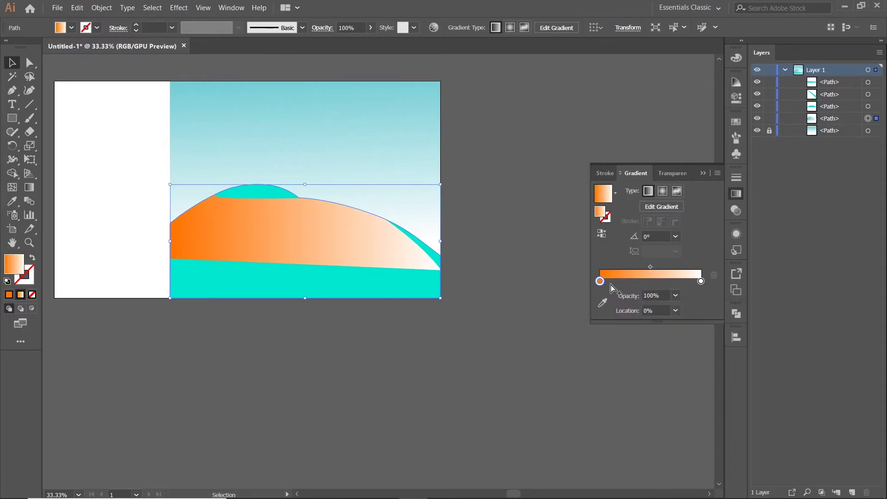
# Step: Settle the left gradient stop on warm orange FF8700
pyautogui.doubleClick(600, 281)
pyautogui.click(578, 395)
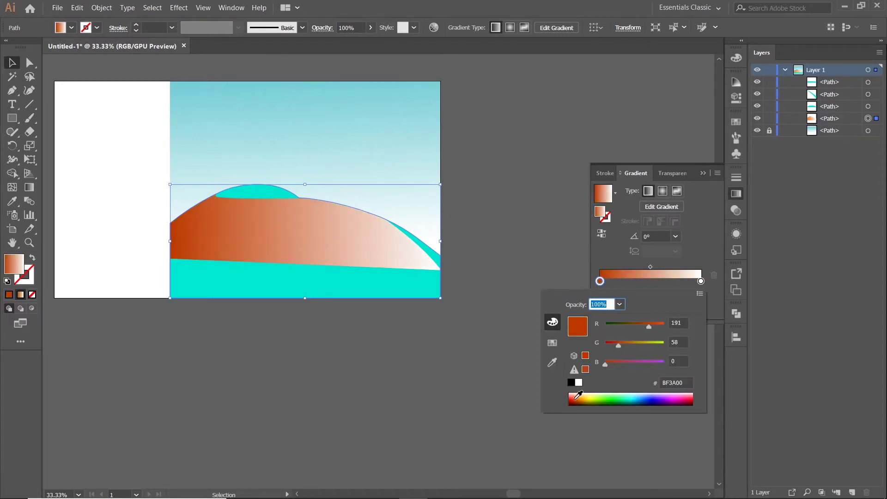
pyautogui.click(575, 400)
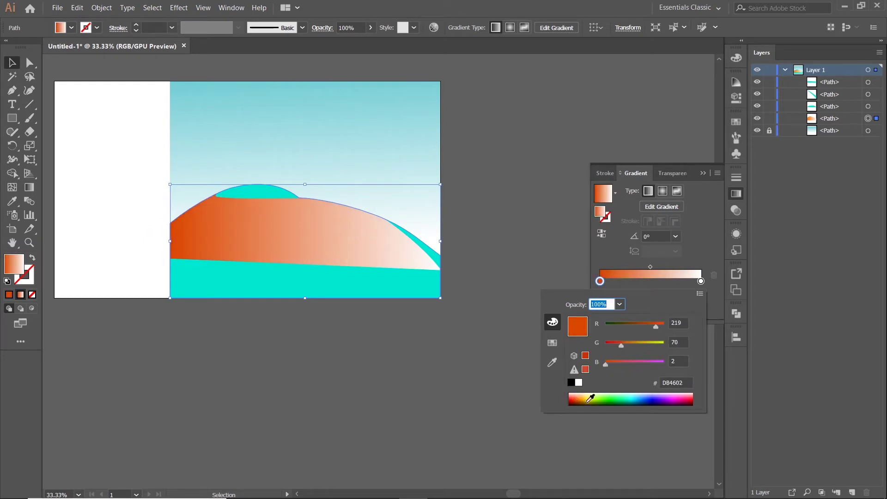
pyautogui.click(585, 396)
pyautogui.moveTo(584, 395); pyautogui.dragTo(584, 395)
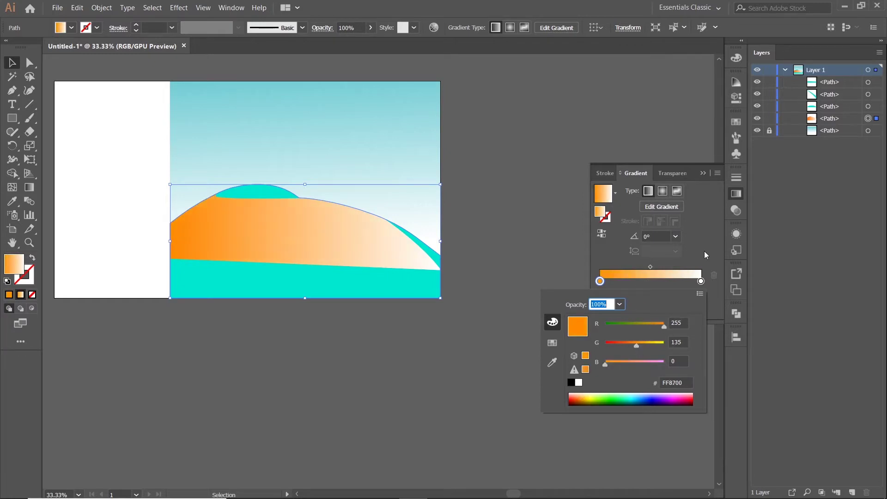
pyautogui.click(687, 250)
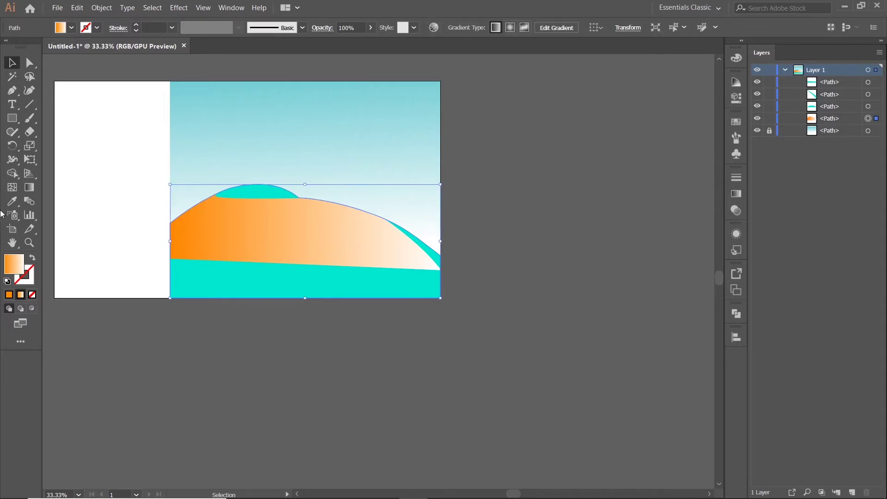
# Step: Redraw the dune's gradient bottom-to-top to span the dune's height
pyautogui.press('g')
pyautogui.moveTo(299, 337)
pyautogui.mouseDown()
pyautogui.moveTo(336, 171)
pyautogui.moveTo(368, 116)
pyautogui.mouseUp()
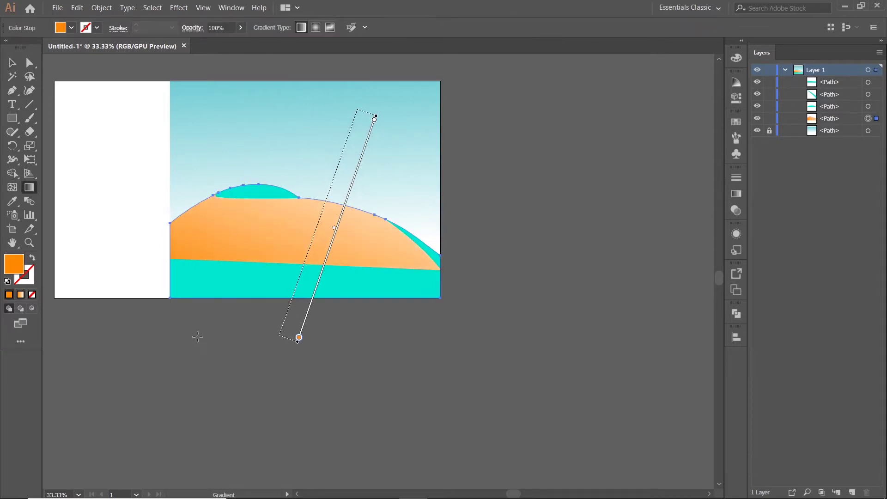
pyautogui.moveTo(196, 337)
pyautogui.mouseDown()
pyautogui.moveTo(342, 135)
pyautogui.moveTo(305, 115)
pyautogui.mouseUp()
pyautogui.moveTo(283, 348)
pyautogui.mouseDown()
pyautogui.moveTo(303, 172)
pyautogui.moveTo(317, 134)
pyautogui.mouseUp()
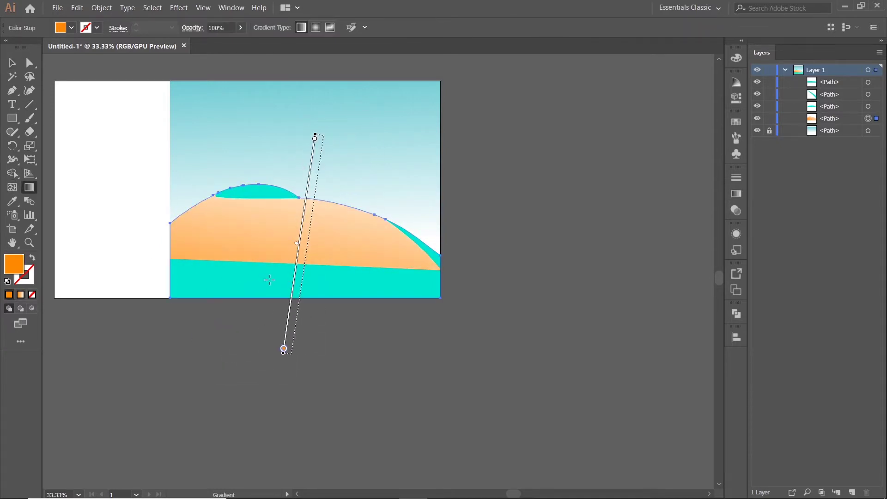
pyautogui.moveTo(270, 280); pyautogui.dragTo(288, 180)
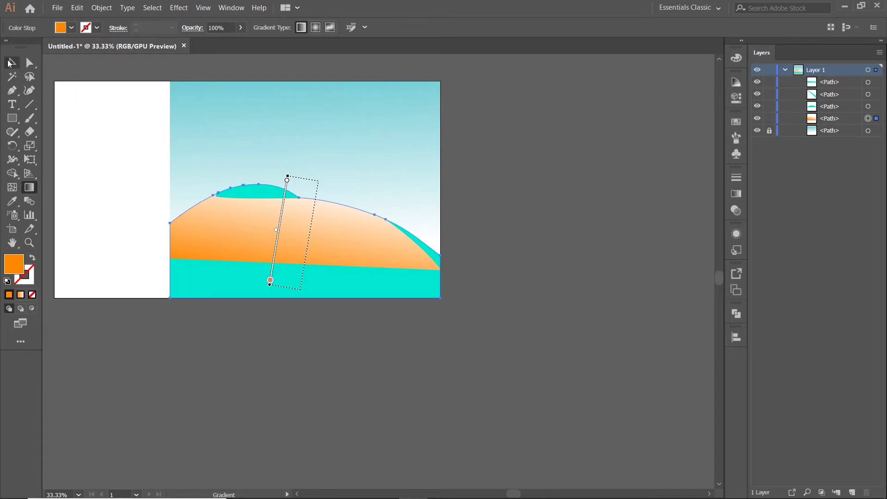
pyautogui.click(10, 64)
# Step: Set the right gradient stop to yellow and darken the left stop to FF6000
pyautogui.click(736, 194)
pyautogui.doubleClick(700, 280)
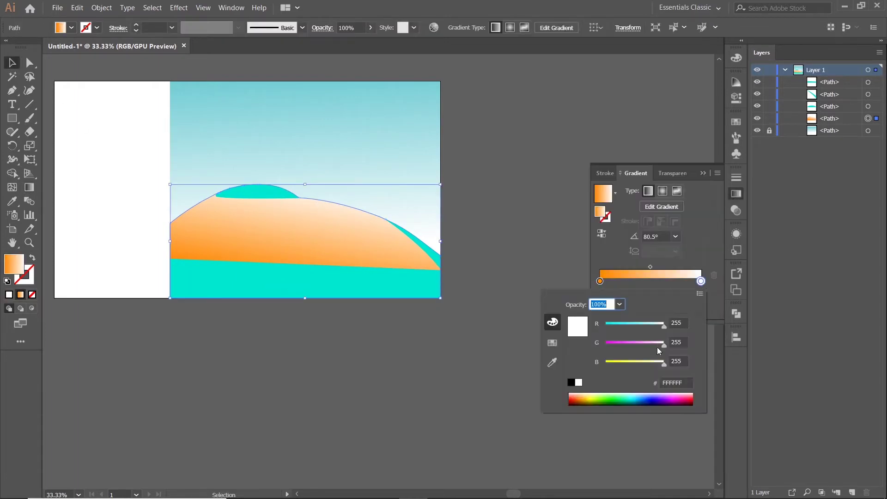
pyautogui.click(631, 365)
pyautogui.doubleClick(599, 281)
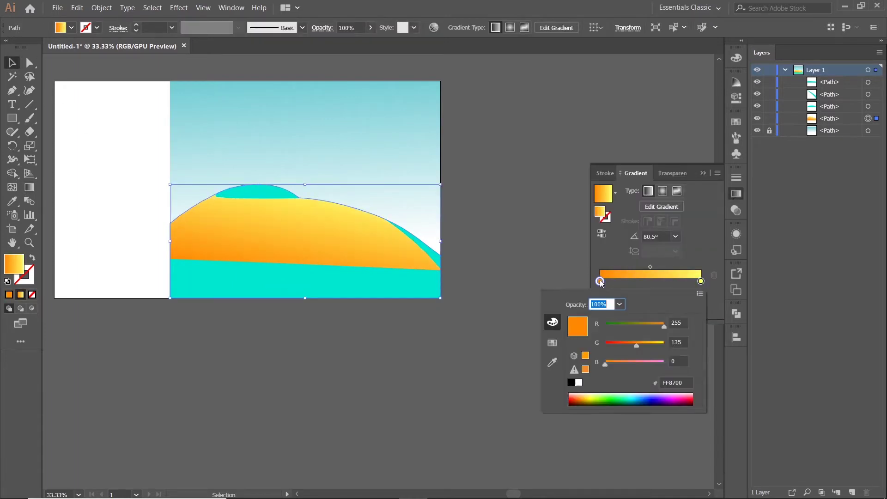
pyautogui.click(630, 348)
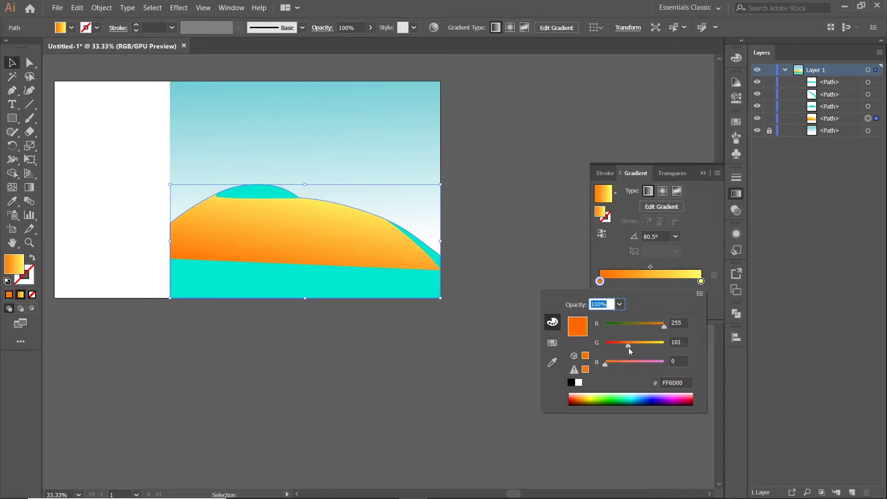
pyautogui.click(628, 347)
pyautogui.click(712, 184)
pyautogui.click(620, 248)
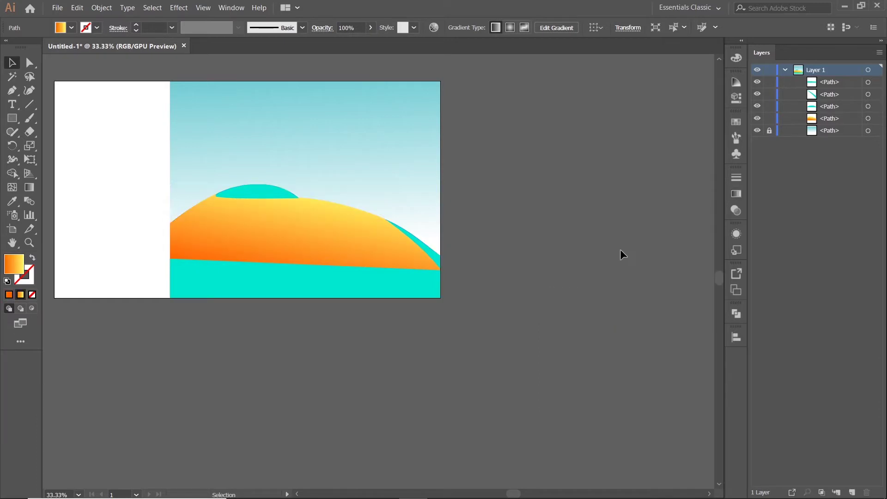
# Step: Fill the teal cap on the dune's peak with dark brown 44310C
pyautogui.hscroll(-1, 530, 254)
pyautogui.click(293, 189)
pyautogui.doubleClick(14, 264)
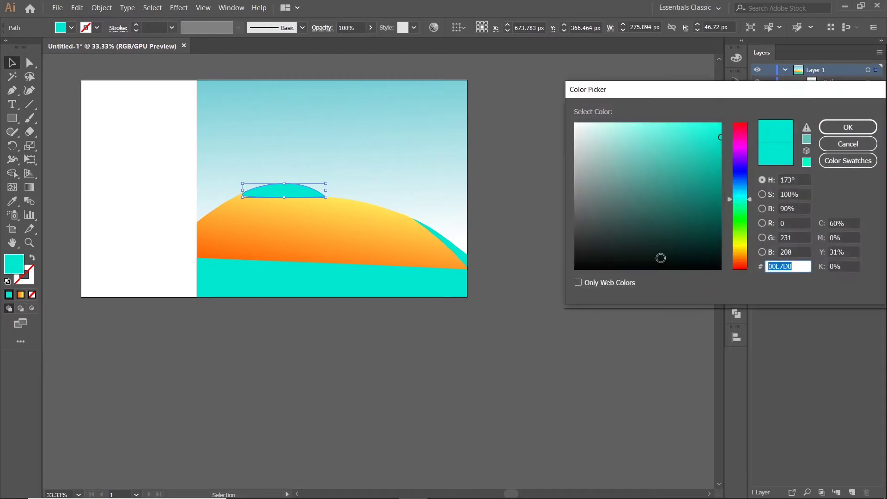
pyautogui.click(744, 248)
pyautogui.click(701, 231)
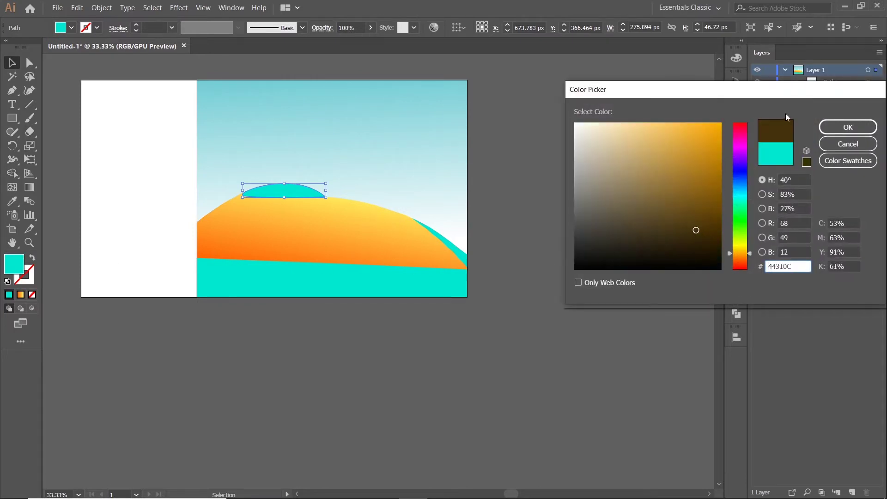
pyautogui.click(848, 127)
pyautogui.click(548, 229)
# Step: Copy the cap's dark brown onto the teal sliver along the dune's right slope
pyautogui.click(459, 252)
pyautogui.press('i')
pyautogui.click(283, 189)
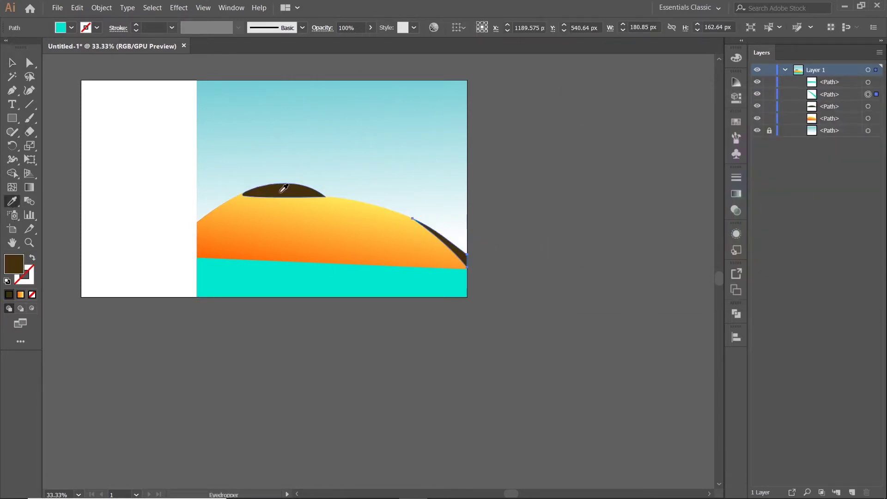
pyautogui.press('v')
pyautogui.click(425, 173)
pyautogui.moveTo(313, 189); pyautogui.dragTo(353, 175)
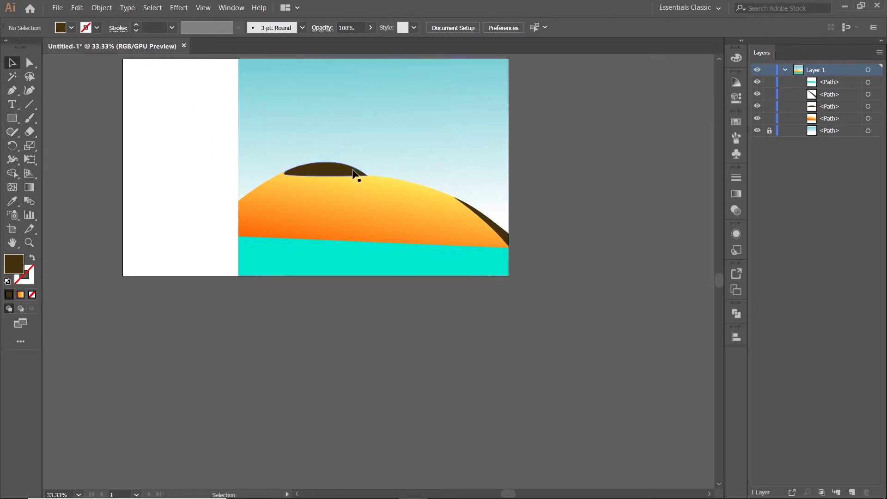
pyautogui.scroll(3, 353, 175)
pyautogui.scroll(3, 316, 198)
pyautogui.click(208, 193)
# Step: Pull the brown cap's left anchor onto the dune edge and smooth its handle into a curve
pyautogui.press('a')
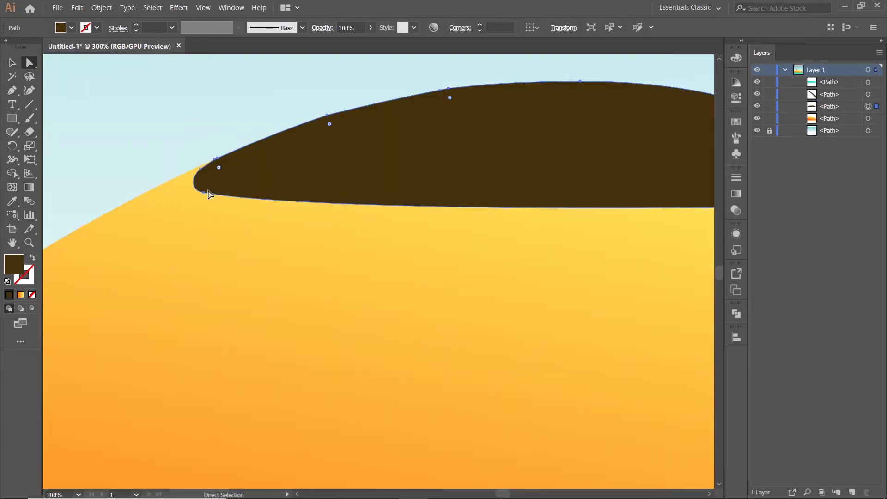
pyautogui.click(204, 193)
pyautogui.moveTo(205, 193); pyautogui.dragTo(199, 206)
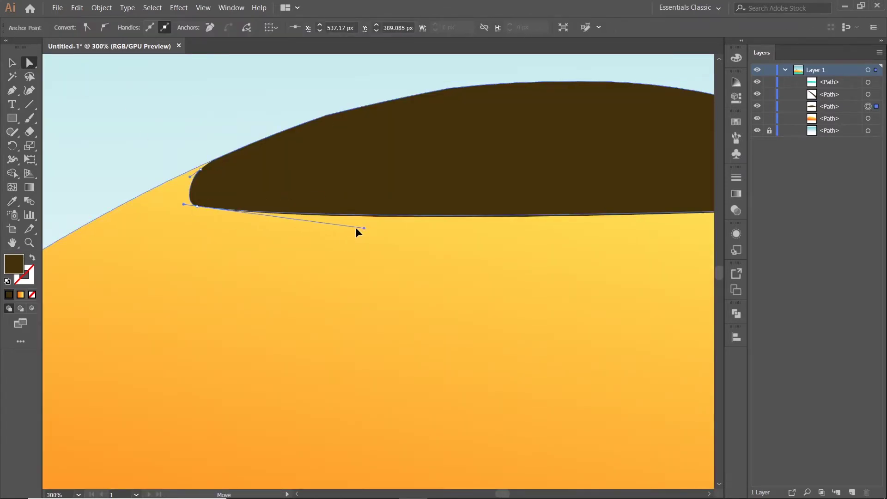
pyautogui.moveTo(359, 231); pyautogui.dragTo(214, 234)
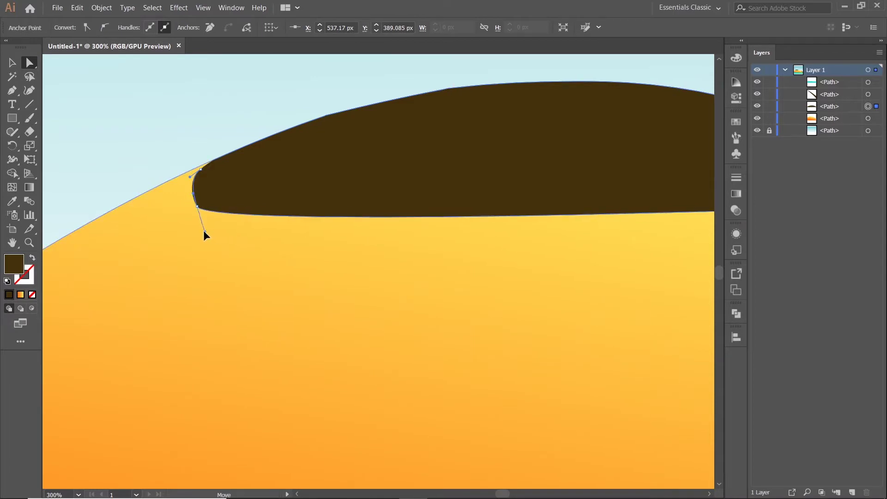
pyautogui.moveTo(204, 235); pyautogui.dragTo(237, 253)
# Step: Re-angle the orange dune gradient so it runs from bottom to top
pyautogui.scroll(-4, 237, 253)
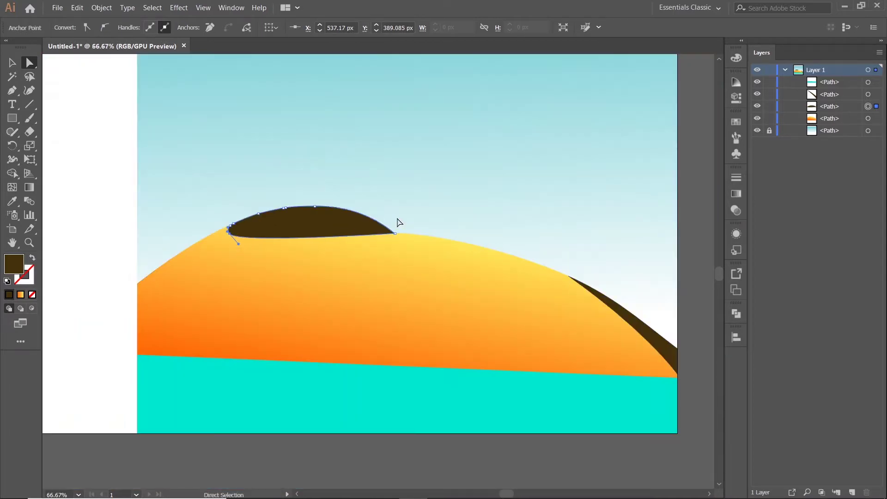
pyautogui.click(398, 222)
pyautogui.scroll(-3, 430, 215)
pyautogui.moveTo(565, 205); pyautogui.dragTo(550, 193)
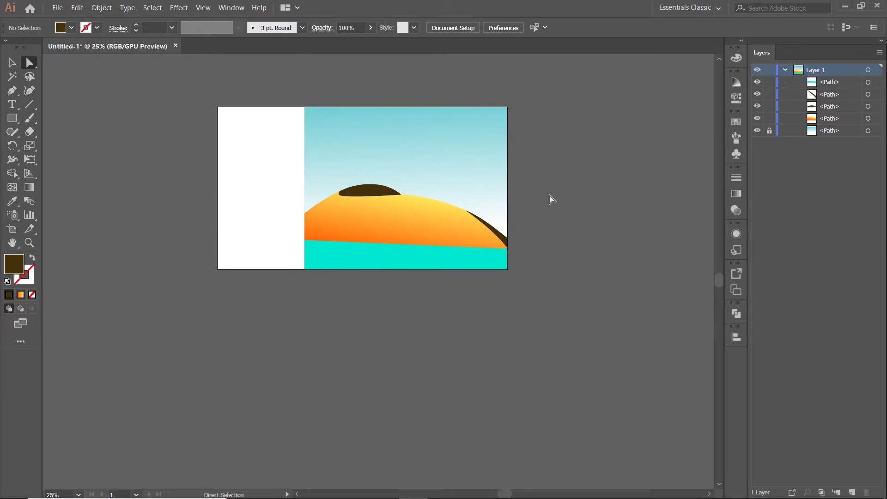
pyautogui.press('g')
pyautogui.click(359, 218)
pyautogui.moveTo(377, 258); pyautogui.dragTo(389, 188)
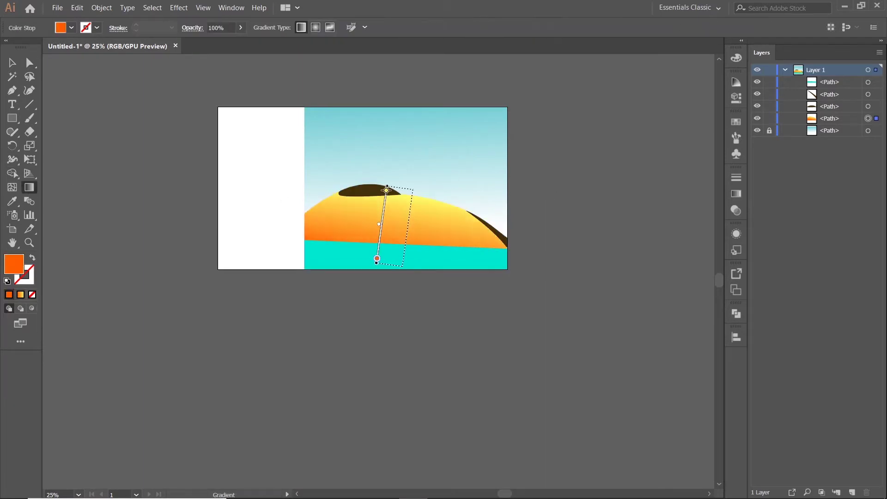
# Step: Deselect the dune and select the old brown sliver on the right
pyautogui.click(12, 67)
pyautogui.click(560, 186)
pyautogui.scroll(2, 541, 242)
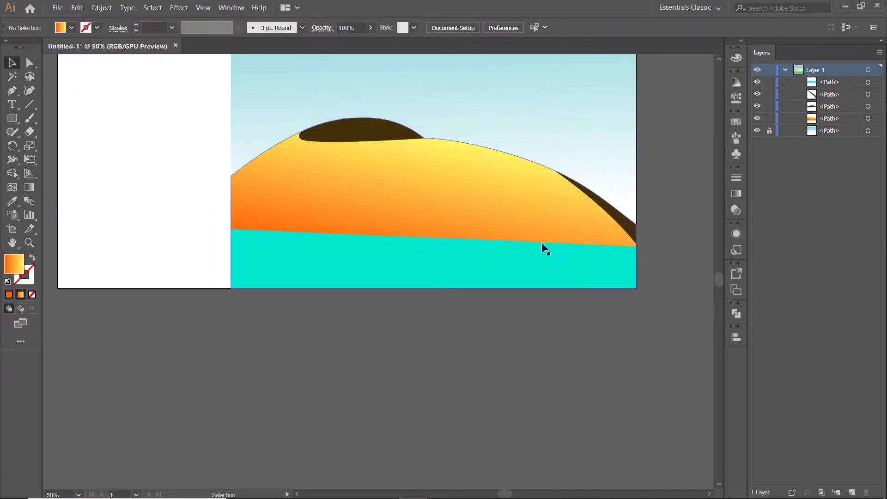
pyautogui.click(546, 221)
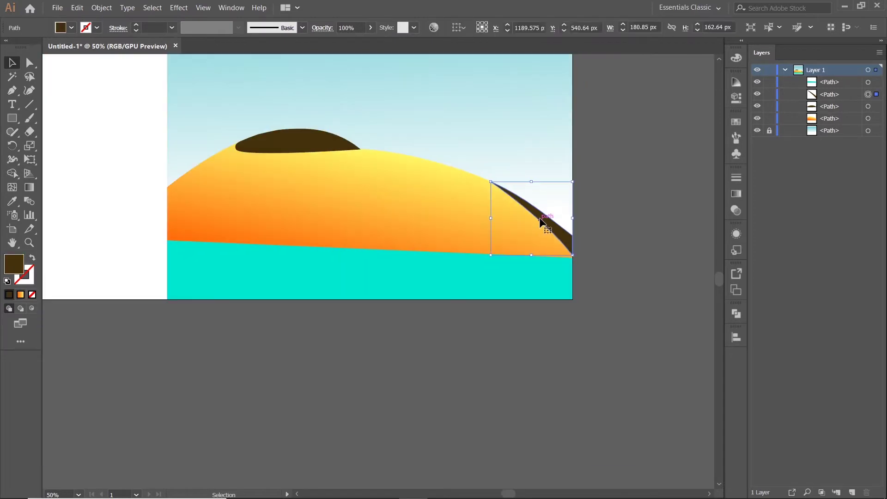
# Step: Delete the old sliver and draw a new brown shape over the dune's right slope
pyautogui.press('Delete')
pyautogui.click(461, 166)
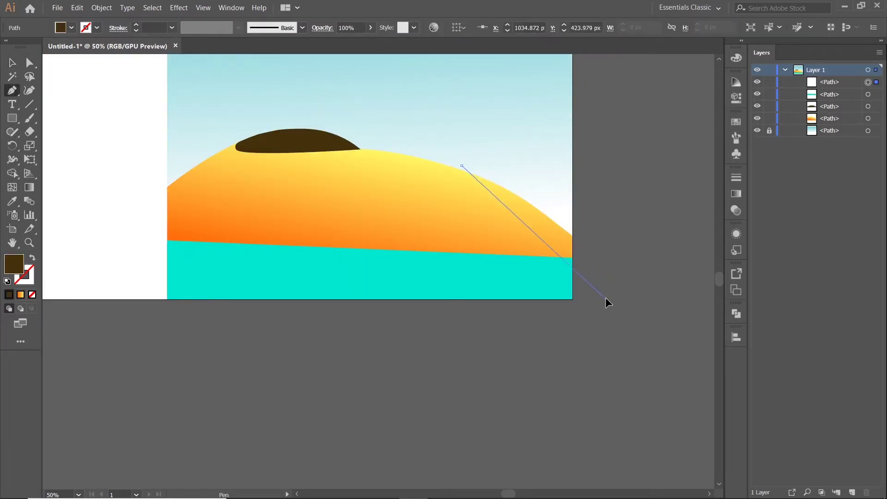
pyautogui.hotkey('ctrl', 'z')
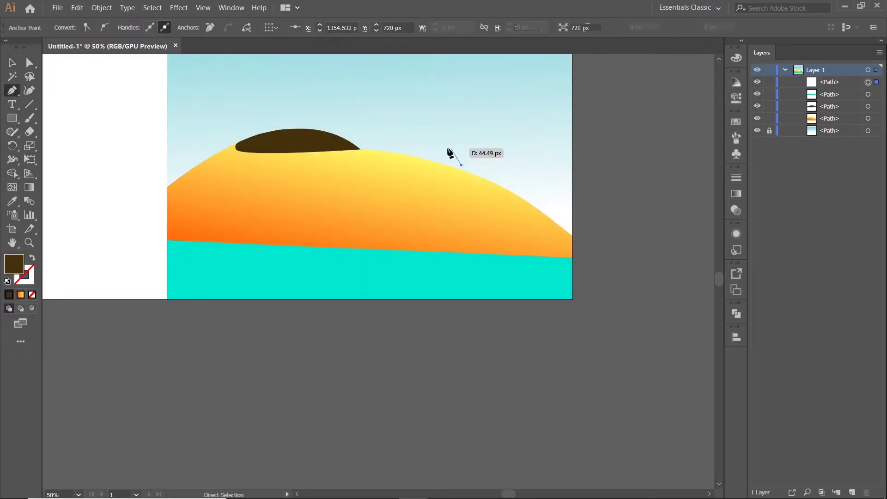
pyautogui.scroll(2, 461, 169)
pyautogui.scroll(-1, 454, 162)
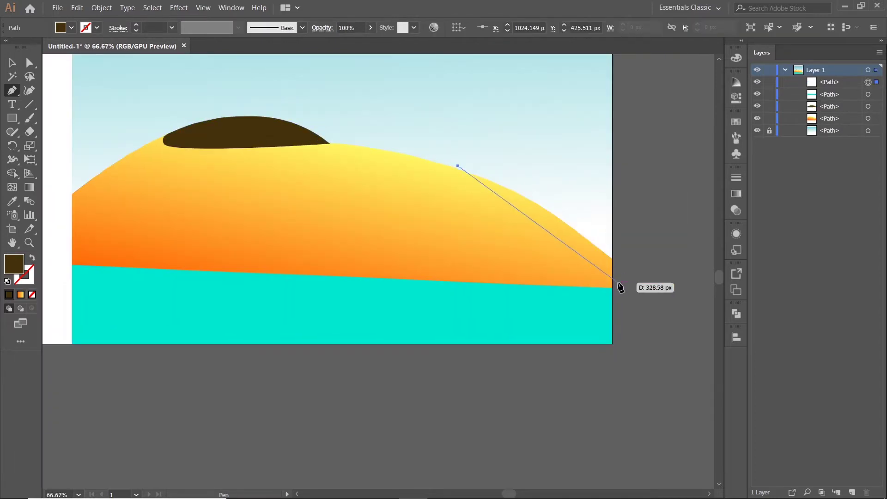
pyautogui.moveTo(618, 283); pyautogui.dragTo(673, 360)
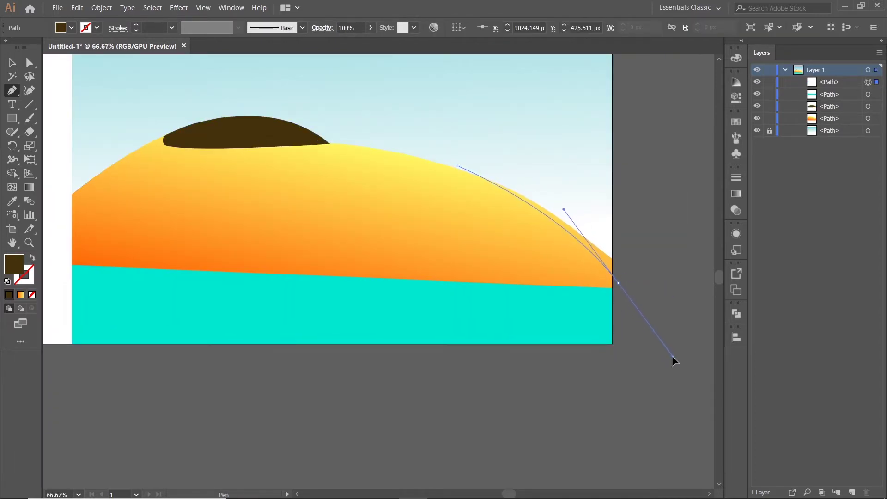
pyautogui.click(627, 236)
pyautogui.click(532, 155)
pyautogui.click(463, 165)
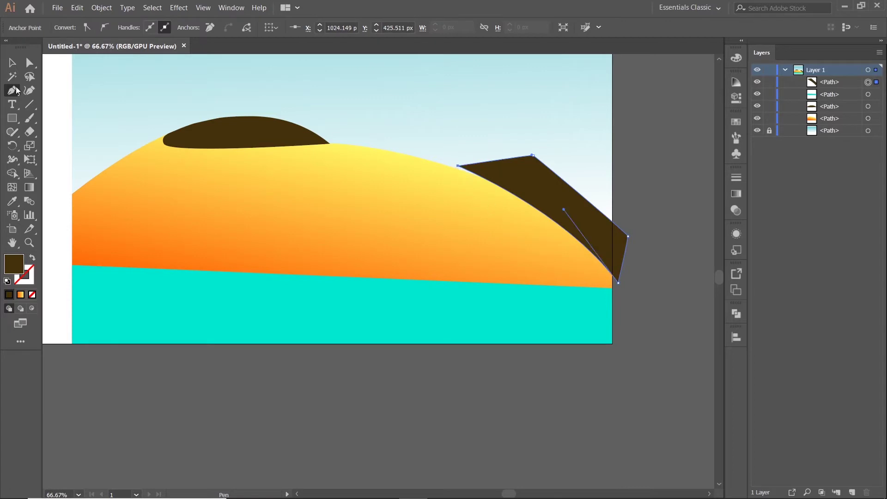
# Step: Trim the new brown shape to the dune's outline with Shape Builder
pyautogui.press('v')
pyautogui.scroll(2, 617, 158)
pyautogui.keyDown('shift'); pyautogui.click(324, 203); pyautogui.keyUp('shift')
pyautogui.hotkey('ctrl', '7')
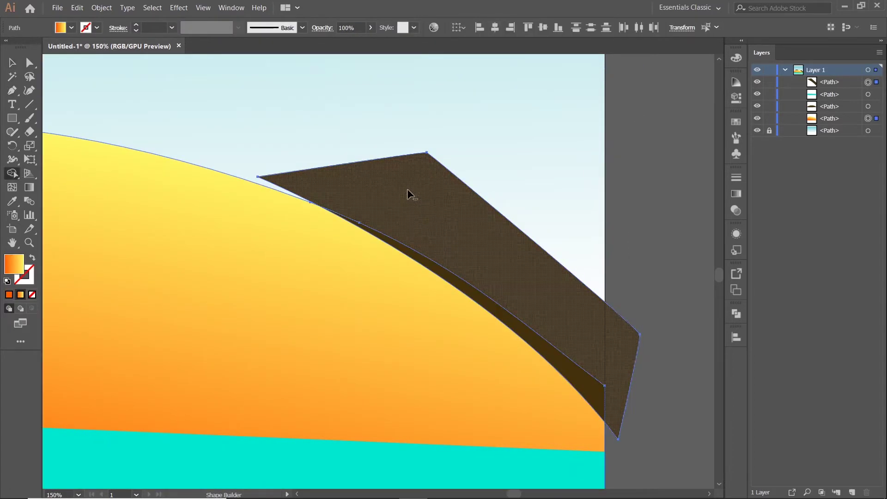
pyautogui.scroll(-4, 408, 193)
pyautogui.hotkey('ctrl', 'shift', 'a')
pyautogui.moveTo(643, 225); pyautogui.dragTo(650, 228)
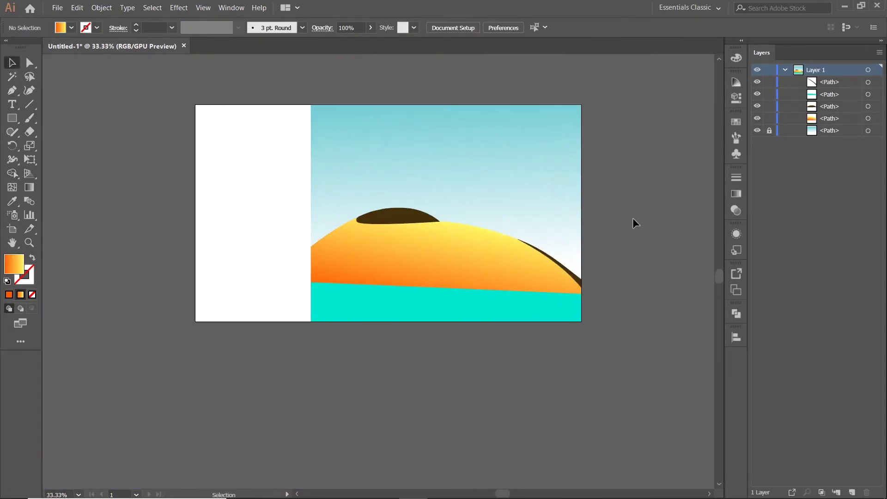
pyautogui.click(406, 300)
# Step: Copy the dune's orange gradient onto the teal ground band and run it bottom to top
pyautogui.press('i')
pyautogui.click(433, 259)
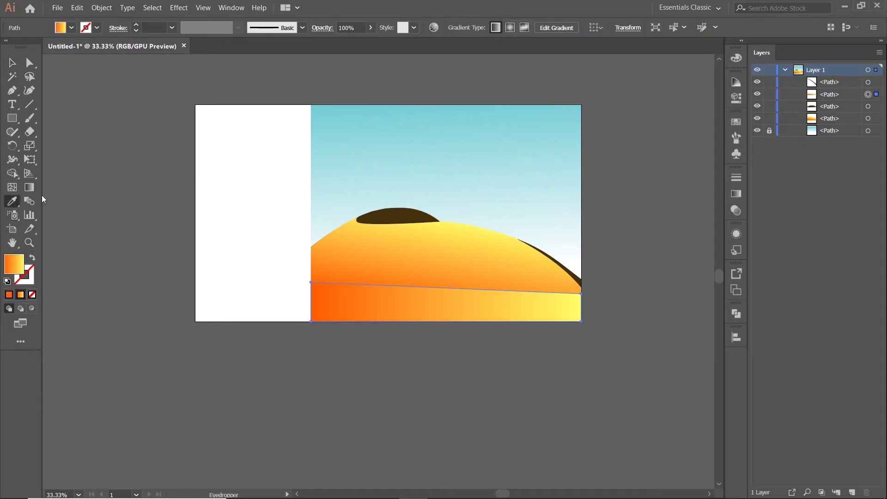
pyautogui.press('g')
pyautogui.moveTo(453, 249)
pyautogui.mouseDown()
pyautogui.moveTo(448, 276)
pyautogui.moveTo(455, 260)
pyautogui.mouseUp()
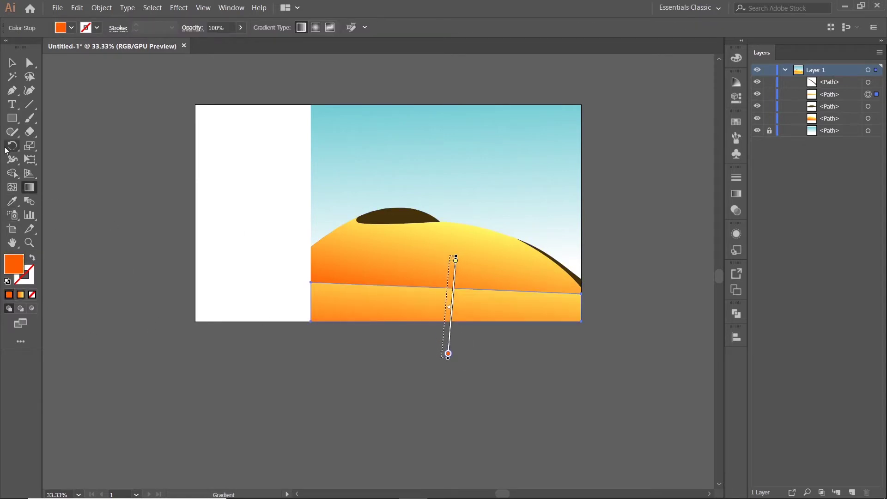
pyautogui.press('v')
pyautogui.click(230, 398)
pyautogui.scroll(2, 356, 336)
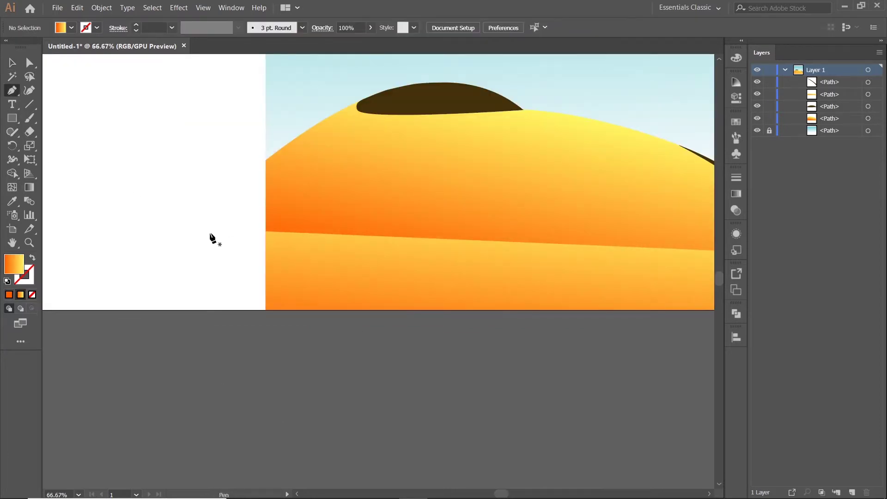
pyautogui.click(222, 241)
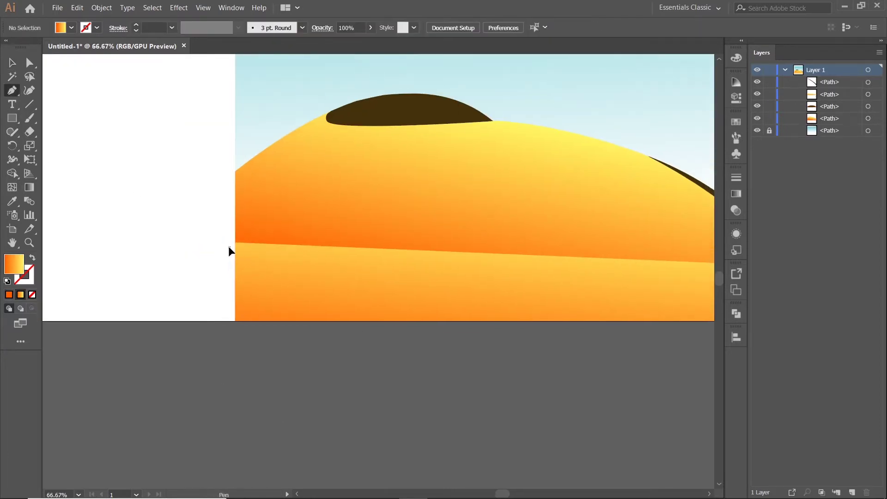
# Step: Close the new sand band shape and give it a solid yellow-green fill
pyautogui.click(629, 259)
pyautogui.click(206, 214)
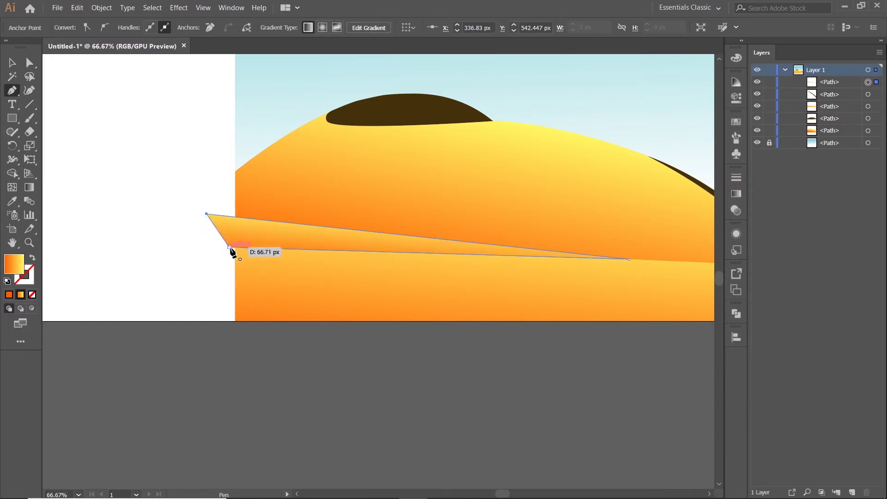
pyautogui.click(229, 248)
pyautogui.press(',')
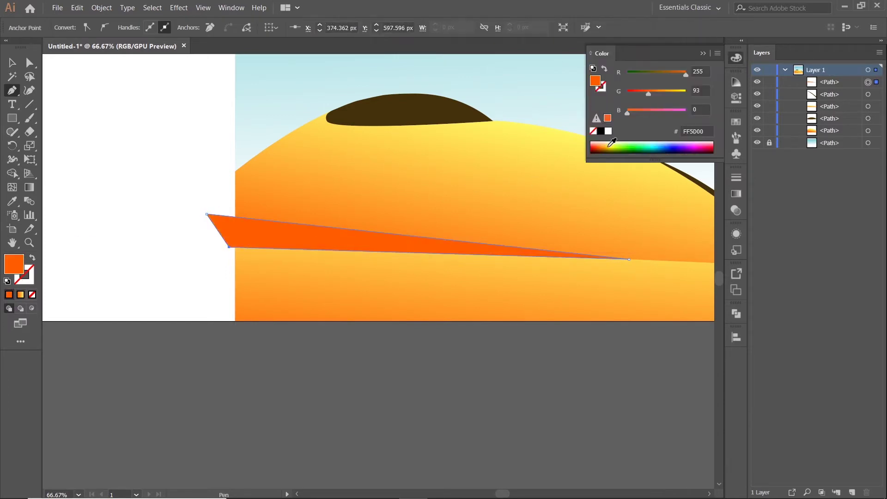
pyautogui.moveTo(611, 145); pyautogui.dragTo(614, 146)
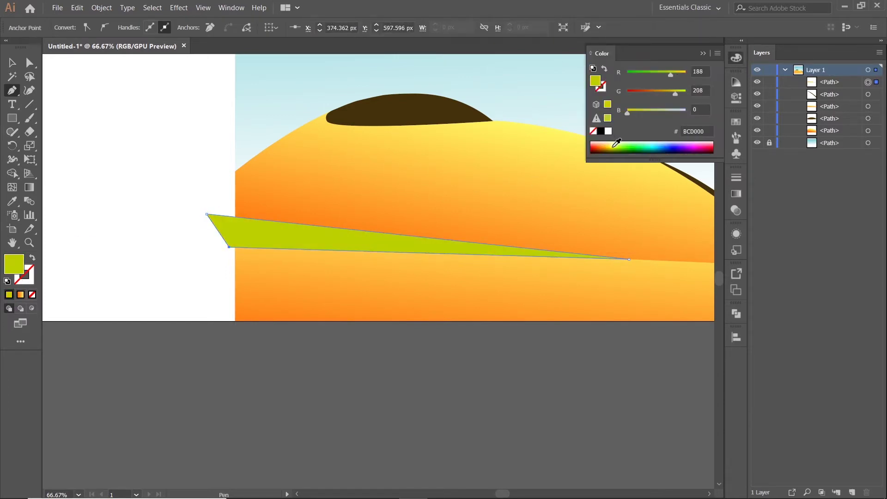
pyautogui.click(702, 53)
pyautogui.moveTo(546, 332); pyautogui.dragTo(392, 338)
# Step: Adjust the band's fill from gold to a lighter orange in the Color Picker
pyautogui.doubleClick(13, 264)
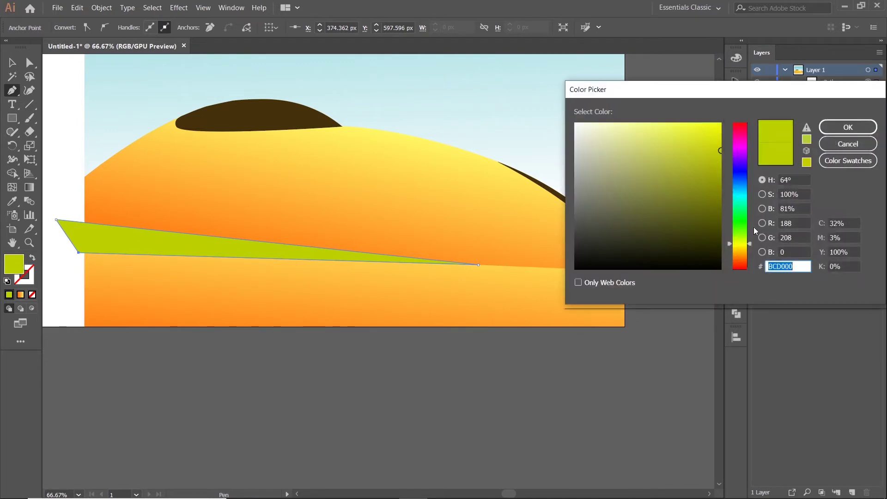
pyautogui.moveTo(742, 243); pyautogui.dragTo(742, 249)
pyautogui.click(705, 142)
pyautogui.click(833, 124)
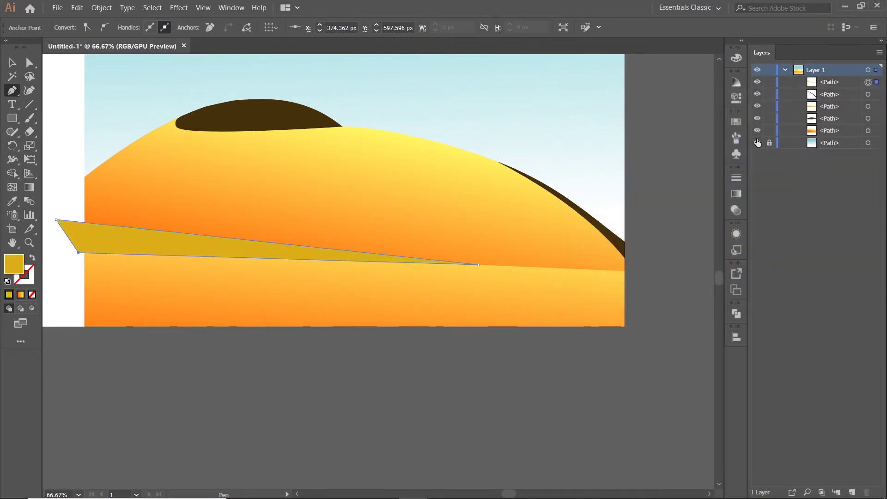
pyautogui.doubleClick(17, 267)
pyautogui.moveTo(740, 258); pyautogui.dragTo(740, 251)
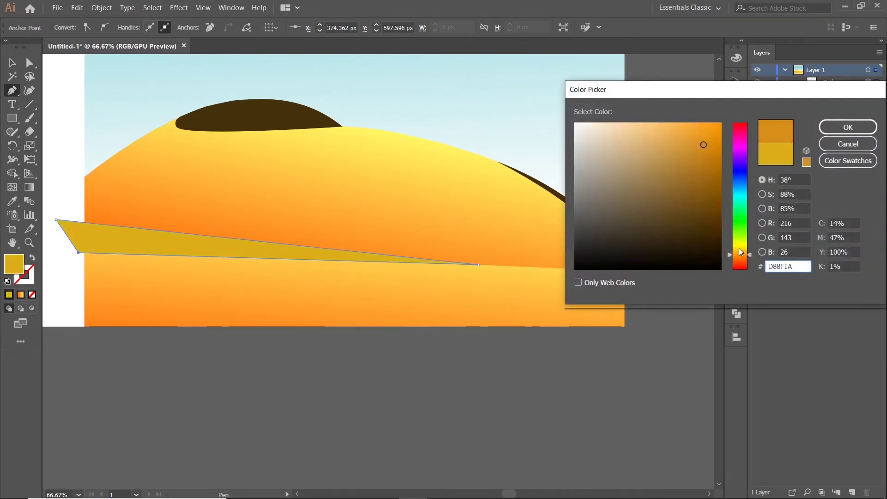
pyautogui.click(680, 134)
pyautogui.click(847, 127)
pyautogui.moveTo(218, 343); pyautogui.dragTo(235, 344)
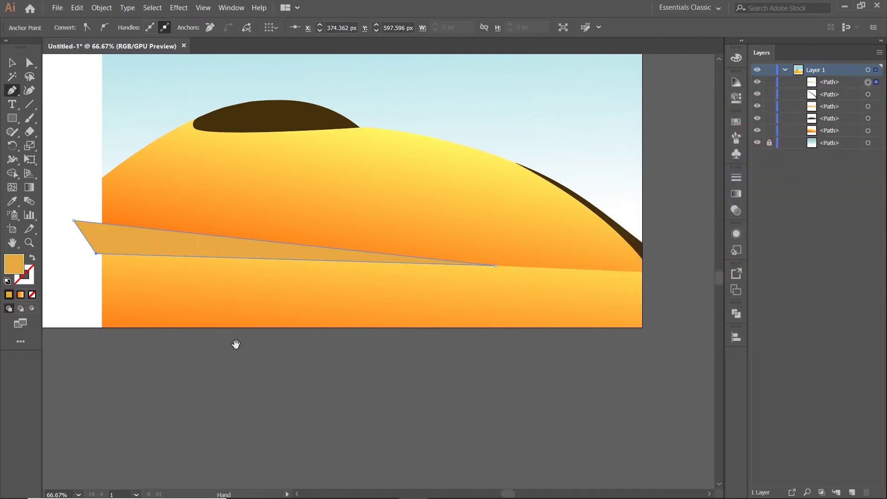
# Step: Try peach shades on the stripe, then settle on a pale yellow FFEE88 fill
pyautogui.doubleClick(16, 265)
pyautogui.click(640, 130)
pyautogui.click(824, 124)
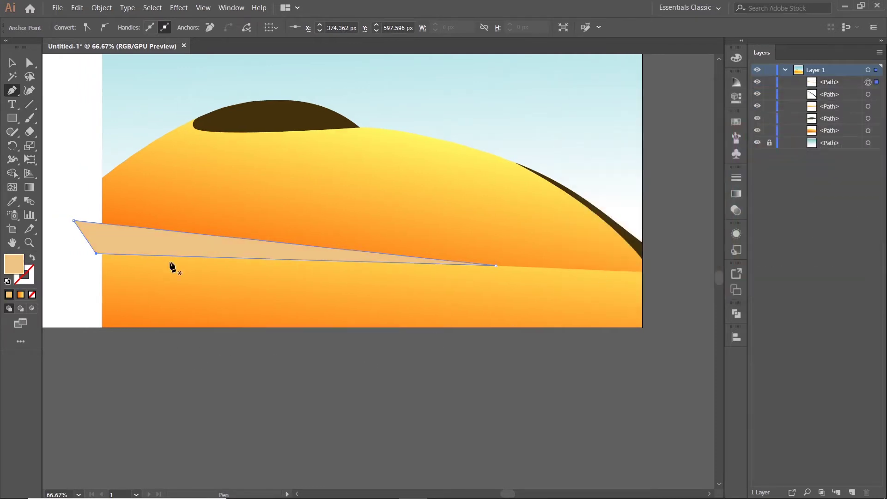
pyautogui.click(618, 134)
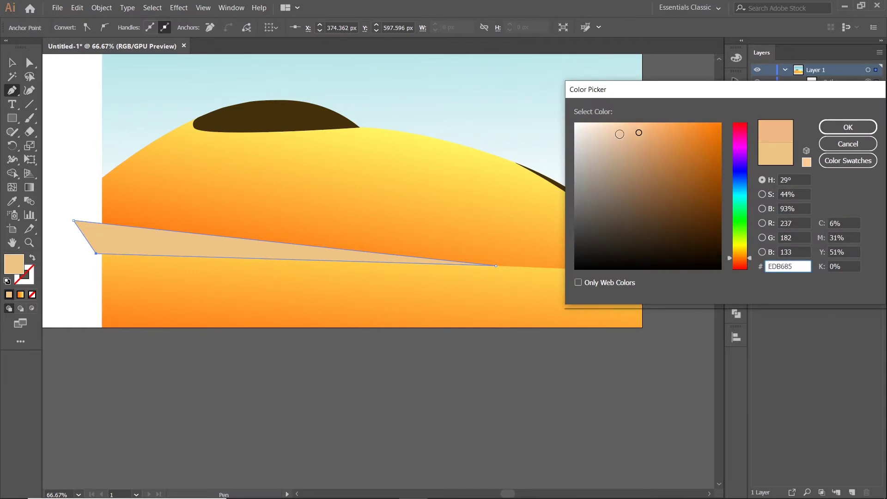
pyautogui.click(847, 127)
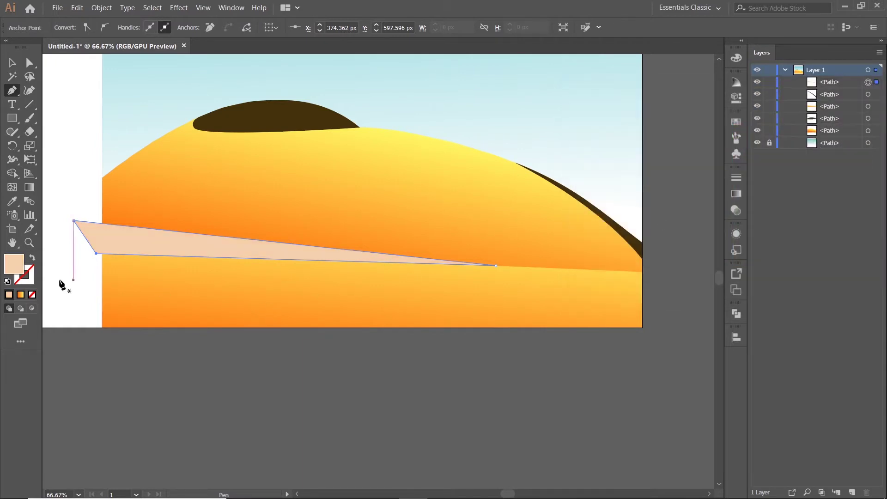
pyautogui.doubleClick(14, 264)
pyautogui.click(739, 249)
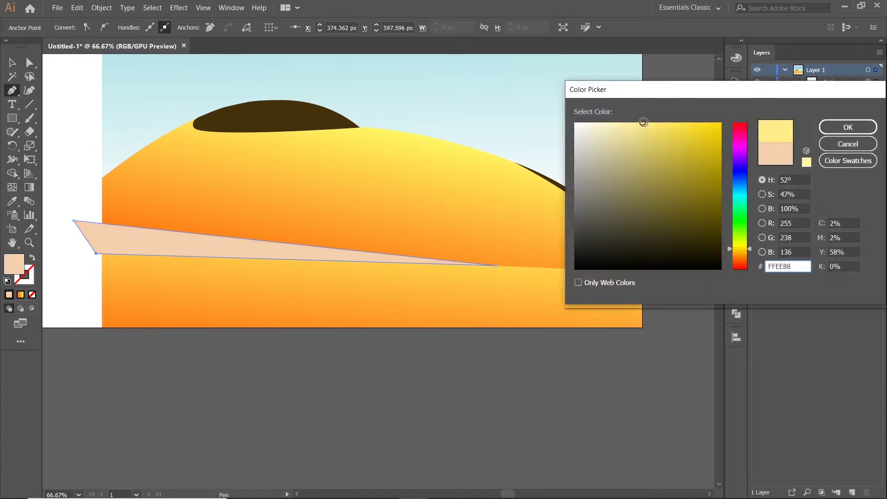
pyautogui.click(848, 127)
# Step: Discard the stray outline and trim the pale yellow stripe at the artboard's left edge
pyautogui.click(271, 343)
pyautogui.click(224, 300)
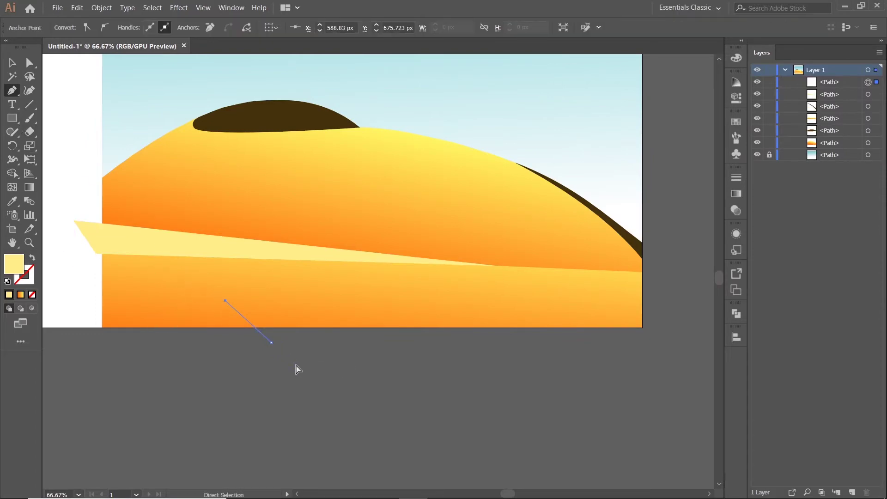
pyautogui.press('Delete')
pyautogui.press('v')
pyautogui.hotkey('ctrl', '=')
pyautogui.hotkey('ctrl', '=')
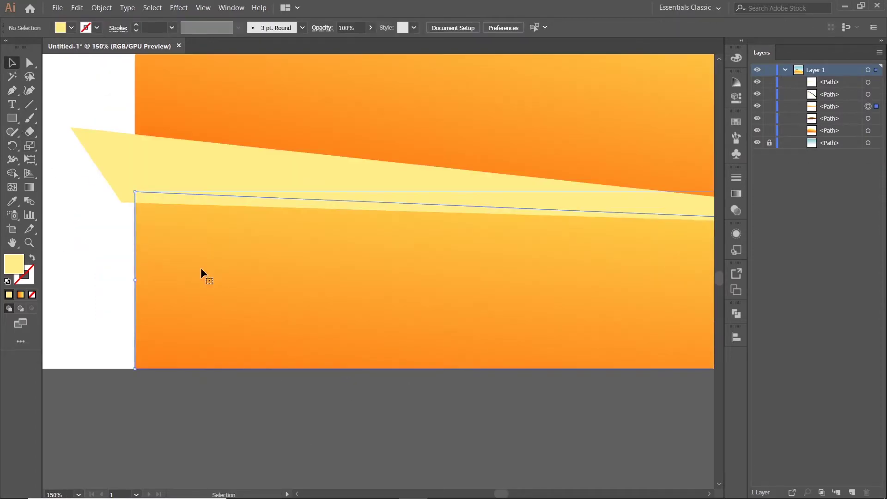
pyautogui.keyDown('shift'); pyautogui.click(150, 198); pyautogui.keyUp('shift')
pyautogui.click(12, 173)
pyautogui.hotkey('ctrl', '-')
pyautogui.hotkey('ctrl', '-')
pyautogui.hotkey('ctrl', '-')
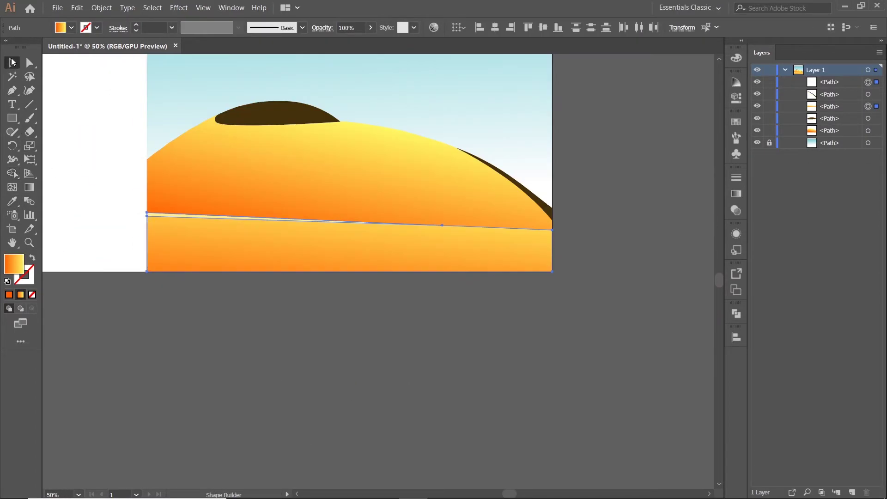
pyautogui.click(12, 62)
pyautogui.click(378, 318)
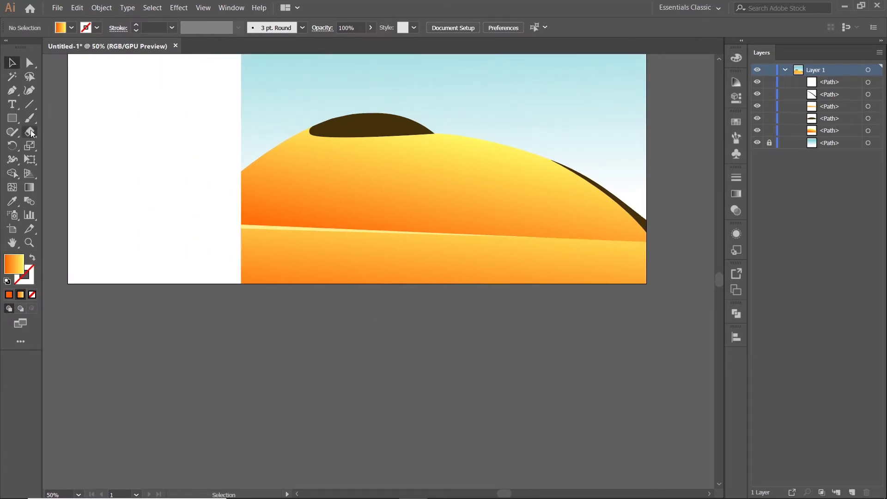
# Step: Draw a four-cornered band shape across the bottom of the artboard
pyautogui.click(12, 90)
pyautogui.moveTo(413, 277); pyautogui.dragTo(364, 266)
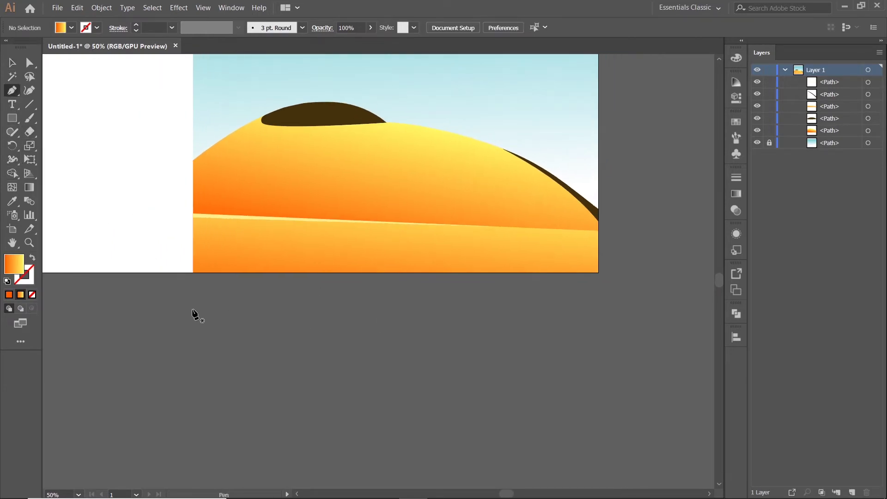
pyautogui.click(186, 253)
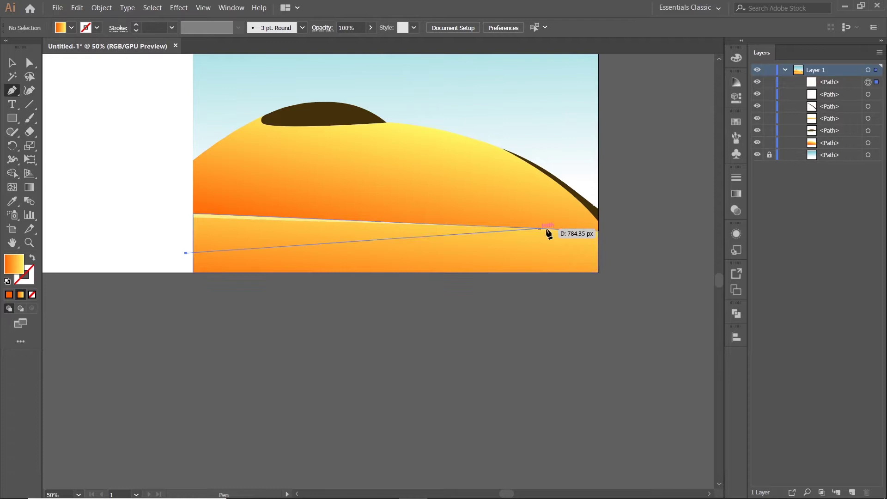
pyautogui.click(601, 249)
pyautogui.click(615, 317)
pyautogui.click(205, 316)
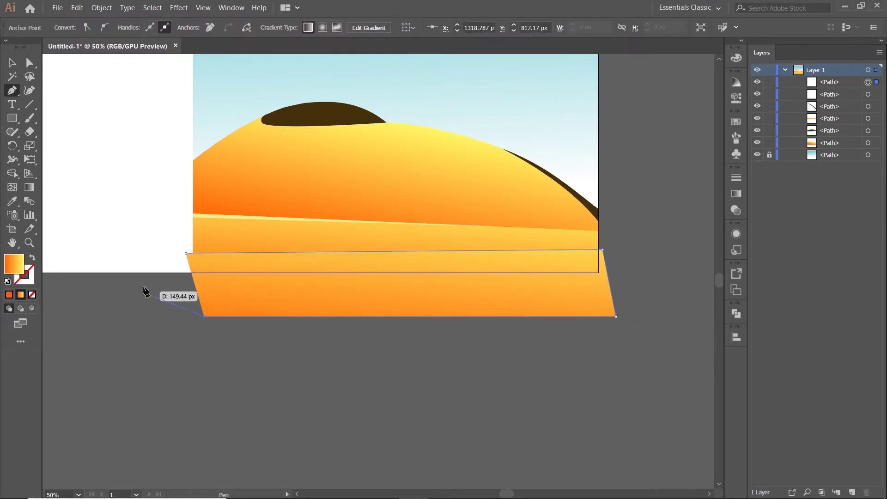
pyautogui.click(152, 265)
# Step: Fill the new band with the pale yellow and delete its parts outside the artboard
pyautogui.click(12, 201)
pyautogui.scroll(2, 218, 204)
pyautogui.click(199, 221)
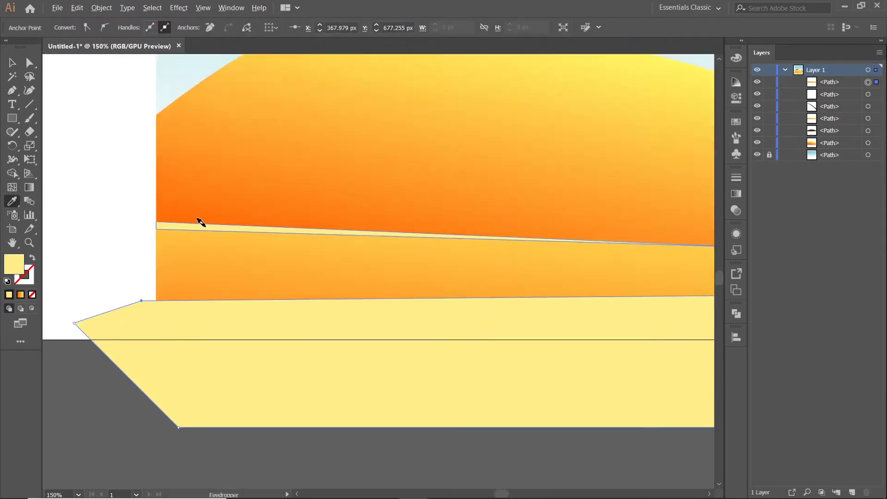
pyautogui.scroll(-1, 198, 221)
pyautogui.click(12, 62)
pyautogui.moveTo(104, 382); pyautogui.dragTo(194, 222)
pyautogui.hotkey('shift', 'm')
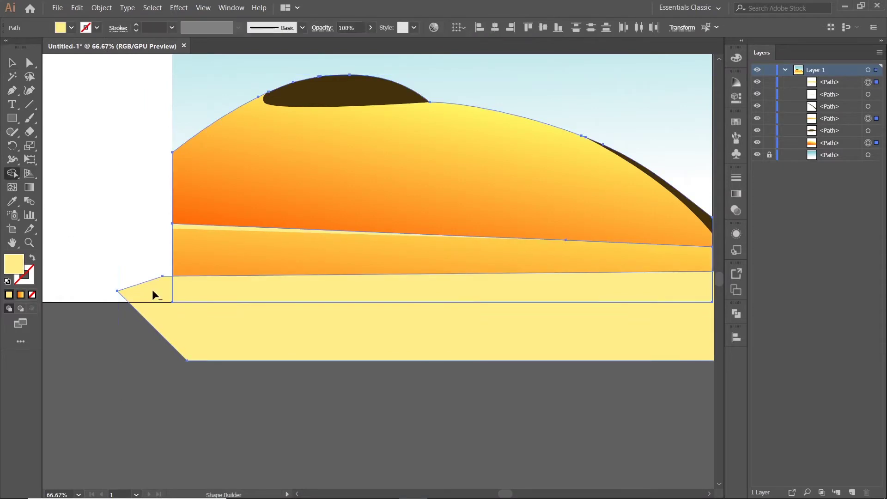
pyautogui.moveTo(151, 290); pyautogui.dragTo(185, 330)
# Step: Draw a thin sliver stripe across the full width of the orange band
pyautogui.click(12, 90)
pyautogui.hotkey('ctrl', '=')
pyautogui.moveTo(231, 291); pyautogui.dragTo(180, 241)
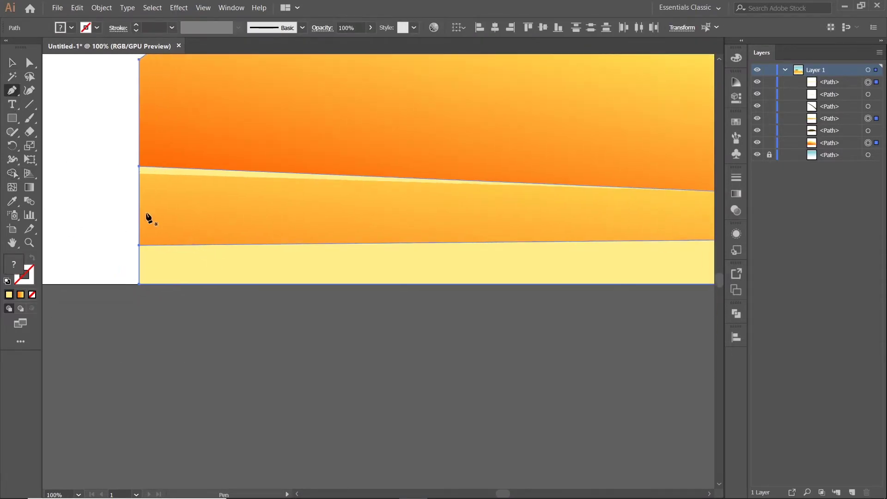
pyautogui.click(132, 215)
pyautogui.hotkey('ctrl', '-')
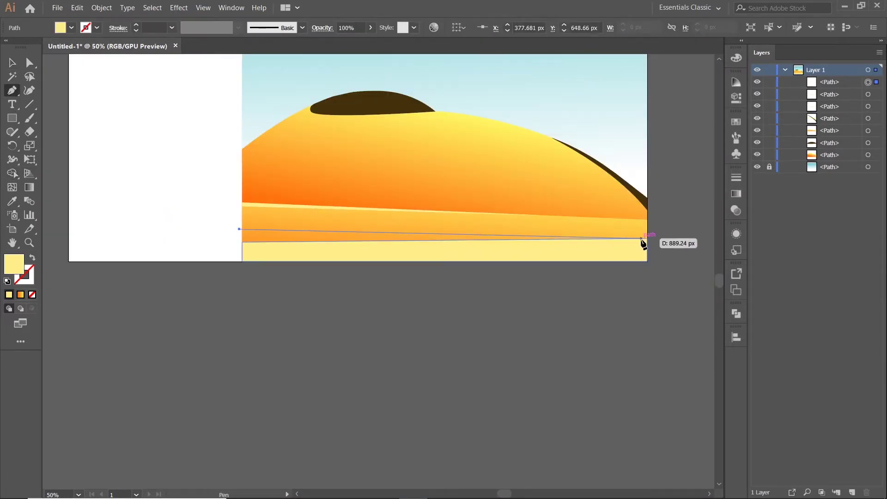
pyautogui.click(641, 238)
pyautogui.click(231, 235)
# Step: Trim off the sliver's tip that sticks out past the artboard
pyautogui.hotkey('ctrl', '=')
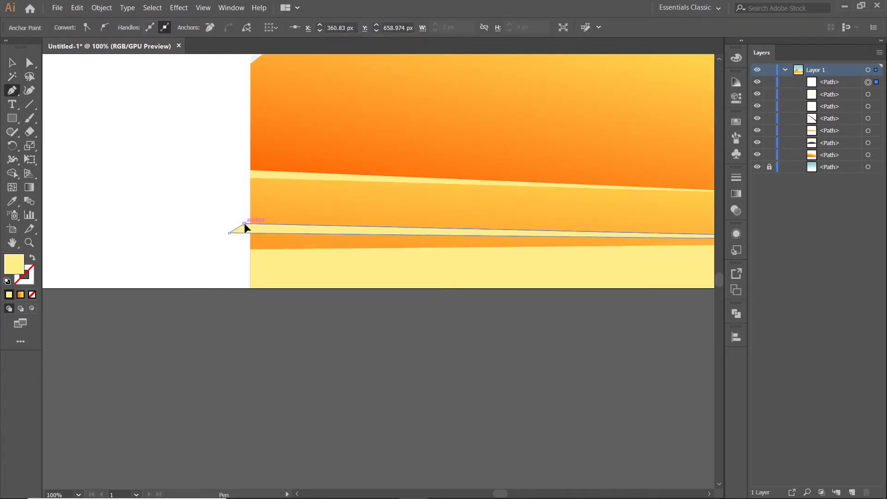
pyautogui.press('v')
pyautogui.hotkey('ctrl', '=')
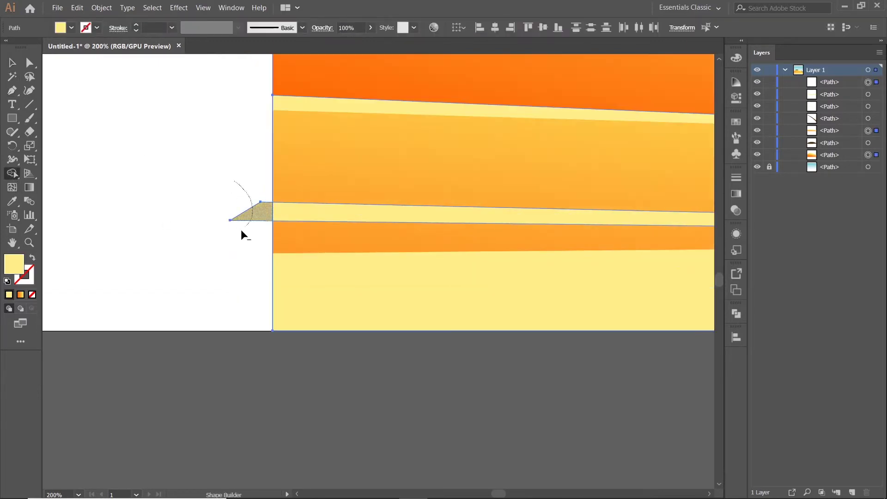
pyautogui.hotkey('ctrl', '-')
pyautogui.hotkey('ctrl', '-')
pyautogui.click(314, 359)
pyautogui.hotkey('ctrl', '-')
# Step: Select the sand band and sample a solid orange, then the pale yellow, onto it
pyautogui.hscroll(2, 437, 355)
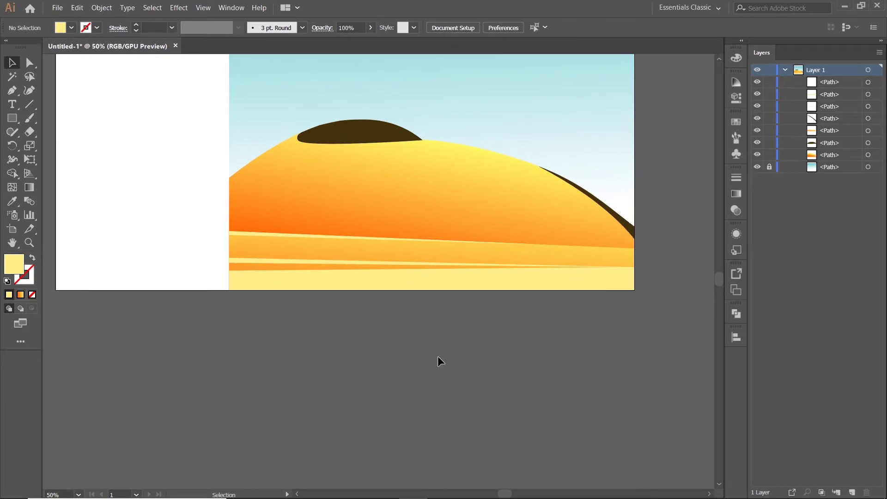
pyautogui.click(422, 248)
pyautogui.press('i')
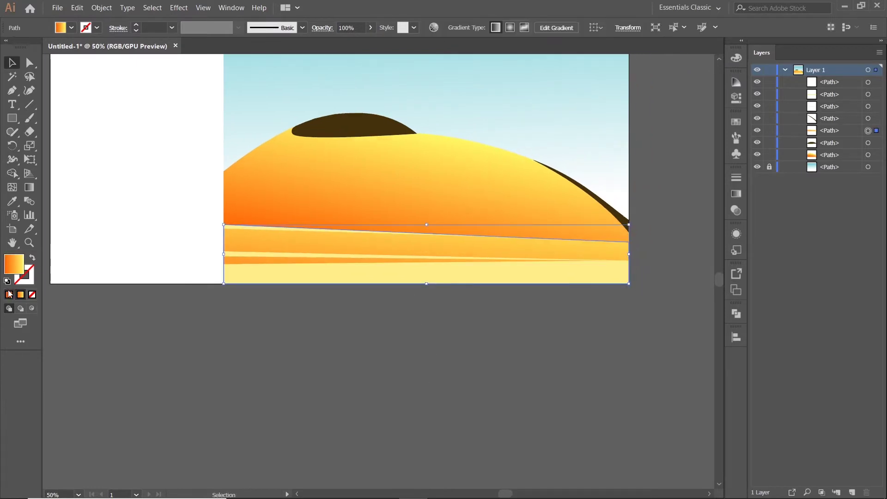
pyautogui.click(265, 243)
pyautogui.click(267, 272)
# Step: Try a light orange and then a deeper orange fill on the band
pyautogui.doubleClick(13, 265)
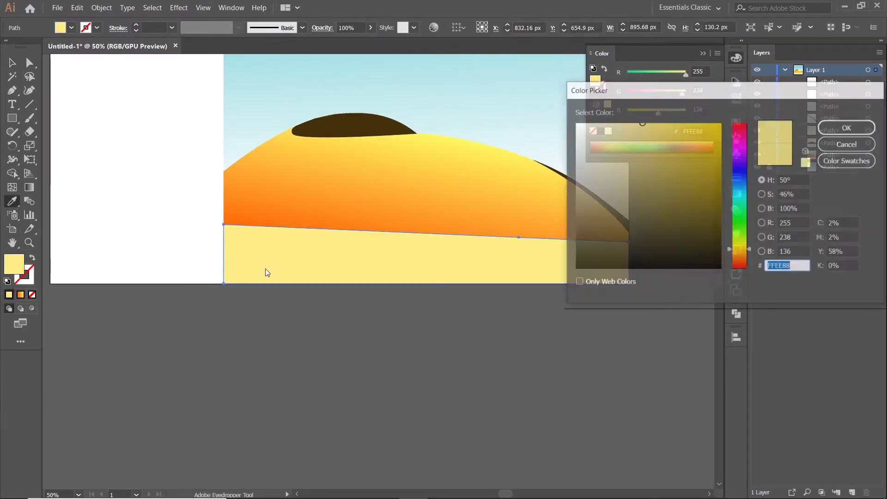
pyautogui.click(518, 340)
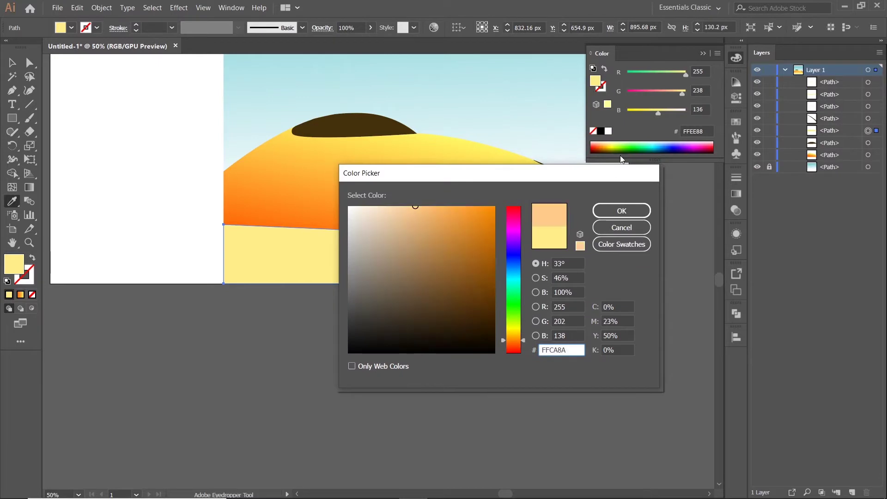
pyautogui.click(434, 211)
pyautogui.click(621, 210)
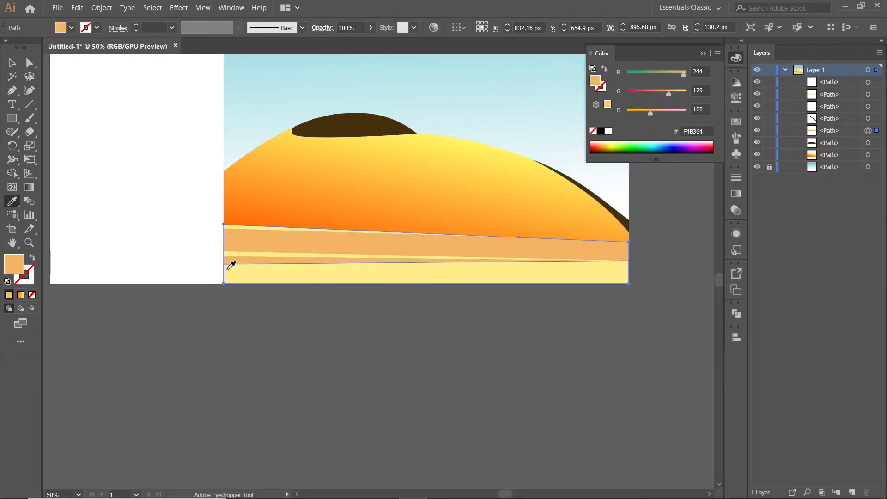
pyautogui.doubleClick(14, 265)
pyautogui.click(513, 343)
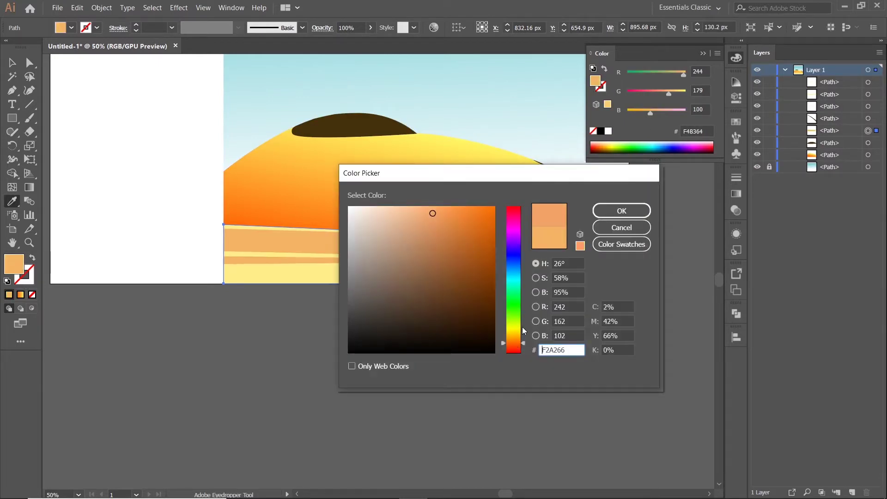
pyautogui.click(513, 349)
pyautogui.click(513, 342)
pyautogui.click(443, 220)
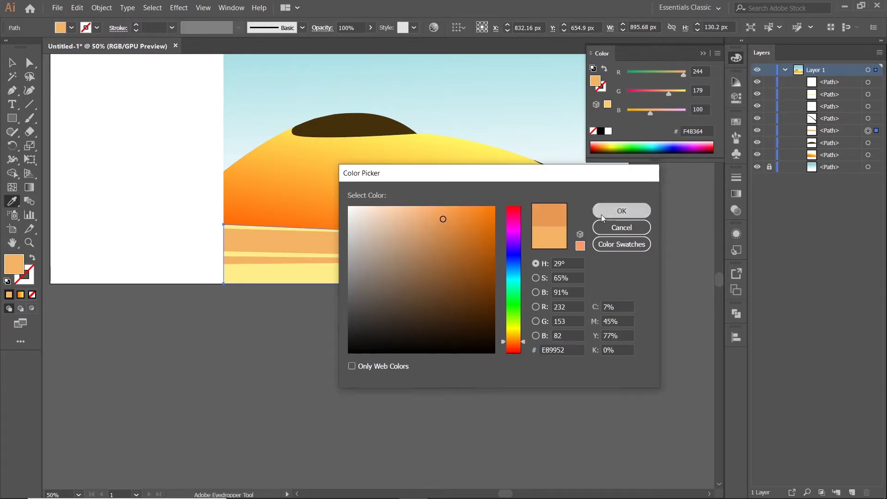
pyautogui.click(621, 211)
# Step: Re-sample the pale yellow, then give the band a saturated light orange fill
pyautogui.click(247, 273)
pyautogui.doubleClick(595, 80)
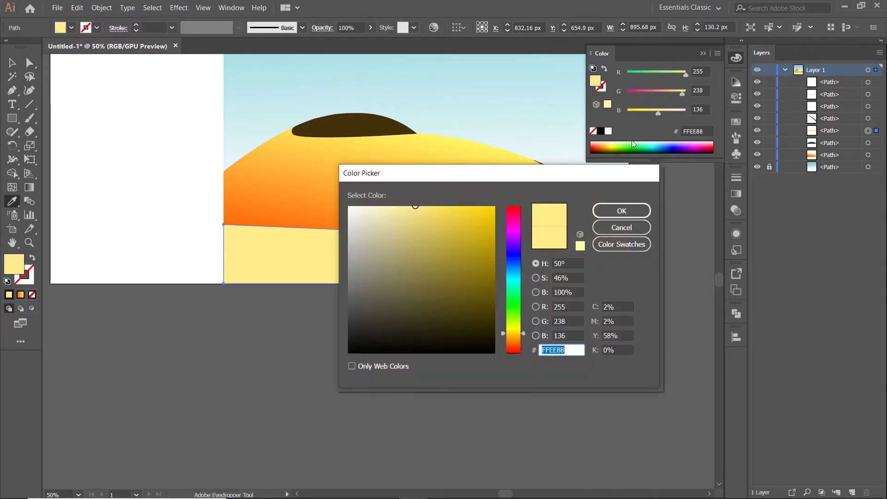
pyautogui.click(515, 342)
pyautogui.click(445, 210)
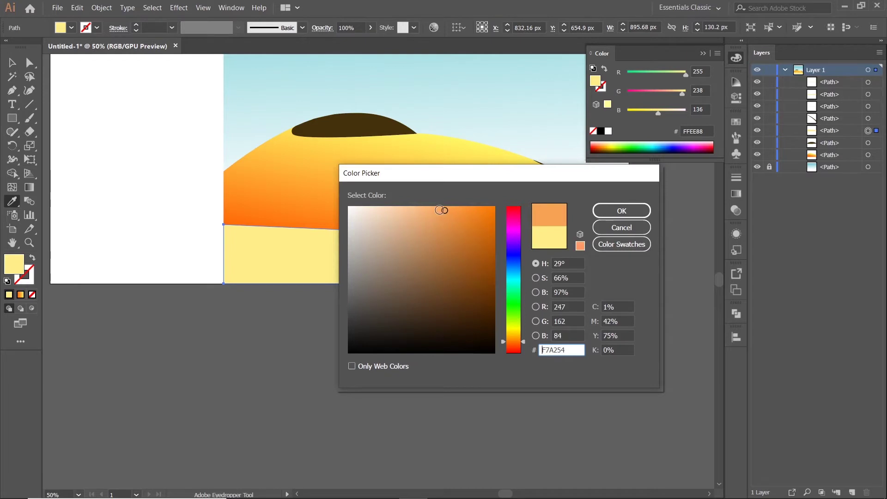
pyautogui.click(621, 210)
# Step: Settle the band on a golden light orange FCB64A fill and deselect
pyautogui.doubleClick(17, 266)
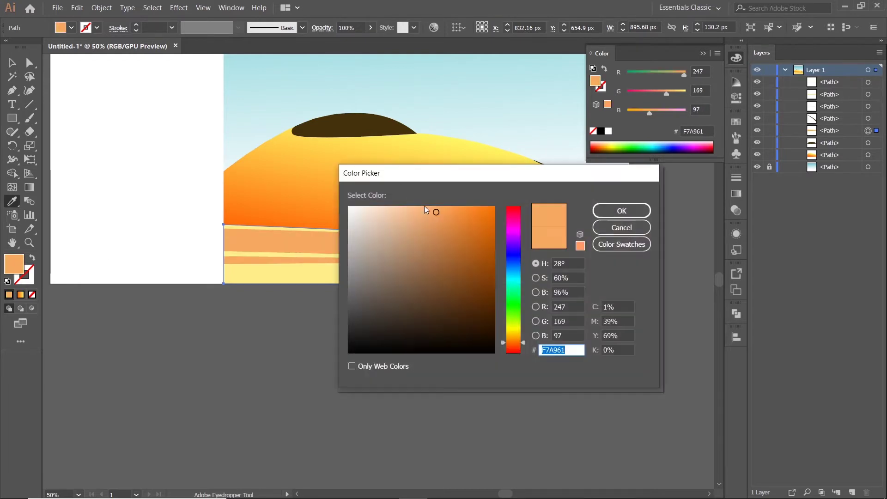
pyautogui.click(517, 336)
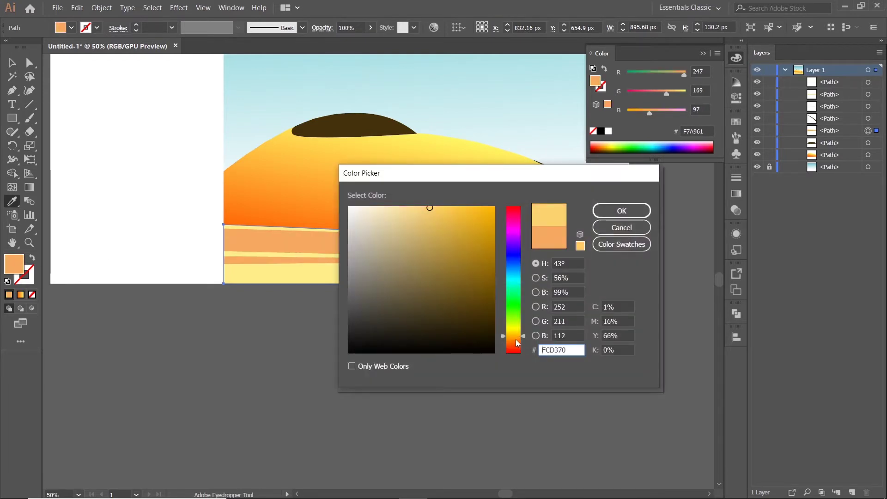
pyautogui.click(443, 209)
pyautogui.click(621, 211)
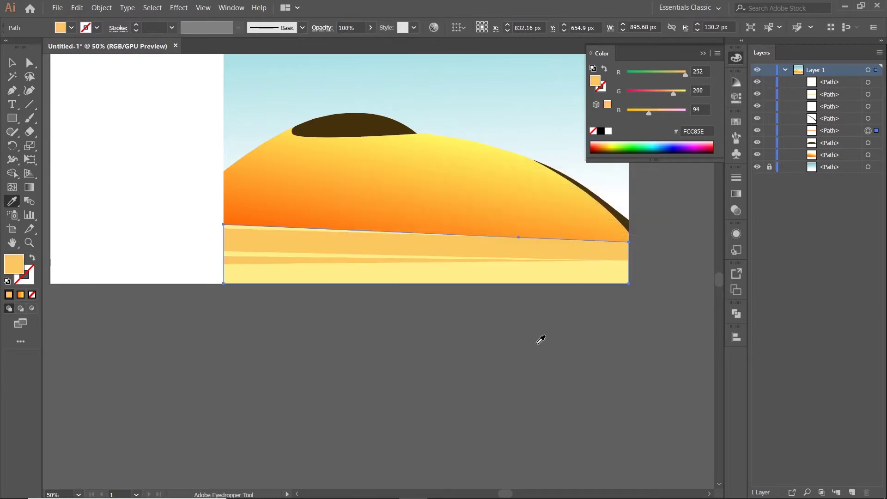
pyautogui.moveTo(650, 116); pyautogui.dragTo(669, 93)
pyautogui.click(717, 58)
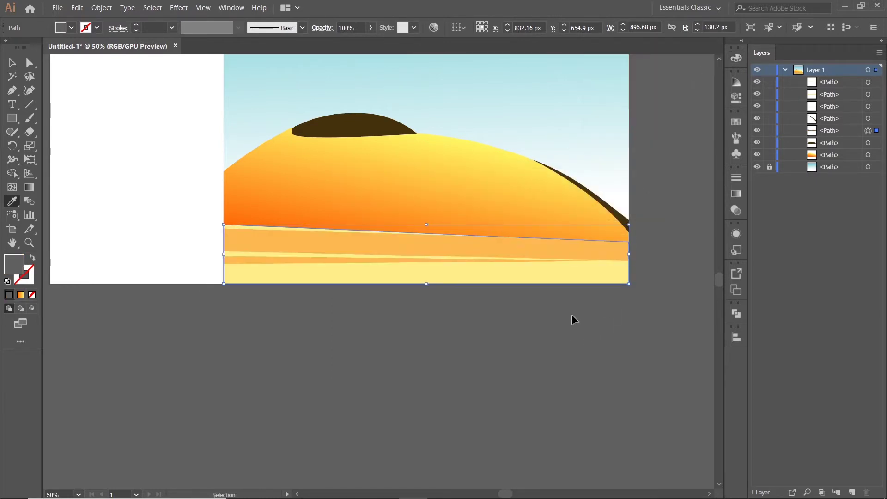
pyautogui.click(13, 64)
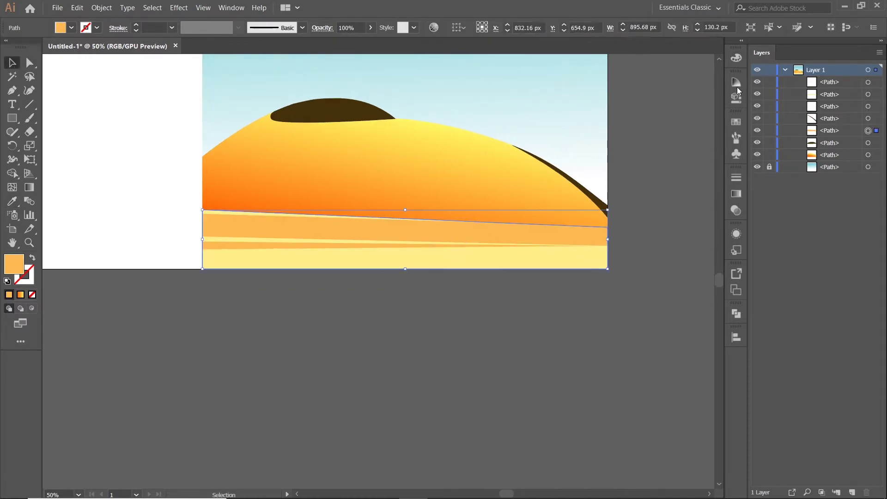
pyautogui.click(736, 58)
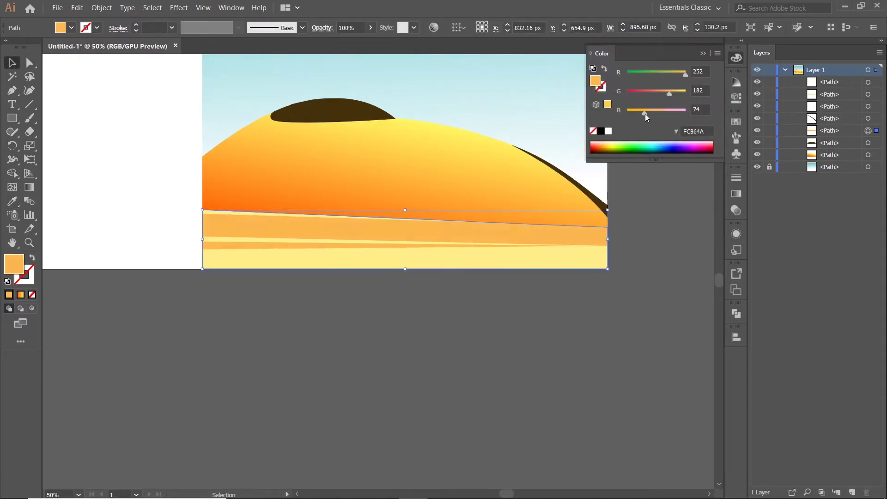
pyautogui.click(702, 54)
pyautogui.click(660, 204)
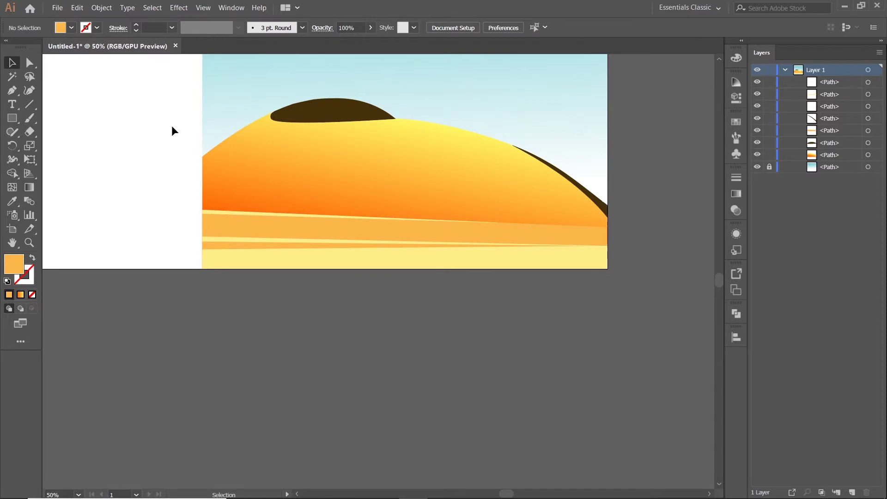
# Step: Draw a tall light orange rectangle left of the scene and round its top corners into an arch
pyautogui.scroll(3, 415, 361)
pyautogui.hscroll(3, 416, 361)
pyautogui.click(13, 96)
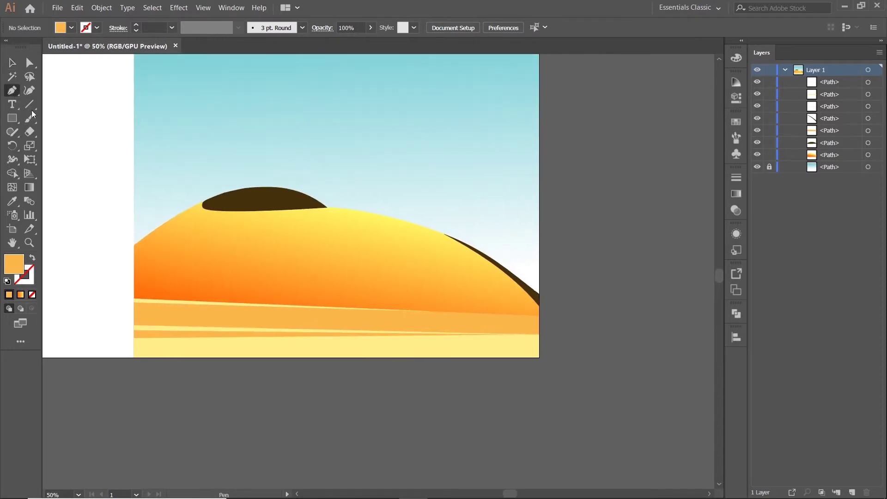
pyautogui.moveTo(243, 349); pyautogui.dragTo(314, 295)
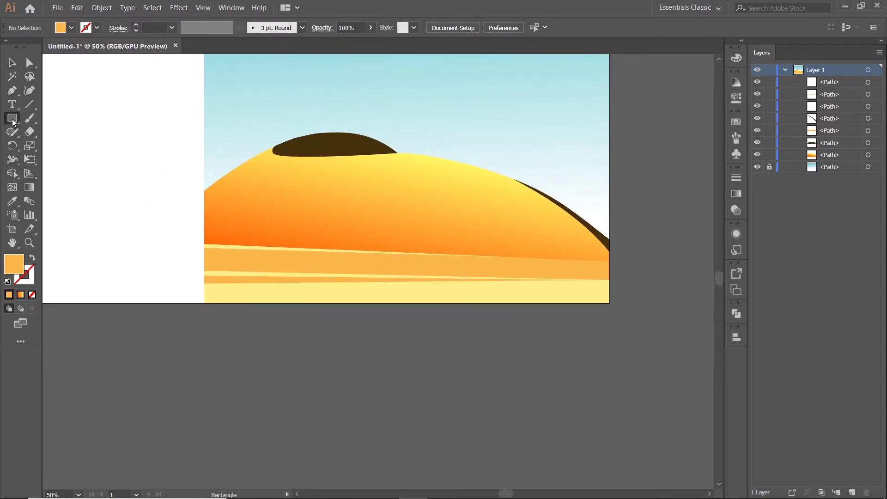
pyautogui.moveTo(119, 170); pyautogui.dragTo(138, 217)
pyautogui.click(15, 67)
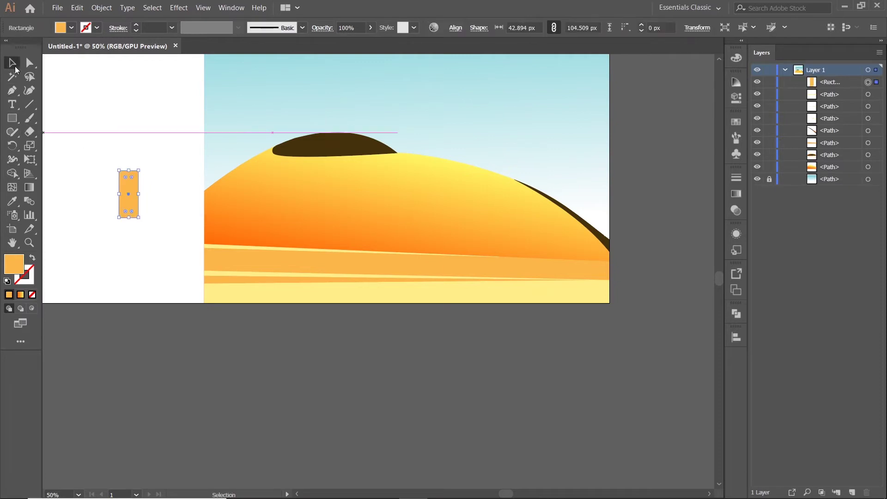
pyautogui.moveTo(131, 177); pyautogui.dragTo(135, 230)
# Step: Trim the arch's bottom with a Pen cutting shape and Shape Builder
pyautogui.press('p')
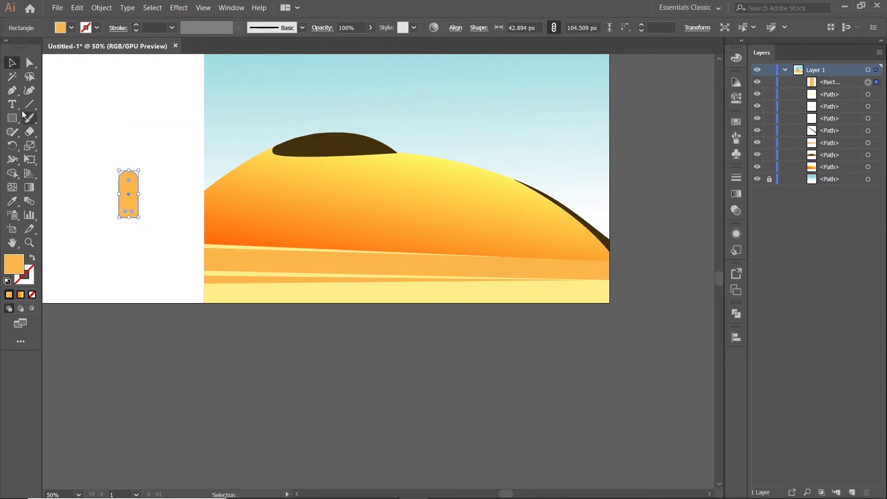
pyautogui.click(94, 194)
pyautogui.click(169, 194)
pyautogui.click(155, 250)
pyautogui.click(83, 231)
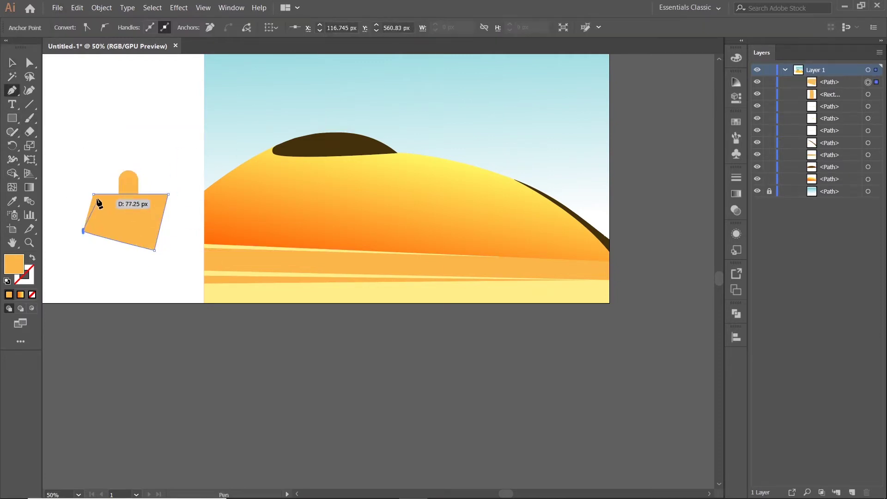
pyautogui.click(94, 194)
pyautogui.press('v')
pyautogui.moveTo(141, 195)
pyautogui.mouseDown()
pyautogui.moveTo(105, 163)
pyautogui.moveTo(154, 189)
pyautogui.moveTo(172, 232)
pyautogui.moveTo(182, 221)
pyautogui.mouseUp()
pyautogui.hotkey('shift', 'm')
pyautogui.press('v')
# Step: Alt-drag a duplicate arch slightly offset from the original
pyautogui.scroll(2, 111, 208)
pyautogui.scroll(2, 175, 229)
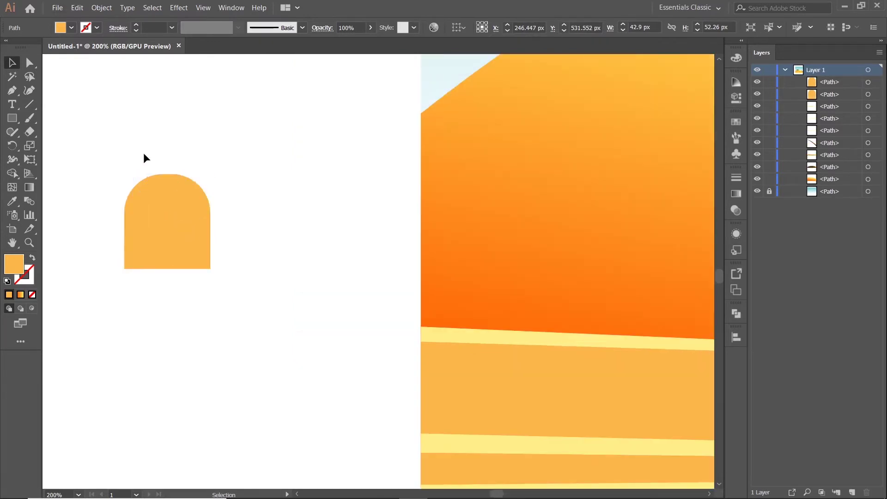
pyautogui.moveTo(143, 154); pyautogui.dragTo(236, 240)
pyautogui.scroll(-2, 237, 243)
pyautogui.scroll(2, 222, 238)
# Step: Remove the thin sliver on the arch's right side with Shape Builder and re-overlap the arches
pyautogui.moveTo(149, 156); pyautogui.dragTo(208, 220)
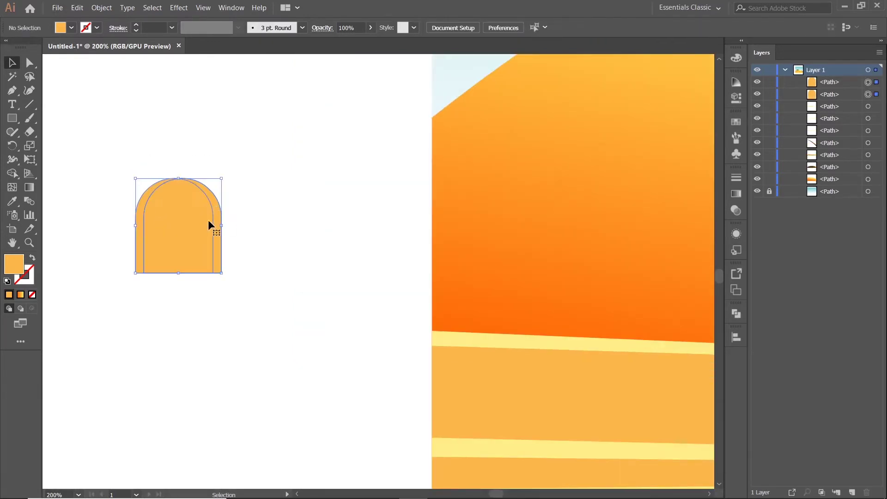
pyautogui.click(15, 174)
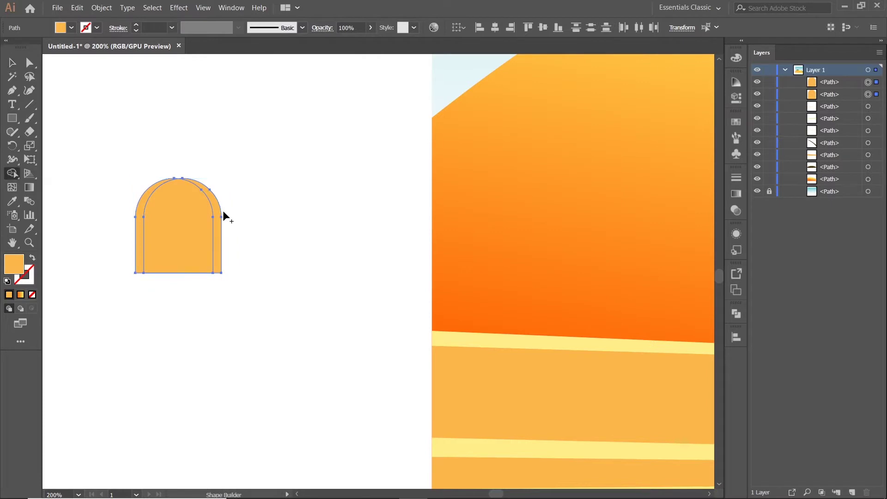
pyautogui.keyDown('alt'); pyautogui.click(217, 243); pyautogui.keyUp('alt')
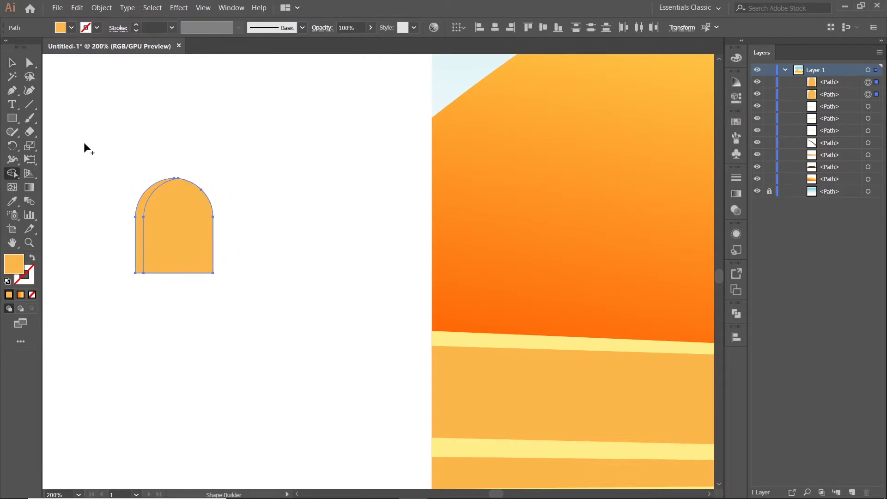
pyautogui.click(11, 63)
pyautogui.moveTo(190, 226)
pyautogui.mouseDown()
pyautogui.moveTo(232, 231)
pyautogui.moveTo(189, 224)
pyautogui.mouseUp()
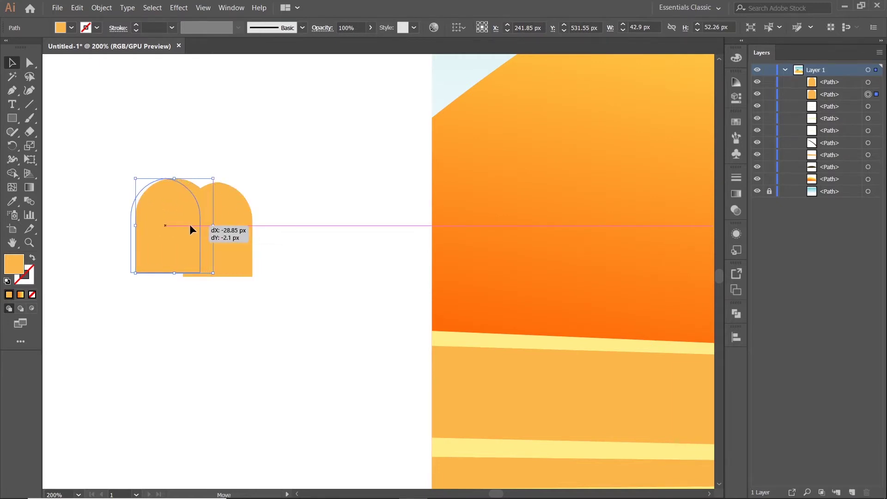
# Step: Move one arch on its own to a new offset beside the other
pyautogui.hotkey('ctrl', '+')
pyautogui.hotkey('ctrl', '+')
pyautogui.hotkey('ctrl', '+')
pyautogui.hotkey('ctrl', '-')
pyautogui.hotkey('ctrl', '-')
pyautogui.hotkey('ctrl', '-')
pyautogui.keyDown('shift'); pyautogui.click(263, 269); pyautogui.keyUp('shift')
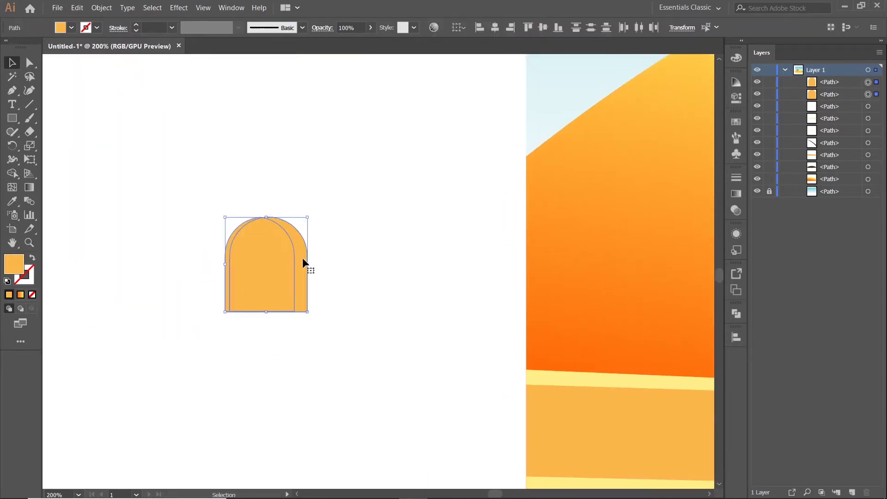
pyautogui.click(256, 268)
pyautogui.moveTo(259, 265)
pyautogui.mouseDown()
pyautogui.moveTo(304, 261)
pyautogui.moveTo(440, 217)
pyautogui.mouseUp()
# Step: Fill the left arch with a darker orange from the Color Picker
pyautogui.click(222, 231)
pyautogui.doubleClick(14, 265)
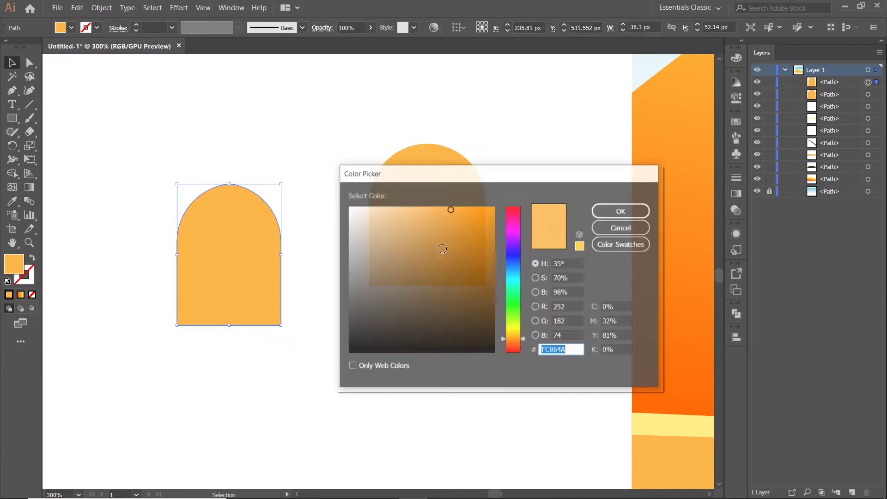
pyautogui.click(483, 240)
pyautogui.click(604, 208)
# Step: Slide the light arch across the dark one and select the dark orange arch
pyautogui.moveTo(383, 238)
pyautogui.mouseDown()
pyautogui.moveTo(402, 241)
pyautogui.moveTo(365, 240)
pyautogui.mouseUp()
pyautogui.click(336, 150)
pyautogui.click(453, 189)
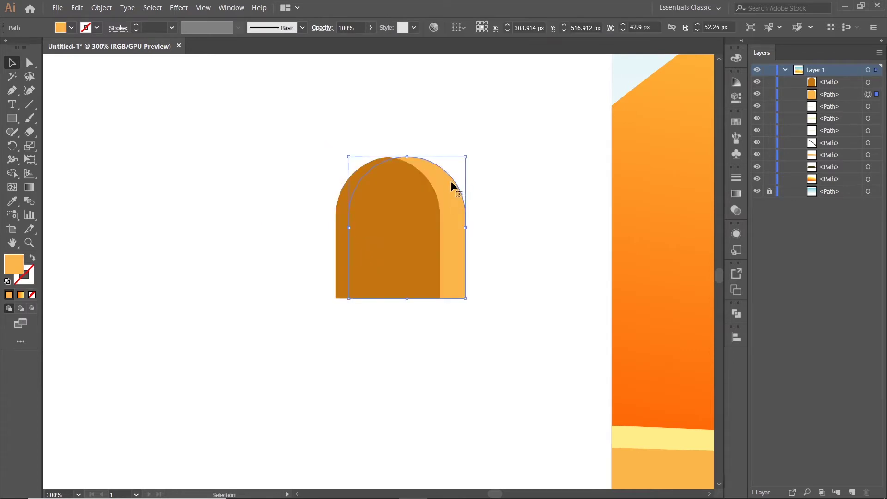
pyautogui.click(444, 140)
pyautogui.click(347, 212)
# Step: Delete the dark orange arch and overlap the light arch with a slightly shorter offset duplicate
pyautogui.press('Delete')
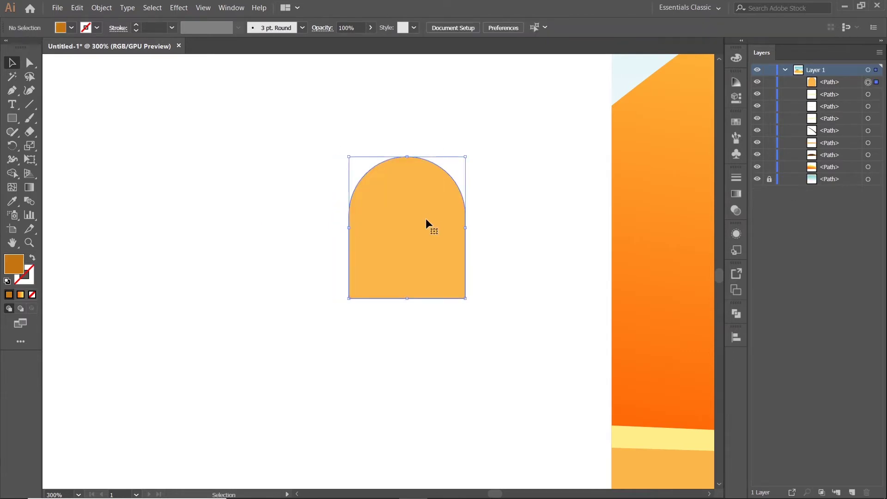
pyautogui.moveTo(425, 218)
pyautogui.mouseDown()
pyautogui.moveTo(168, 214)
pyautogui.moveTo(178, 214)
pyautogui.mouseUp()
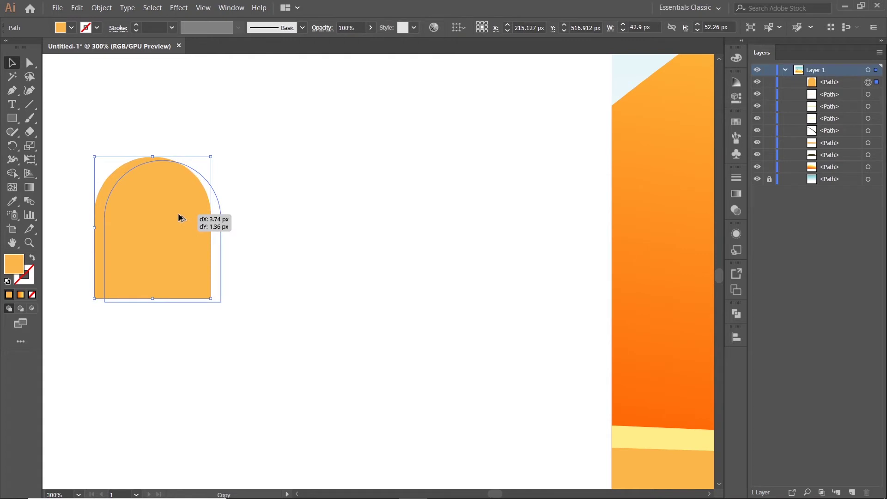
pyautogui.moveTo(180, 218); pyautogui.dragTo(206, 211)
pyautogui.moveTo(111, 127); pyautogui.dragTo(274, 220)
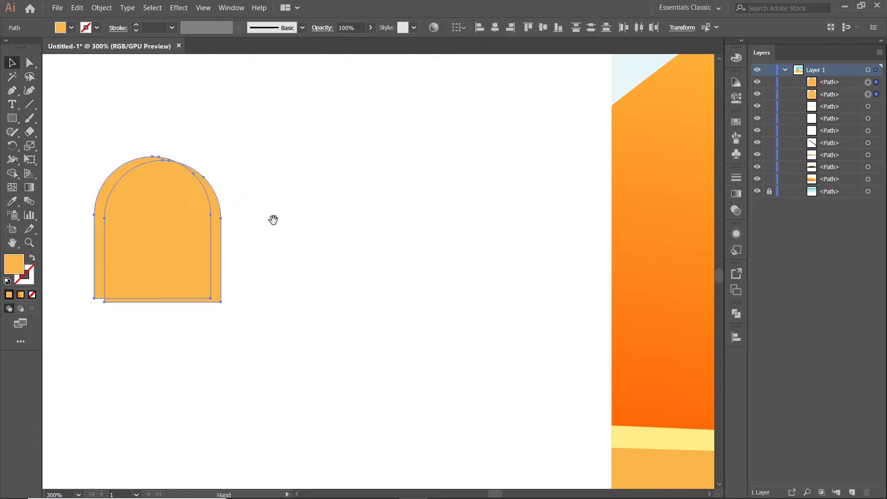
pyautogui.click(370, 227)
pyautogui.click(289, 269)
pyautogui.moveTo(289, 271); pyautogui.dragTo(292, 267)
# Step: Set aside a full arch copy to the left of the overlapping pair
pyautogui.click(371, 241)
pyautogui.moveTo(224, 109); pyautogui.dragTo(270, 139)
pyautogui.scroll(1, 272, 222)
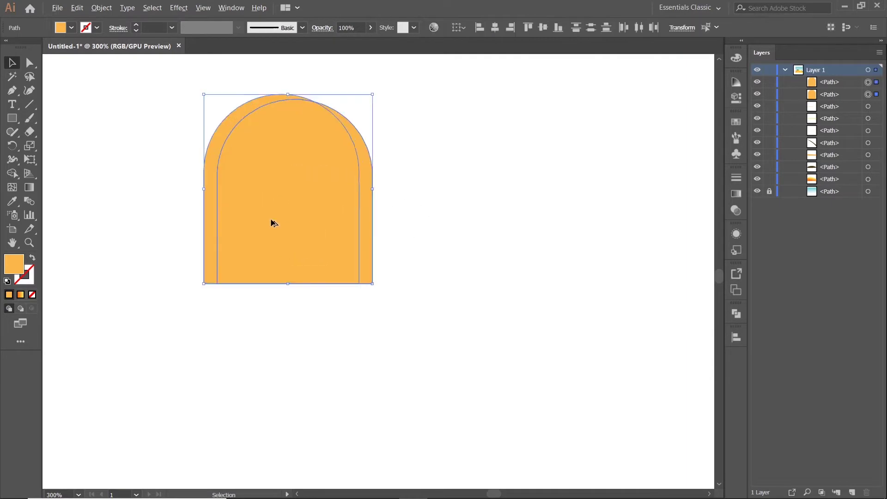
pyautogui.scroll(1, 272, 221)
pyautogui.click(12, 173)
pyautogui.scroll(-2, 418, 235)
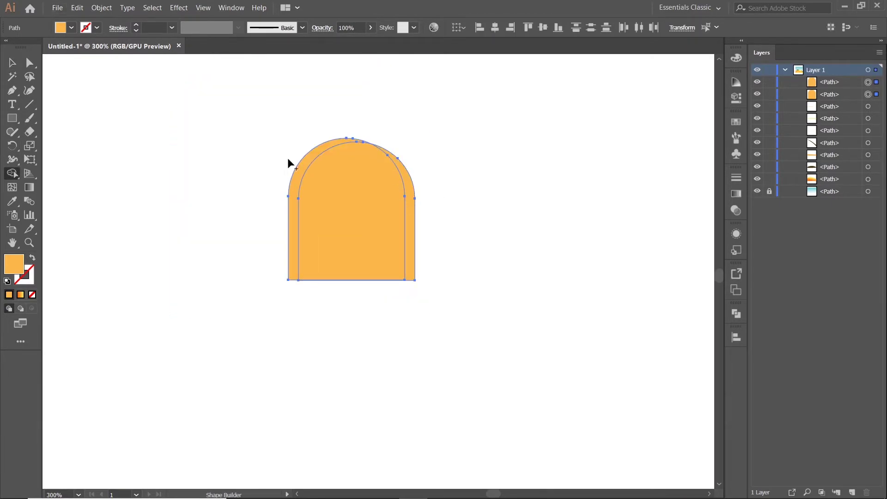
pyautogui.press('v')
pyautogui.click(529, 164)
pyautogui.moveTo(289, 181)
pyautogui.mouseDown()
pyautogui.moveTo(169, 179)
pyautogui.moveTo(143, 191)
pyautogui.mouseUp()
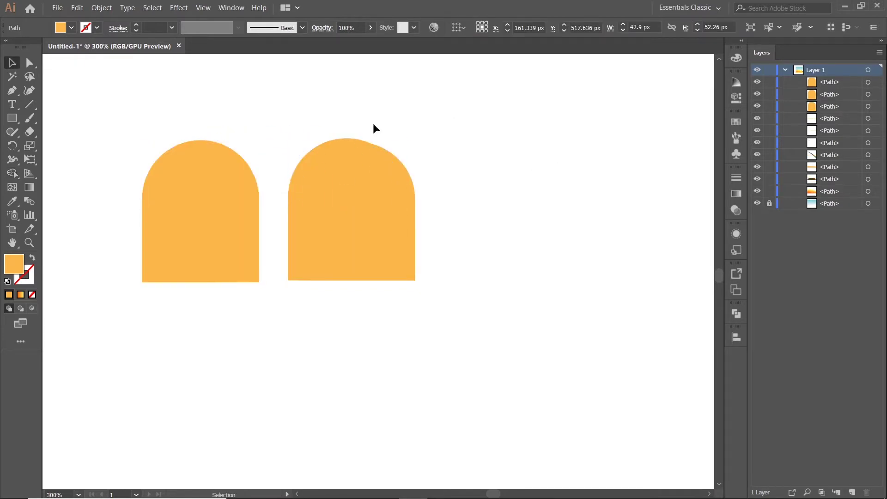
# Step: Remove the main arch region with Shape Builder, leaving a thin curved rim
pyautogui.moveTo(372, 123); pyautogui.dragTo(323, 157)
pyautogui.hotkey('shift', 'm')
pyautogui.keyDown('alt'); pyautogui.click(309, 226); pyautogui.keyUp('alt')
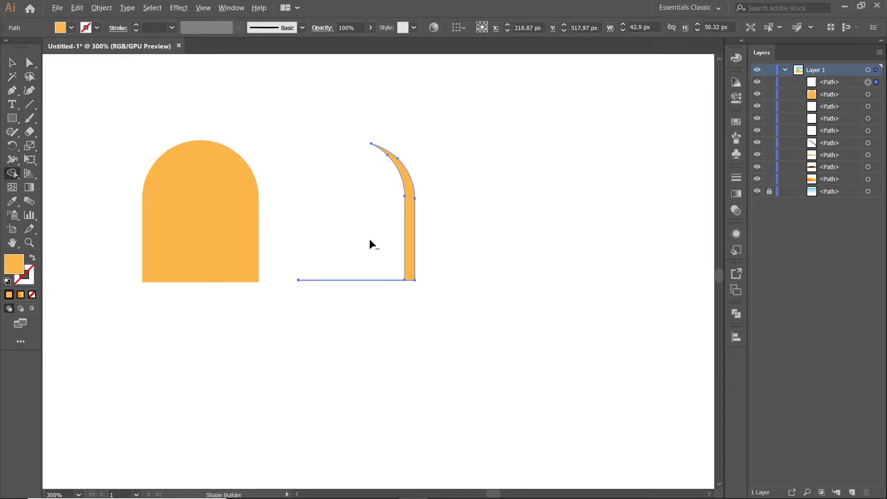
pyautogui.press('v')
pyautogui.scroll(3, 388, 305)
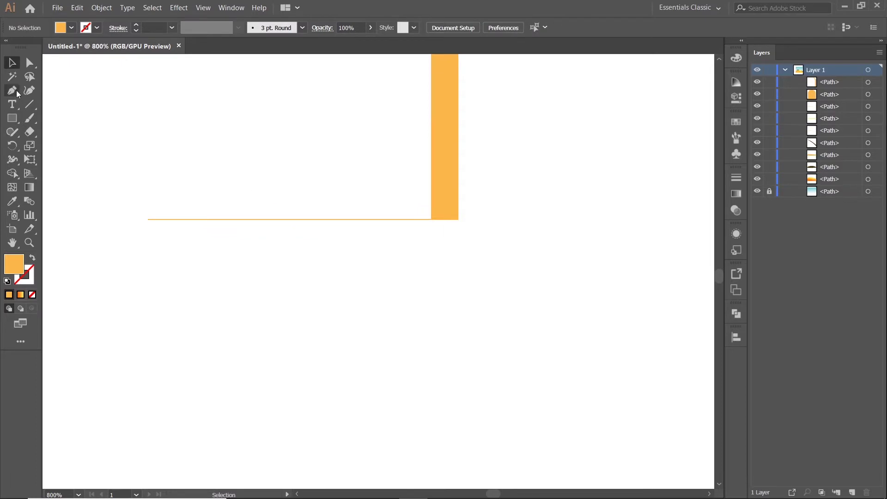
# Step: Draw a Pen trimming shape with one curved corner over the rim's foot
pyautogui.click(418, 205)
pyautogui.click(440, 229)
pyautogui.click(241, 264)
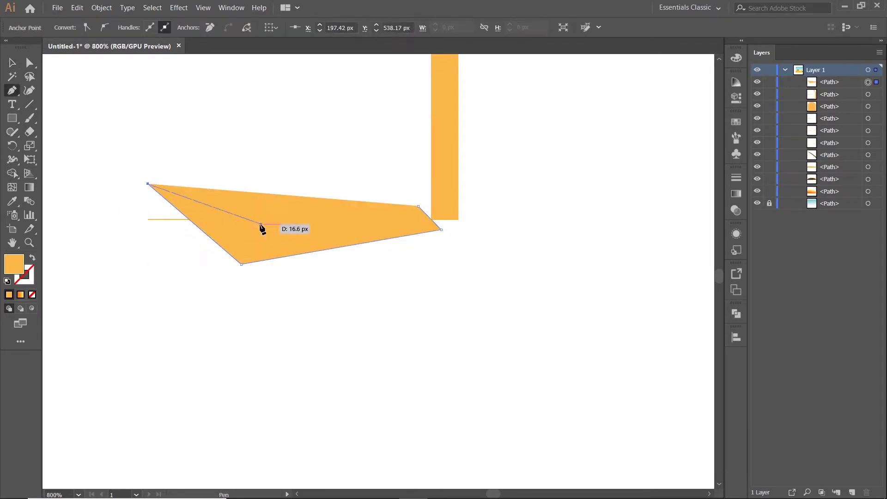
pyautogui.click(168, 282)
pyautogui.moveTo(120, 158); pyautogui.dragTo(269, 162)
pyautogui.click(418, 206)
pyautogui.click(12, 64)
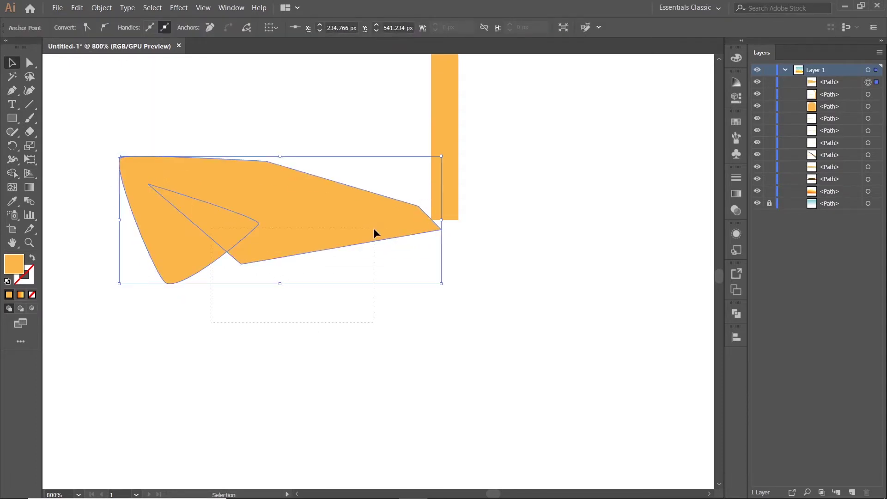
# Step: Shape Builder away the pieces around the rim's foot and the leftover triangle
pyautogui.click(235, 336)
pyautogui.hotkey('ctrl', 'a')
pyautogui.hotkey('shift', 'm')
pyautogui.moveTo(280, 99); pyautogui.dragTo(344, 378)
pyautogui.scroll(-3, 315, 265)
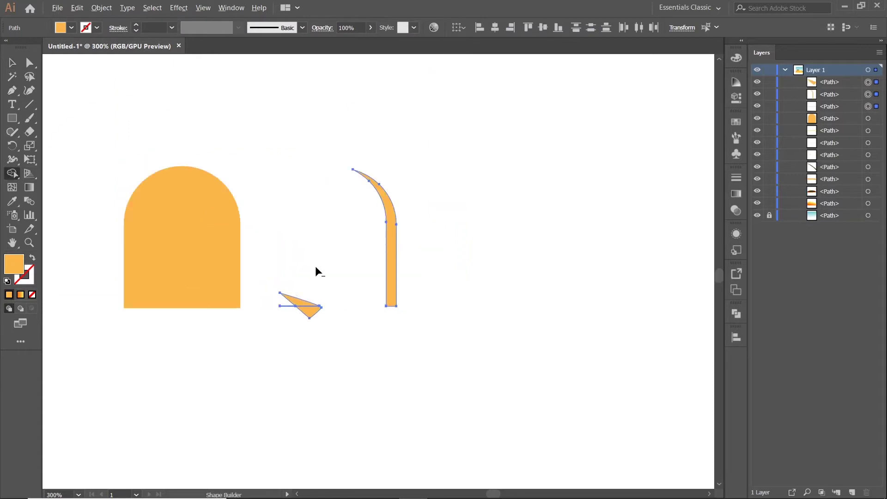
pyautogui.keyDown('alt'); pyautogui.click(300, 304); pyautogui.keyUp('alt')
pyautogui.press('v')
pyautogui.click(438, 143)
pyautogui.scroll(-3, 438, 142)
# Step: Fill the arch with the sunset gradient running orange at the bottom to yellow at the top
pyautogui.moveTo(477, 188); pyautogui.dragTo(367, 162)
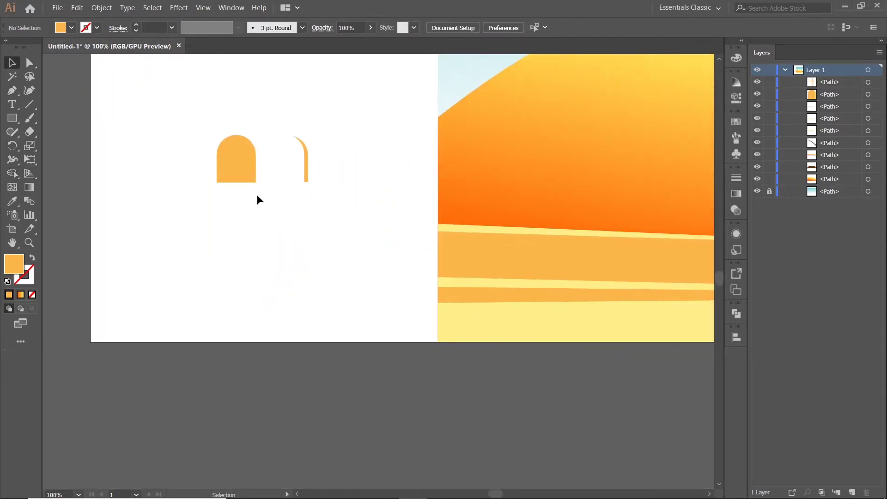
pyautogui.click(238, 166)
pyautogui.moveTo(263, 120); pyautogui.dragTo(194, 164)
pyautogui.press('i')
pyautogui.click(456, 211)
pyautogui.click(12, 65)
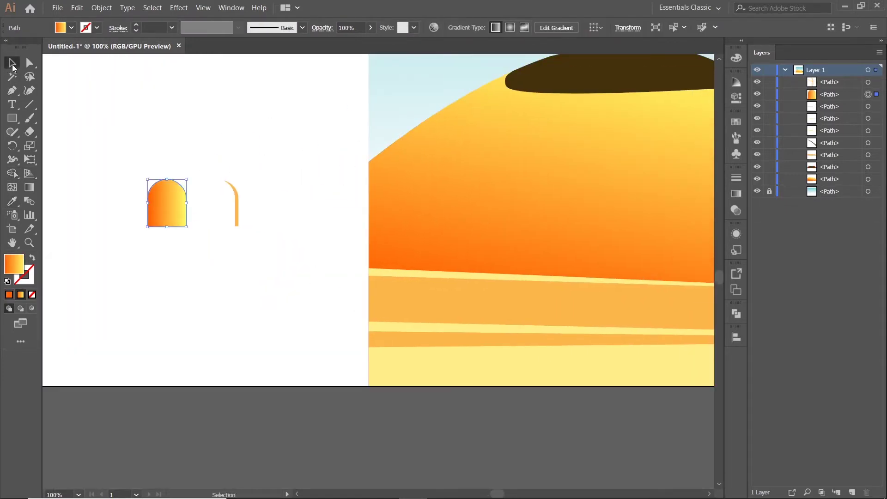
pyautogui.click(29, 187)
pyautogui.moveTo(161, 239); pyautogui.dragTo(167, 162)
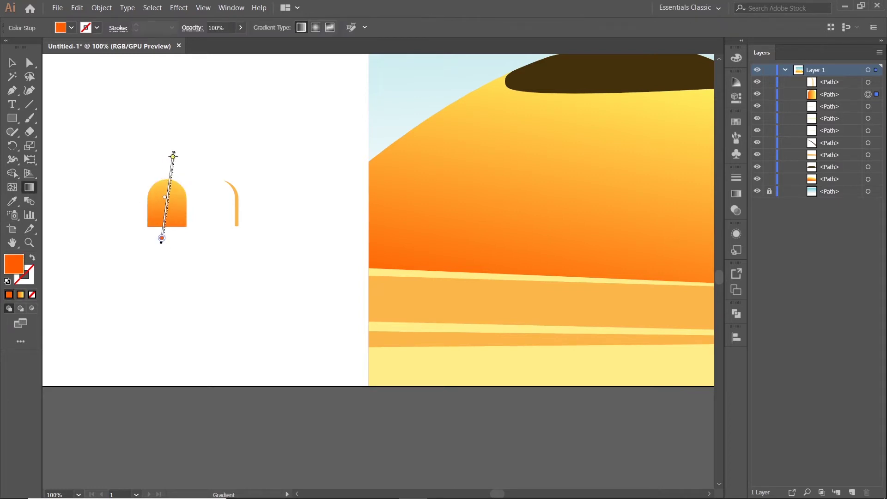
# Step: Color the thin arc with the hilltop's dark brown using the Eyedropper
pyautogui.click(12, 62)
pyautogui.click(236, 203)
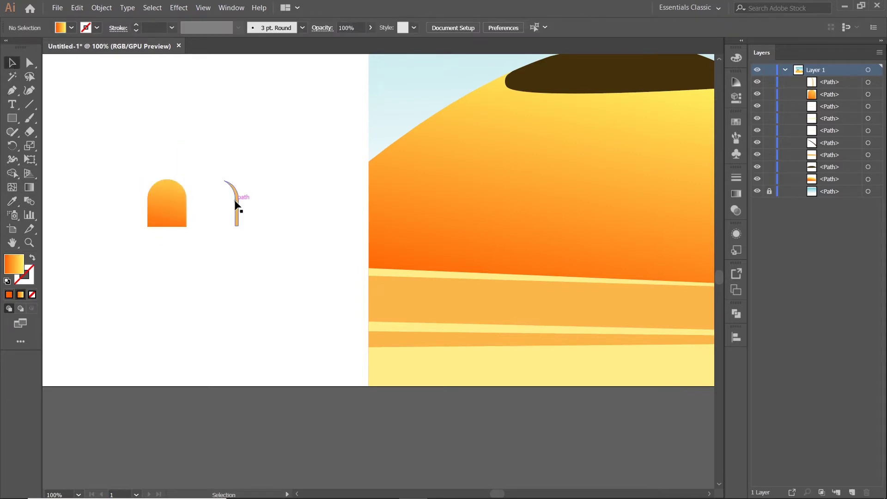
pyautogui.press('i')
pyautogui.click(601, 74)
pyautogui.press('v')
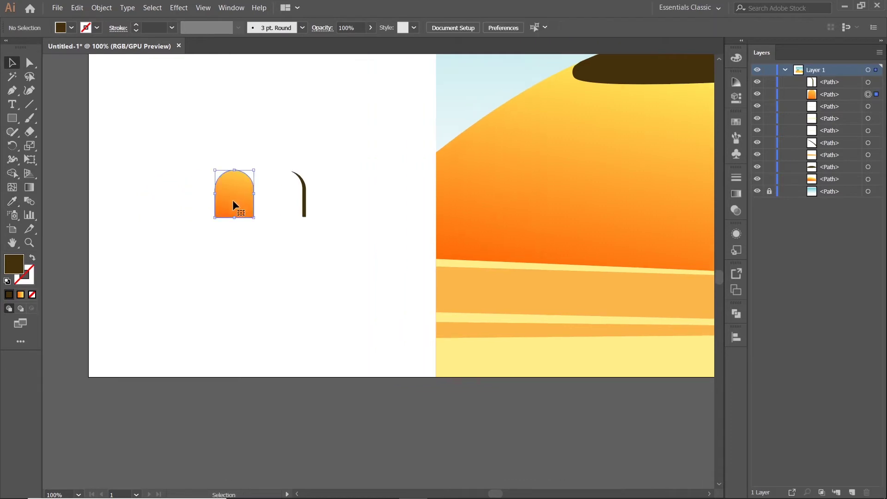
# Step: Fit the orange arch against the dark arc and select both pieces for grouping
pyautogui.moveTo(232, 199)
pyautogui.mouseDown()
pyautogui.moveTo(270, 199)
pyautogui.moveTo(320, 174)
pyautogui.mouseUp()
pyautogui.scroll(3, 270, 199)
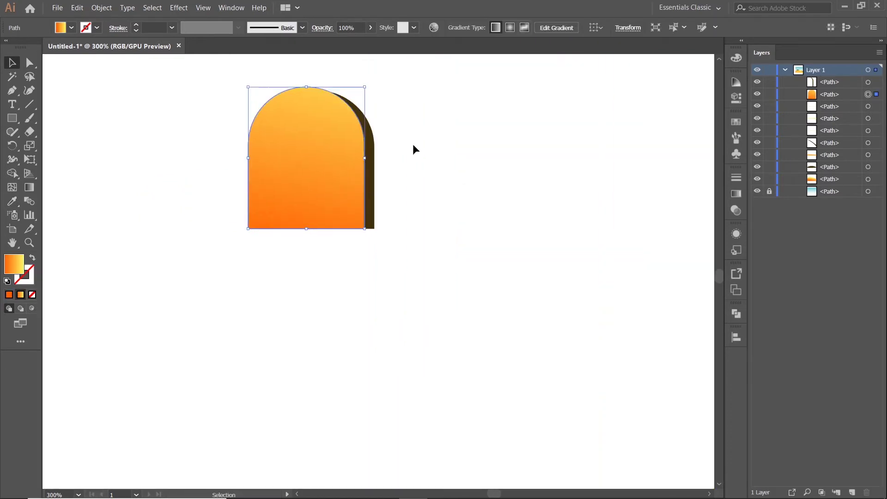
pyautogui.scroll(3, 349, 204)
pyautogui.click(351, 203)
pyautogui.scroll(3, 362, 297)
pyautogui.scroll(3, 316, 256)
pyautogui.scroll(-5, 319, 259)
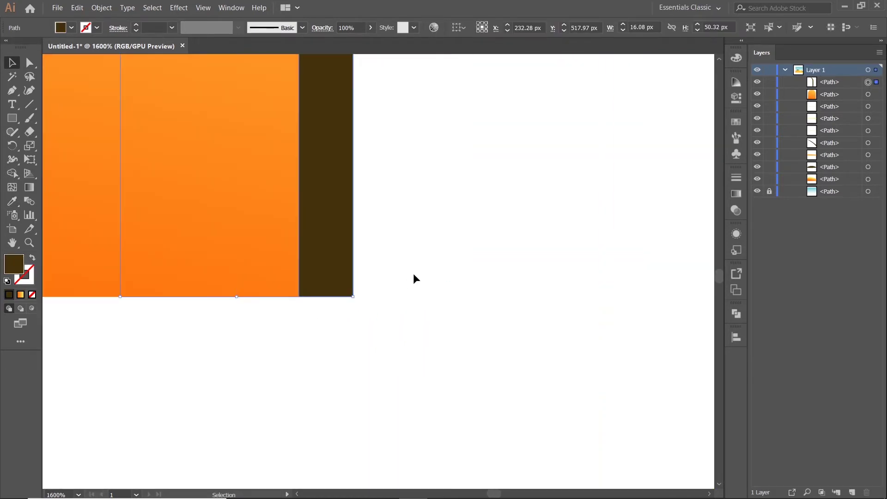
pyautogui.scroll(-5, 413, 273)
pyautogui.hscroll(3, 427, 266)
pyautogui.moveTo(262, 207); pyautogui.dragTo(314, 239)
pyautogui.rightClick(314, 239)
# Step: Group the arch and the dark arc together
pyautogui.click(342, 299)
pyautogui.click(405, 250)
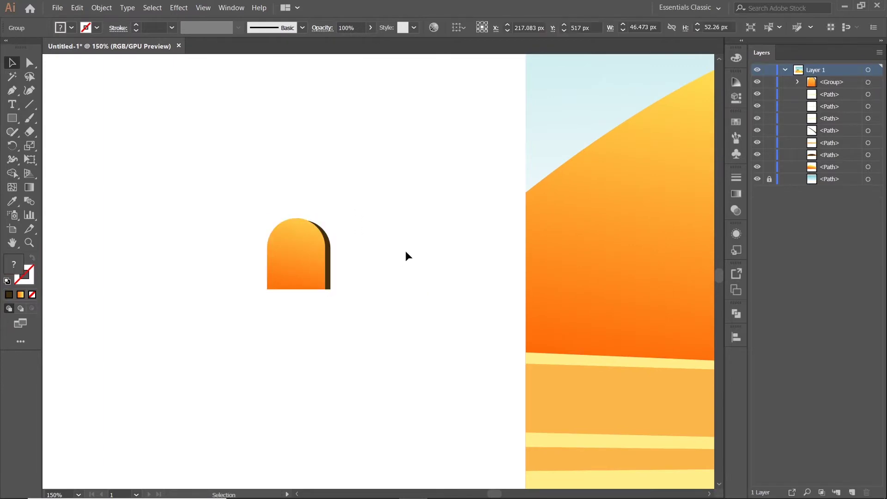
pyautogui.hscroll(3, 307, 231)
pyautogui.scroll(-1, 303, 233)
pyautogui.scroll(-1, 286, 245)
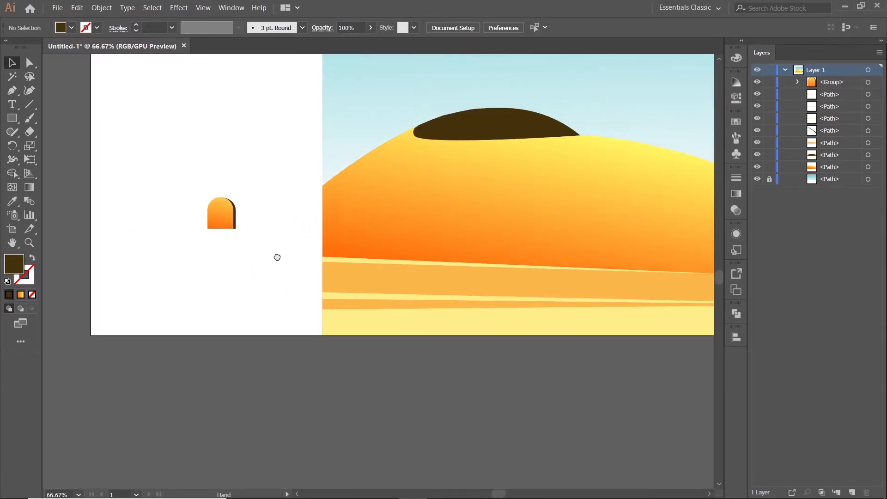
# Step: Place a copy of the arch group on the lower dunes, shrunk slightly
pyautogui.moveTo(217, 190); pyautogui.dragTo(378, 282)
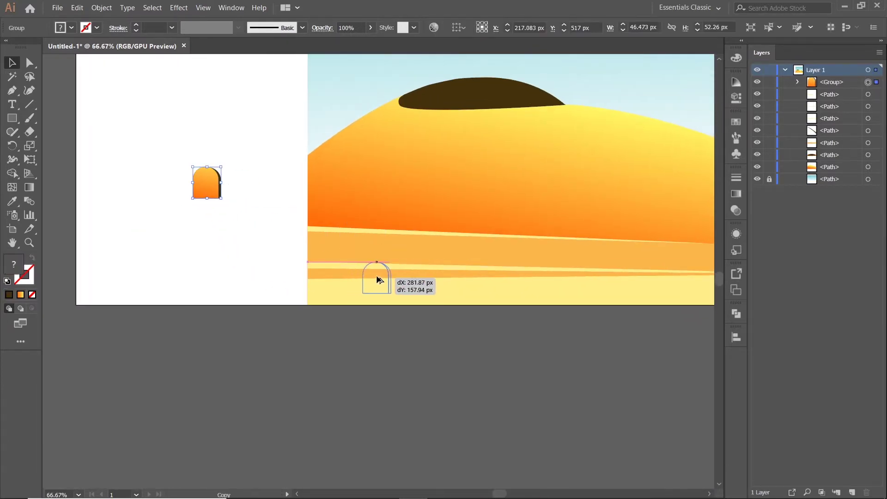
pyautogui.scroll(2, 378, 280)
pyautogui.moveTo(422, 247); pyautogui.dragTo(398, 271)
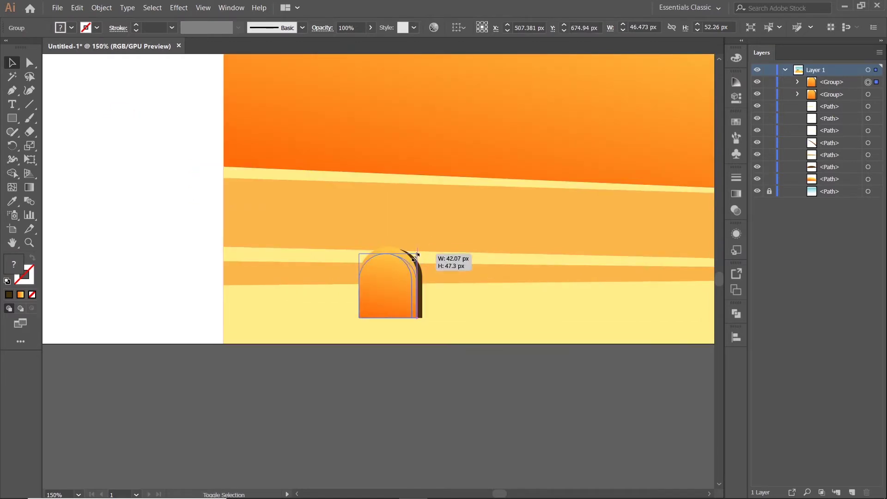
pyautogui.hotkey('ctrl', 'shift', 'a')
pyautogui.scroll(-2, 160, 226)
pyautogui.scroll(1, 161, 228)
# Step: Ungroup the original arch and run its orange gradient vertically, bottom to top
pyautogui.rightClick(219, 166)
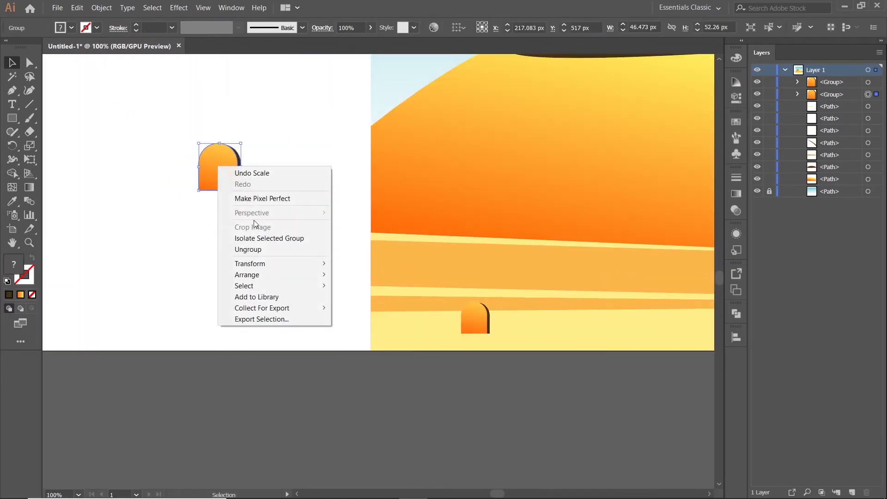
pyautogui.click(248, 249)
pyautogui.click(217, 182)
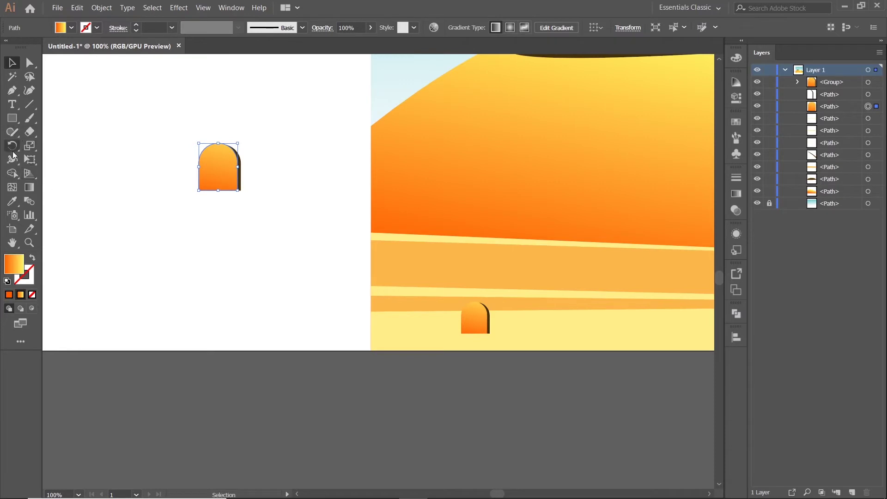
pyautogui.click(29, 187)
pyautogui.scroll(-1, 248, 222)
pyautogui.moveTo(233, 257); pyautogui.dragTo(237, 58)
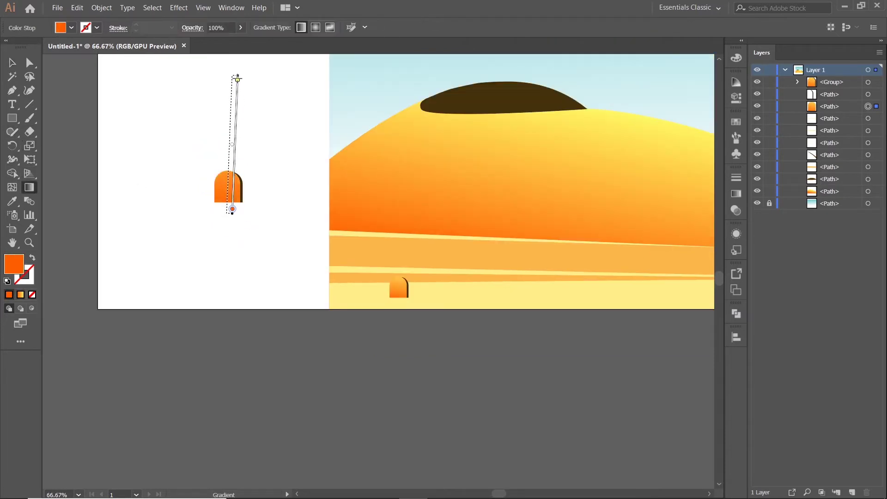
pyautogui.click(12, 63)
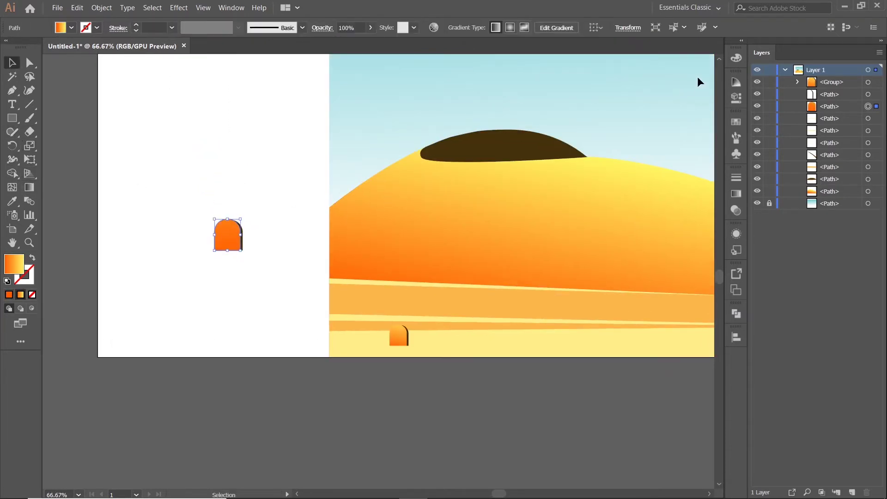
# Step: Switch the arch fill to a solid brown chosen in the Color Picker
pyautogui.click(736, 57)
pyautogui.moveTo(686, 74)
pyautogui.mouseDown()
pyautogui.moveTo(627, 95)
pyautogui.moveTo(639, 97)
pyautogui.mouseUp()
pyautogui.click(9, 295)
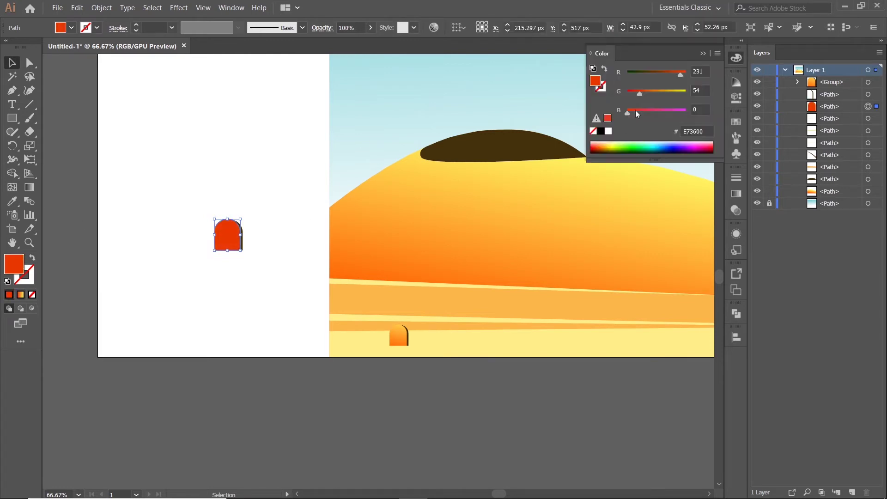
pyautogui.doubleClick(23, 266)
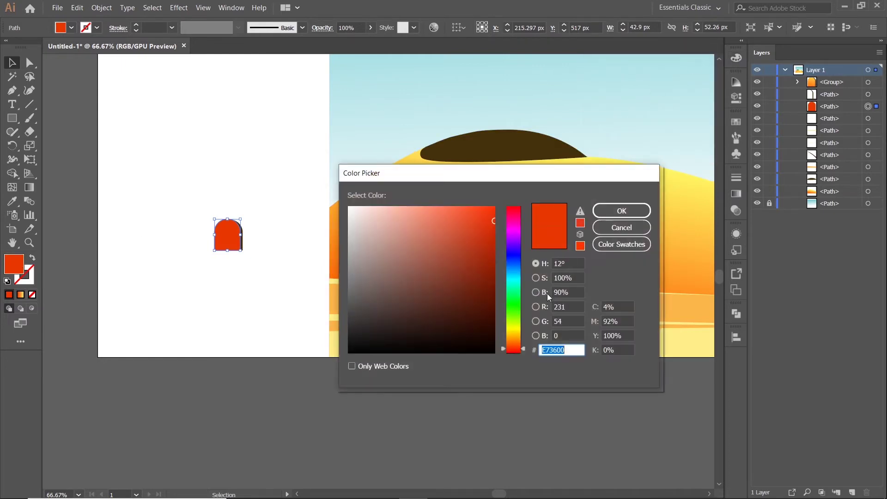
pyautogui.click(511, 334)
pyautogui.click(513, 340)
pyautogui.click(468, 275)
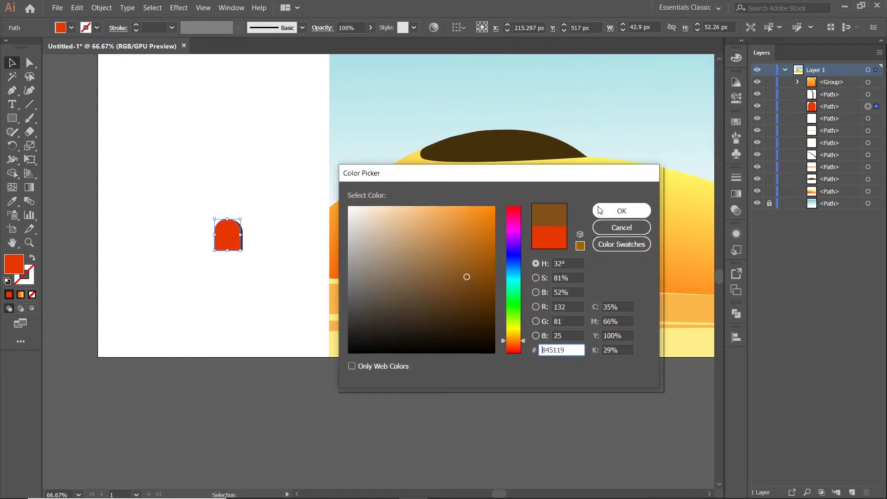
pyautogui.click(600, 211)
# Step: Adjust the arch fill to a darker, redder orange-brown in the Color Picker and RGB sliders
pyautogui.doubleClick(18, 265)
pyautogui.click(513, 346)
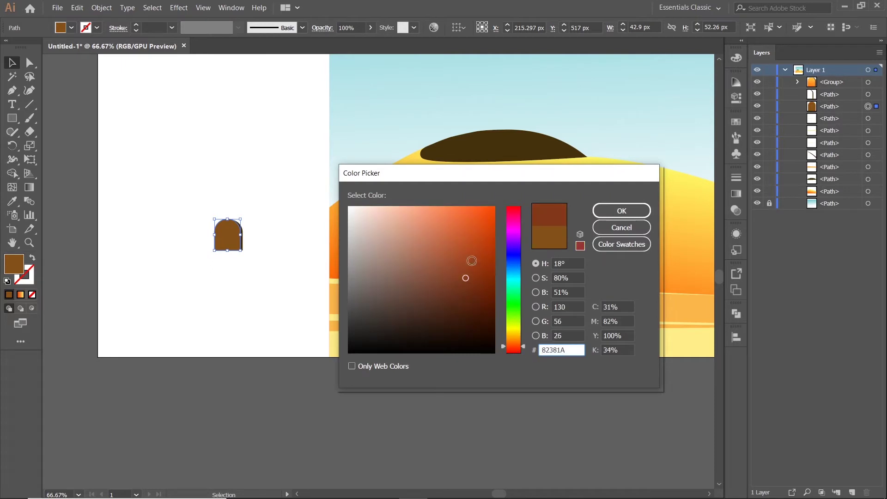
pyautogui.click(493, 238)
pyautogui.click(513, 340)
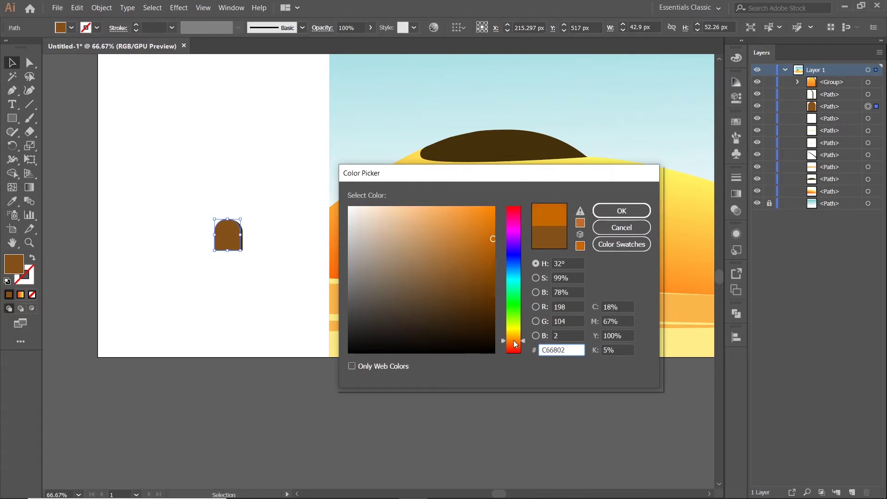
pyautogui.click(493, 248)
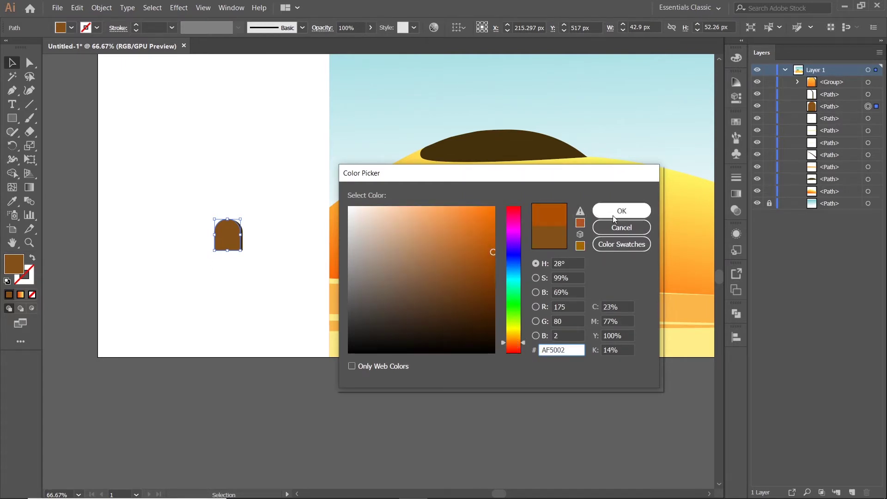
pyautogui.click(619, 211)
pyautogui.click(734, 58)
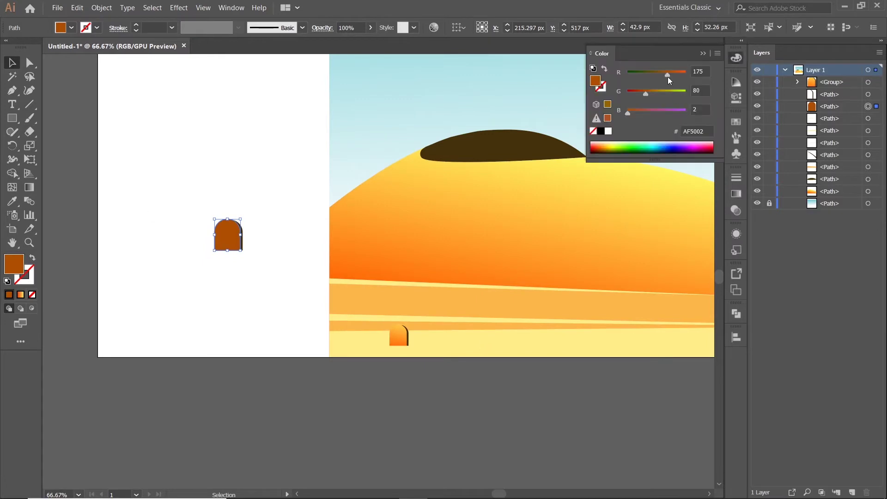
pyautogui.moveTo(645, 95); pyautogui.dragTo(639, 95)
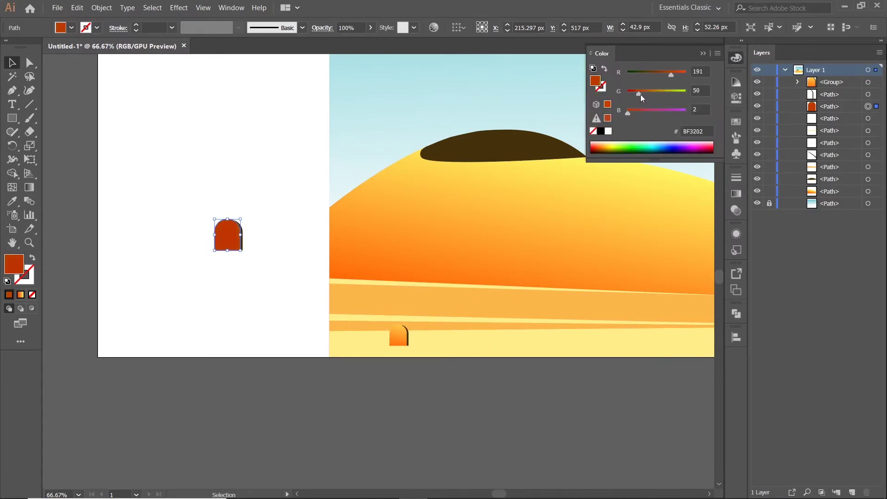
pyautogui.click(703, 53)
# Step: Reselect the arch and set its final fill to burnt orange BC5704
pyautogui.click(316, 154)
pyautogui.keyDown('alt'); pyautogui.scroll(1, 238, 241); pyautogui.keyUp('alt')
pyautogui.click(238, 241)
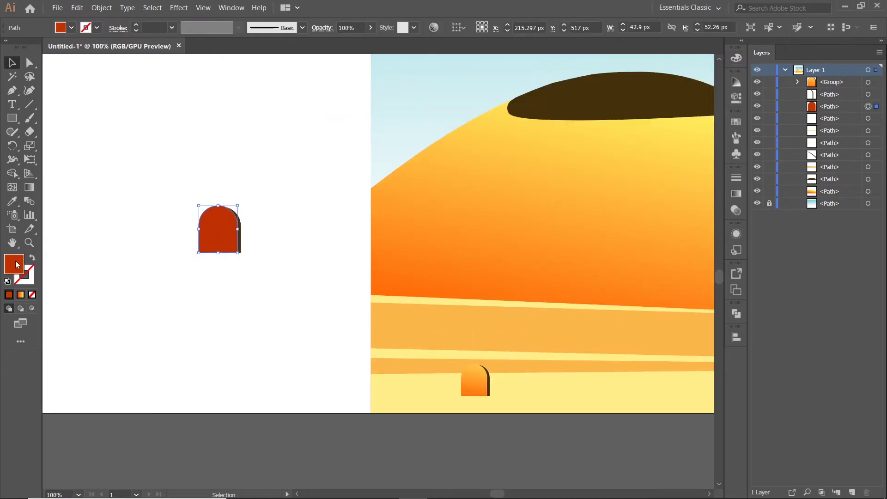
pyautogui.doubleClick(14, 264)
pyautogui.moveTo(522, 350); pyautogui.dragTo(523, 339)
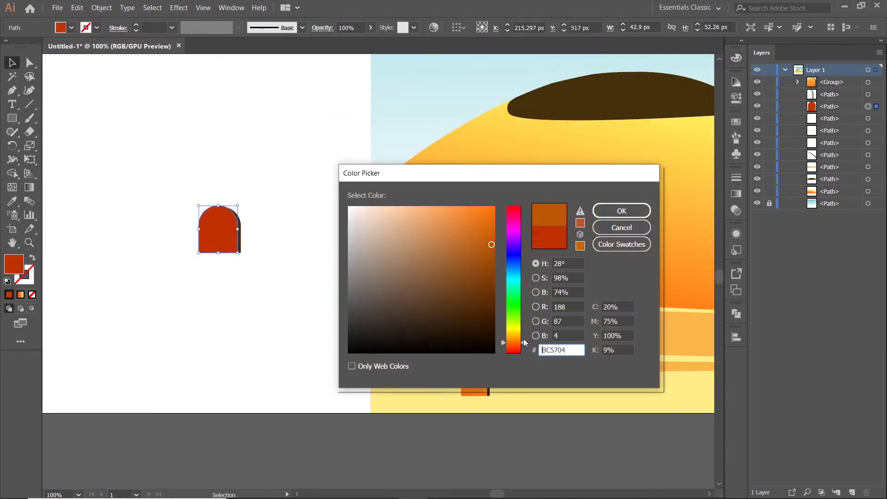
pyautogui.click(621, 211)
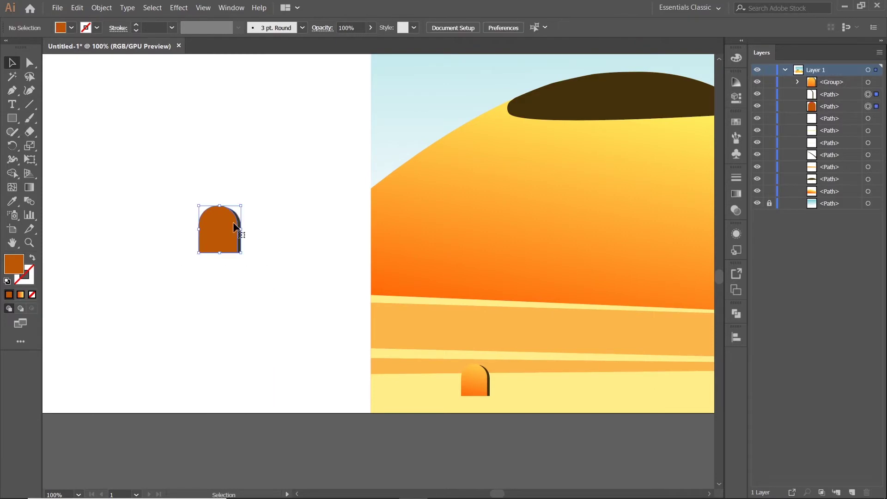
# Step: Regroup the recoloured arch pieces and move the arch onto the lower dunes
pyautogui.rightClick(238, 236)
pyautogui.click(277, 283)
pyautogui.click(476, 384)
pyautogui.scroll(-1, 303, 256)
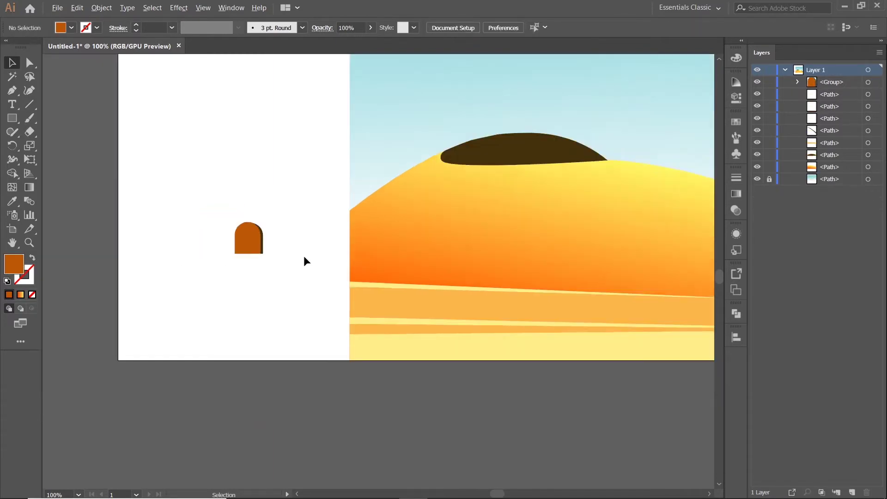
pyautogui.scroll(-1, 149, 258)
pyautogui.moveTo(139, 235)
pyautogui.mouseDown()
pyautogui.moveTo(273, 304)
pyautogui.moveTo(158, 234)
pyautogui.mouseUp()
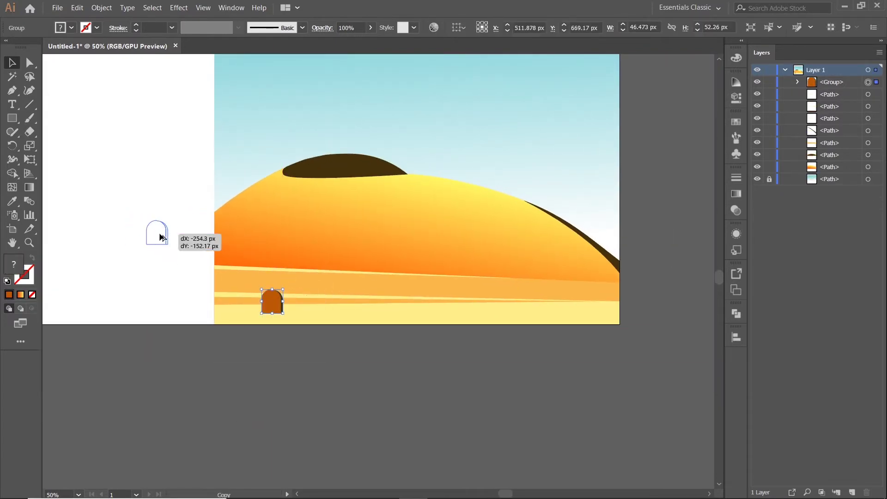
pyautogui.scroll(2, 232, 295)
pyautogui.moveTo(321, 310)
pyautogui.mouseDown()
pyautogui.moveTo(314, 316)
pyautogui.moveTo(326, 322)
pyautogui.moveTo(430, 299)
pyautogui.mouseUp()
# Step: Shrink the duplicate arch and copy another arch further right along the sand
pyautogui.click(168, 288)
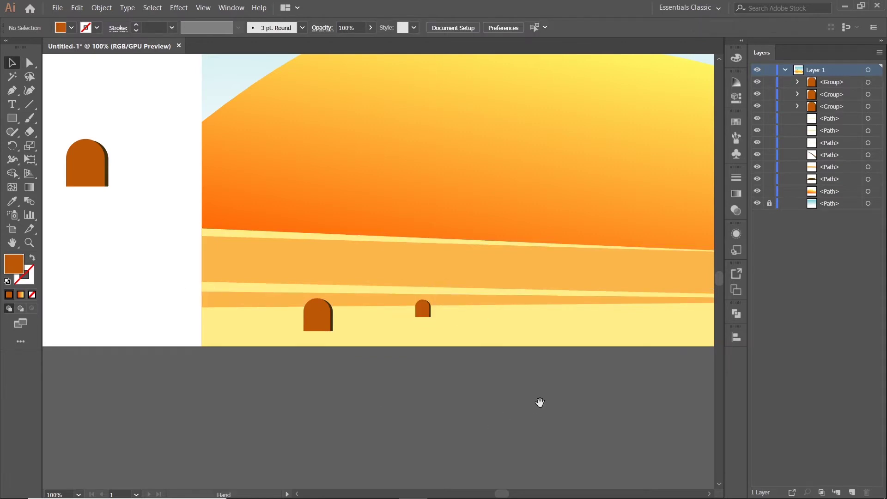
pyautogui.hotkey('ctrl', '-')
pyautogui.click(204, 312)
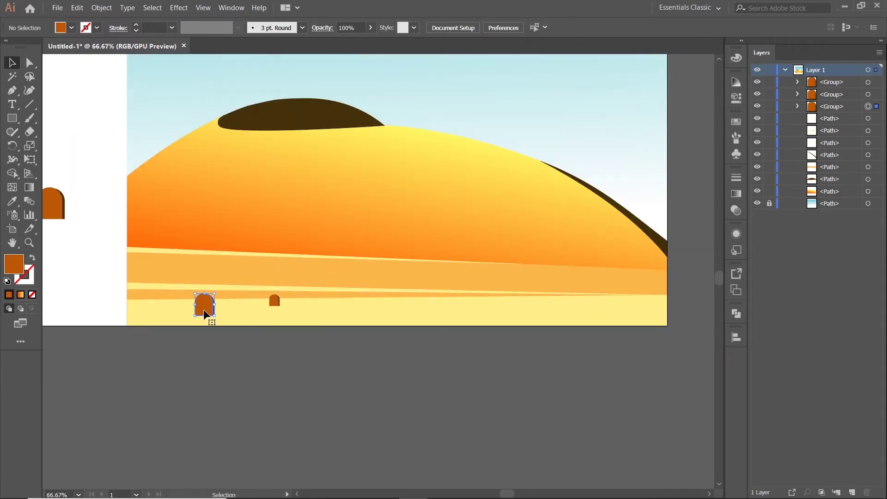
pyautogui.keyDown('alt'); pyautogui.moveTo(205, 314); pyautogui.dragTo(374, 304); pyautogui.keyUp('alt')
pyautogui.hotkey('ctrl', '+')
pyautogui.hotkey('ctrl', '+')
pyautogui.click(378, 404)
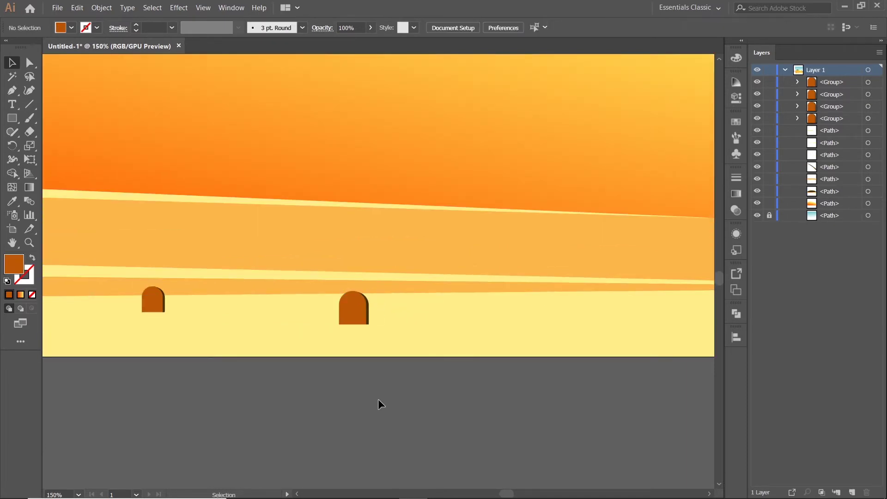
# Step: Scatter more small arch copies rightward across the sand bands
pyautogui.scroll(3, 378, 398)
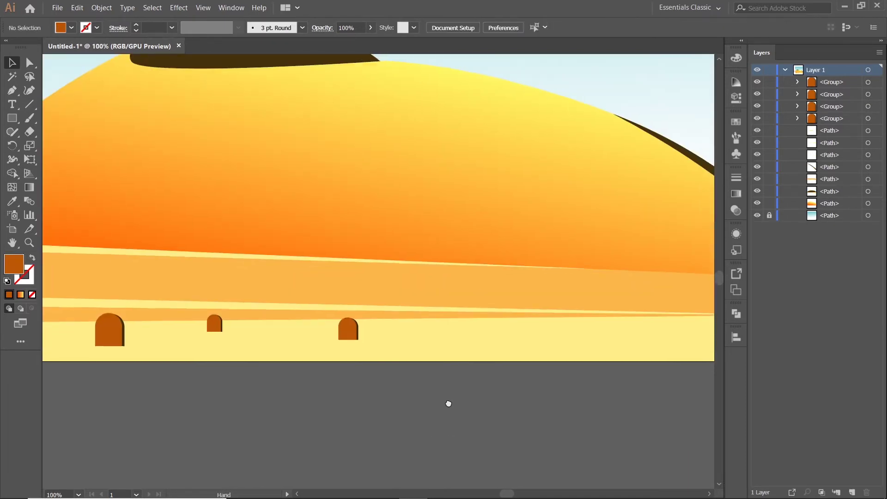
pyautogui.scroll(-4, 426, 381)
pyautogui.moveTo(290, 292); pyautogui.dragTo(423, 274)
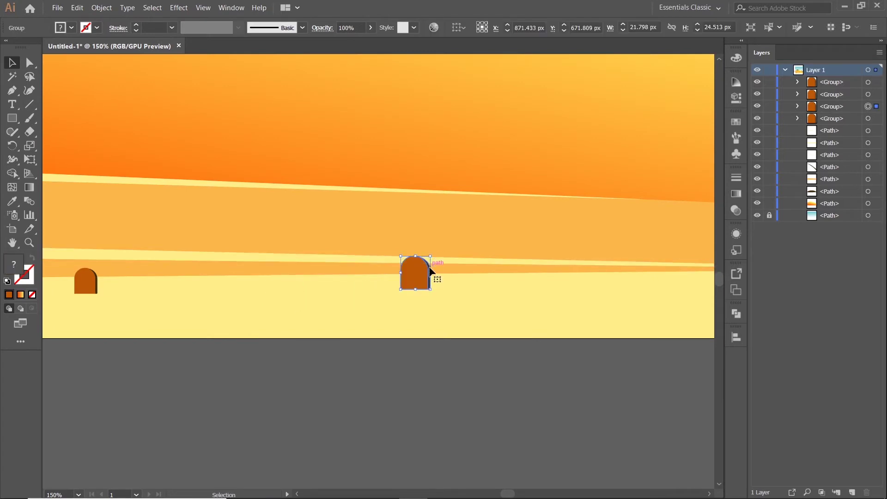
pyautogui.hotkey('ctrl', 'z')
pyautogui.moveTo(295, 290); pyautogui.dragTo(421, 273)
pyautogui.hotkey('ctrl', 'z')
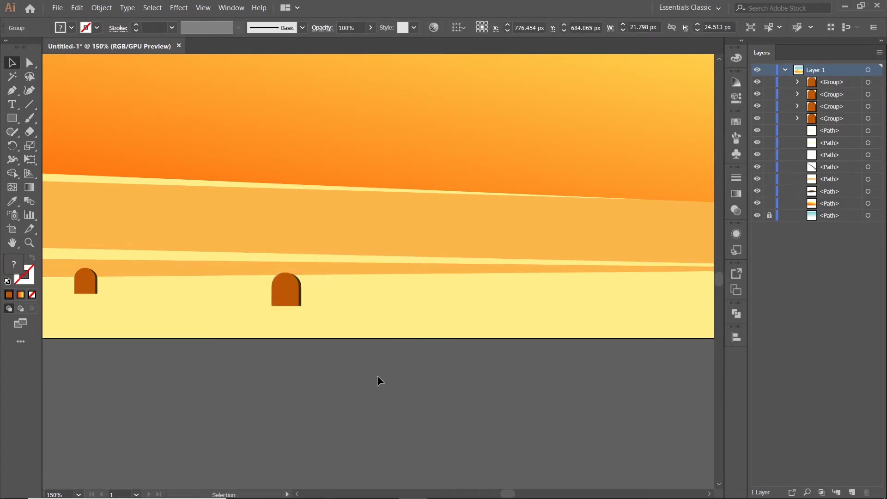
pyautogui.moveTo(287, 294); pyautogui.dragTo(410, 273)
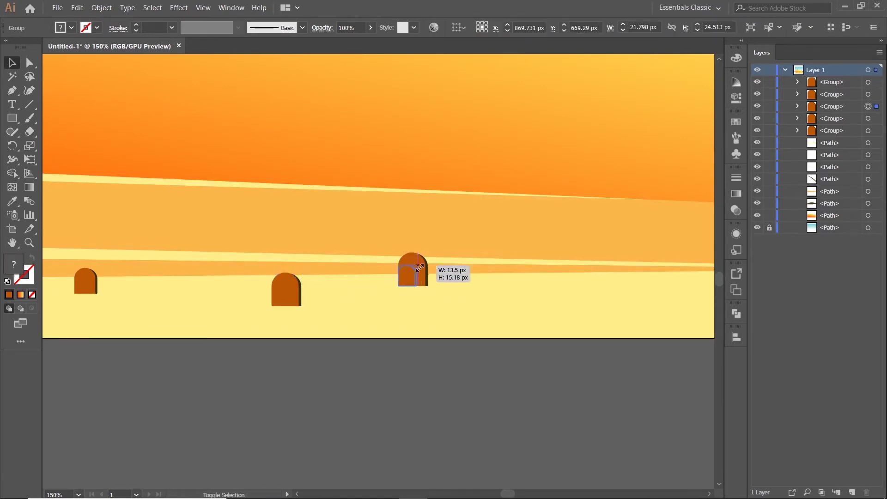
pyautogui.moveTo(445, 383); pyautogui.dragTo(385, 371)
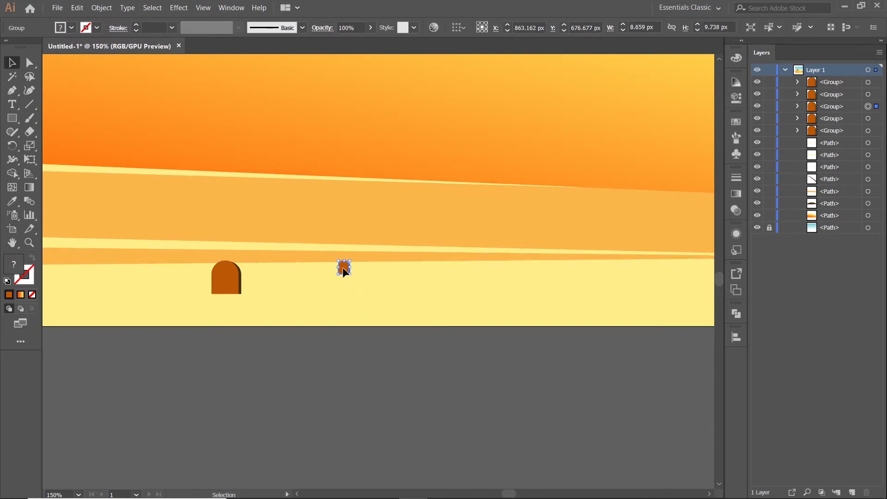
pyautogui.moveTo(343, 267)
pyautogui.mouseDown()
pyautogui.moveTo(644, 297)
pyautogui.moveTo(593, 265)
pyautogui.mouseUp()
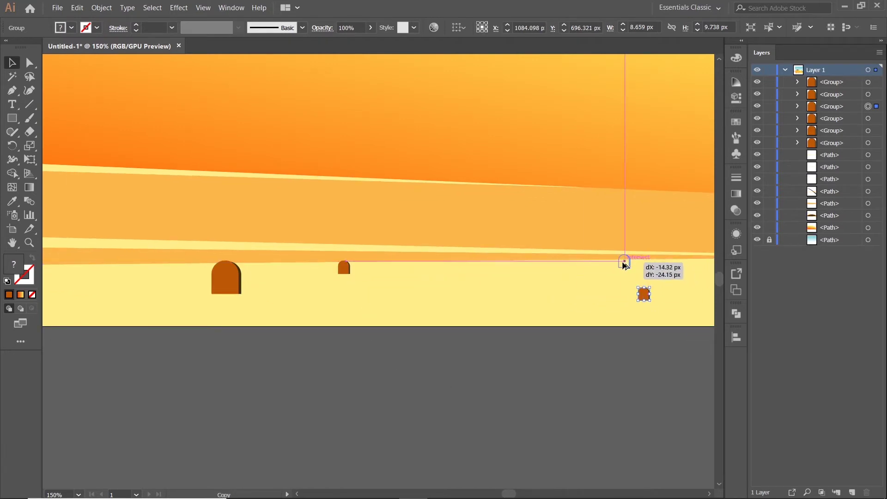
# Step: Deselect the arches and pan to the blank white area beside the scene
pyautogui.scroll(3, 593, 264)
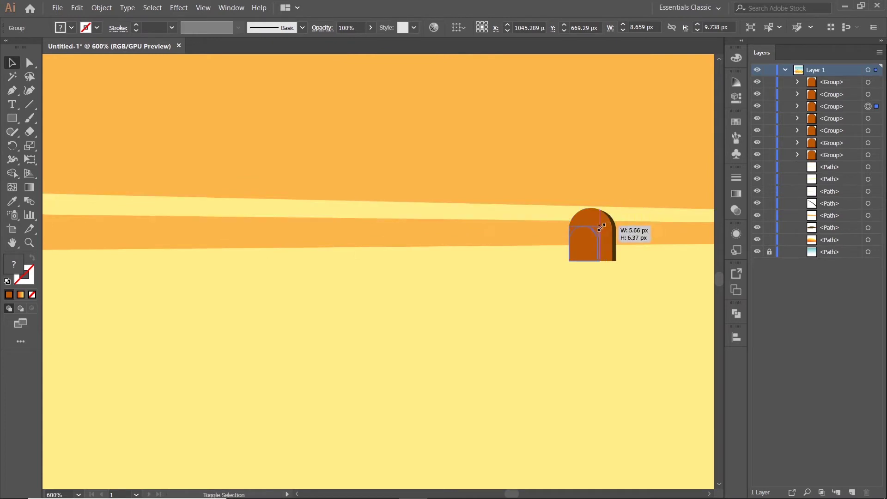
pyautogui.scroll(-6, 589, 261)
pyautogui.click(584, 360)
pyautogui.moveTo(614, 355); pyautogui.dragTo(565, 365)
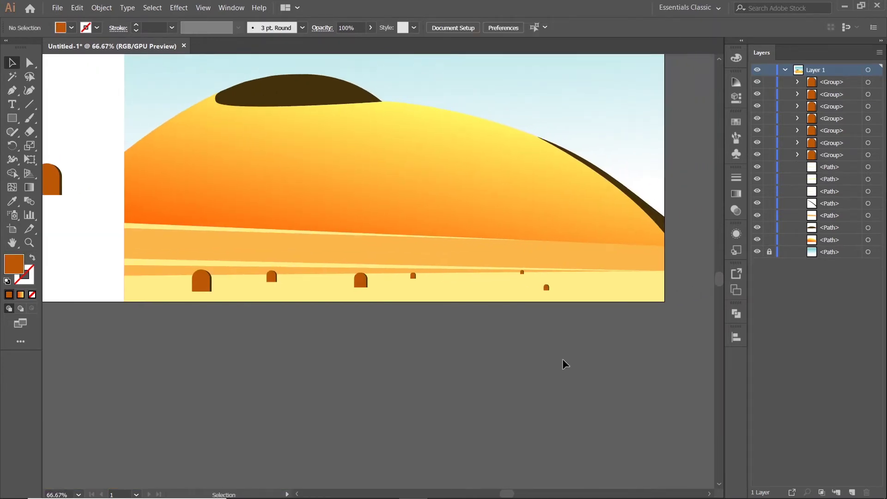
pyautogui.moveTo(78, 184); pyautogui.dragTo(135, 188)
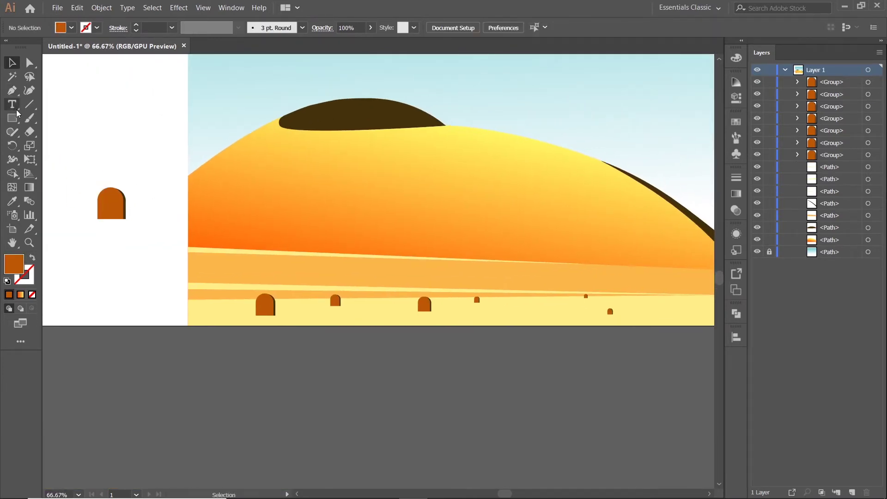
pyautogui.moveTo(126, 98); pyautogui.dragTo(132, 126)
# Step: Draw a closed, bumpy bush outline beside the scene and flatten its height
pyautogui.moveTo(135, 175); pyautogui.dragTo(83, 175)
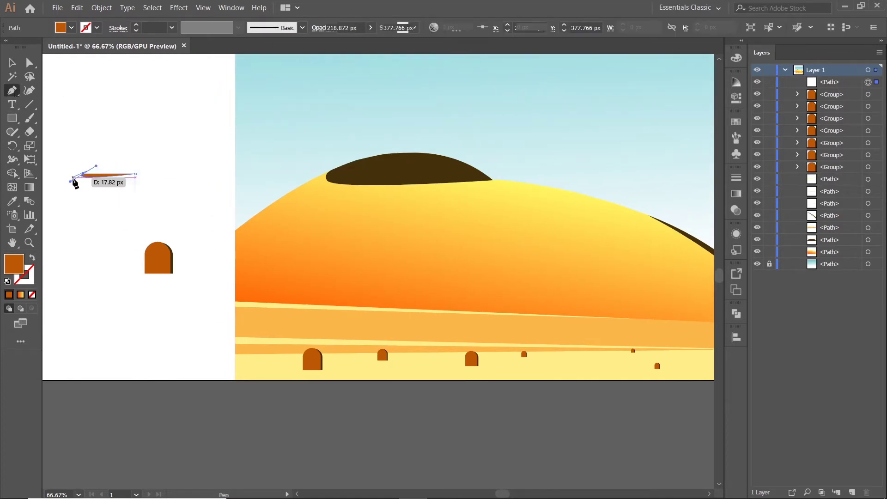
pyautogui.scroll(3, 73, 181)
pyautogui.scroll(-2, 104, 179)
pyautogui.moveTo(104, 147)
pyautogui.mouseDown()
pyautogui.moveTo(139, 142)
pyautogui.moveTo(157, 154)
pyautogui.moveTo(156, 145)
pyautogui.moveTo(155, 173)
pyautogui.mouseUp()
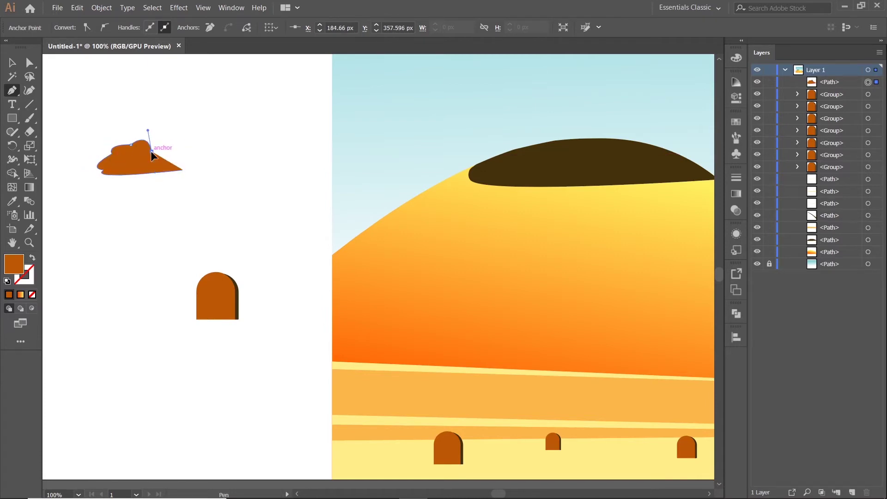
pyautogui.scroll(2, 181, 173)
pyautogui.click(189, 167)
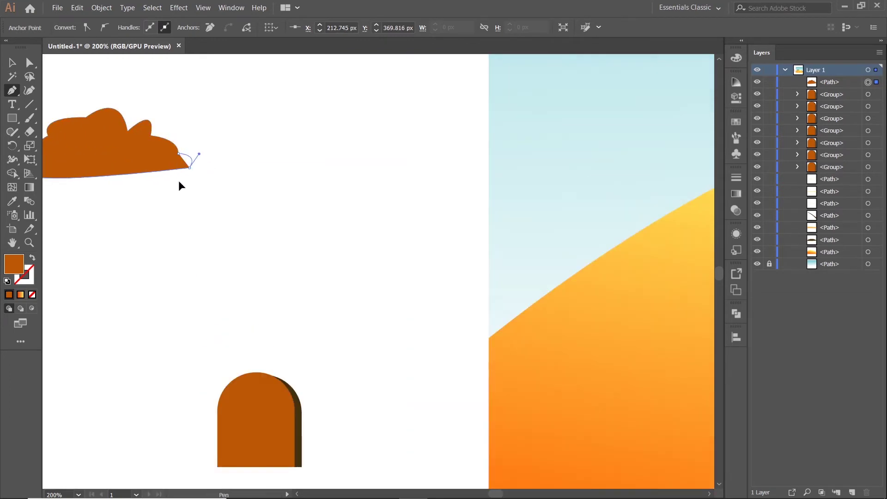
pyautogui.scroll(-3, 180, 185)
pyautogui.click(9, 65)
pyautogui.scroll(2, 166, 181)
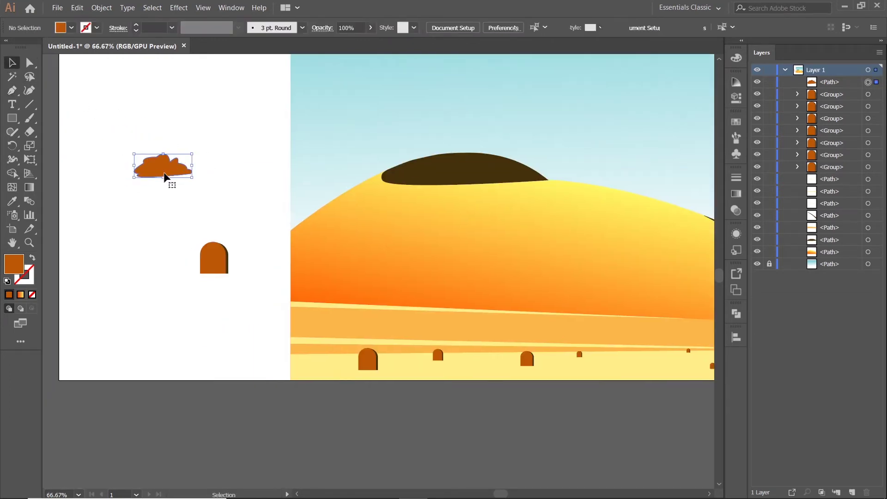
pyautogui.moveTo(162, 177)
pyautogui.mouseDown()
pyautogui.moveTo(164, 168)
pyautogui.moveTo(159, 174)
pyautogui.mouseUp()
pyautogui.click(258, 148)
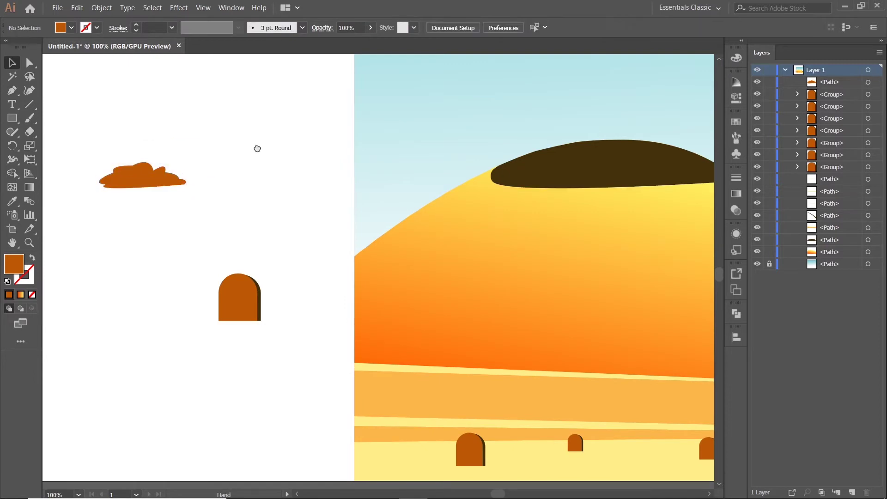
# Step: Draw a second bush with rounded humps and a small final bump
pyautogui.hscroll(2, 257, 148)
pyautogui.scroll(1, 257, 148)
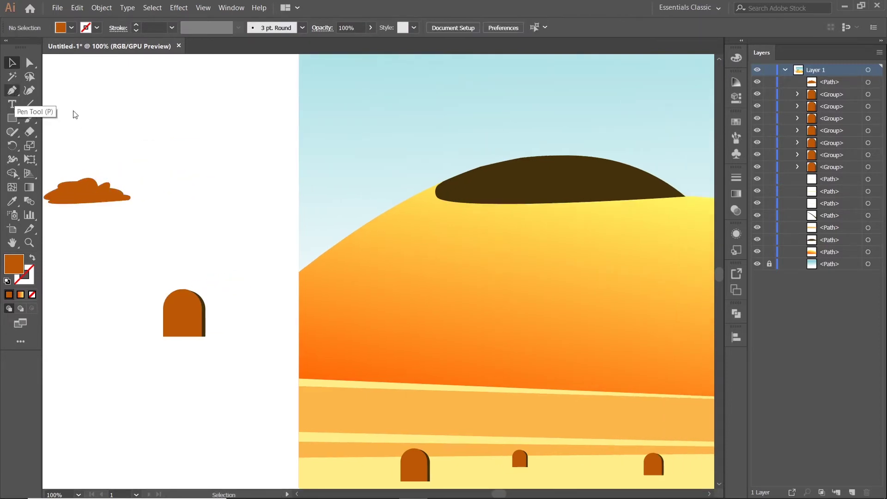
pyautogui.press('p')
pyautogui.click(115, 113)
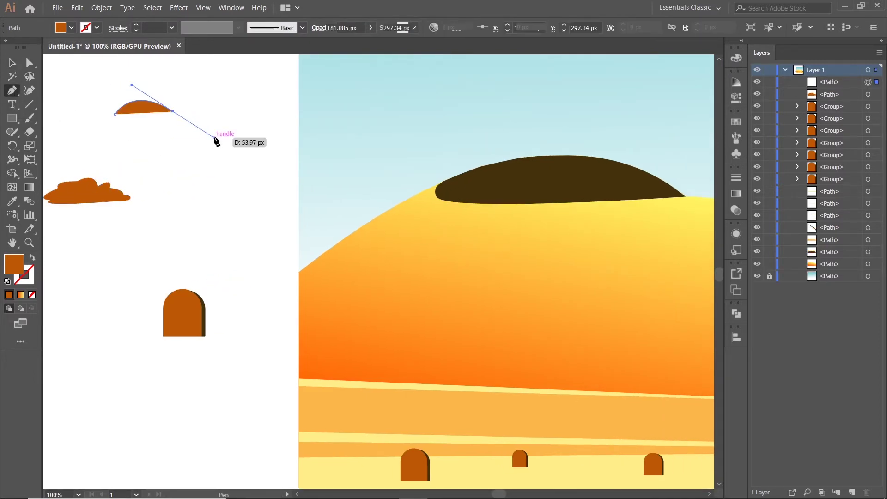
pyautogui.scroll(3, 213, 139)
pyautogui.hscroll(-2, 213, 139)
pyautogui.hotkey('ctrl', 'z')
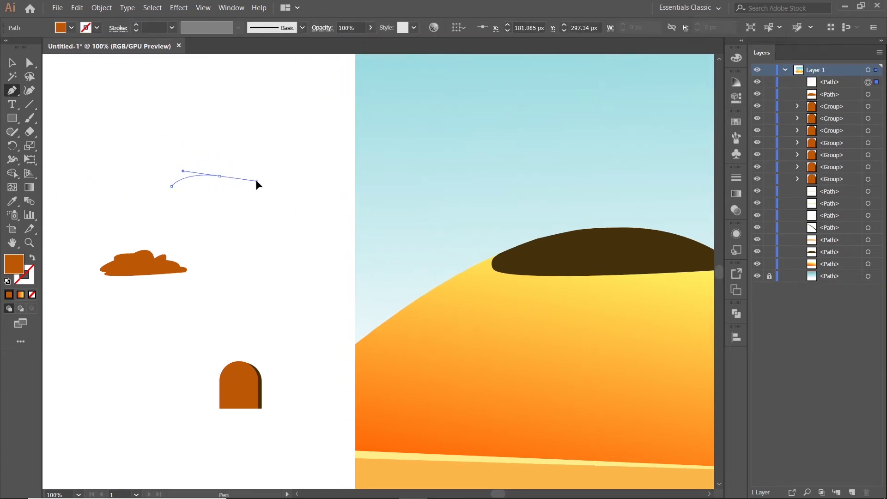
pyautogui.moveTo(256, 179); pyautogui.dragTo(273, 206)
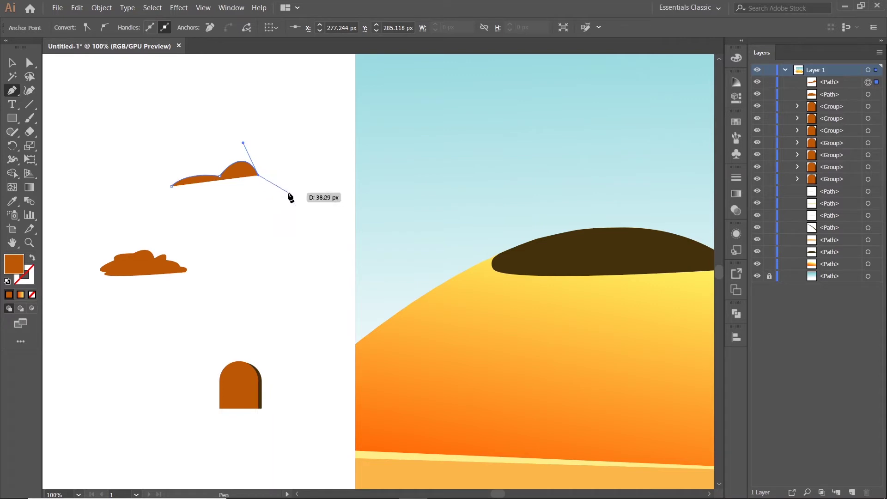
pyautogui.hotkey('ctrl', 'z')
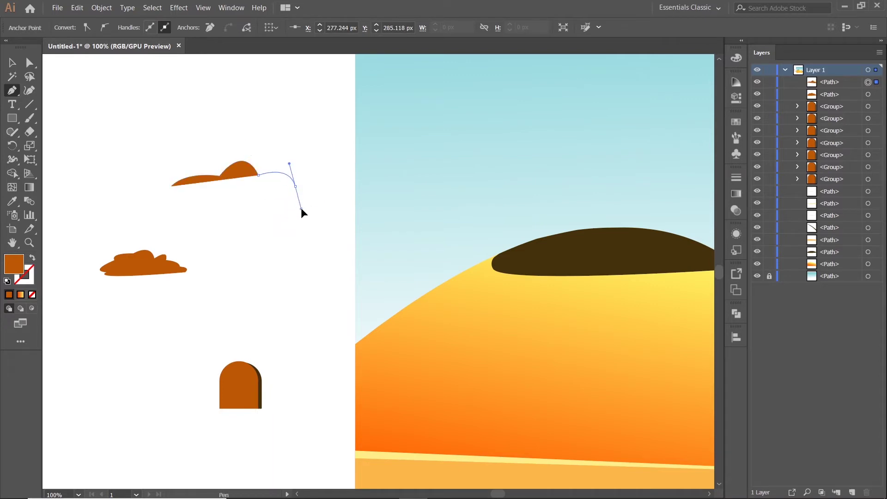
pyautogui.moveTo(300, 210); pyautogui.dragTo(312, 197)
pyautogui.click(307, 186)
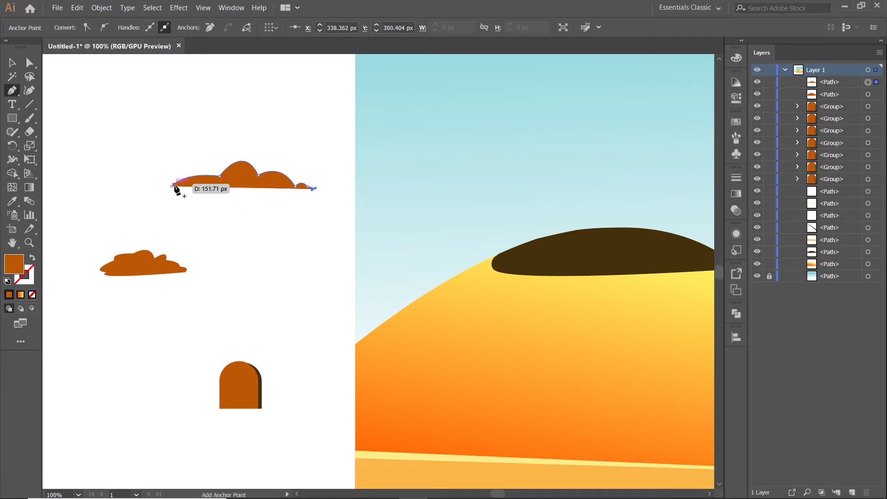
pyautogui.press('v')
pyautogui.hotkey('ctrl', '-')
pyautogui.hotkey('ctrl', '-')
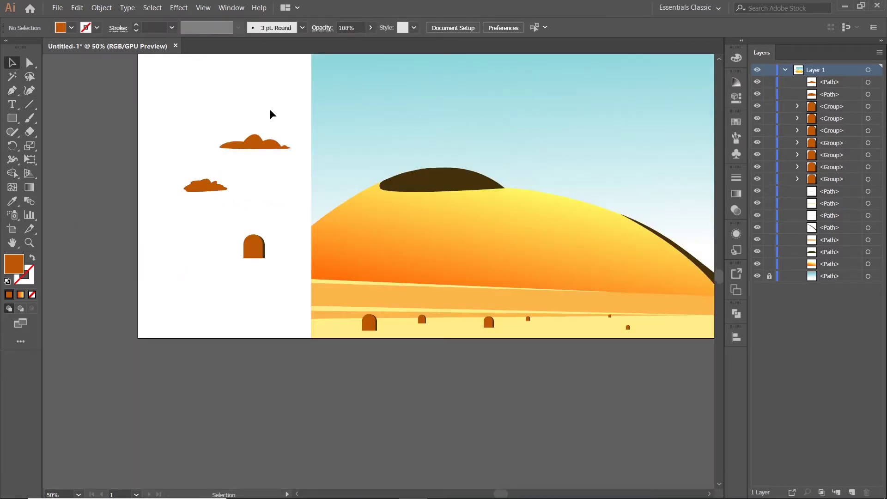
# Step: Sample the dune crest colour onto both bushes, then raise red to 174 (AE310C)
pyautogui.moveTo(168, 135); pyautogui.dragTo(279, 200)
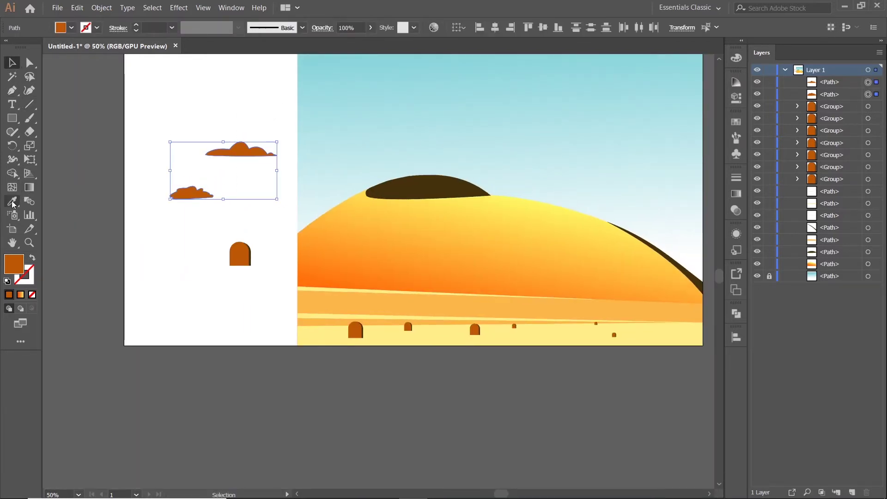
pyautogui.press('i')
pyautogui.click(428, 179)
pyautogui.click(736, 58)
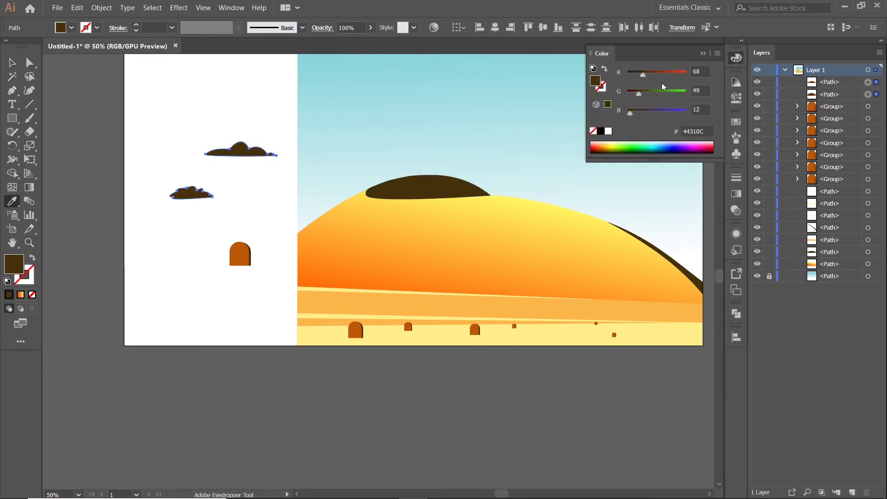
pyautogui.moveTo(647, 75); pyautogui.dragTo(666, 75)
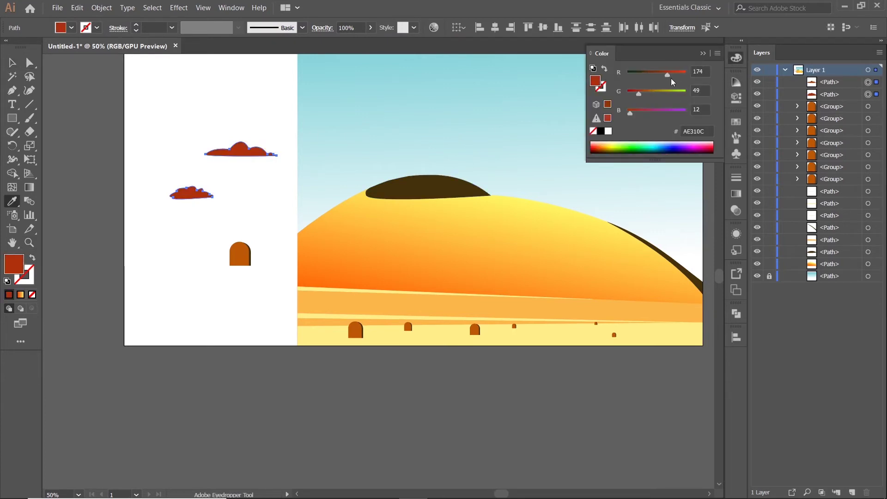
pyautogui.click(702, 53)
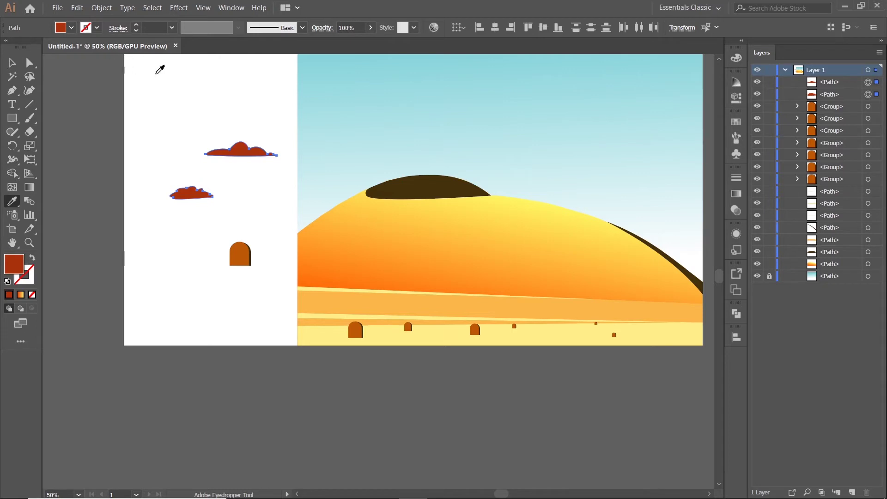
# Step: Move one bush onto the dune slope and shrink it
pyautogui.press('v')
pyautogui.moveTo(159, 134); pyautogui.dragTo(531, 263)
pyautogui.hotkey('ctrl', '+')
pyautogui.hotkey('ctrl', '+')
pyautogui.hotkey('ctrl', '+')
pyautogui.moveTo(596, 215)
pyautogui.mouseDown()
pyautogui.moveTo(502, 231)
pyautogui.moveTo(465, 249)
pyautogui.mouseUp()
pyautogui.hotkey('ctrl', '-')
pyautogui.hotkey('ctrl', '-')
pyautogui.hotkey('ctrl', '-')
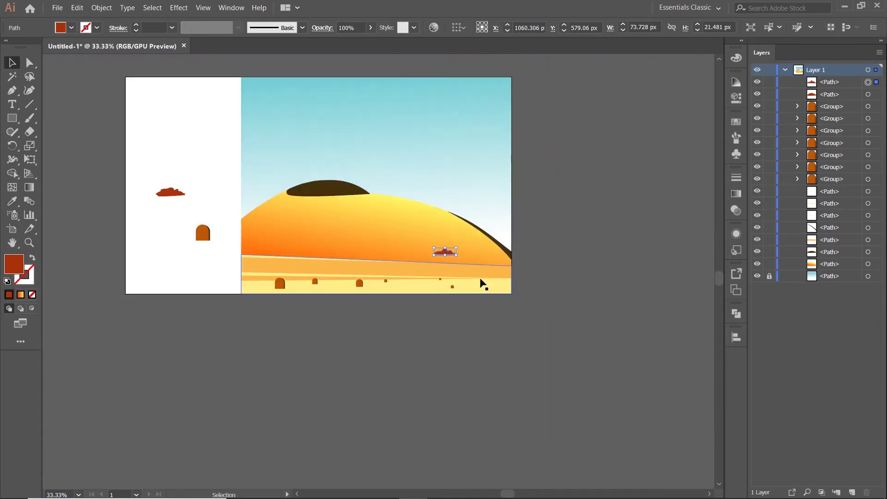
pyautogui.scroll(3, 481, 283)
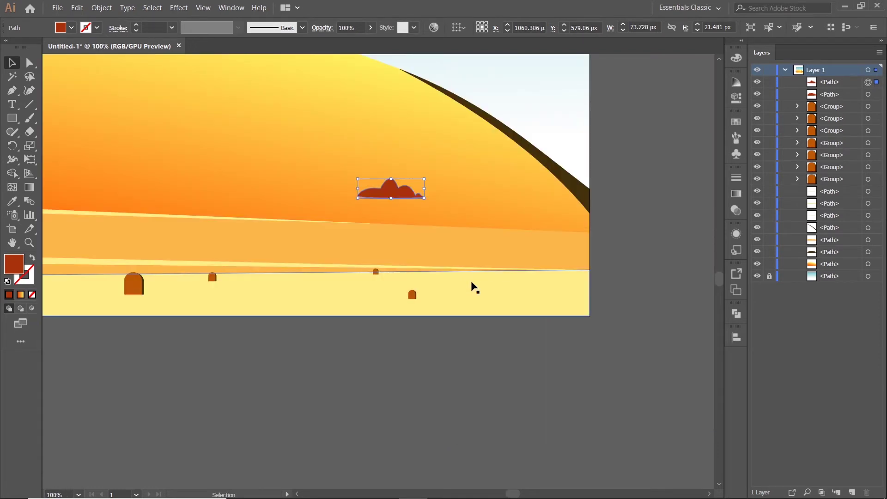
# Step: Draw a freehand trunk line below the canopy and sample the canopy's red onto it
pyautogui.click(636, 142)
pyautogui.hscroll(-3, 636, 142)
pyautogui.click(13, 92)
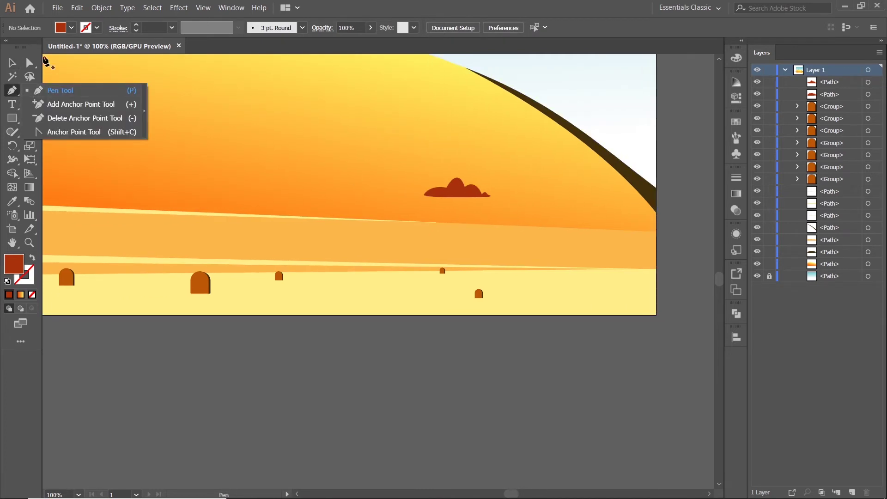
pyautogui.moveTo(9, 133); pyautogui.dragTo(60, 132)
pyautogui.scroll(1, 461, 222)
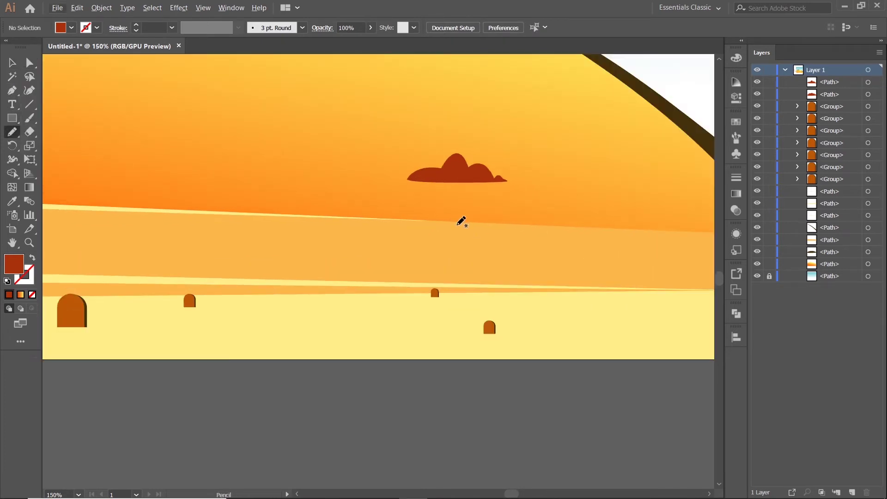
pyautogui.scroll(1, 462, 221)
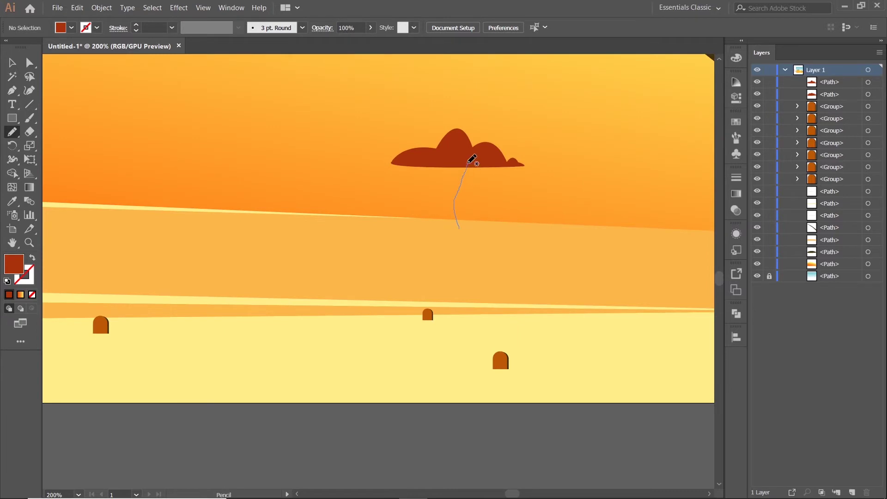
pyautogui.moveTo(468, 164); pyautogui.dragTo(468, 163)
pyautogui.click(450, 157)
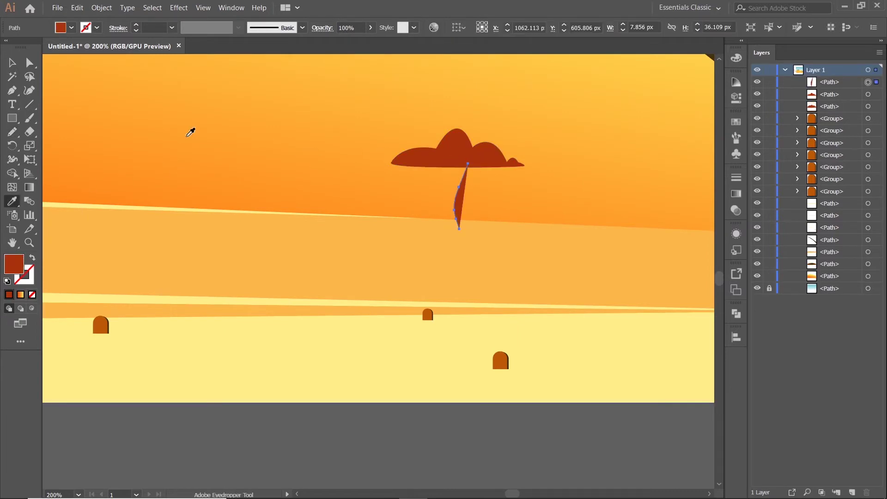
# Step: Turn the red fill into a 2 pt stroke with a tapered wedge width profile
pyautogui.click(12, 62)
pyautogui.click(32, 257)
pyautogui.click(171, 29)
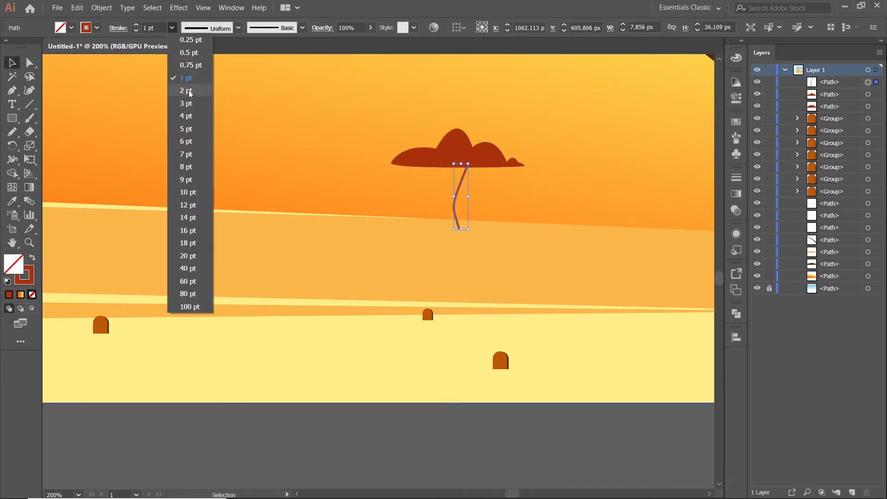
pyautogui.click(187, 90)
pyautogui.click(238, 28)
pyautogui.click(211, 120)
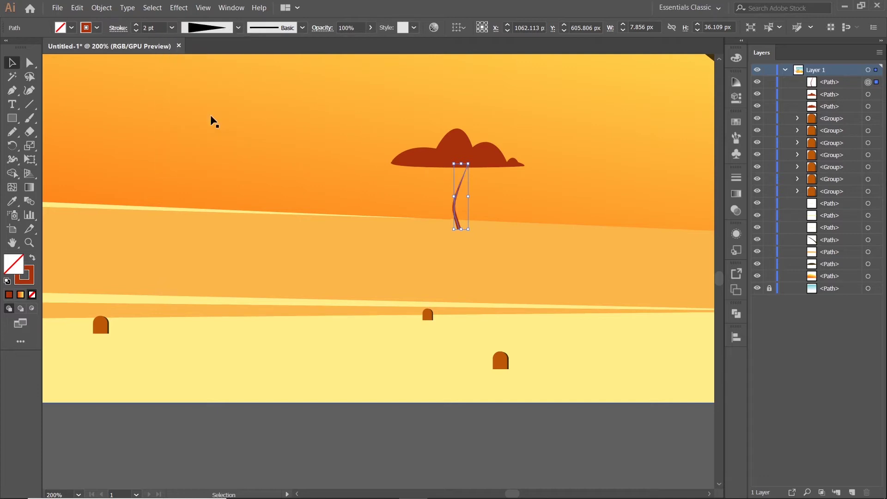
pyautogui.click(238, 28)
pyautogui.click(222, 85)
pyautogui.click(238, 28)
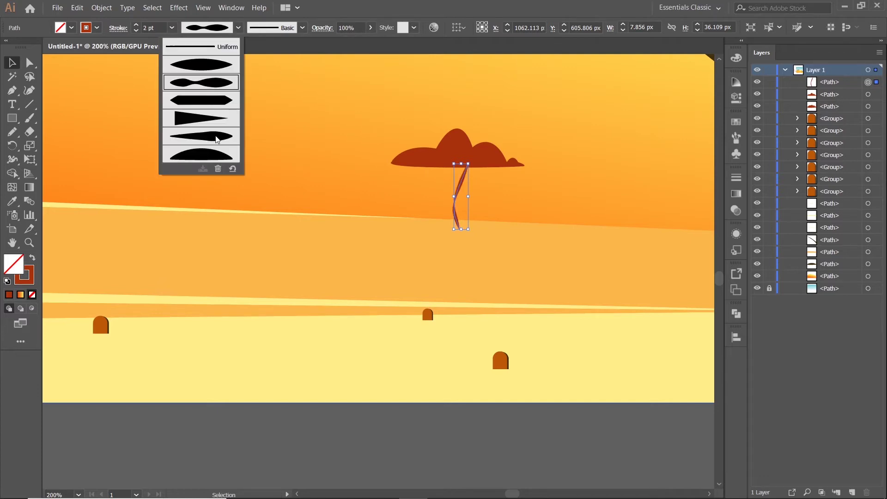
pyautogui.click(228, 71)
pyautogui.click(239, 28)
pyautogui.click(210, 120)
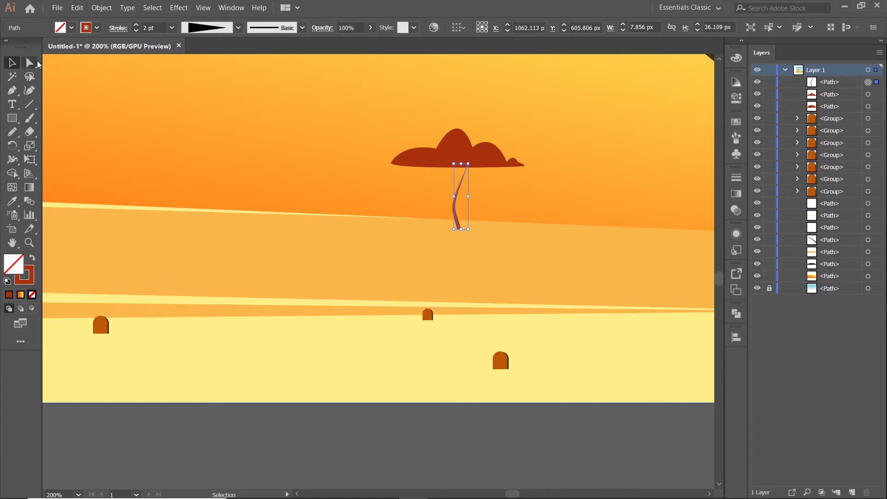
# Step: Pull the trunk's top anchor up into the canopy, then reposition and stretch the trunk
pyautogui.click(30, 62)
pyautogui.click(457, 206)
pyautogui.scroll(1, 455, 202)
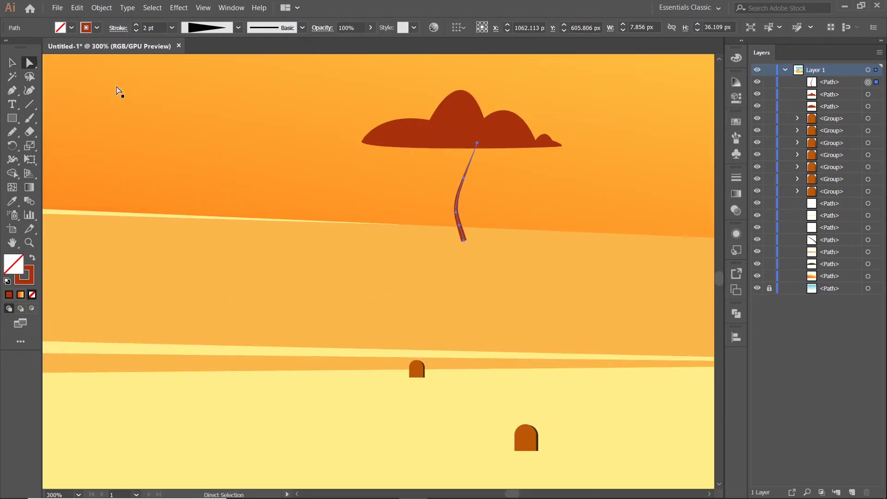
pyautogui.scroll(1, 479, 134)
pyautogui.moveTo(475, 156)
pyautogui.mouseDown()
pyautogui.moveTo(481, 128)
pyautogui.moveTo(468, 88)
pyautogui.mouseUp()
pyautogui.click(12, 62)
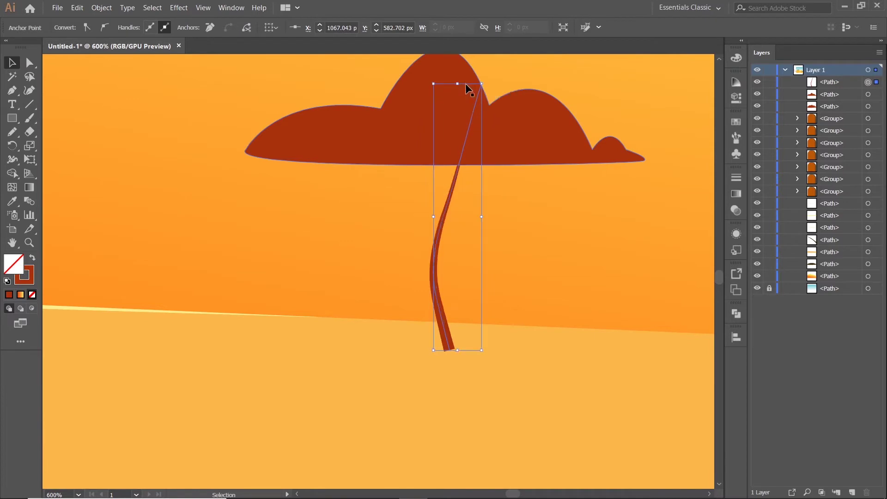
pyautogui.moveTo(440, 313); pyautogui.dragTo(508, 281)
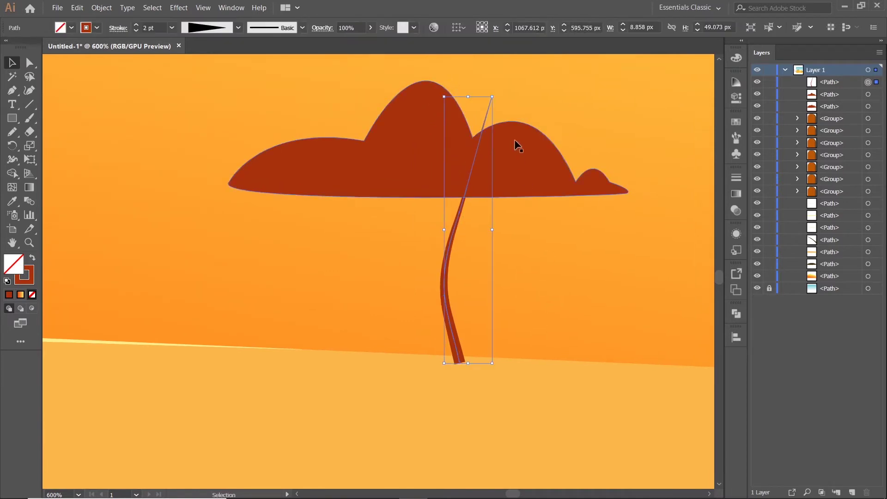
pyautogui.moveTo(471, 112); pyautogui.dragTo(470, 129)
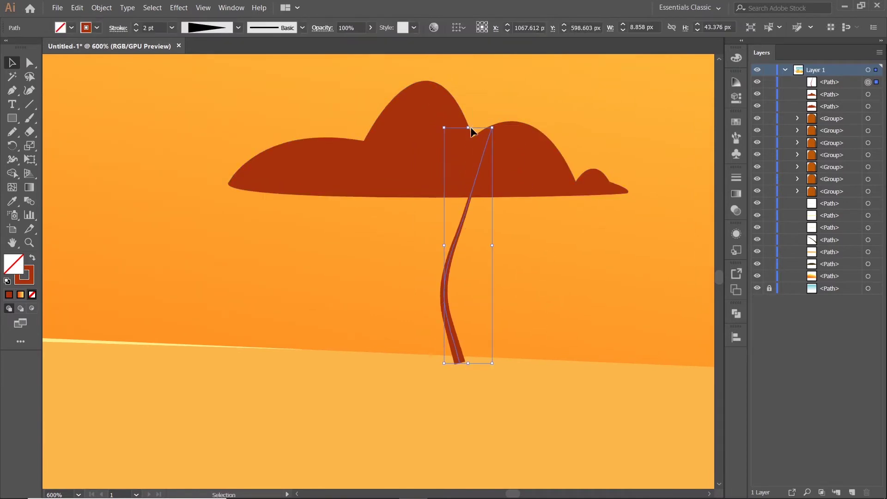
pyautogui.click(14, 132)
pyautogui.scroll(2, 388, 217)
# Step: Draw a first tapered branch from the trunk into the canopy using the trunk's red stroke
pyautogui.moveTo(517, 258); pyautogui.dragTo(465, 145)
pyautogui.hotkey('ctrl', 'z')
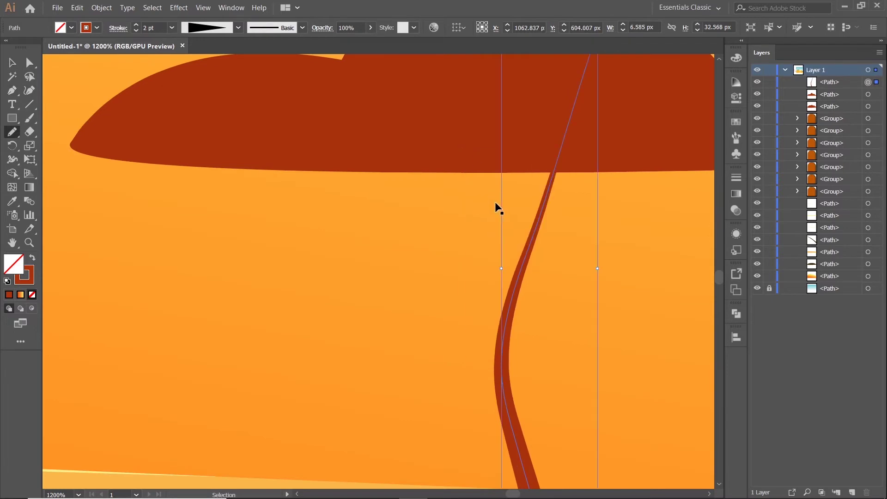
pyautogui.scroll(-2, 444, 266)
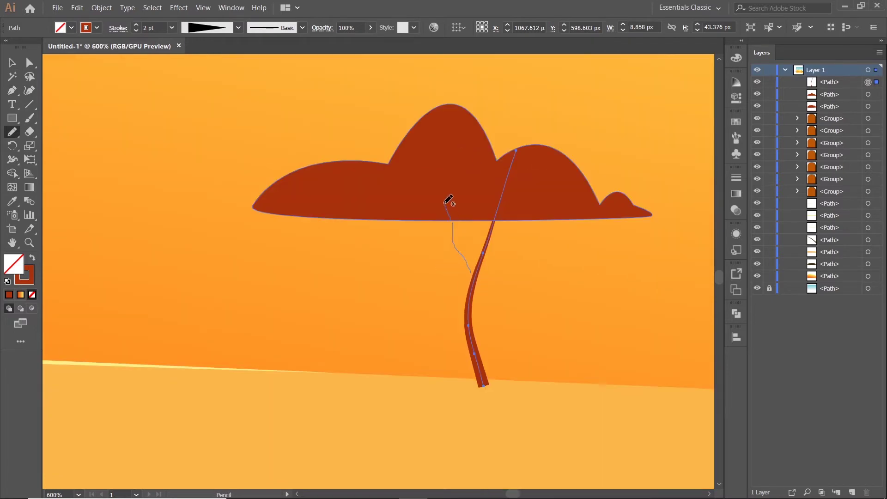
pyautogui.moveTo(444, 204); pyautogui.dragTo(444, 203)
pyautogui.click(11, 200)
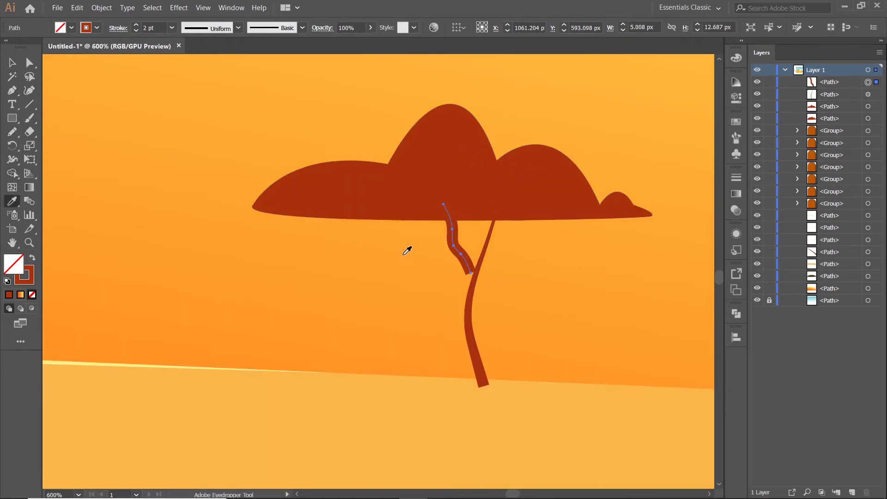
pyautogui.click(238, 28)
pyautogui.click(218, 126)
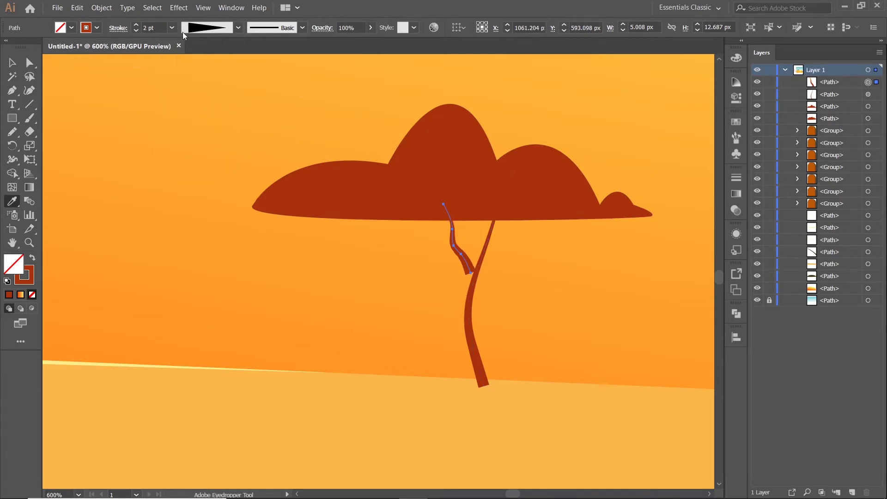
pyautogui.press('v')
pyautogui.click(461, 232)
pyautogui.hotkey('ctrl', '+')
pyautogui.hotkey('ctrl', '+')
pyautogui.hotkey('ctrl', '+')
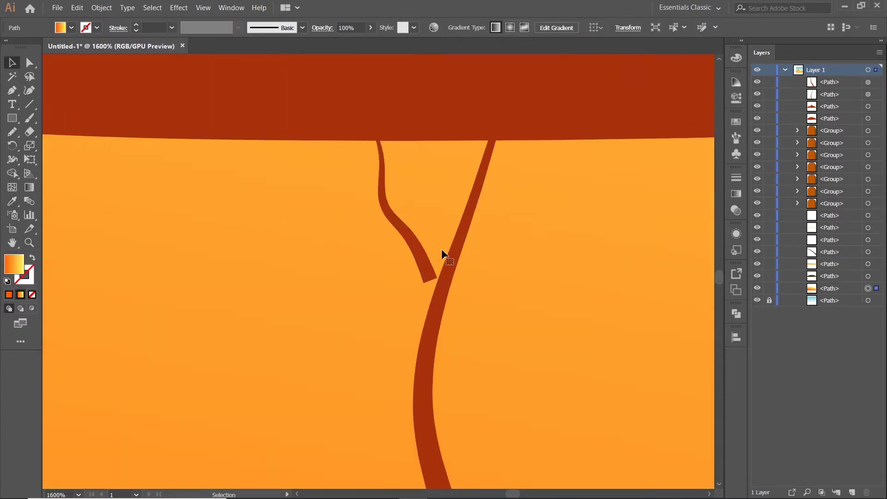
pyautogui.click(424, 268)
# Step: Add a second tapered branch on the left and nudge it onto the trunk
pyautogui.press('n')
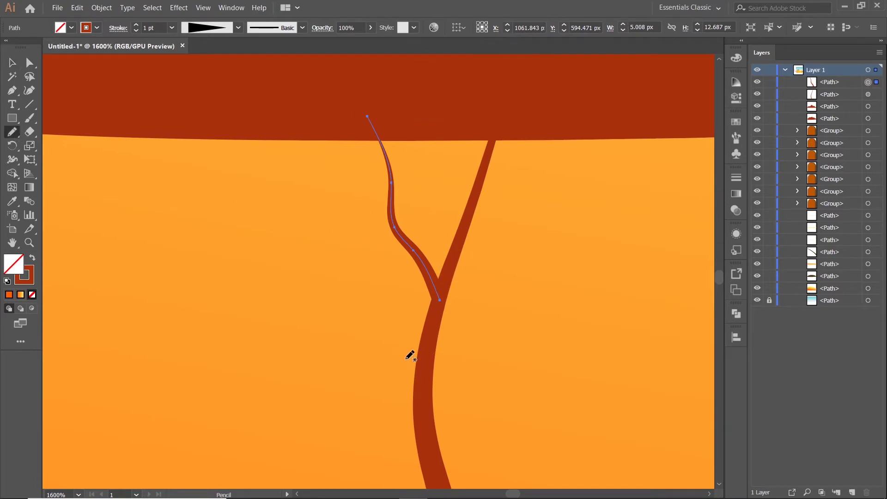
pyautogui.moveTo(294, 133); pyautogui.dragTo(283, 106)
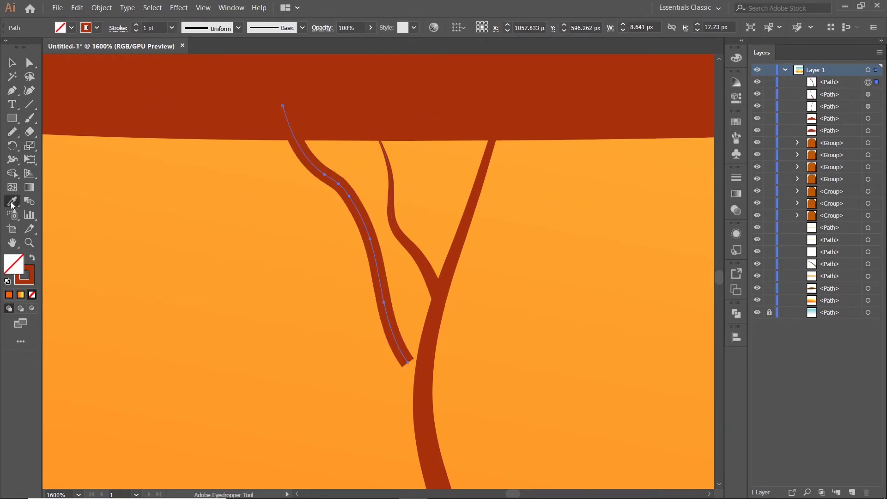
pyautogui.click(238, 28)
pyautogui.click(216, 116)
pyautogui.press('v')
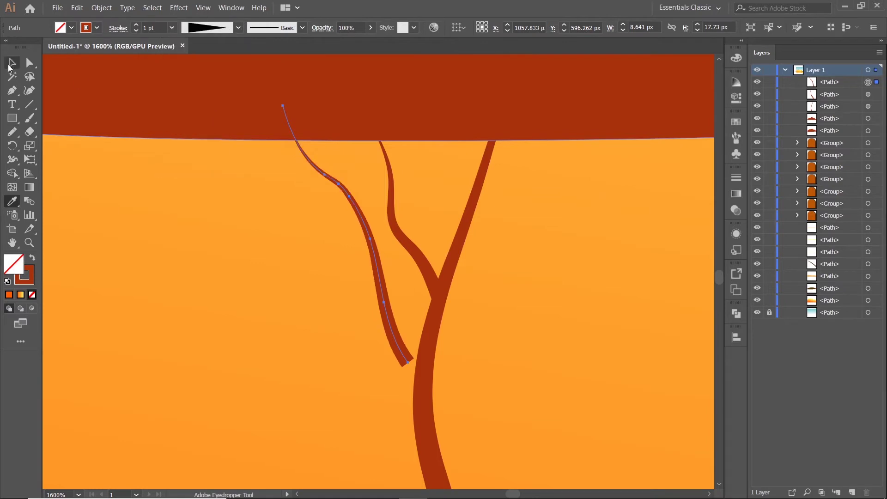
pyautogui.moveTo(398, 337); pyautogui.dragTo(409, 340)
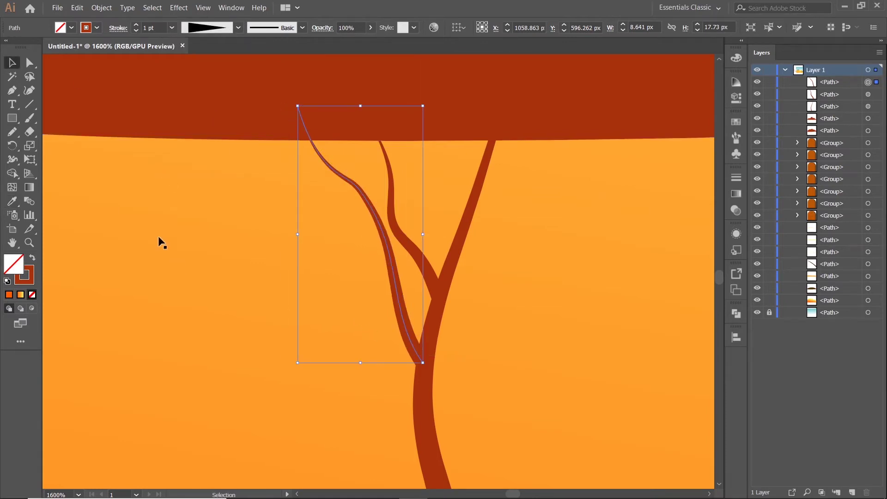
# Step: Add a third tapered branch on the right reaching into the canopy
pyautogui.click(14, 133)
pyautogui.moveTo(393, 48); pyautogui.dragTo(393, 50)
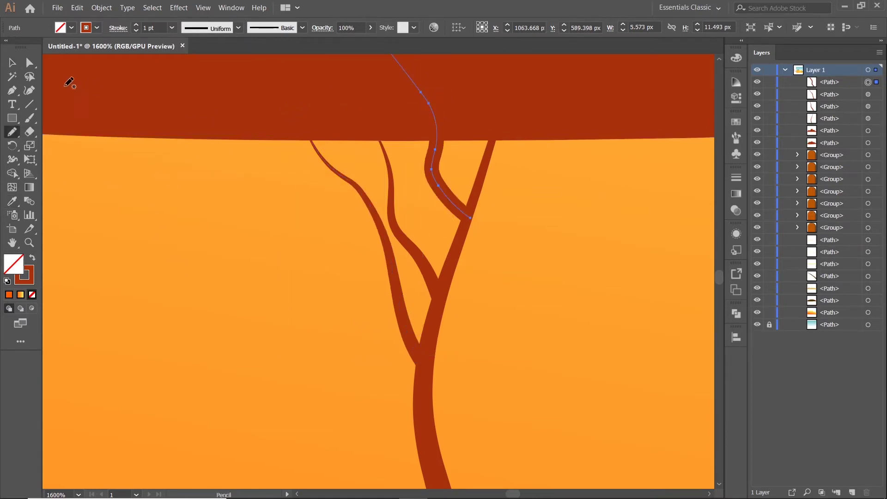
pyautogui.press('v')
pyautogui.click(238, 28)
pyautogui.click(216, 117)
pyautogui.scroll(-3, 217, 176)
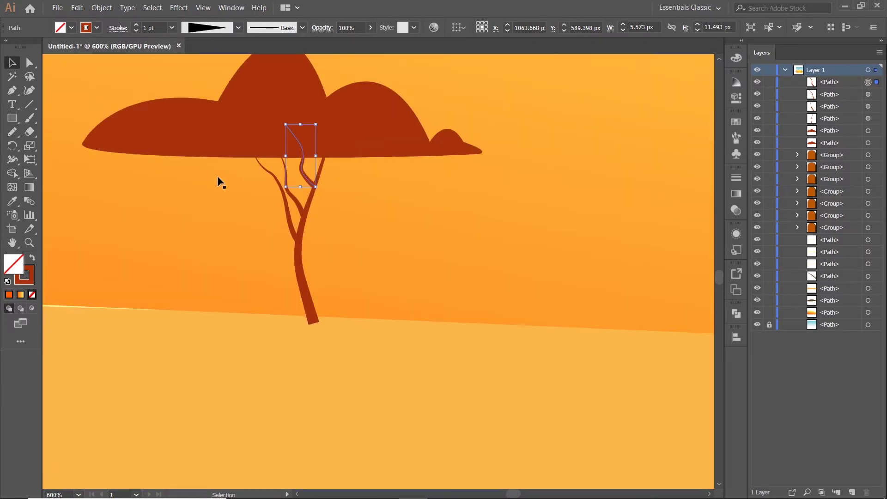
pyautogui.scroll(-3, 442, 386)
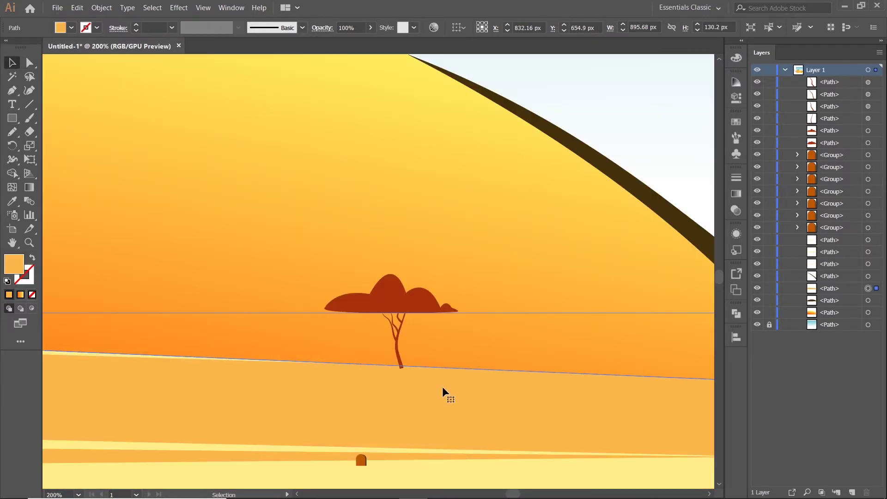
# Step: Reposition the inner branch against the trunk and select the outer left branch
pyautogui.click(647, 109)
pyautogui.scroll(5, 384, 336)
pyautogui.click(384, 336)
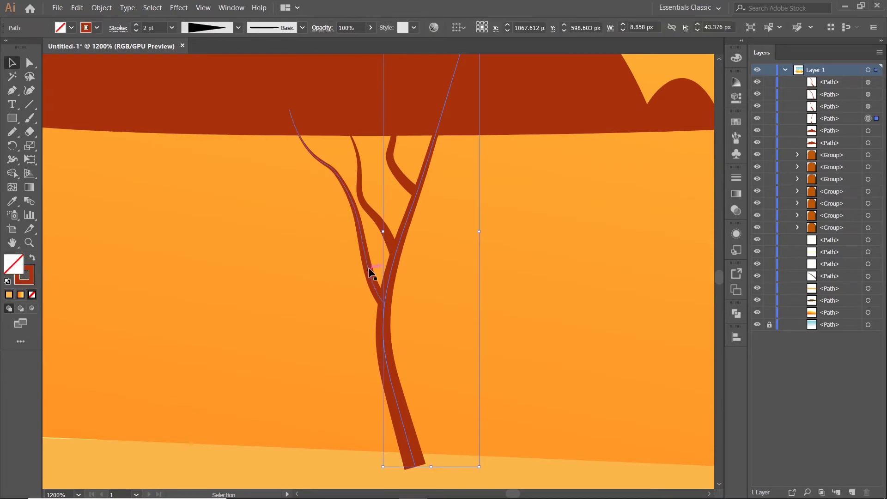
pyautogui.moveTo(365, 214); pyautogui.dragTo(358, 195)
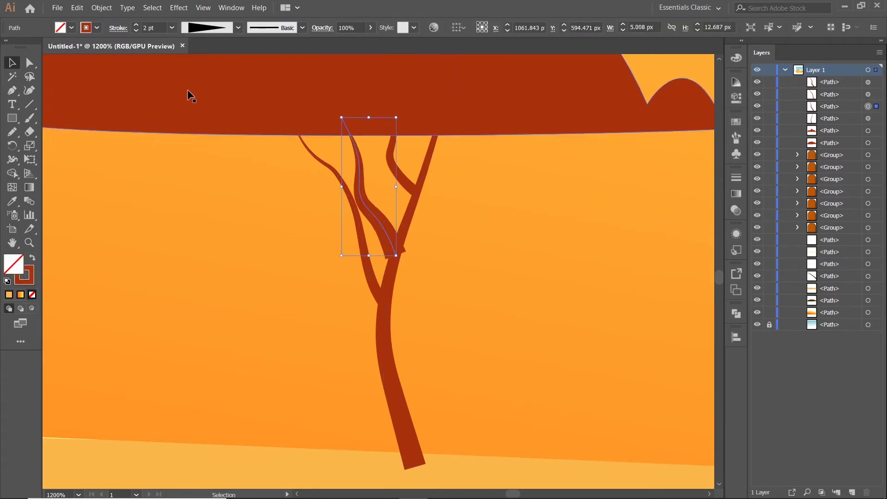
pyautogui.press('a')
pyautogui.press('v')
pyautogui.click(362, 270)
# Step: Thicken the left branch to 2 pt and nudge it onto the trunk
pyautogui.click(171, 28)
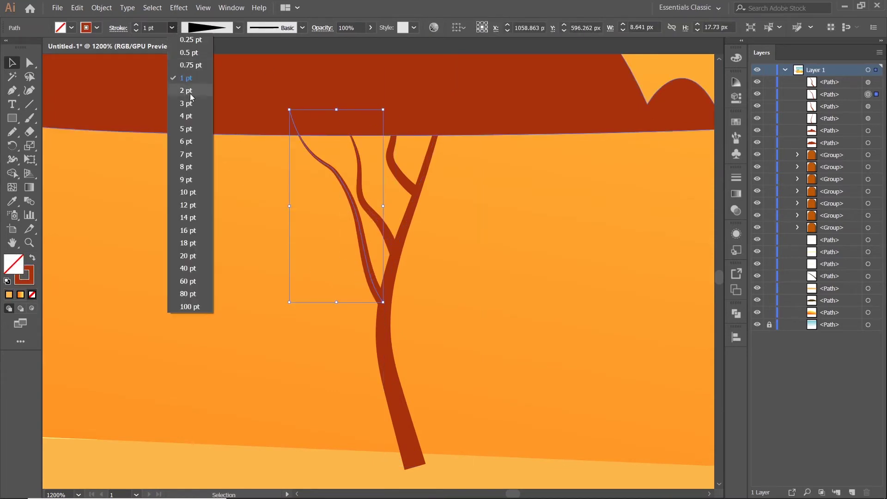
pyautogui.click(187, 89)
pyautogui.scroll(1, 409, 295)
pyautogui.moveTo(366, 284); pyautogui.dragTo(369, 302)
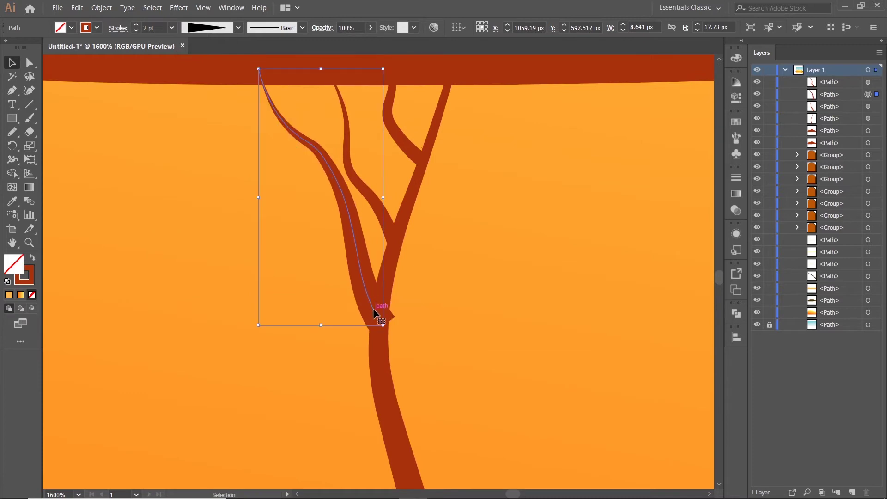
pyautogui.moveTo(383, 198); pyautogui.dragTo(377, 199)
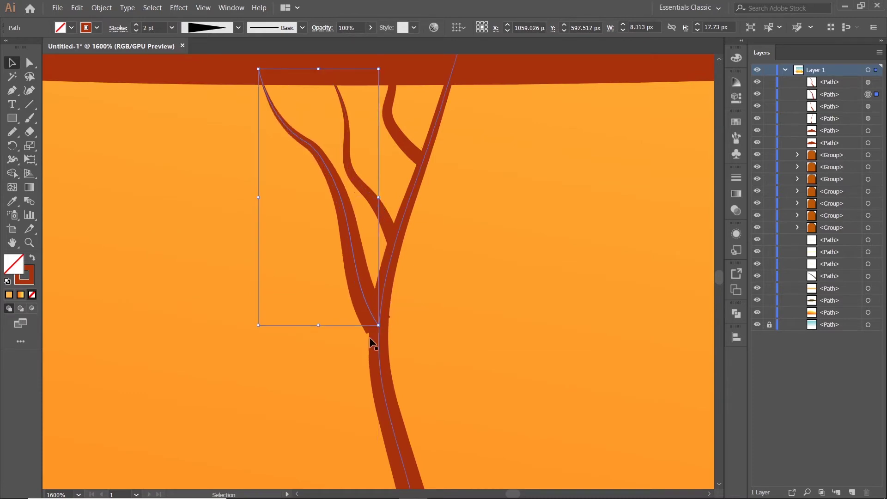
# Step: Thin the left, middle and right branches at their ends with the Width tool
pyautogui.click(12, 159)
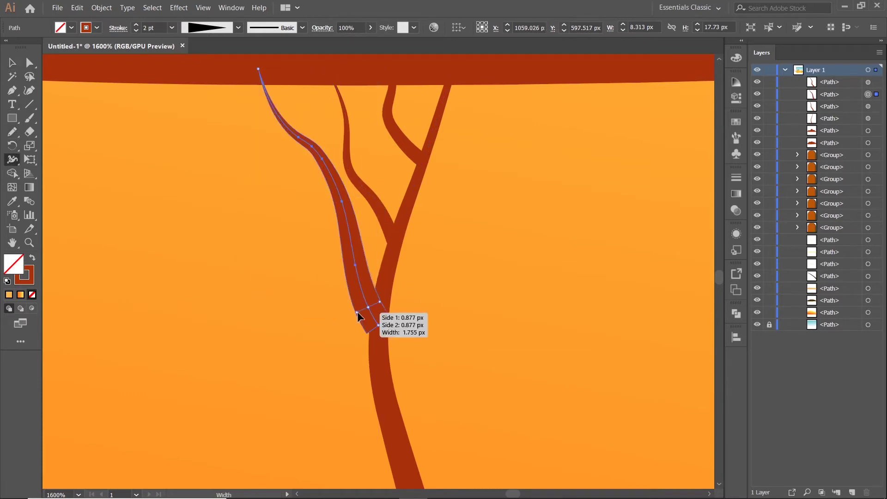
pyautogui.moveTo(357, 317); pyautogui.dragTo(372, 337)
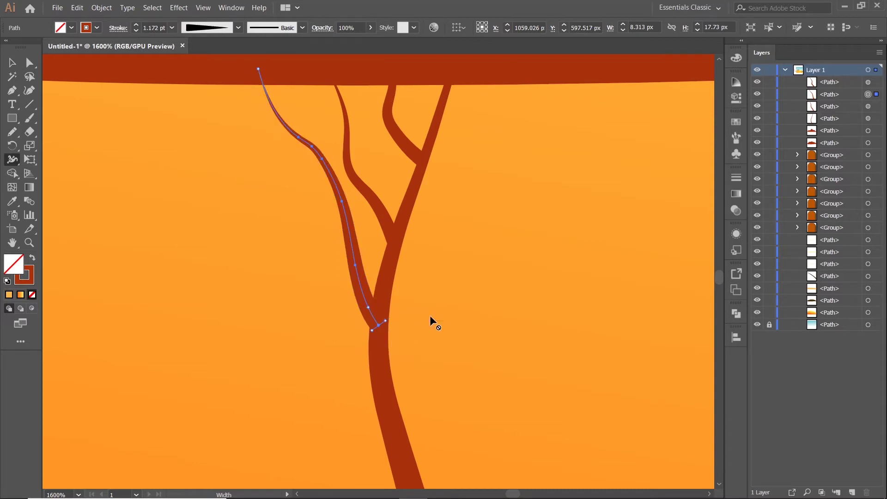
pyautogui.scroll(2, 429, 315)
pyautogui.moveTo(334, 200); pyautogui.dragTo(338, 211)
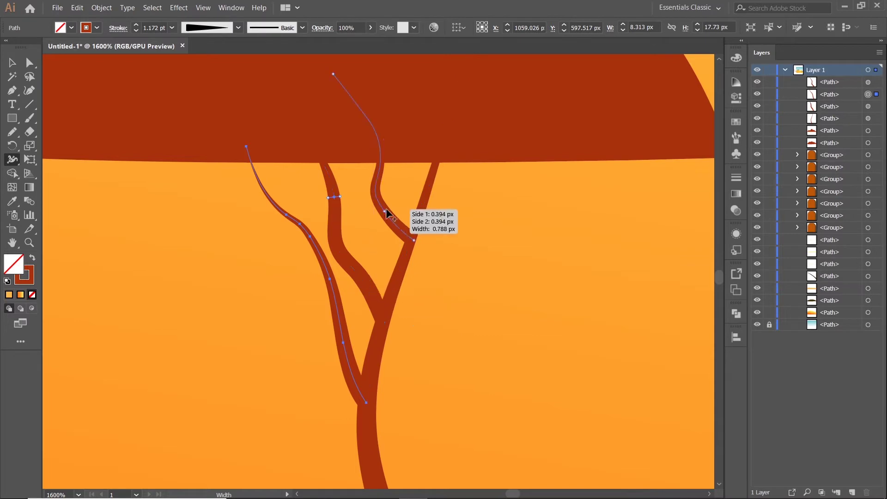
pyautogui.moveTo(392, 291)
pyautogui.mouseDown()
pyautogui.moveTo(401, 279)
pyautogui.moveTo(400, 296)
pyautogui.mouseUp()
pyautogui.scroll(-3, 402, 293)
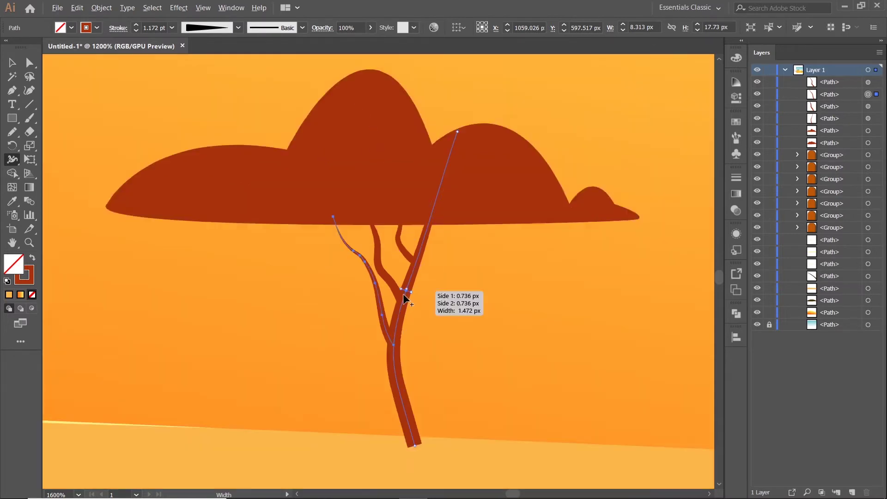
pyautogui.press('v')
# Step: Move the left branch's narrow width point further up with the Width tool
pyautogui.scroll(-2, 283, 397)
pyautogui.scroll(4, 283, 397)
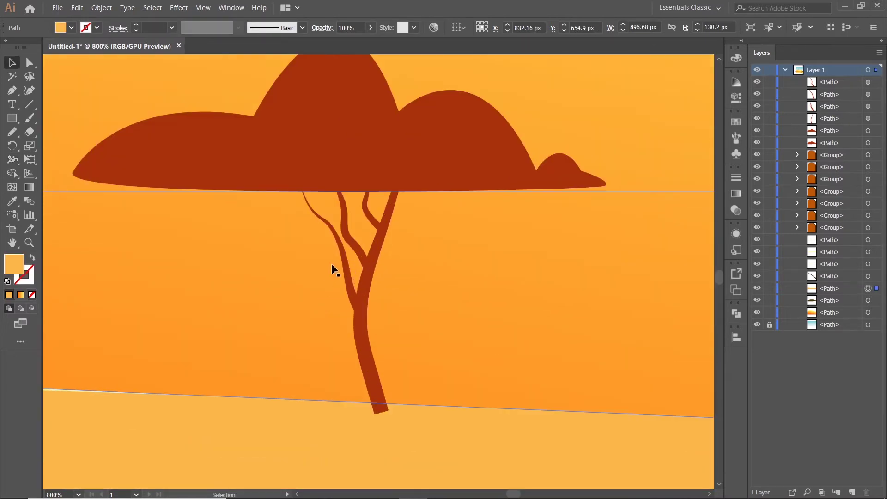
pyautogui.click(344, 265)
pyautogui.hotkey('shift', 'w')
pyautogui.scroll(1, 331, 217)
pyautogui.scroll(2, 334, 218)
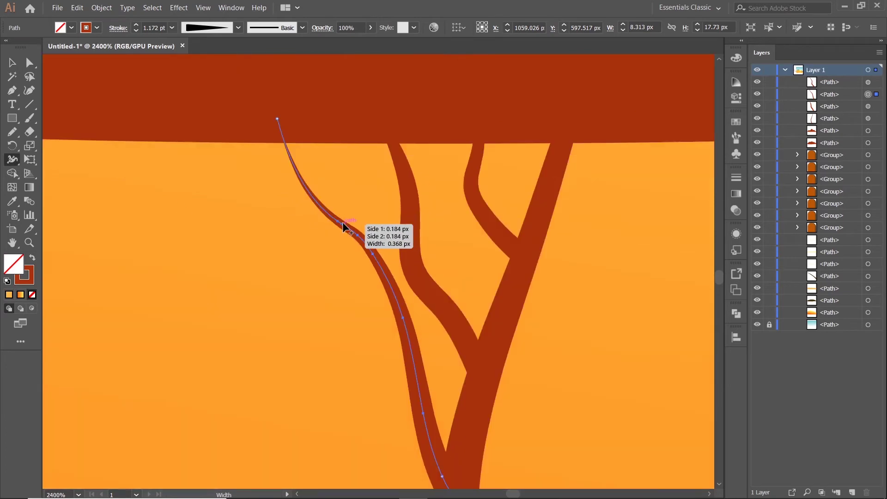
pyautogui.moveTo(354, 223); pyautogui.dragTo(303, 172)
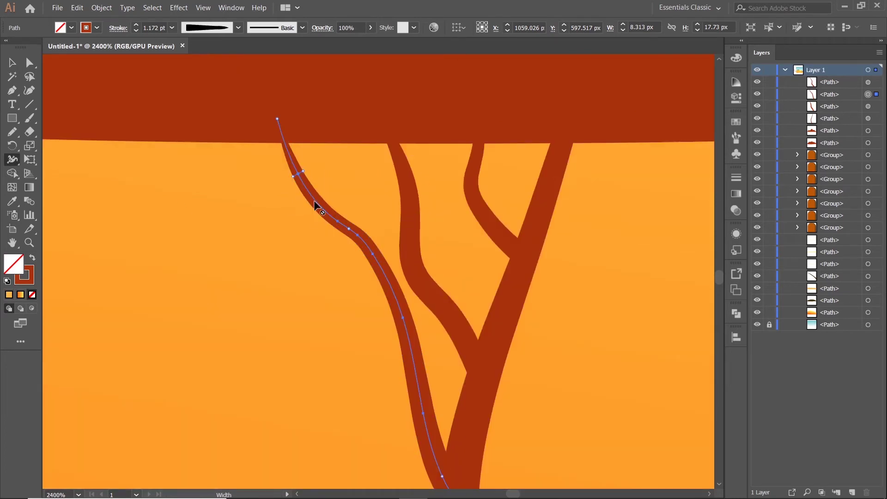
pyautogui.scroll(-5, 315, 201)
# Step: Group the canopy and branches into a single tree
pyautogui.click(13, 62)
pyautogui.scroll(1, 325, 229)
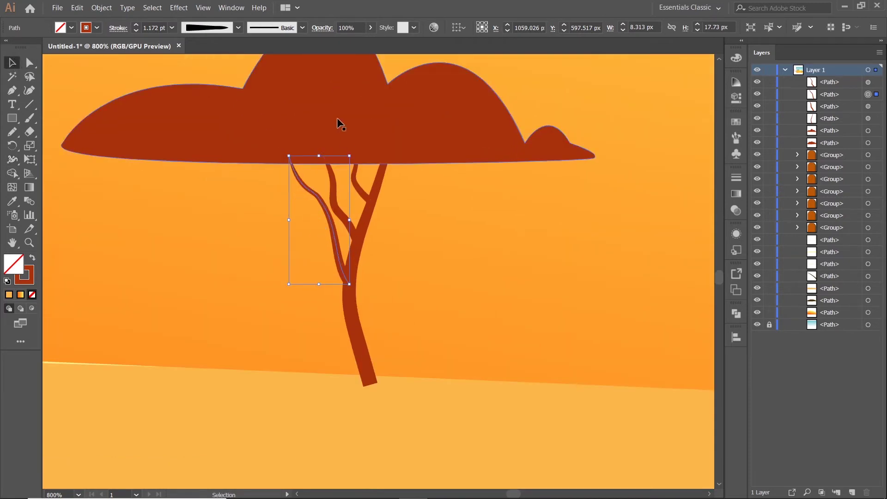
pyautogui.keyDown('shift'); pyautogui.click(338, 122); pyautogui.keyUp('shift')
pyautogui.keyDown('shift'); pyautogui.click(337, 191); pyautogui.keyUp('shift')
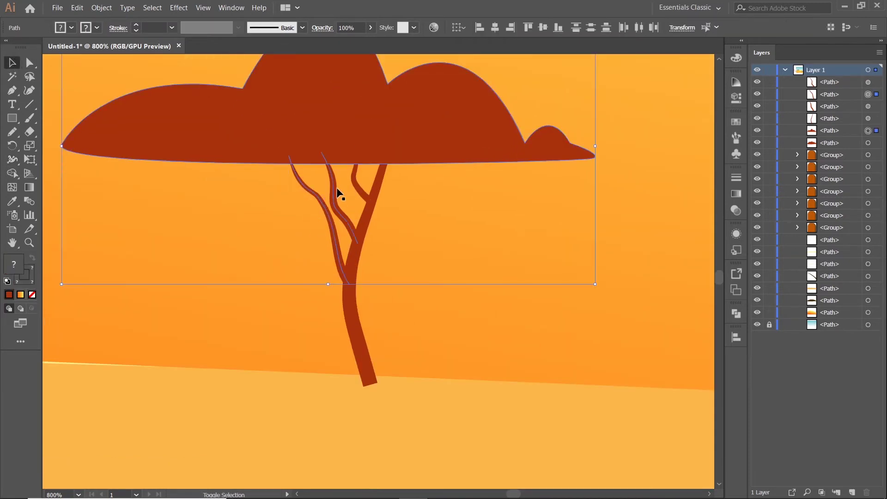
pyautogui.rightClick(363, 214)
pyautogui.click(400, 273)
pyautogui.scroll(-2, 401, 275)
pyautogui.scroll(-3, 465, 197)
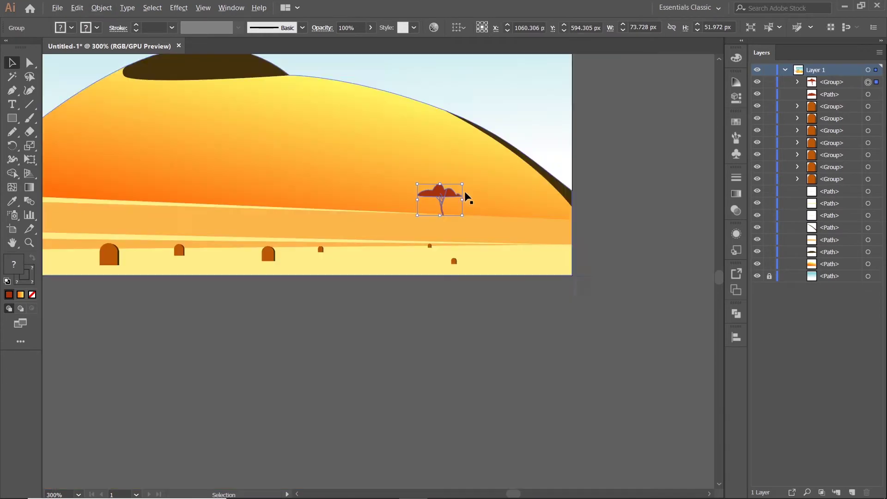
pyautogui.click(615, 163)
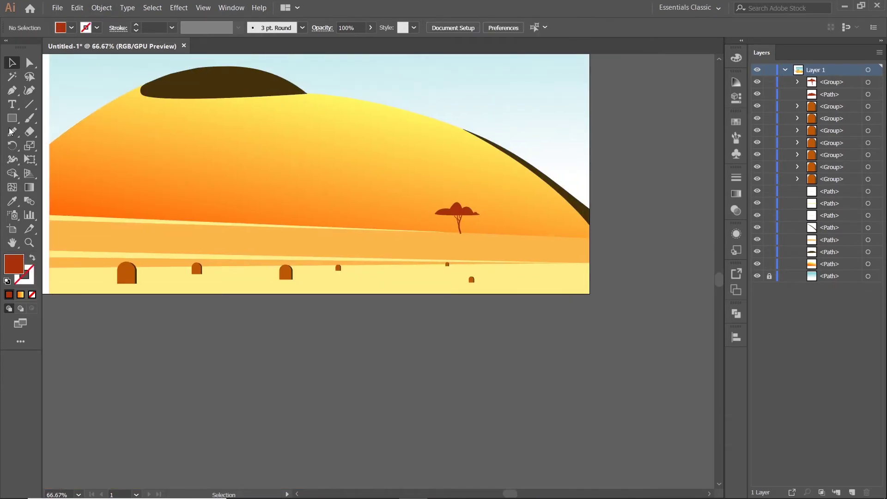
# Step: Move the spare red canopy shape up onto the dune
pyautogui.scroll(-1, 352, 245)
pyautogui.scroll(1, 111, 164)
pyautogui.click(116, 160)
pyautogui.moveTo(118, 162)
pyautogui.mouseDown()
pyautogui.moveTo(547, 271)
pyautogui.moveTo(536, 272)
pyautogui.mouseUp()
# Step: Shrink and slightly tilt the spare canopy, nudging it up and right
pyautogui.scroll(1, 574, 275)
pyautogui.scroll(2, 484, 199)
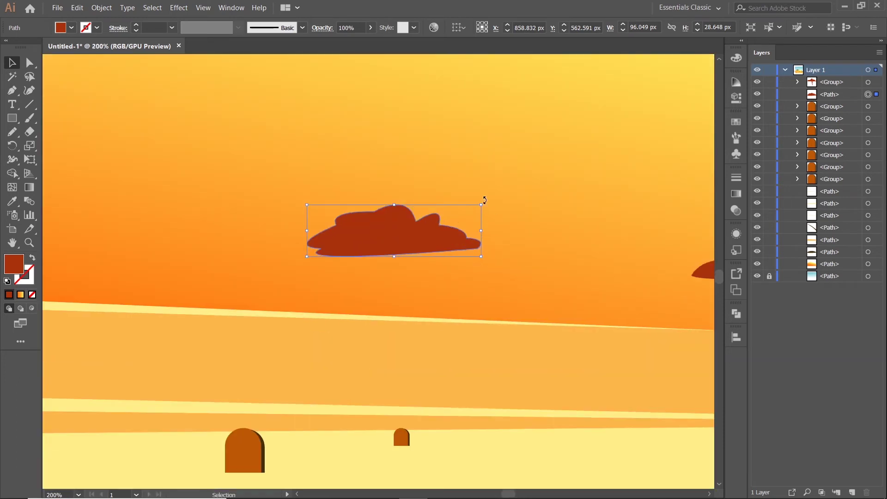
pyautogui.moveTo(484, 199)
pyautogui.mouseDown()
pyautogui.moveTo(483, 214)
pyautogui.moveTo(405, 238)
pyautogui.mouseUp()
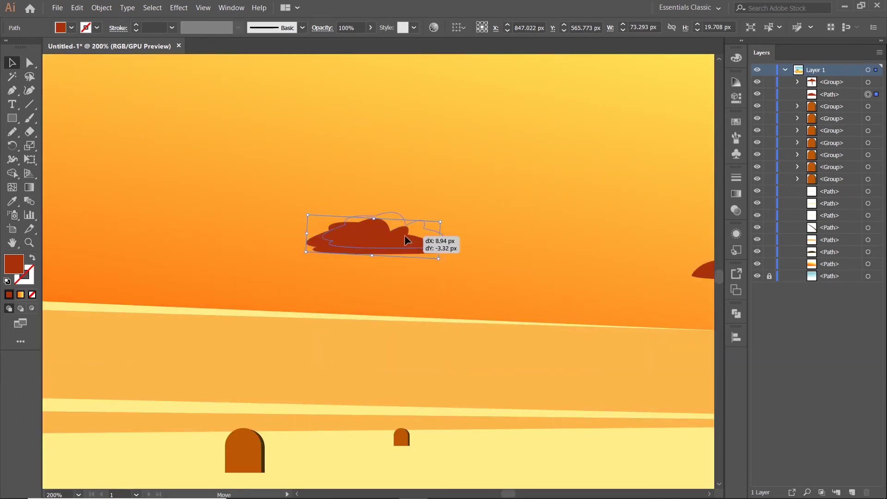
pyautogui.scroll(-3, 421, 258)
pyautogui.scroll(2, 384, 203)
pyautogui.moveTo(388, 204)
pyautogui.mouseDown()
pyautogui.moveTo(369, 209)
pyautogui.moveTo(375, 203)
pyautogui.mouseUp()
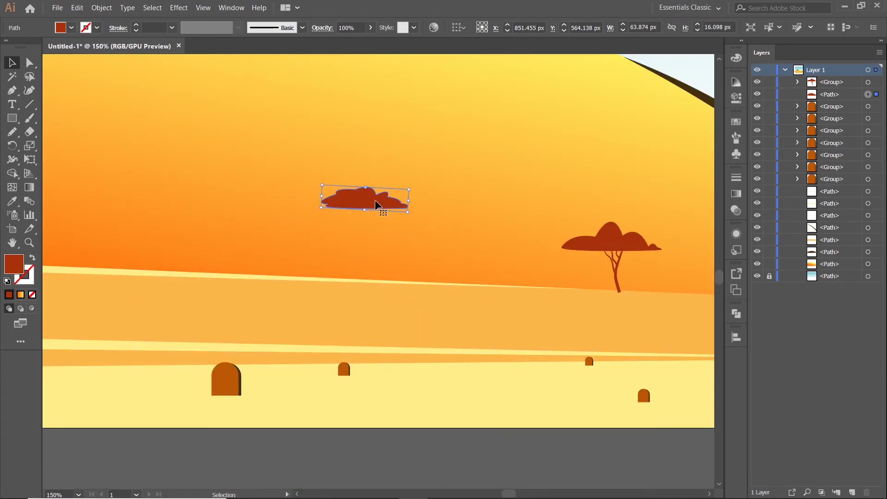
# Step: Draw a trunk from the canopy to the sand with the existing trunk's dark stroke
pyautogui.press('n')
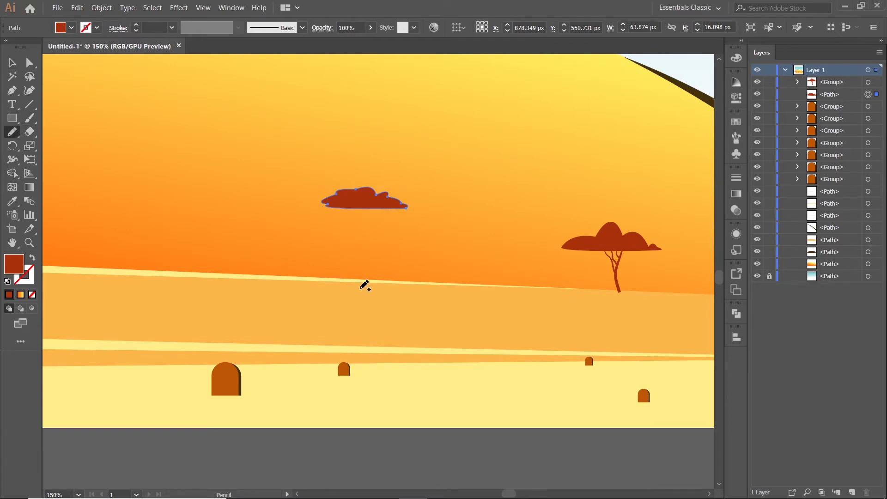
pyautogui.scroll(1, 357, 279)
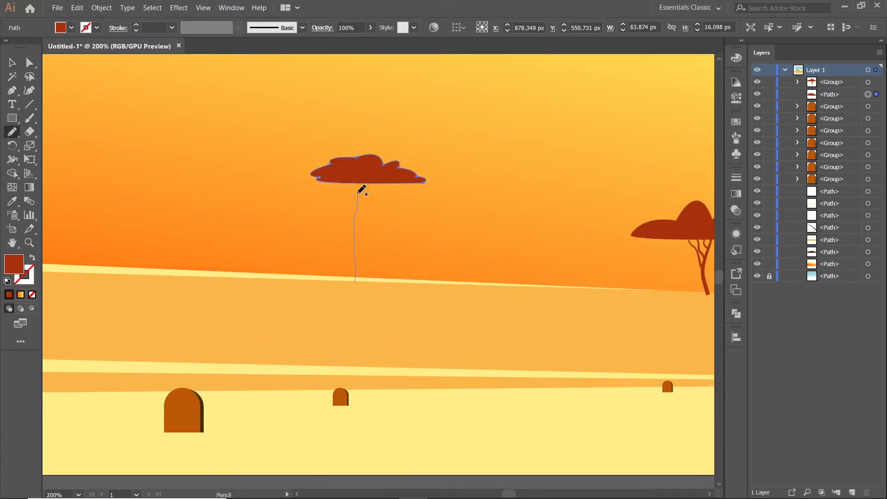
pyautogui.moveTo(357, 194); pyautogui.dragTo(356, 177)
pyautogui.press('i')
pyautogui.click(707, 273)
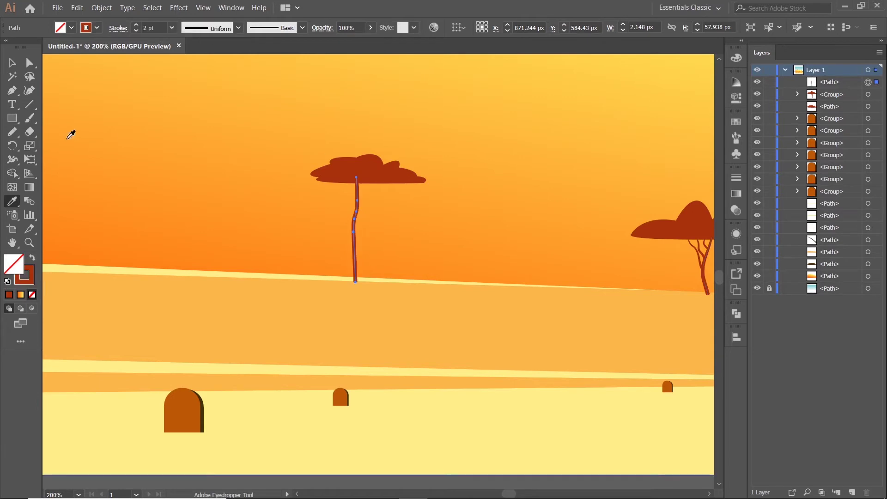
pyautogui.press('v')
# Step: Give the new trunk a tapered 3 pt stroke and widen its upper part below the canopy
pyautogui.click(238, 28)
pyautogui.click(205, 119)
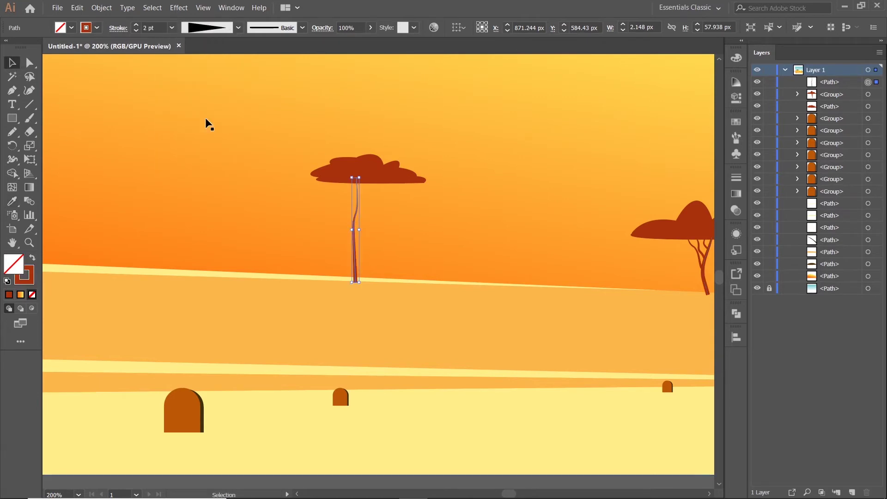
pyautogui.click(171, 27)
pyautogui.click(188, 110)
pyautogui.click(12, 160)
pyautogui.scroll(2, 356, 203)
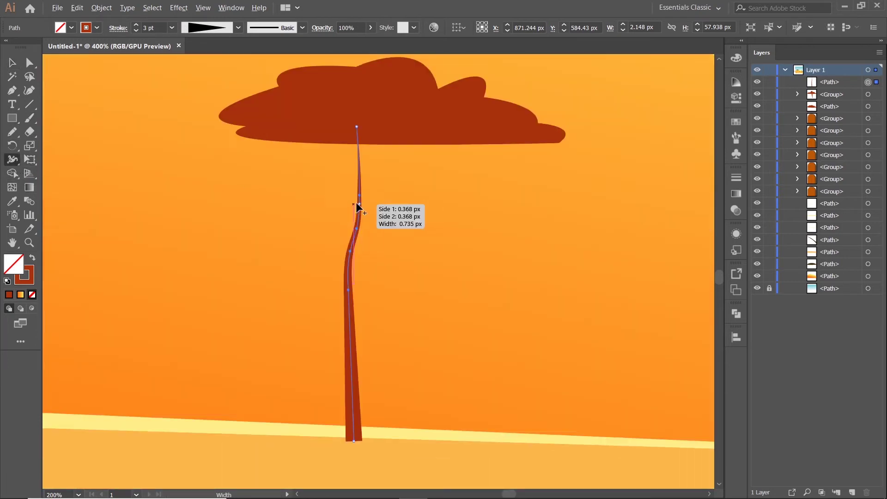
pyautogui.moveTo(360, 189); pyautogui.dragTo(362, 189)
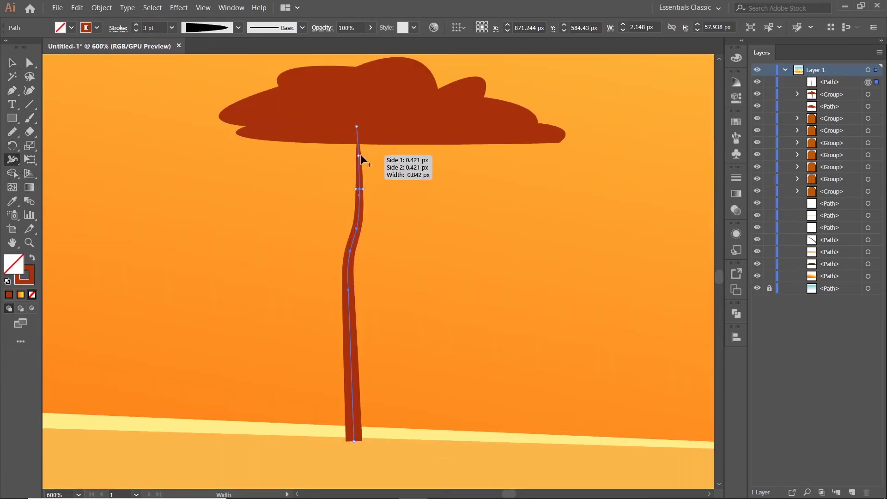
pyautogui.moveTo(359, 157); pyautogui.dragTo(362, 154)
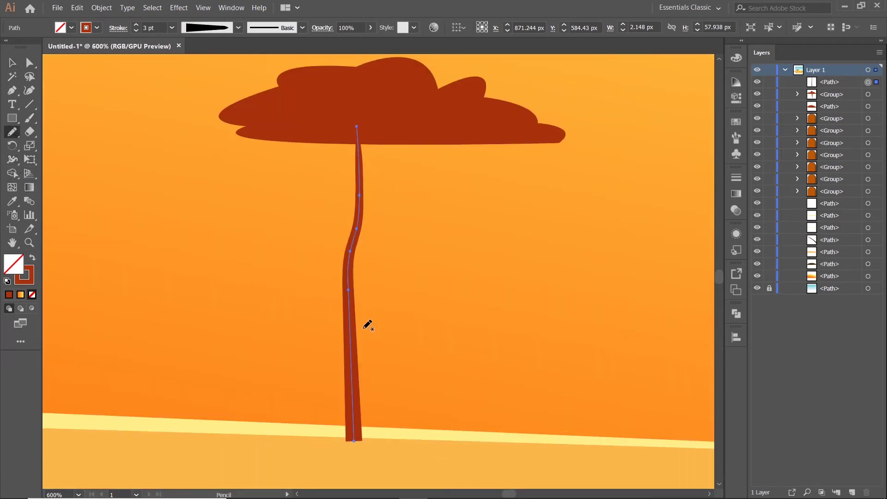
# Step: Draw a branch with the trunk's style and tapered width profile, its base meeting the trunk
pyautogui.moveTo(430, 125); pyautogui.dragTo(427, 124)
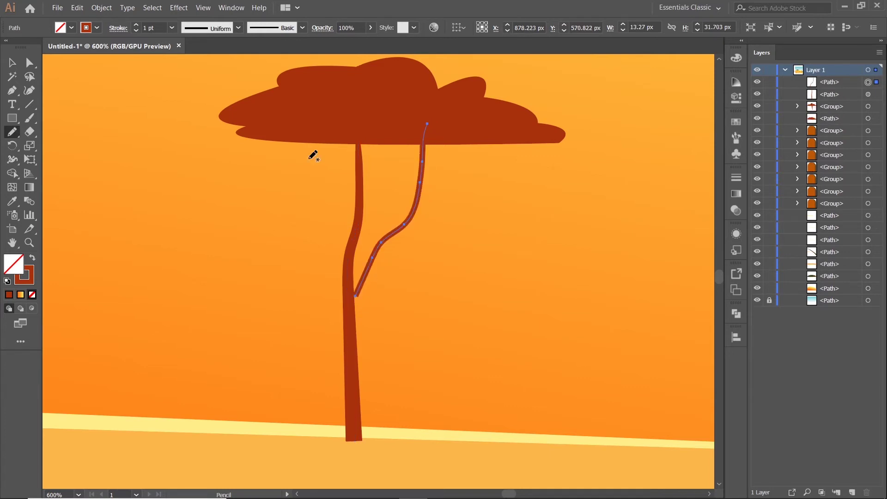
pyautogui.press('i')
pyautogui.click(363, 188)
pyautogui.click(11, 63)
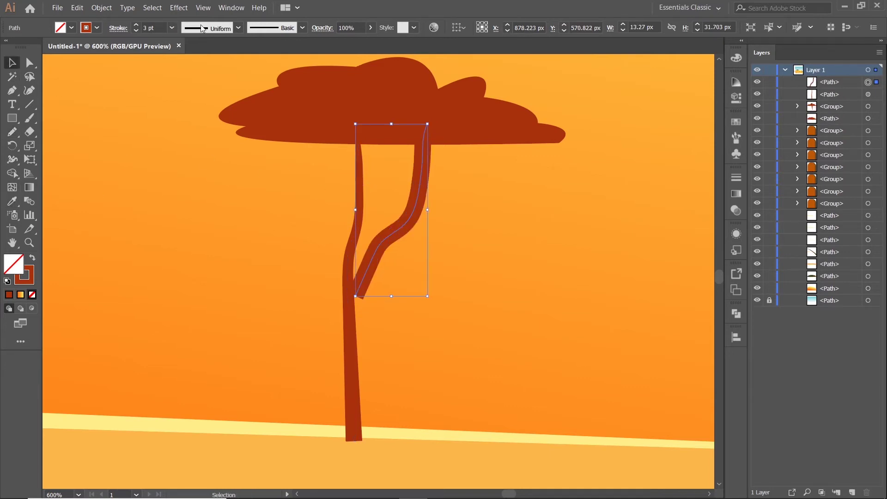
pyautogui.click(239, 28)
pyautogui.click(207, 123)
pyautogui.hotkey('ctrl', '=')
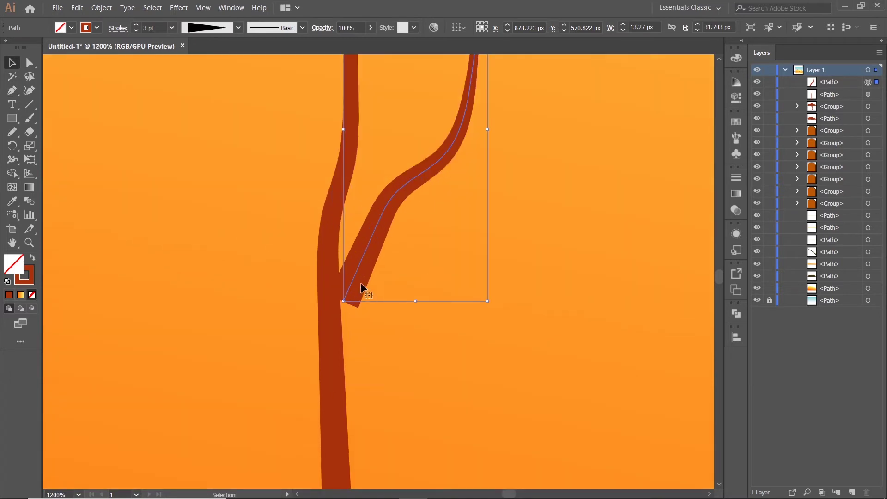
pyautogui.moveTo(361, 282); pyautogui.dragTo(334, 298)
# Step: Adjust the branch's width at the trunk junction and higher up with the Width tool
pyautogui.click(12, 159)
pyautogui.hotkey('ctrl', '-')
pyautogui.hotkey('ctrl', '-')
pyautogui.hotkey('ctrl', '-')
pyautogui.hotkey('ctrl', '=')
pyautogui.hotkey('ctrl', '=')
pyautogui.hotkey('ctrl', '=')
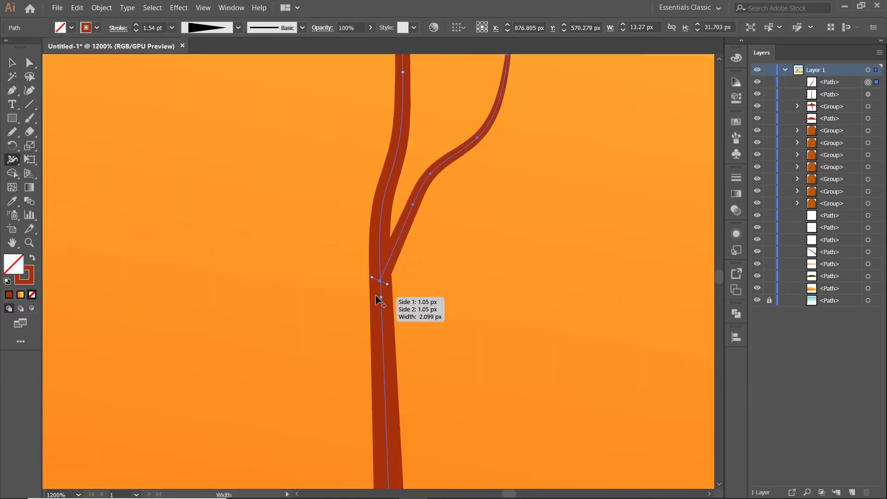
pyautogui.hotkey('ctrl', '=')
pyautogui.hotkey('ctrl', '=')
pyautogui.hotkey('ctrl', '=')
pyautogui.moveTo(374, 242); pyautogui.dragTo(386, 241)
pyautogui.hotkey('ctrl', '-')
pyautogui.hotkey('ctrl', '-')
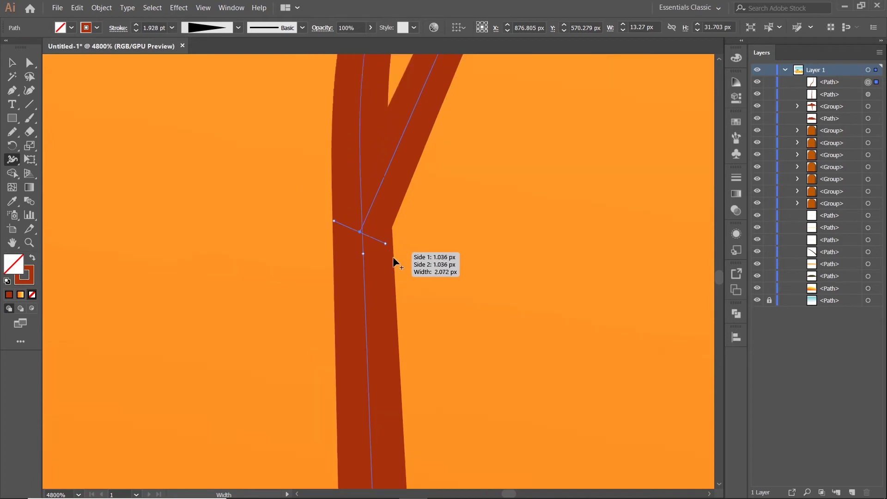
pyautogui.hotkey('ctrl', '-')
pyautogui.hotkey('ctrl', '-')
pyautogui.hotkey('ctrl', '-')
pyautogui.hotkey('ctrl', '=')
pyautogui.moveTo(383, 179); pyautogui.dragTo(387, 182)
pyautogui.hotkey('ctrl', '-')
pyautogui.hotkey('ctrl', '-')
pyautogui.hotkey('ctrl', '-')
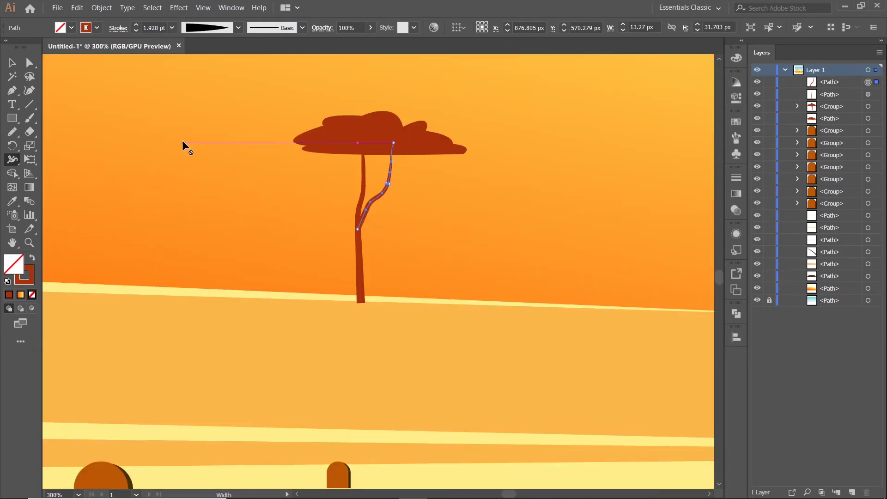
# Step: Draw a second branch into the canopy's left side with the trunk's style and a pointed taper
pyautogui.press('n')
pyautogui.hotkey('ctrl', '=')
pyautogui.hotkey('ctrl', '=')
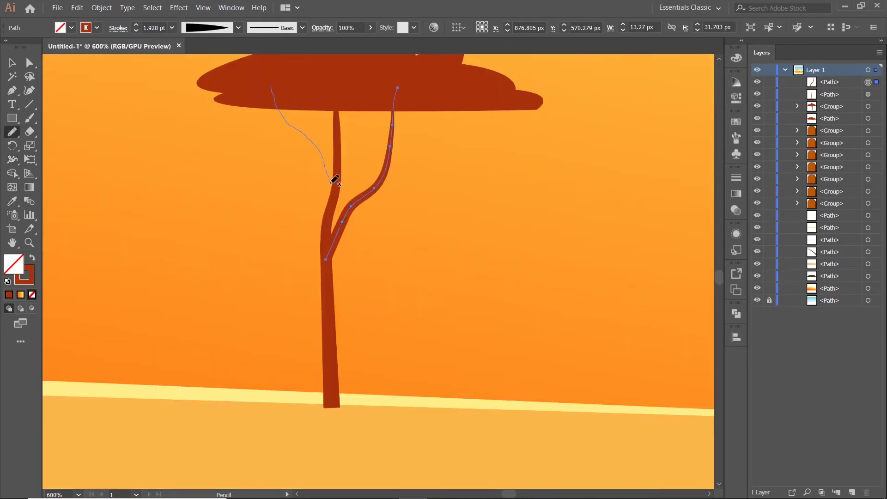
pyautogui.moveTo(331, 183); pyautogui.dragTo(331, 186)
pyautogui.click(13, 202)
pyautogui.click(337, 150)
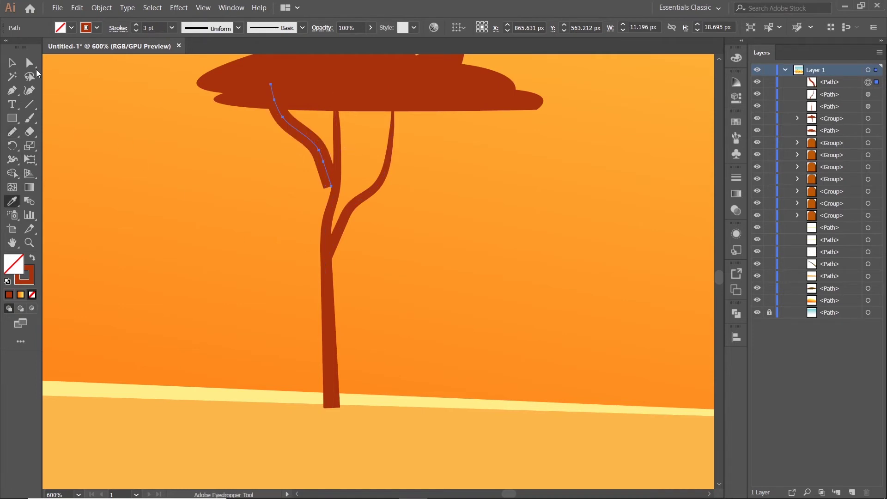
pyautogui.press('v')
pyautogui.click(239, 28)
pyautogui.click(196, 121)
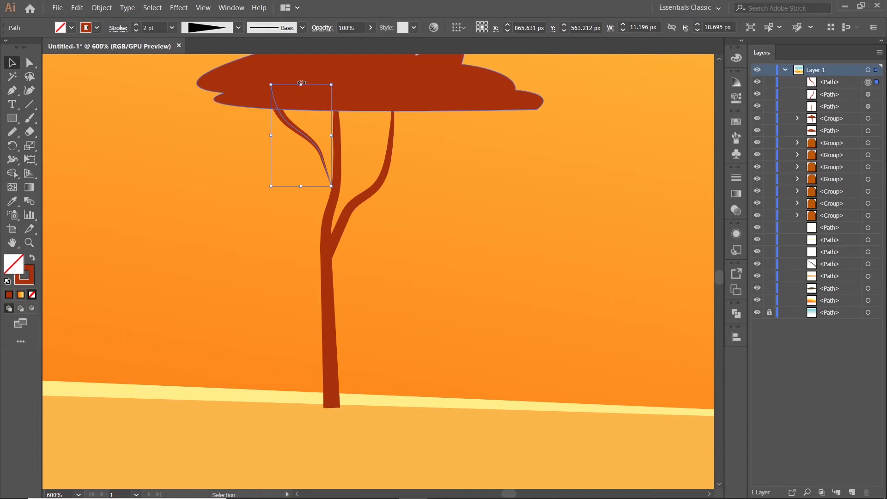
# Step: Reflect the left branch, narrow it, and move it up to join the trunk below the canopy
pyautogui.moveTo(301, 85); pyautogui.dragTo(301, 291)
pyautogui.moveTo(331, 238); pyautogui.dragTo(218, 234)
pyautogui.moveTo(255, 256); pyautogui.dragTo(320, 158)
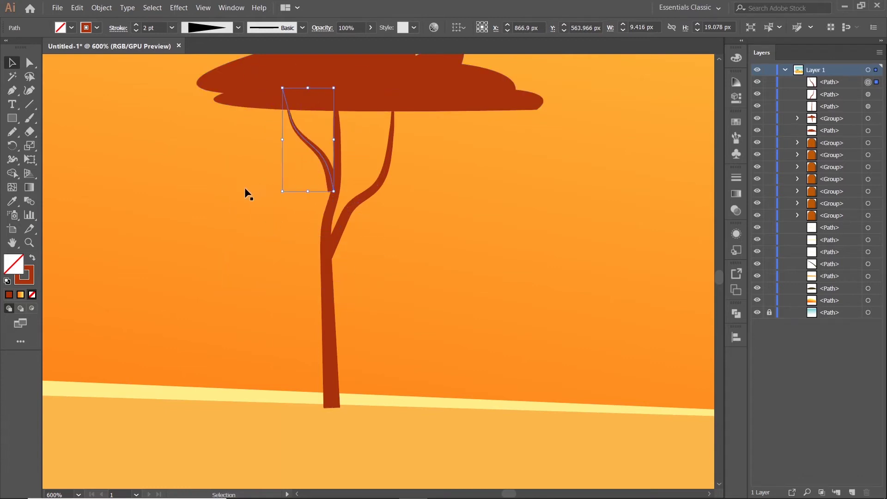
pyautogui.scroll(5, 301, 178)
pyautogui.moveTo(303, 223); pyautogui.dragTo(293, 210)
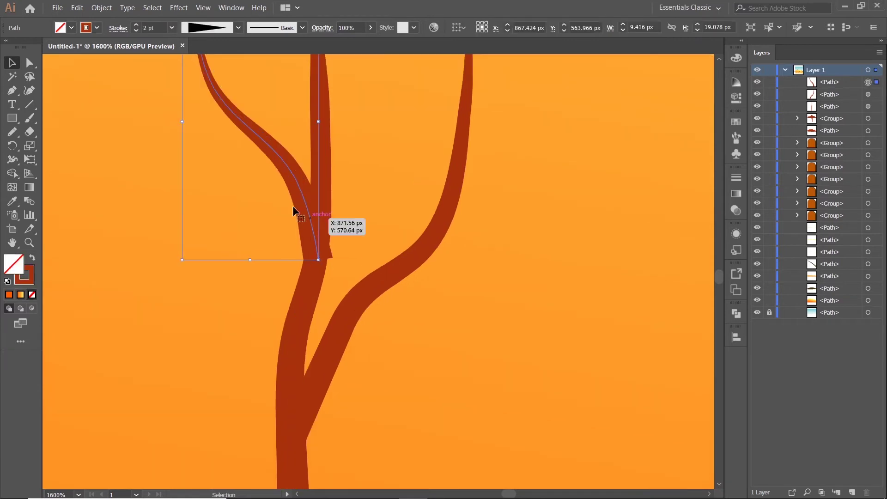
# Step: Narrow the left branch's lower end with the Width tool, then select the canopy and trunk
pyautogui.click(12, 161)
pyautogui.scroll(2, 323, 256)
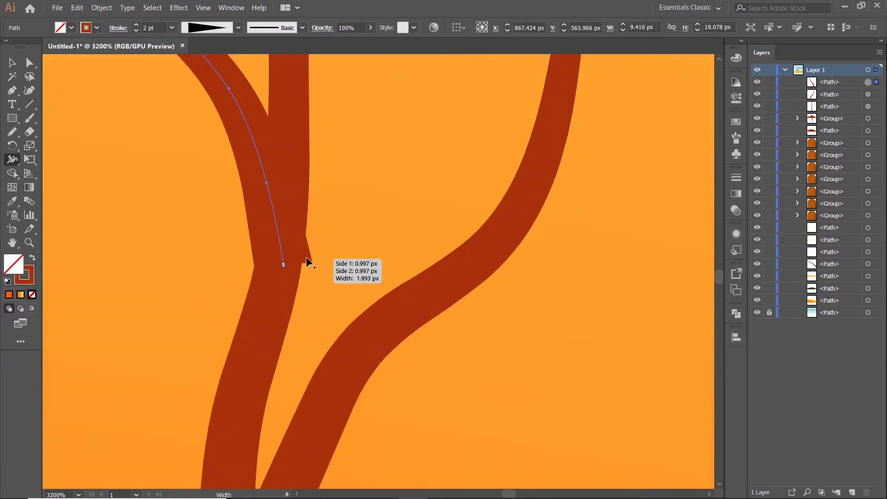
pyautogui.moveTo(312, 260); pyautogui.dragTo(298, 266)
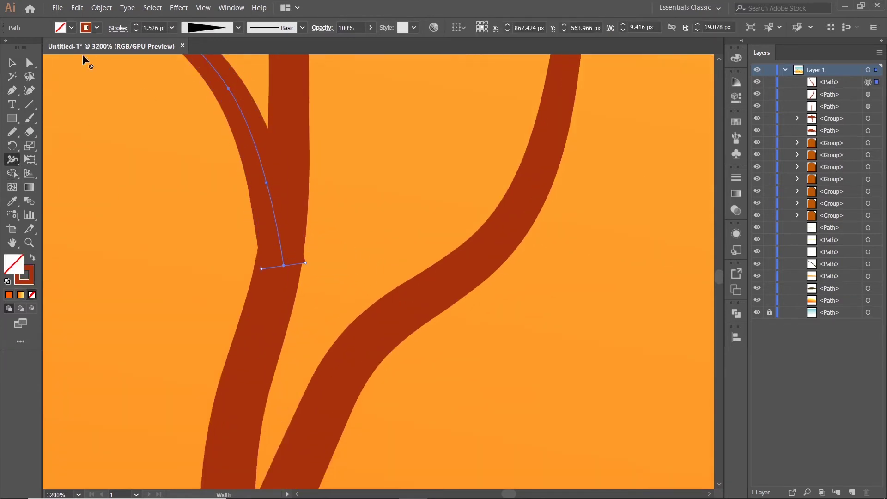
pyautogui.click(12, 62)
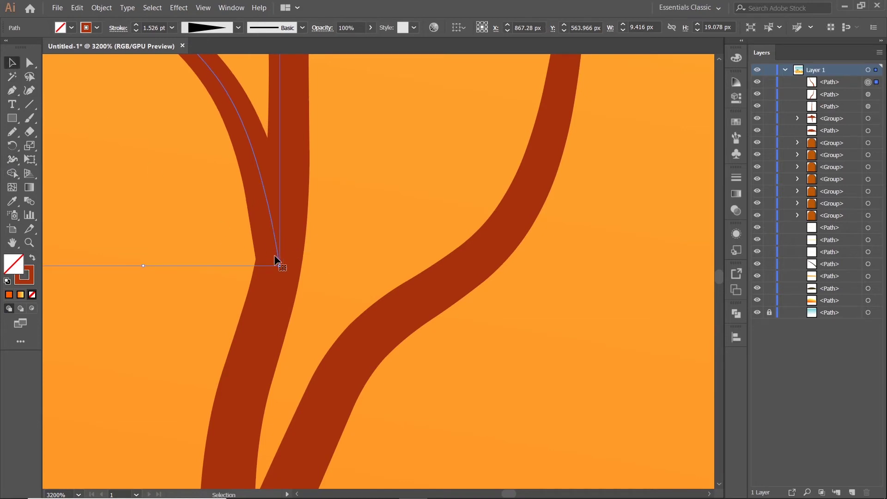
pyautogui.scroll(-5, 282, 257)
pyautogui.keyDown('shift'); pyautogui.click(360, 111); pyautogui.keyUp('shift')
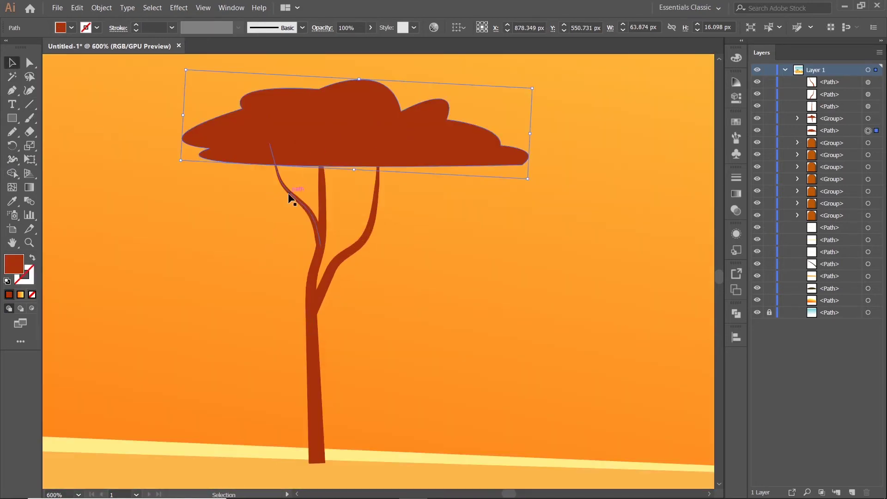
pyautogui.keyDown('shift'); pyautogui.click(321, 201); pyautogui.keyUp('shift')
# Step: Group the tree's branches, trunk and canopy into one object
pyautogui.rightClick(370, 214)
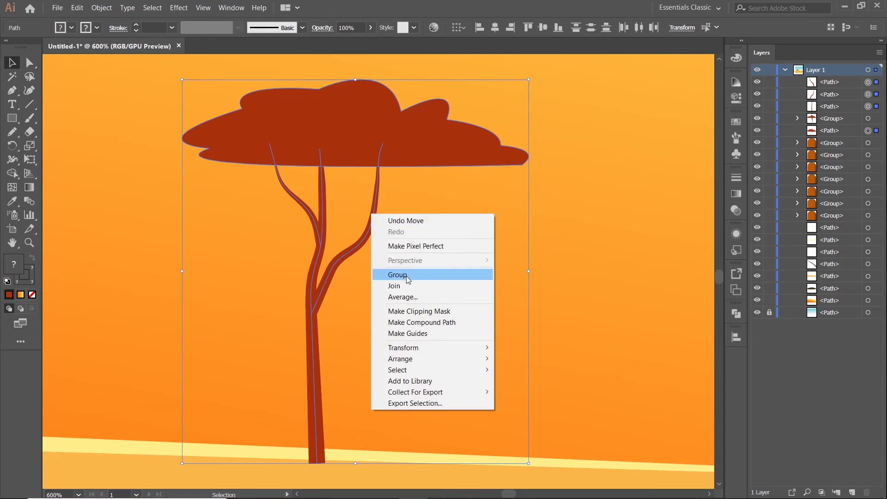
pyautogui.click(407, 275)
pyautogui.scroll(-5, 393, 263)
pyautogui.scroll(-2, 393, 263)
pyautogui.click(453, 392)
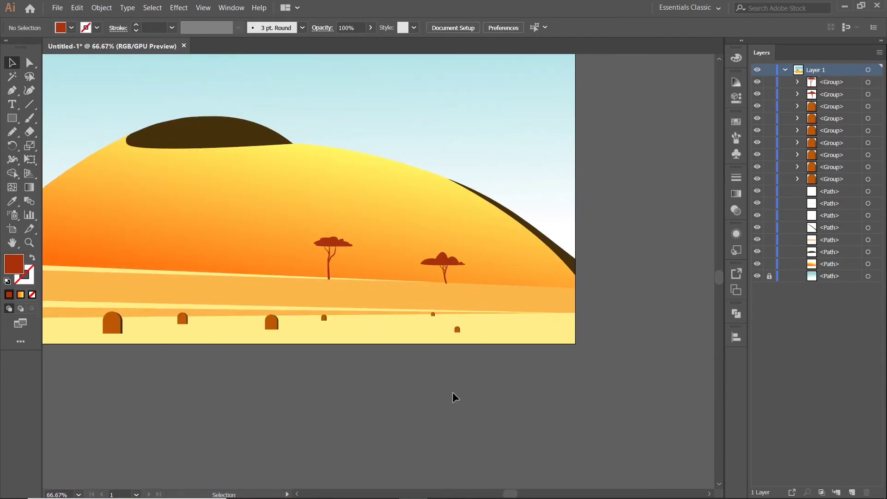
# Step: Enlarge the left acacia slightly by dragging its top corner
pyautogui.scroll(2, 339, 259)
pyautogui.click(335, 237)
pyautogui.moveTo(336, 225); pyautogui.dragTo(375, 233)
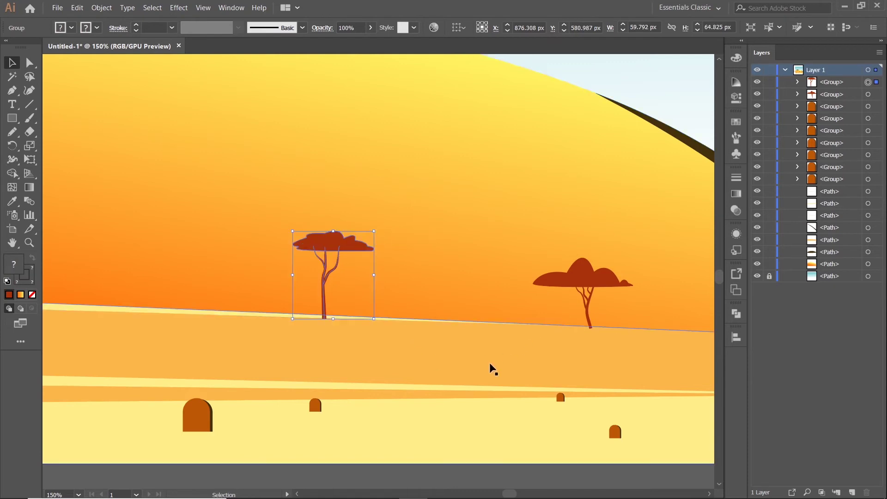
pyautogui.scroll(-2, 461, 368)
pyautogui.hotkey('ctrl', 'shift', 'a')
pyautogui.click(175, 251)
pyautogui.scroll(-2, 174, 251)
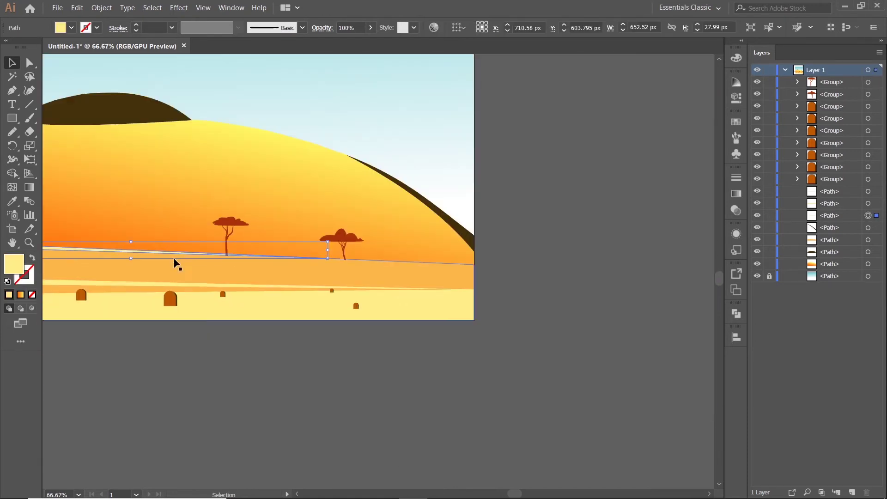
pyautogui.click(433, 376)
# Step: Group the right and left acacia trees together
pyautogui.moveTo(495, 325); pyautogui.dragTo(652, 324)
pyautogui.scroll(2, 496, 280)
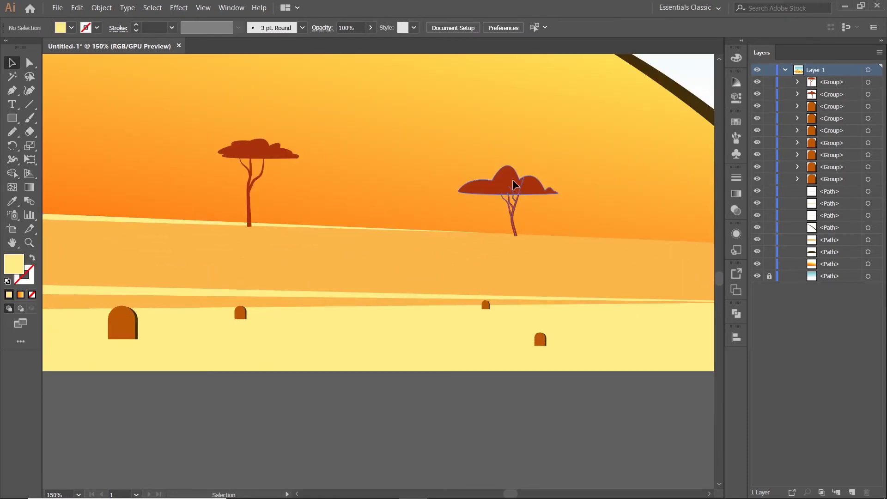
pyautogui.click(513, 182)
pyautogui.keyDown('shift'); pyautogui.click(279, 152); pyautogui.keyUp('shift')
pyautogui.rightClick(515, 184)
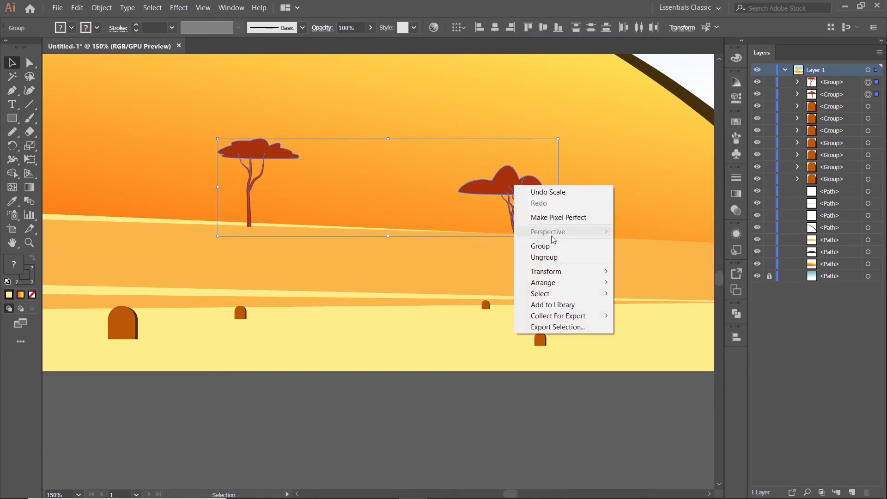
pyautogui.click(550, 243)
# Step: Move the tree group lower in the Layers panel, behind the sand bands
pyautogui.moveTo(588, 409); pyautogui.dragTo(526, 394)
pyautogui.click(515, 257)
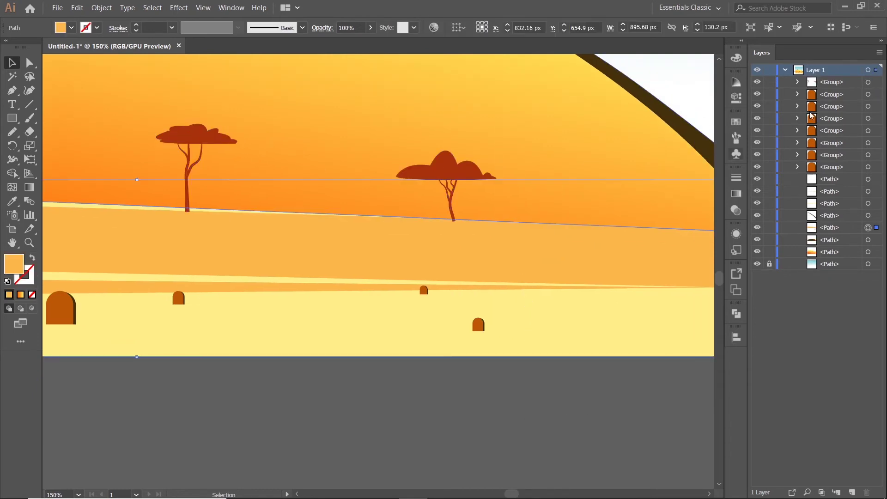
pyautogui.moveTo(852, 85); pyautogui.dragTo(852, 135)
pyautogui.moveTo(855, 233); pyautogui.dragTo(854, 234)
pyautogui.click(635, 368)
pyautogui.hotkey('ctrl', '-')
pyautogui.hotkey('ctrl', '-')
pyautogui.hotkey('ctrl', '-')
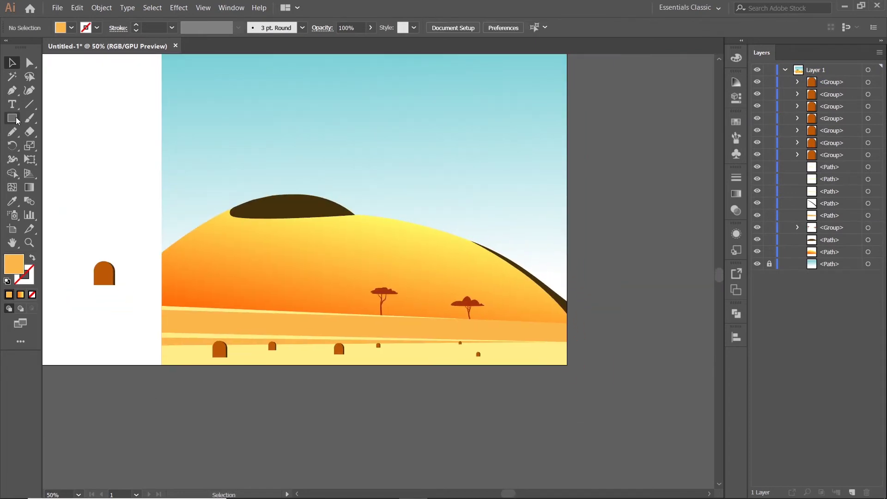
# Step: Draw an orange van-body rectangle and a Pen diamond over its top-left corner
pyautogui.moveTo(190, 145); pyautogui.dragTo(419, 211)
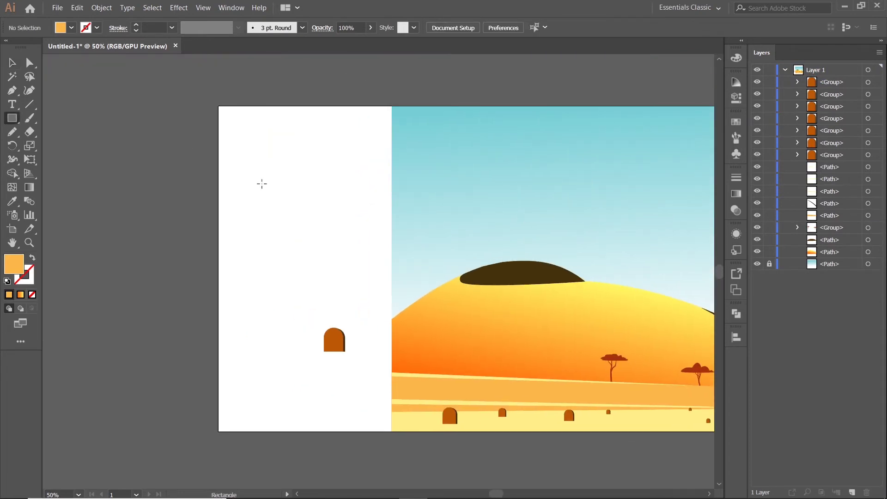
pyautogui.moveTo(262, 184); pyautogui.dragTo(330, 218)
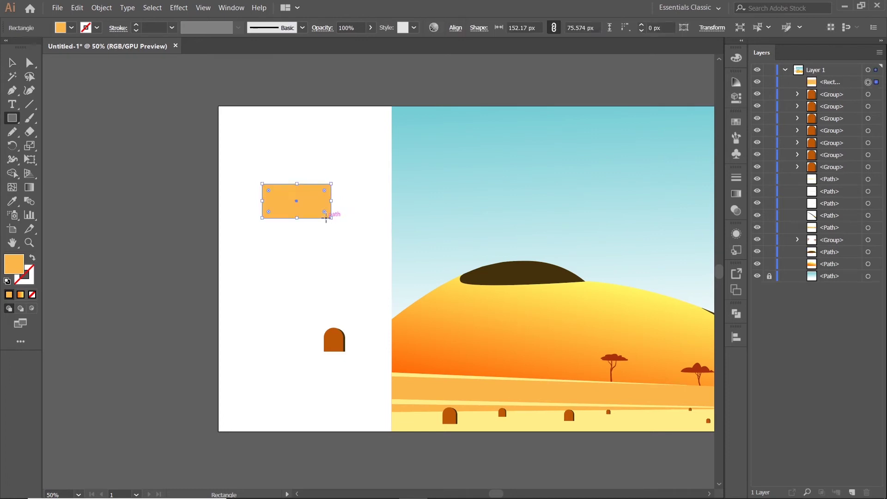
pyautogui.click(12, 62)
pyautogui.click(12, 91)
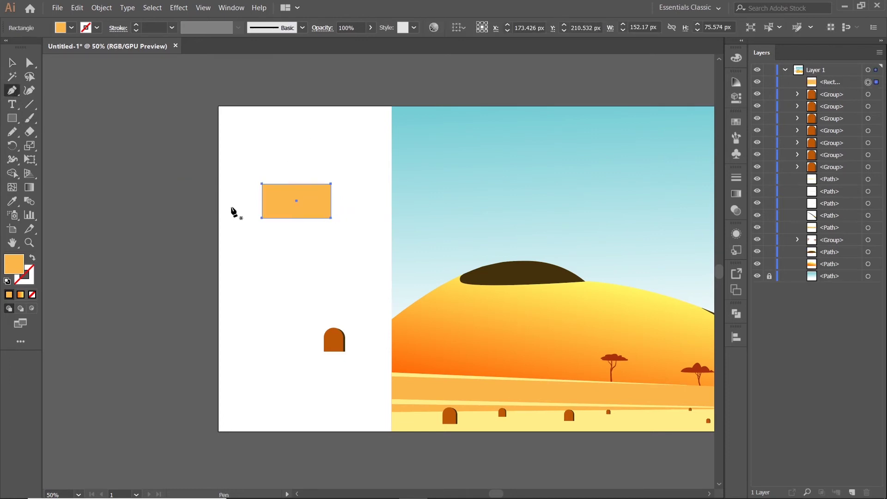
pyautogui.scroll(2, 232, 208)
pyautogui.click(287, 190)
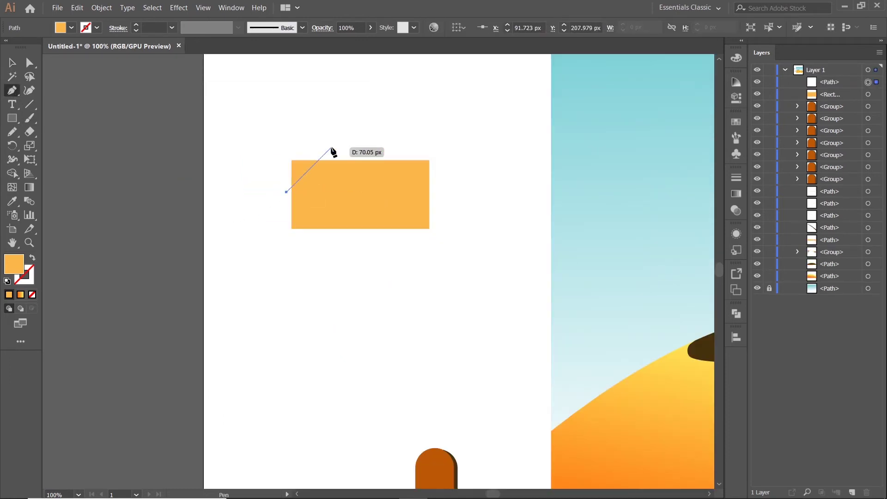
pyautogui.click(334, 147)
pyautogui.click(287, 119)
pyautogui.click(249, 145)
# Step: Cut away the rectangle's top-left corner with the Shape Builder
pyautogui.click(12, 62)
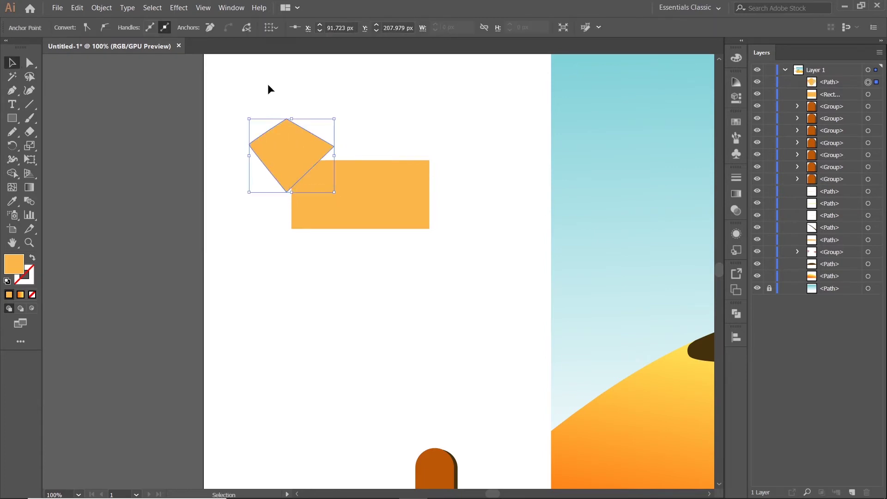
pyautogui.moveTo(267, 84); pyautogui.dragTo(319, 185)
pyautogui.hotkey('shift', 'm')
pyautogui.moveTo(312, 123); pyautogui.dragTo(252, 189)
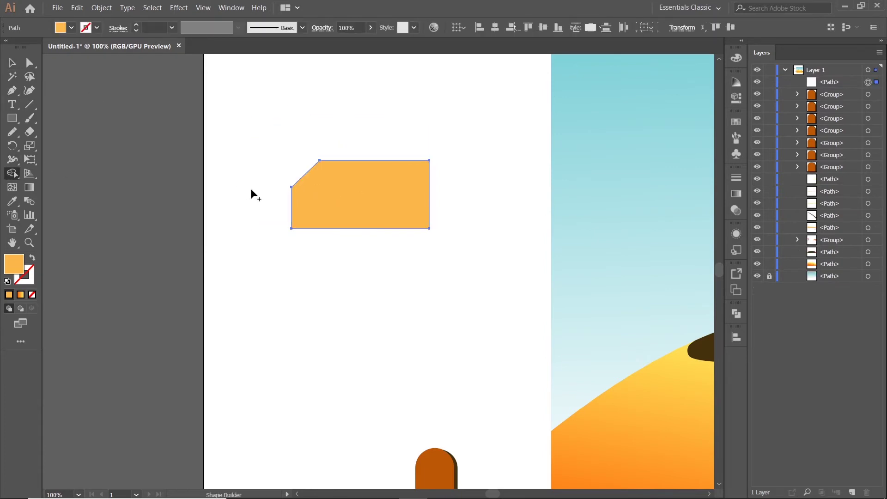
pyautogui.click(12, 62)
pyautogui.click(79, 85)
# Step: Round the cut-edge corners and then every corner of the van body with live corner widgets
pyautogui.click(351, 191)
pyautogui.press('a')
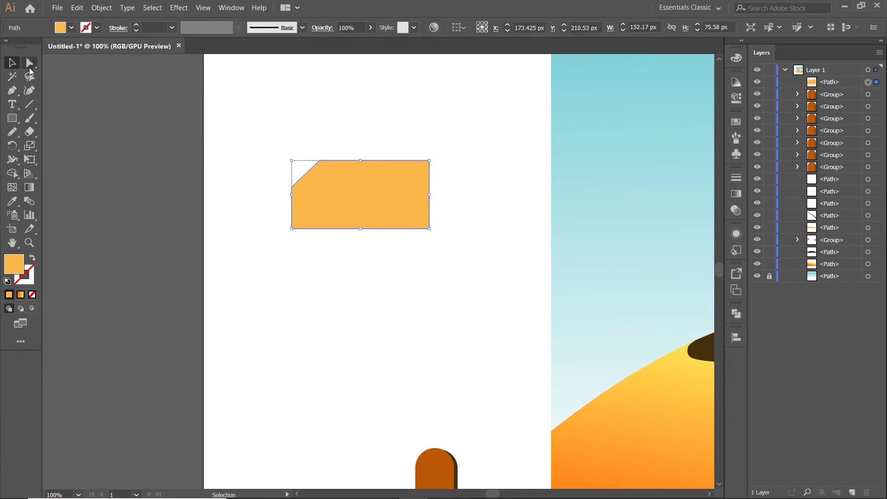
pyautogui.scroll(2, 340, 181)
pyautogui.moveTo(303, 148); pyautogui.dragTo(306, 155)
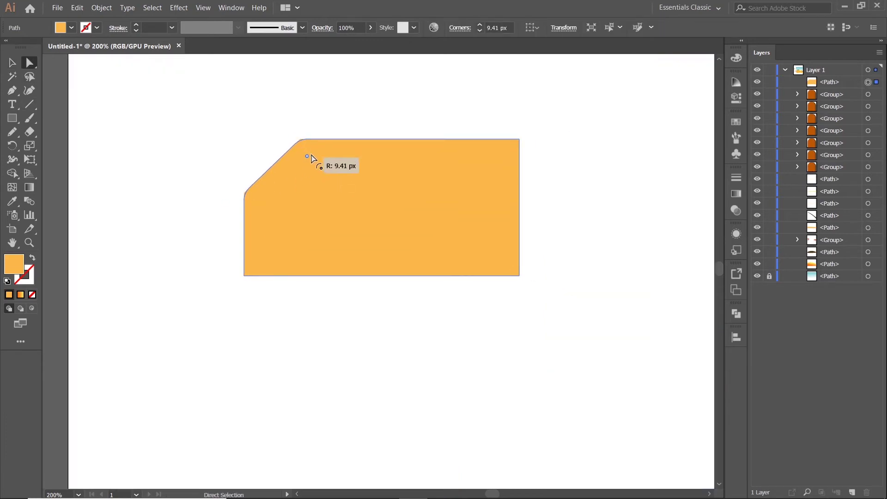
pyautogui.moveTo(258, 199); pyautogui.dragTo(273, 213)
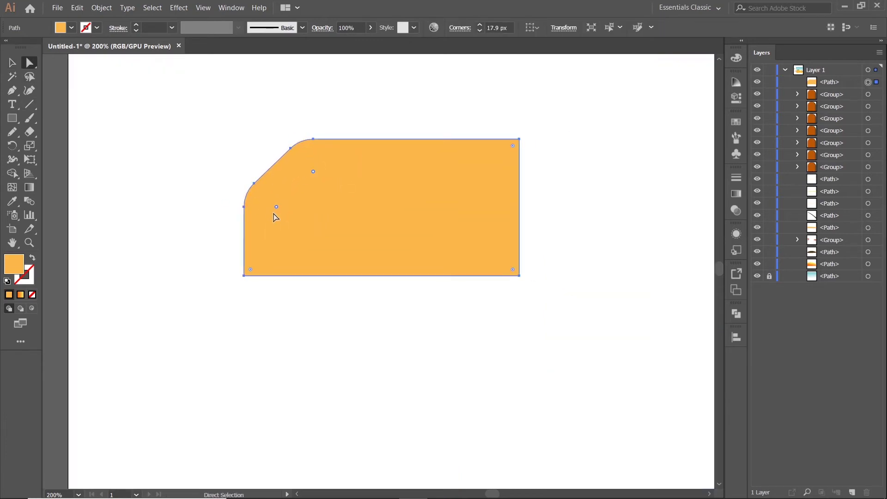
pyautogui.press('v')
pyautogui.press('a')
pyautogui.press('v')
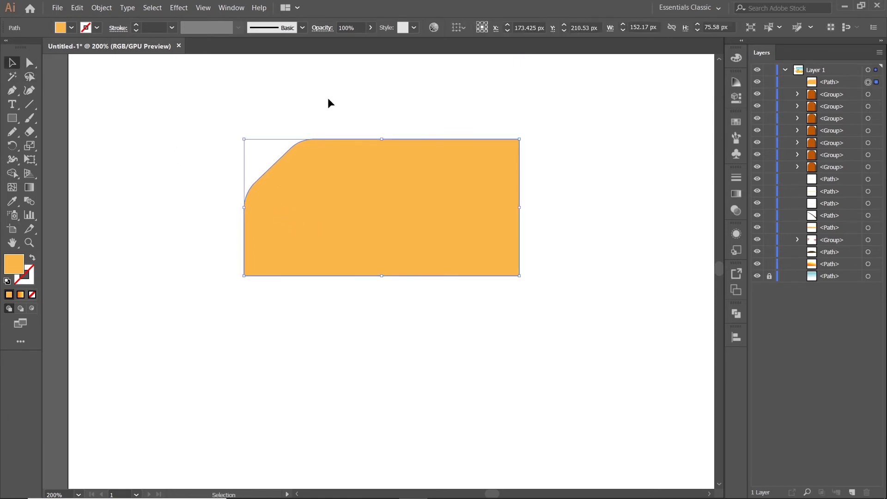
pyautogui.press('a')
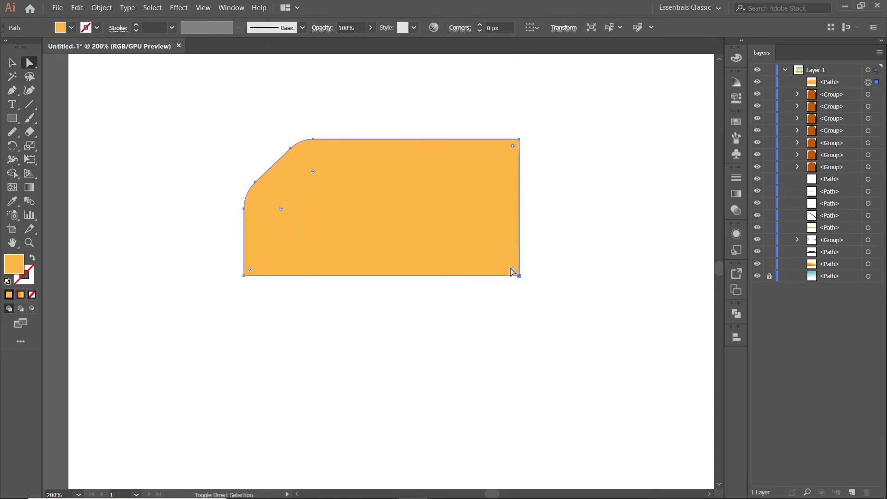
pyautogui.moveTo(250, 270); pyautogui.dragTo(251, 269)
# Step: Draw the slanted front window parallel to the cut edge and fill it dark brown
pyautogui.click(12, 90)
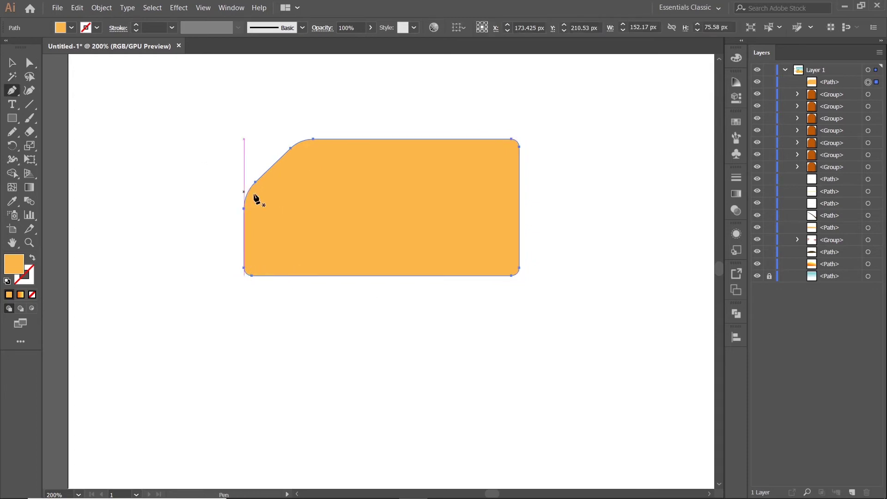
pyautogui.click(271, 199)
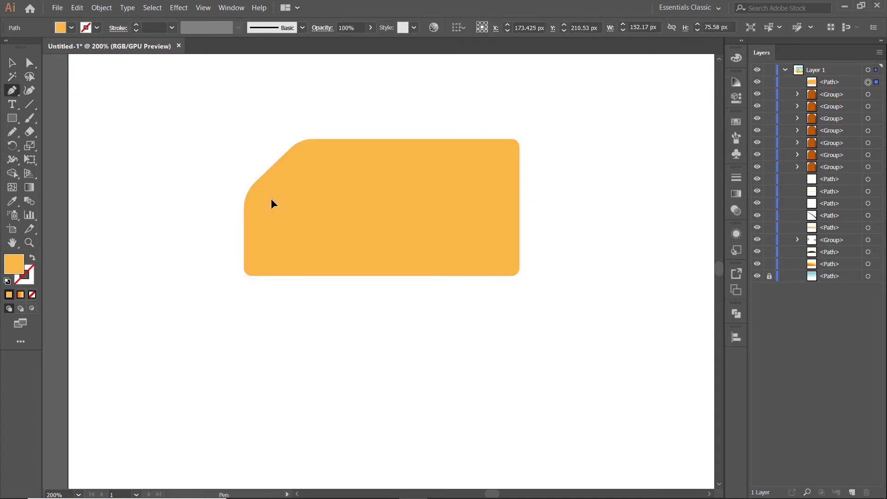
pyautogui.click(312, 161)
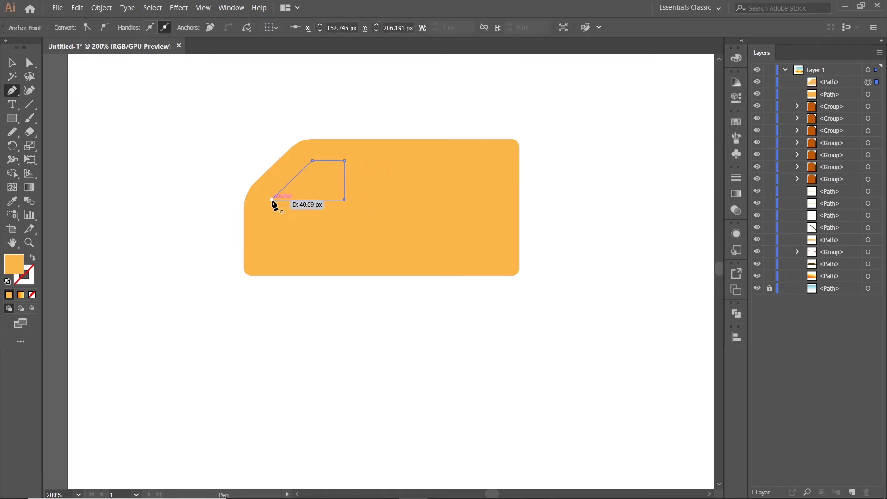
pyautogui.click(12, 63)
pyautogui.doubleClick(13, 265)
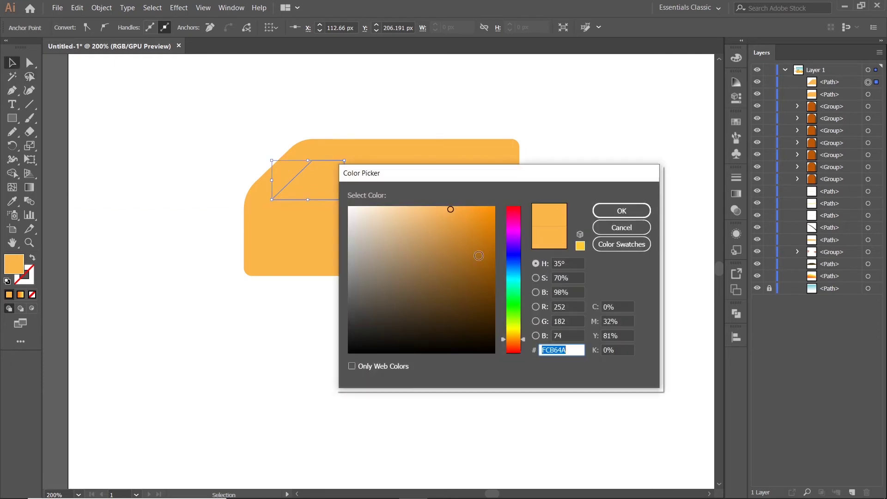
pyautogui.click(472, 261)
pyautogui.click(600, 210)
pyautogui.click(589, 165)
pyautogui.moveTo(590, 165); pyautogui.dragTo(517, 174)
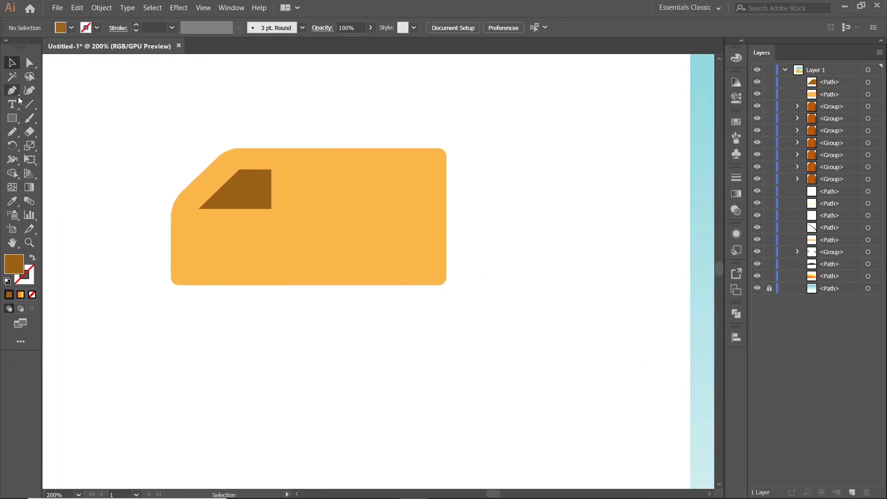
# Step: Draw a long rectangular side window and shift the front window slightly left
pyautogui.press('m')
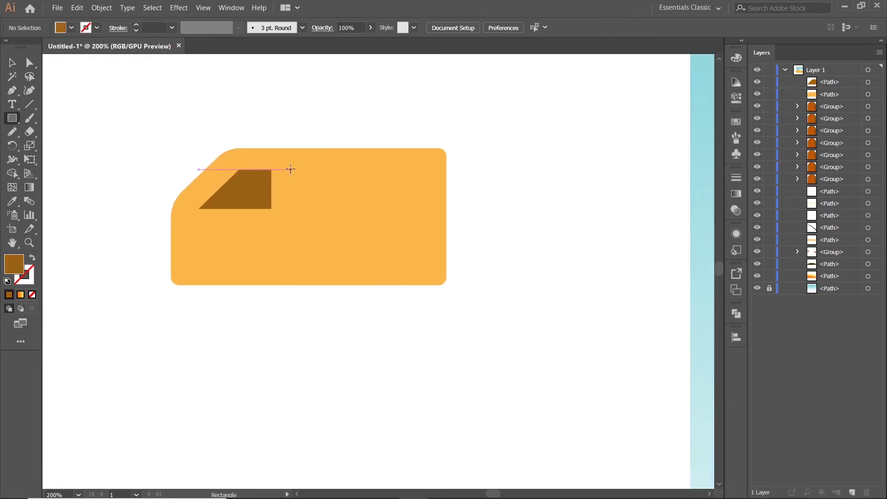
pyautogui.moveTo(288, 170); pyautogui.dragTo(423, 209)
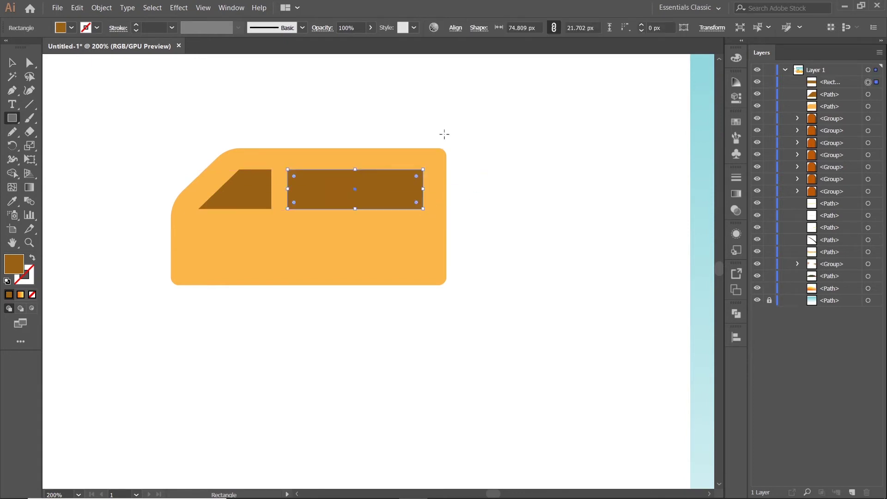
pyautogui.click(14, 65)
pyautogui.moveTo(254, 193)
pyautogui.mouseDown()
pyautogui.moveTo(245, 193)
pyautogui.moveTo(281, 190)
pyautogui.moveTo(249, 174)
pyautogui.mouseUp()
pyautogui.click(305, 189)
# Step: Round the corners of both windows with Direct Selection
pyautogui.click(231, 189)
pyautogui.press('a')
pyautogui.hotkey('ctrl', '=')
pyautogui.moveTo(351, 173); pyautogui.dragTo(353, 175)
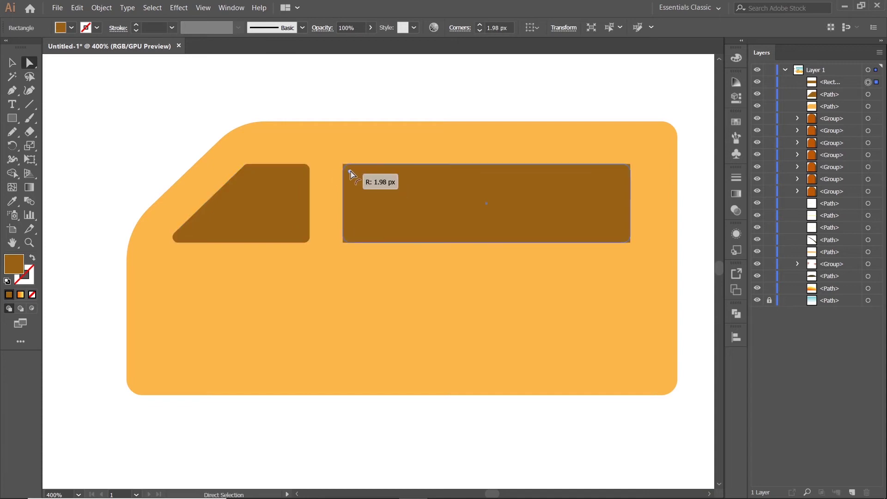
pyautogui.press('v')
pyautogui.click(139, 107)
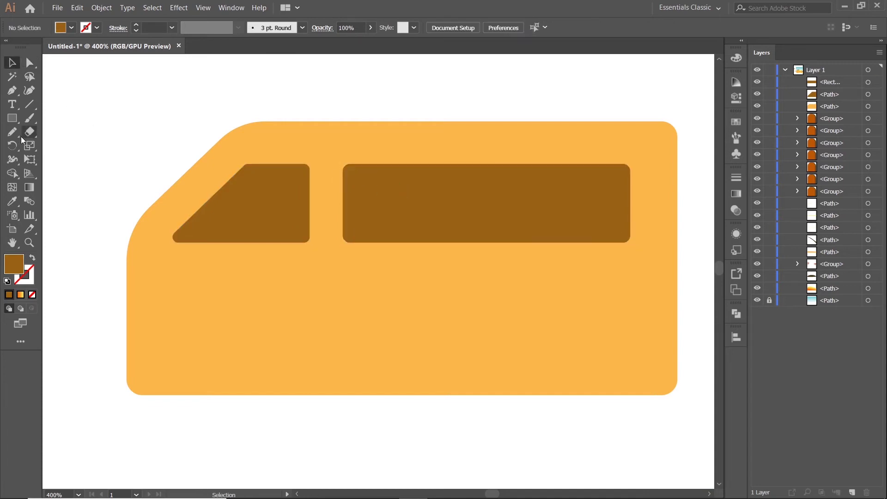
# Step: Draw a circular front wheel and raise the van body's bottom edge slightly
pyautogui.moveTo(12, 118); pyautogui.dragTo(46, 146)
pyautogui.scroll(-2, 220, 244)
pyautogui.moveTo(202, 284); pyautogui.dragTo(246, 331)
pyautogui.press('v')
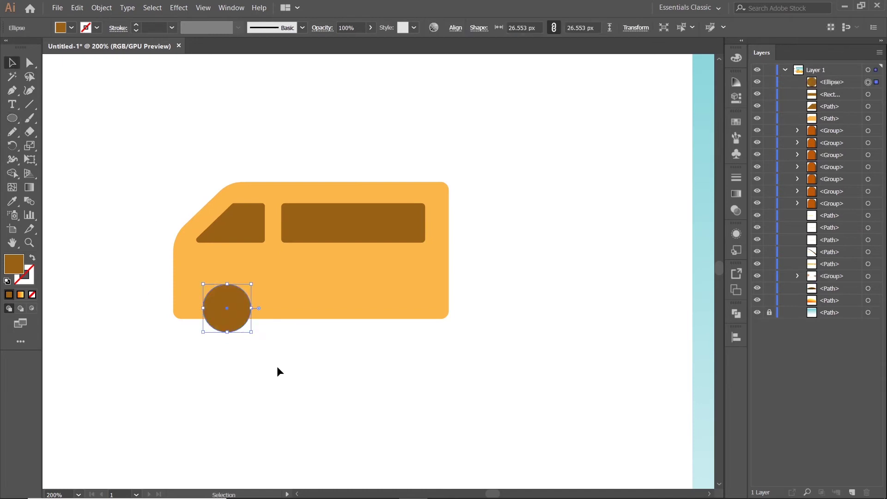
pyautogui.click(318, 316)
pyautogui.moveTo(311, 319); pyautogui.dragTo(310, 312)
pyautogui.click(311, 333)
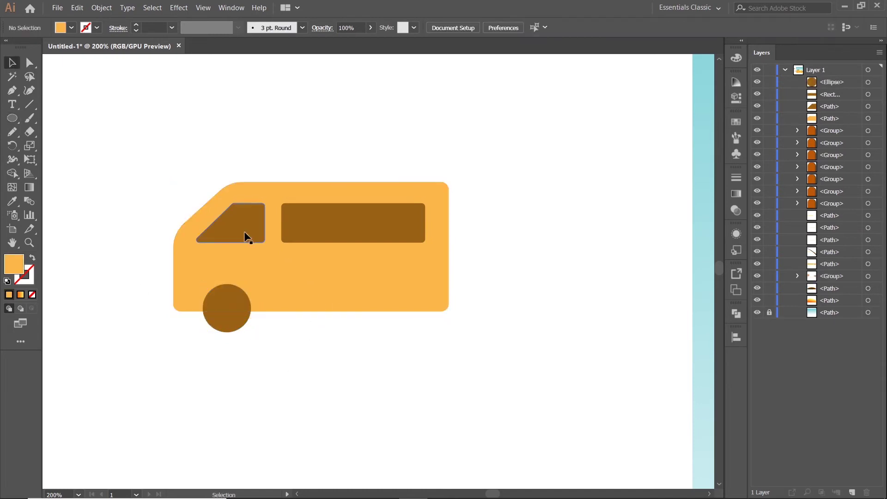
# Step: Alt-drag a copy of the wheel to the van's rear
pyautogui.click(243, 231)
pyautogui.keyDown('shift'); pyautogui.click(333, 227); pyautogui.keyUp('shift')
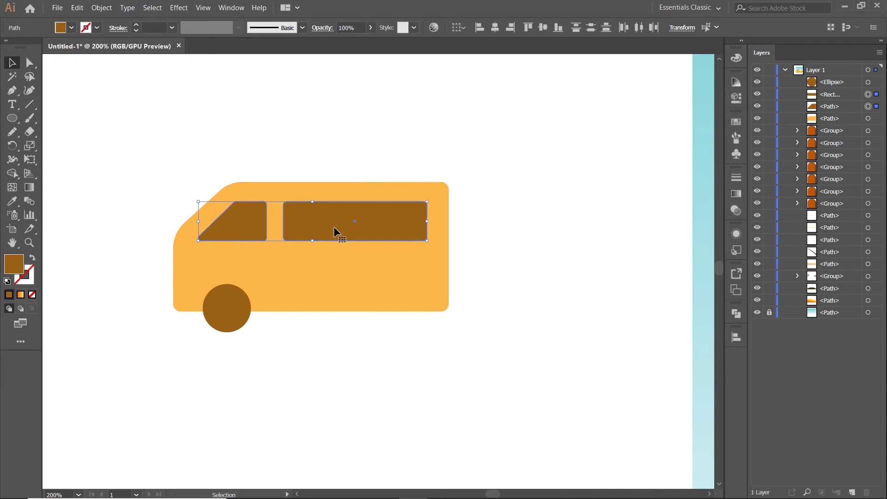
pyautogui.hotkey('ctrl', 'shift', 'a')
pyautogui.moveTo(237, 313); pyautogui.dragTo(404, 316)
# Step: Group the windows and both wheels together
pyautogui.click(228, 306)
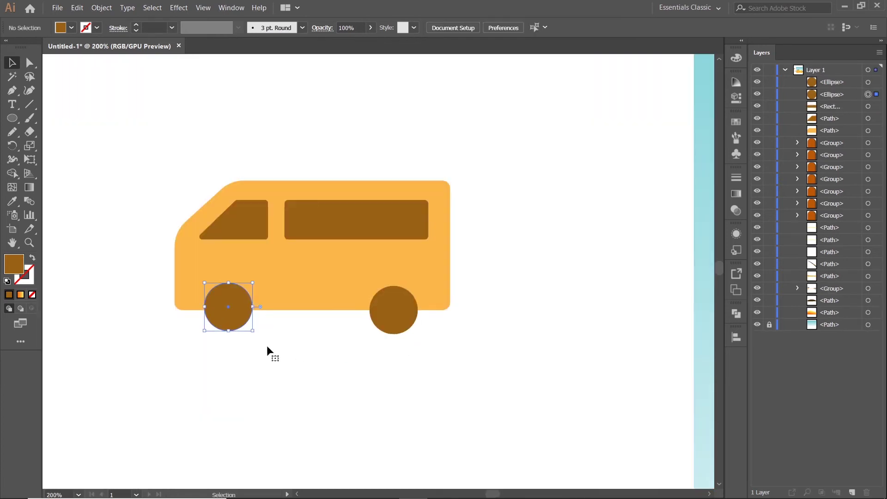
pyautogui.keyDown('shift'); pyautogui.click(393, 310); pyautogui.keyUp('shift')
pyautogui.rightClick(237, 225)
pyautogui.click(280, 284)
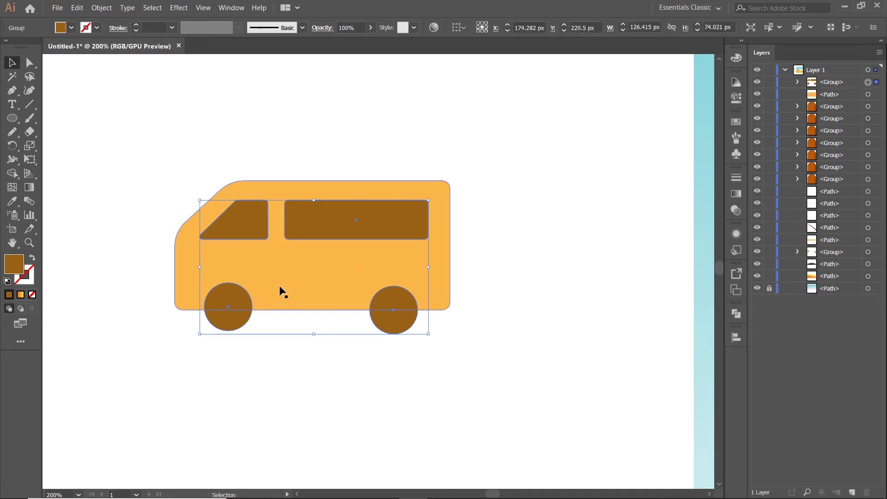
pyautogui.press('i')
pyautogui.scroll(-3, 281, 268)
# Step: Eyedrop the acacia tree's rust-red colour onto the van's windows and wheels
pyautogui.scroll(-3, 518, 327)
pyautogui.hscroll(3, 519, 326)
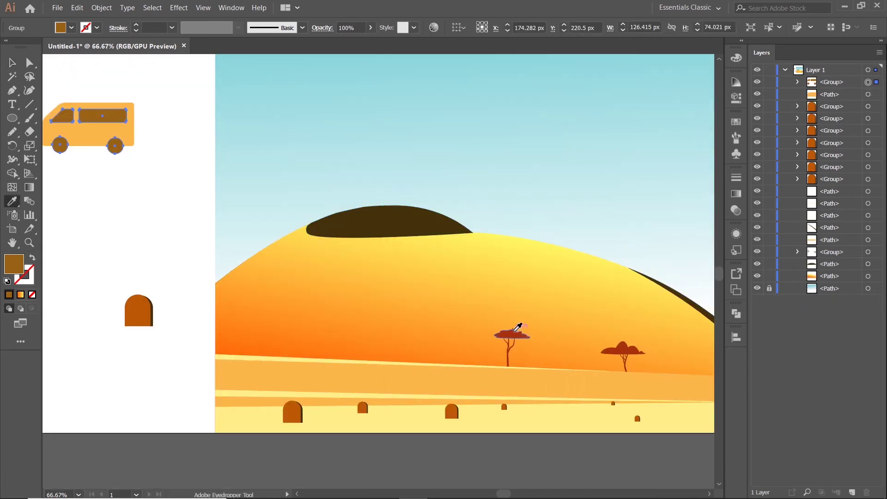
pyautogui.click(517, 329)
pyautogui.scroll(2, 582, 306)
pyautogui.scroll(-3, 582, 306)
pyautogui.scroll(-2, 582, 306)
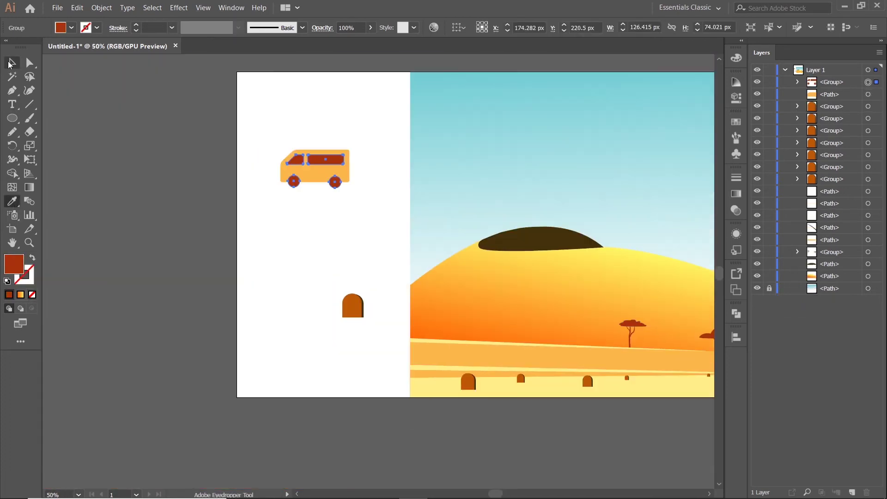
# Step: Give the van body a light grey E8E8E8 fill
pyautogui.press('v')
pyautogui.click(260, 192)
pyautogui.scroll(4, 260, 192)
pyautogui.doubleClick(14, 264)
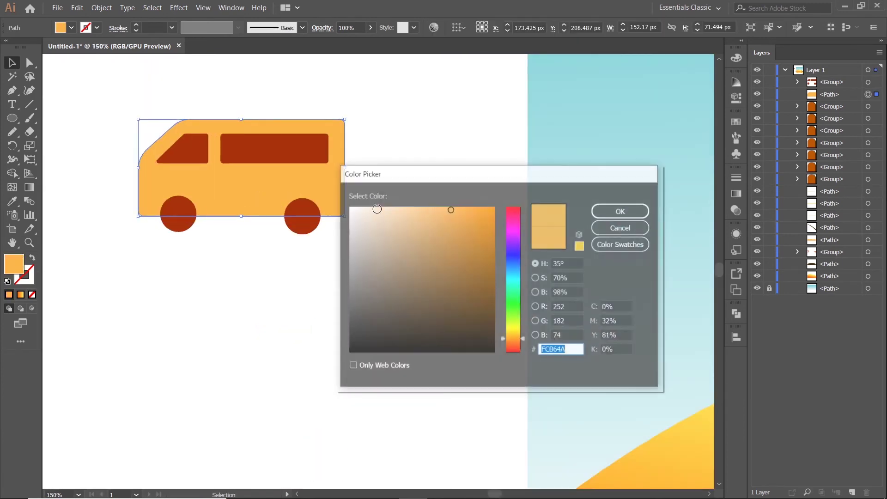
pyautogui.click(372, 207)
pyautogui.click(622, 210)
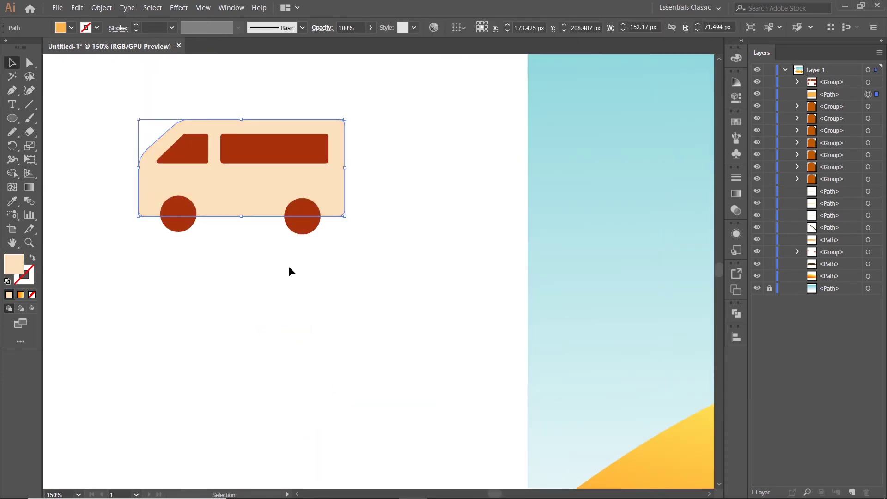
pyautogui.doubleClick(13, 265)
pyautogui.write('E8E8E8')
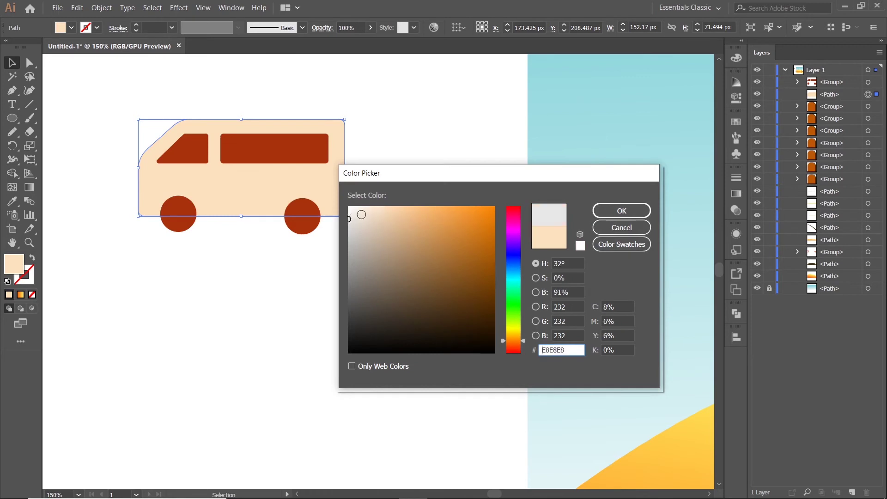
pyautogui.press('Return')
# Step: Marquee-select every part of the van and group it into one object
pyautogui.click(384, 167)
pyautogui.scroll(-2, 385, 167)
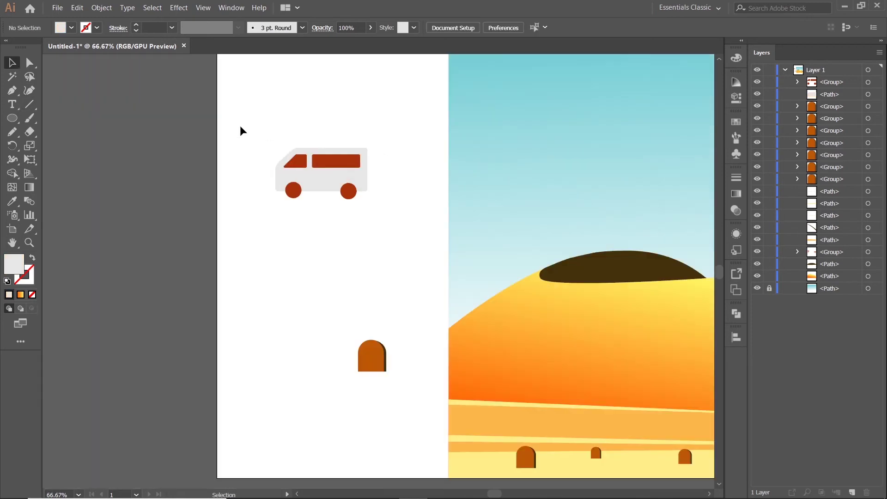
pyautogui.moveTo(239, 125); pyautogui.dragTo(349, 213)
pyautogui.rightClick(345, 165)
pyautogui.click(374, 225)
# Step: Move the van group onto the dune scene and scale it down
pyautogui.scroll(-2, 382, 242)
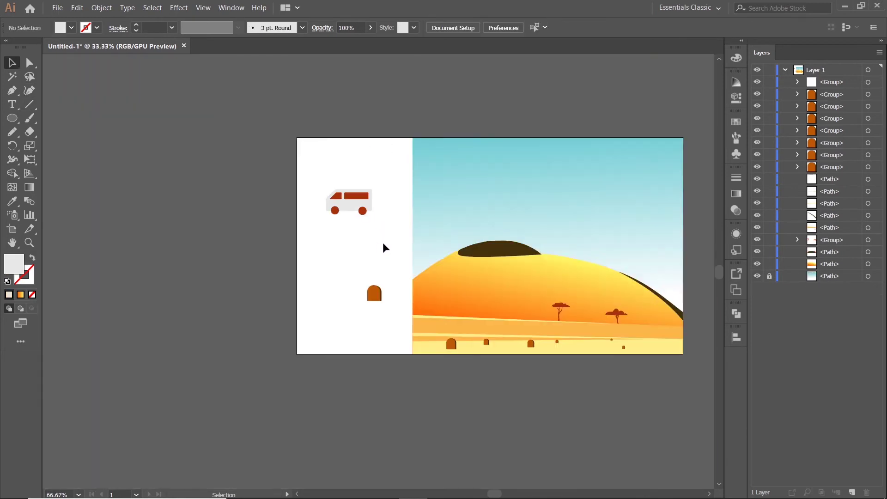
pyautogui.moveTo(382, 242); pyautogui.dragTo(258, 210)
pyautogui.moveTo(237, 178)
pyautogui.mouseDown()
pyautogui.moveTo(461, 278)
pyautogui.moveTo(513, 222)
pyautogui.mouseUp()
pyautogui.scroll(3, 513, 221)
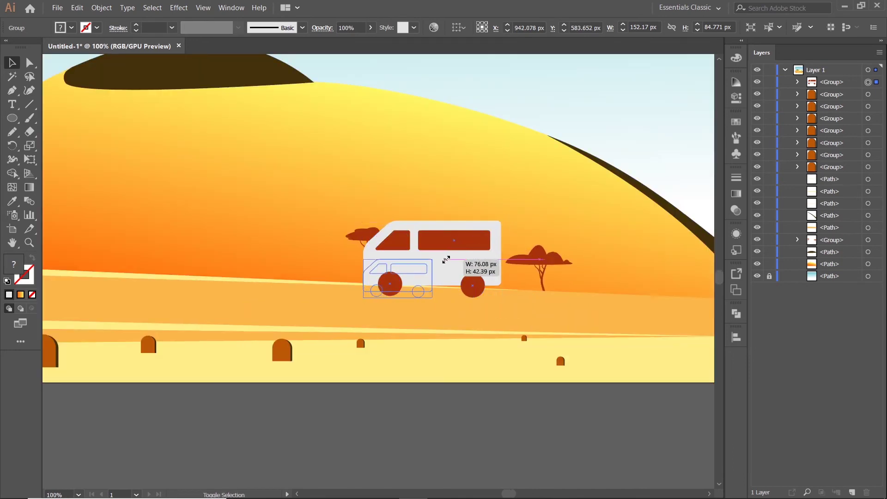
pyautogui.moveTo(499, 293); pyautogui.dragTo(447, 274)
# Step: Tilt the van to the dune slope, shrink it further and park it beside the right acacia
pyautogui.scroll(3, 421, 257)
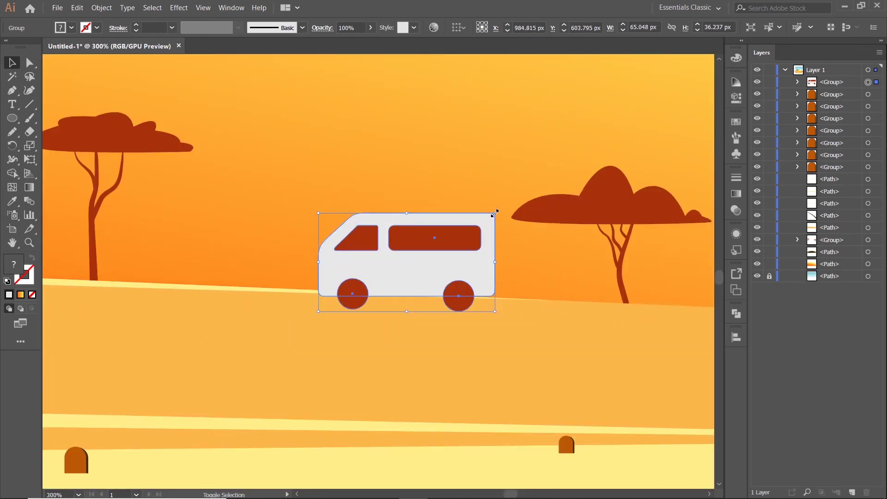
pyautogui.moveTo(494, 213); pyautogui.dragTo(475, 245)
pyautogui.scroll(2, 474, 243)
pyautogui.moveTo(425, 288); pyautogui.dragTo(568, 281)
pyautogui.scroll(2, 545, 250)
pyautogui.moveTo(559, 234); pyautogui.dragTo(493, 261)
pyautogui.moveTo(423, 304); pyautogui.dragTo(449, 302)
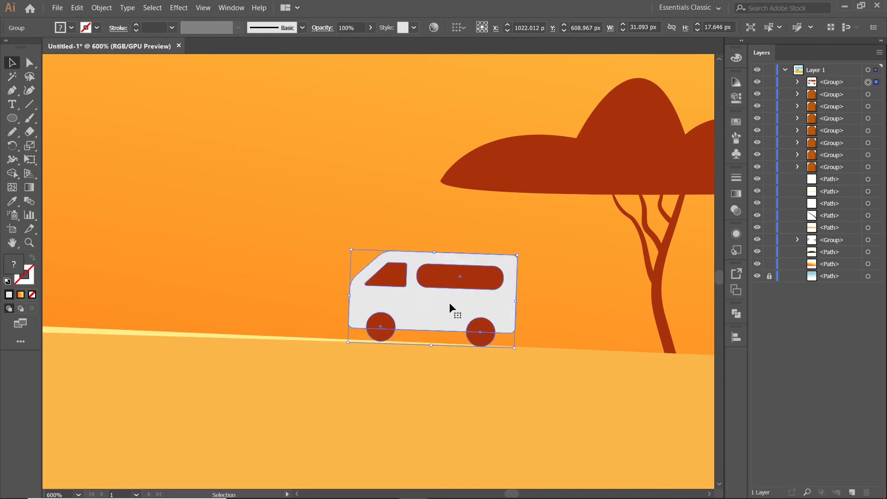
pyautogui.hotkey('ctrl', '1')
pyautogui.hotkey('ctrl', '-')
pyautogui.hotkey('ctrl', '-')
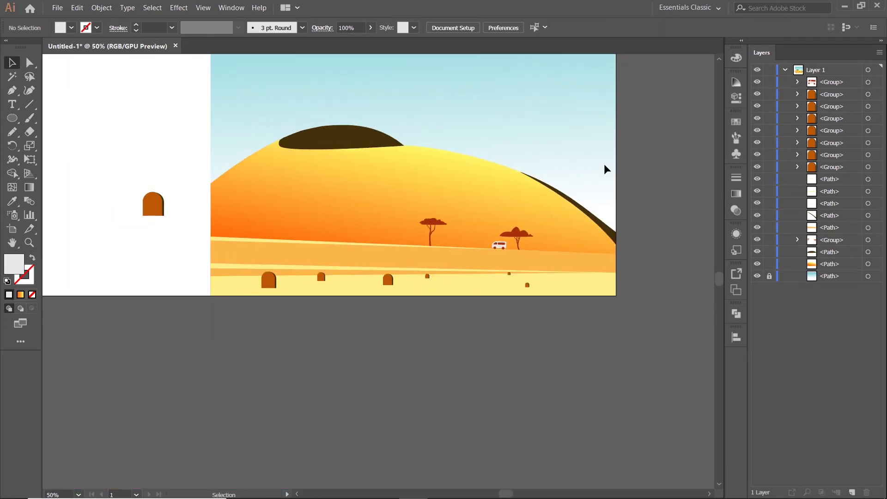
# Step: Draw a shadow triangle from the arch door's bottom right, trailing right
pyautogui.moveTo(426, 351); pyautogui.dragTo(441, 356)
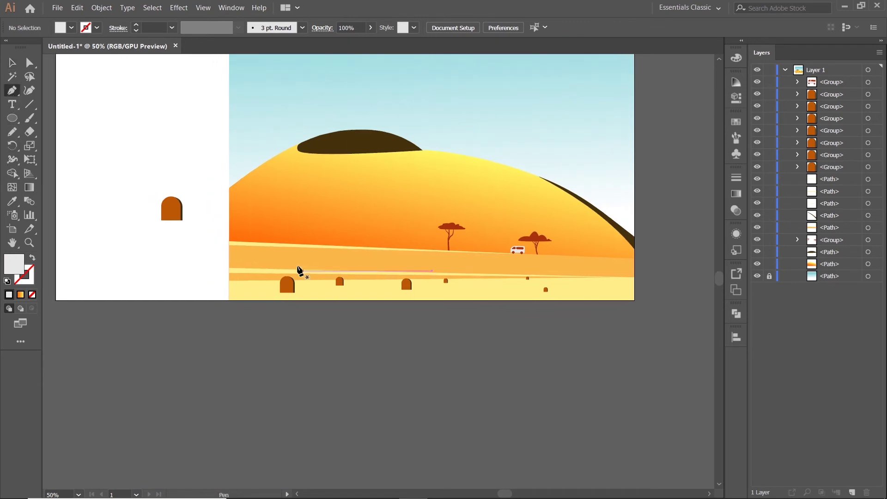
pyautogui.scroll(4, 299, 270)
pyautogui.scroll(-1, 292, 362)
pyautogui.scroll(-2, 257, 359)
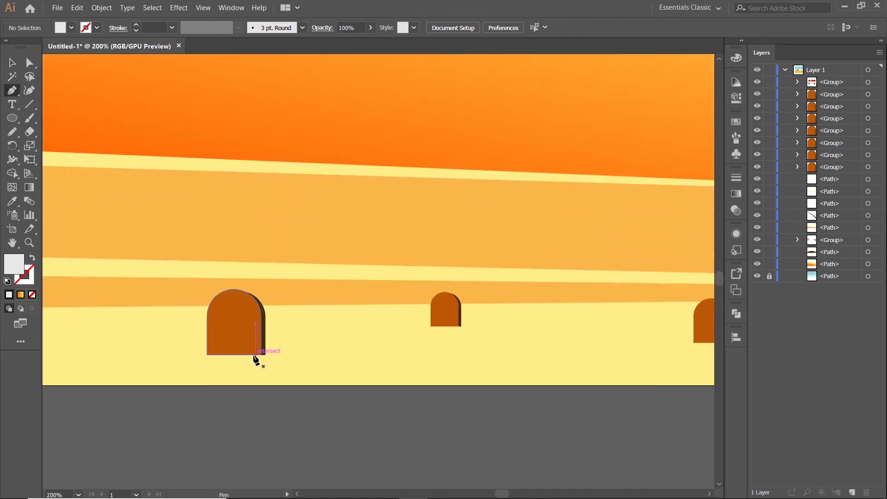
pyautogui.click(255, 354)
pyautogui.click(327, 355)
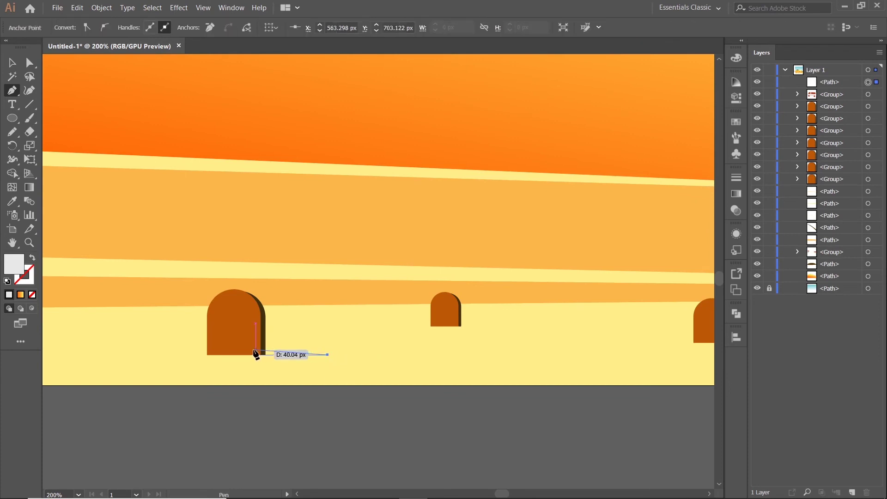
# Step: Bring the arch door in front of its new shadow
pyautogui.scroll(2, 255, 355)
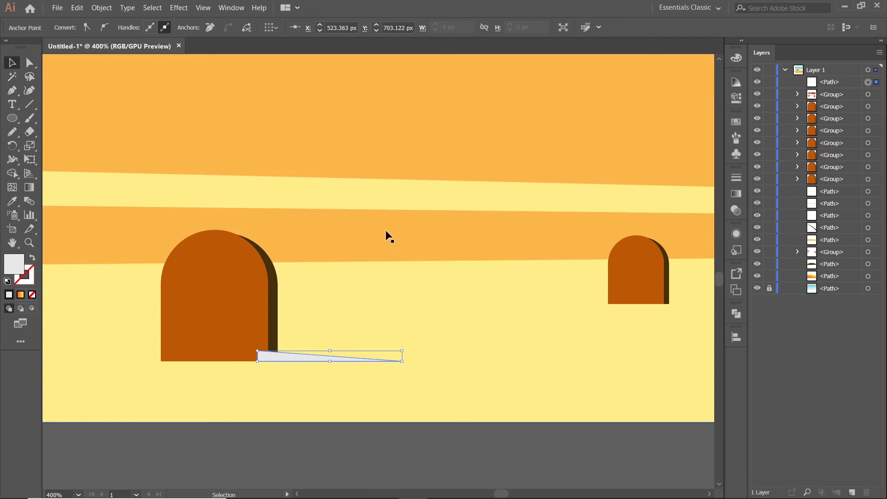
pyautogui.click(251, 274)
pyautogui.rightClick(252, 274)
pyautogui.click(403, 382)
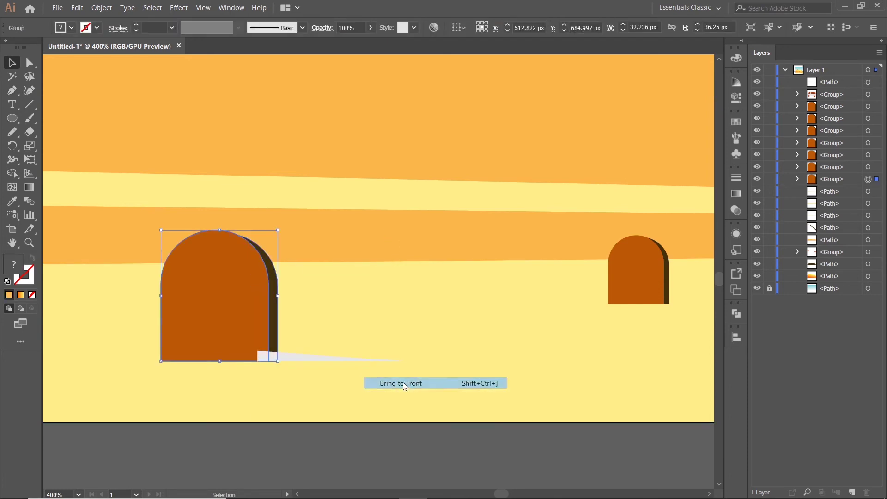
# Step: Give the shadow triangle a dark brown fill with the Eyedropper
pyautogui.click(314, 364)
pyautogui.press('i')
pyautogui.scroll(-4, 327, 241)
pyautogui.moveTo(474, 133)
pyautogui.mouseDown()
pyautogui.moveTo(447, 226)
pyautogui.moveTo(430, 134)
pyautogui.mouseUp()
pyautogui.press('v')
pyautogui.click(243, 432)
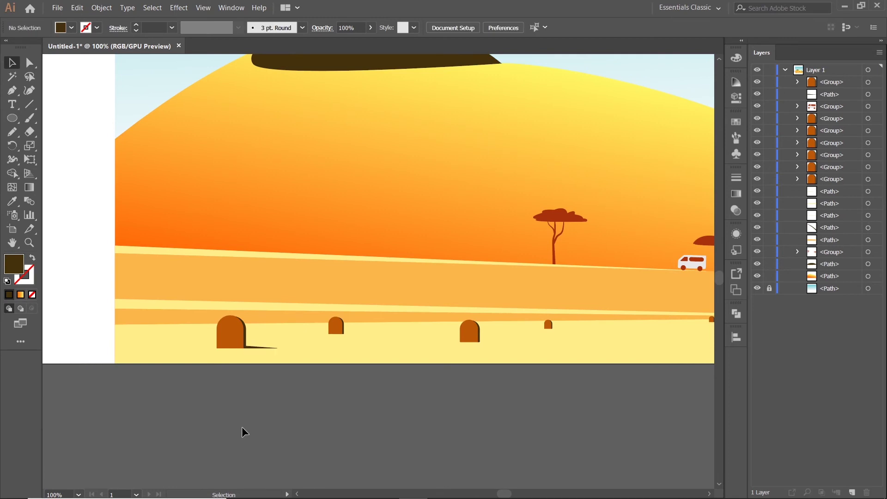
# Step: Stretch the shadow left to the arch's edge and make it slightly taller
pyautogui.scroll(4, 277, 333)
pyautogui.click(270, 318)
pyautogui.scroll(2, 270, 317)
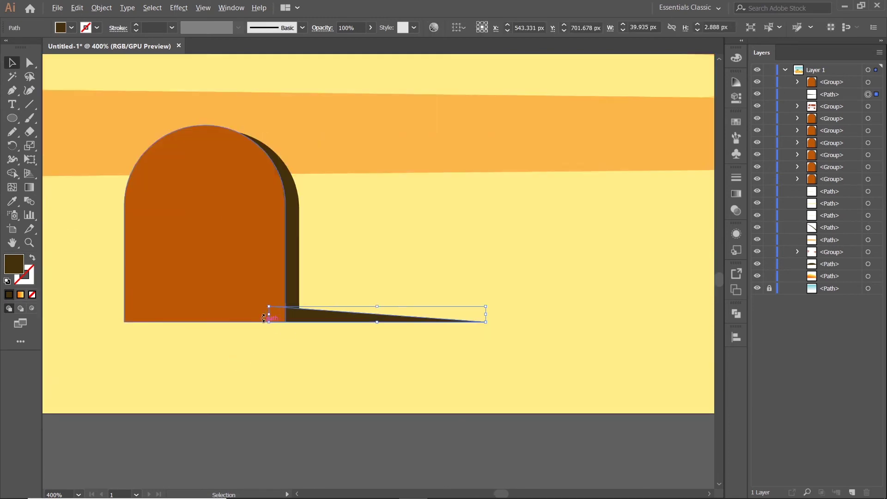
pyautogui.moveTo(268, 315); pyautogui.dragTo(75, 314)
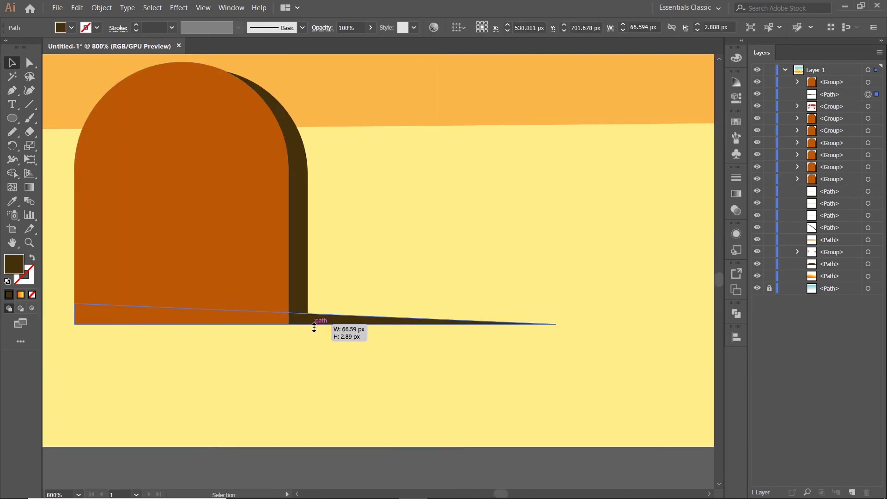
pyautogui.moveTo(314, 327); pyautogui.dragTo(318, 332)
pyautogui.scroll(-5, 340, 437)
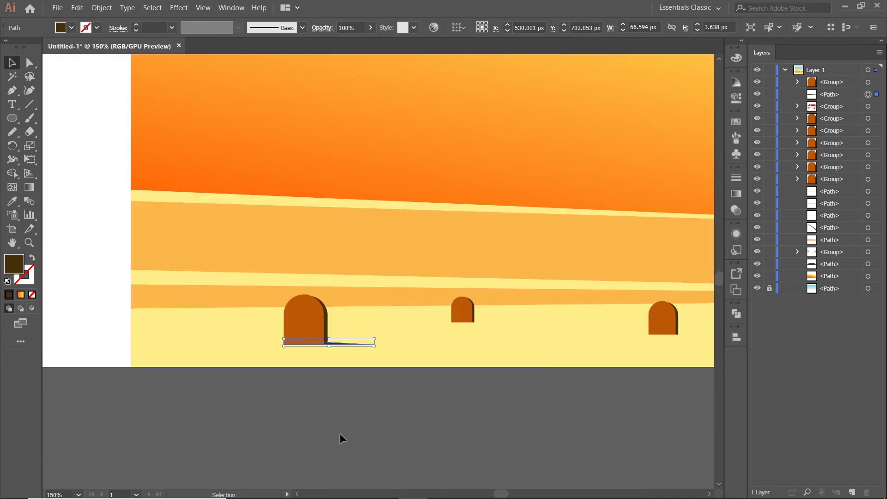
pyautogui.scroll(2, 429, 410)
pyautogui.scroll(4, 397, 251)
pyautogui.scroll(2, 409, 241)
pyautogui.moveTo(409, 240); pyautogui.dragTo(410, 241)
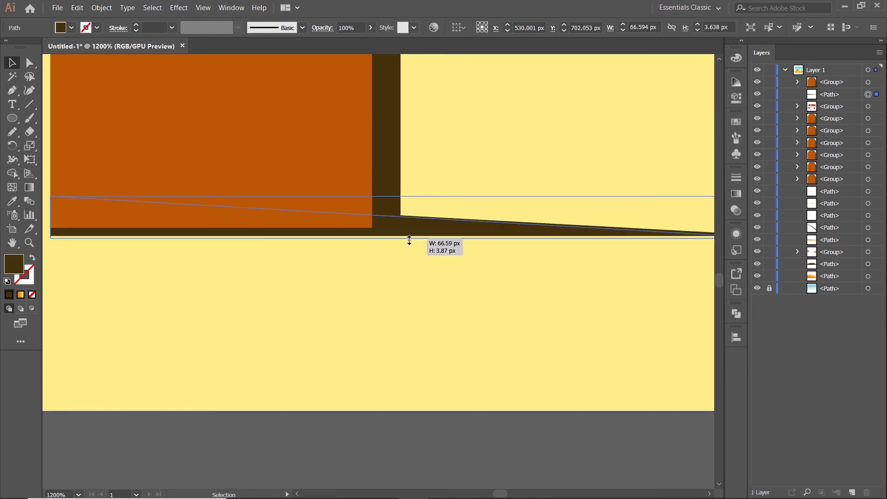
# Step: Add a new anchor point on the shadow's left edge
pyautogui.press('a')
pyautogui.scroll(2, 212, 238)
pyautogui.scroll(2, 215, 231)
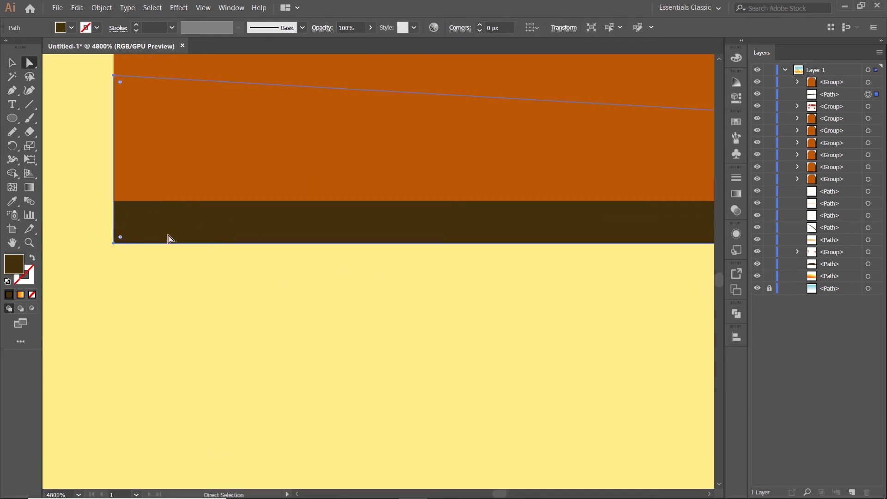
pyautogui.click(113, 243)
pyautogui.click(11, 91)
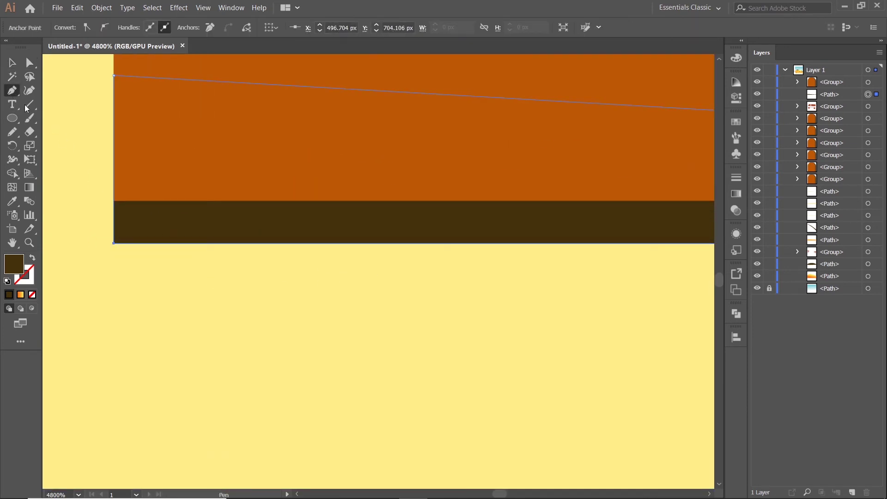
pyautogui.scroll(2, 194, 280)
pyautogui.keyDown('ctrl'); pyautogui.click(184, 291); pyautogui.keyUp('ctrl')
pyautogui.keyDown('ctrl'); pyautogui.click(212, 303); pyautogui.keyUp('ctrl')
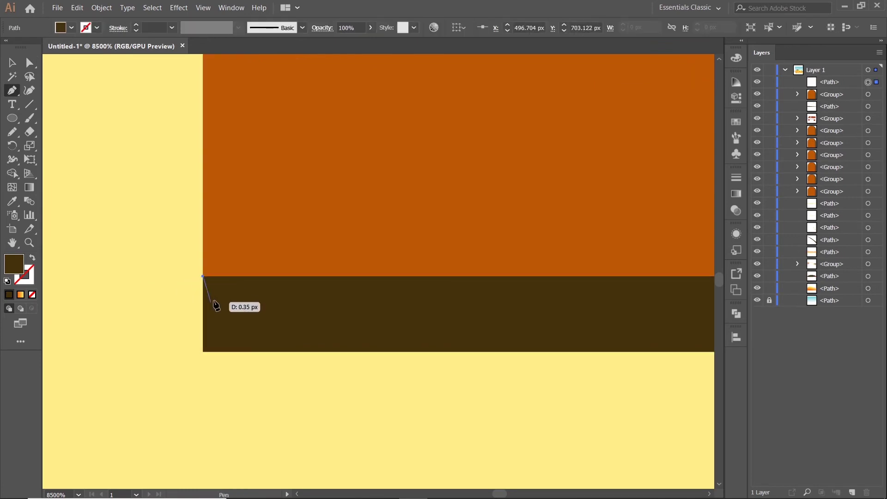
pyautogui.scroll(2, 212, 297)
pyautogui.click(128, 384)
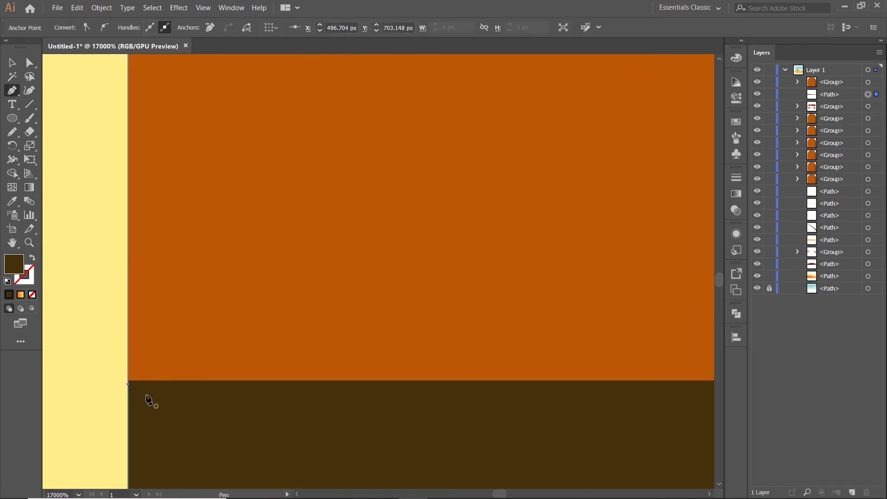
pyautogui.scroll(-3, 103, 253)
# Step: Slide the new anchor right to bevel the shadow's corner
pyautogui.scroll(1, 103, 253)
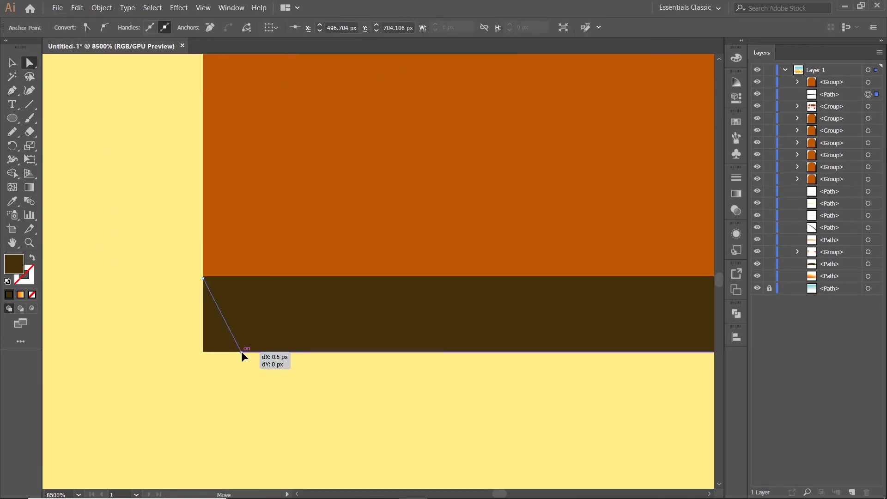
pyautogui.moveTo(241, 351); pyautogui.dragTo(357, 352)
pyautogui.scroll(-5, 350, 356)
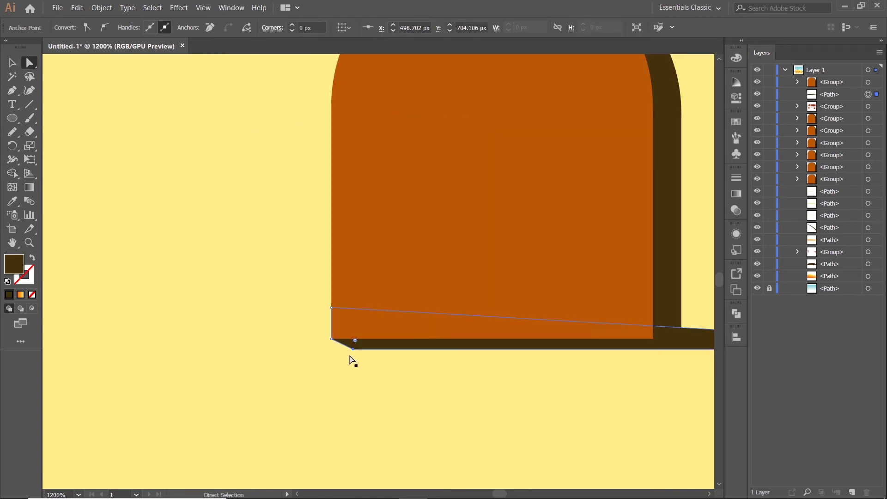
pyautogui.scroll(-5, 350, 358)
pyautogui.press('v')
pyautogui.scroll(-2, 413, 430)
pyautogui.click(413, 431)
pyautogui.scroll(-2, 413, 430)
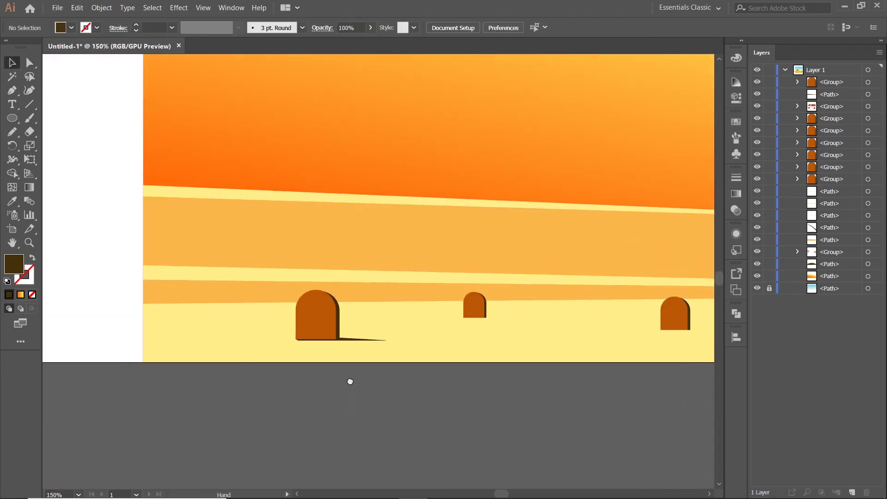
pyautogui.moveTo(394, 406); pyautogui.dragTo(306, 369)
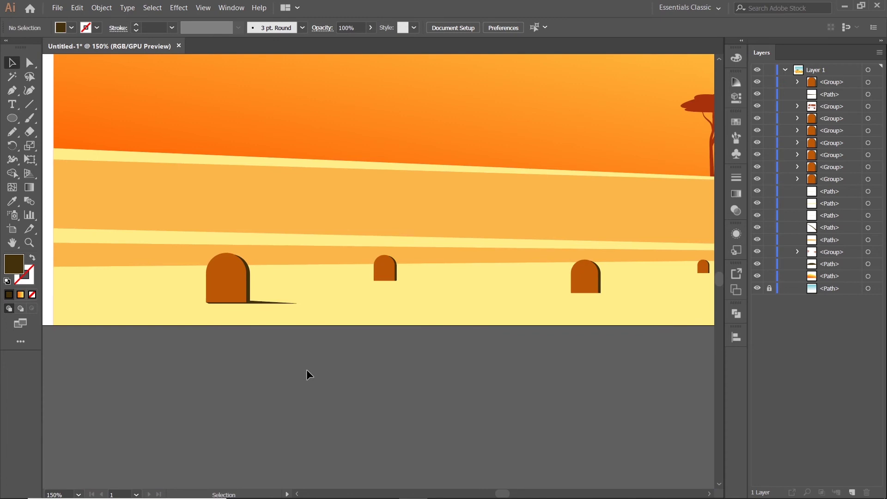
pyautogui.scroll(-1, 234, 402)
pyautogui.scroll(2, 232, 394)
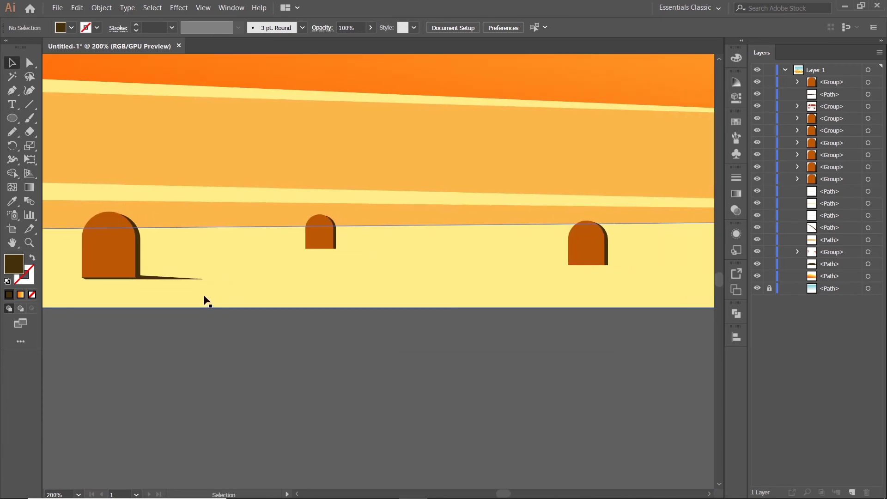
pyautogui.scroll(2, 300, 301)
# Step: Copy the shadow under the middle arch, resize it, and bring that arch to front
pyautogui.moveTo(109, 262); pyautogui.dragTo(540, 208)
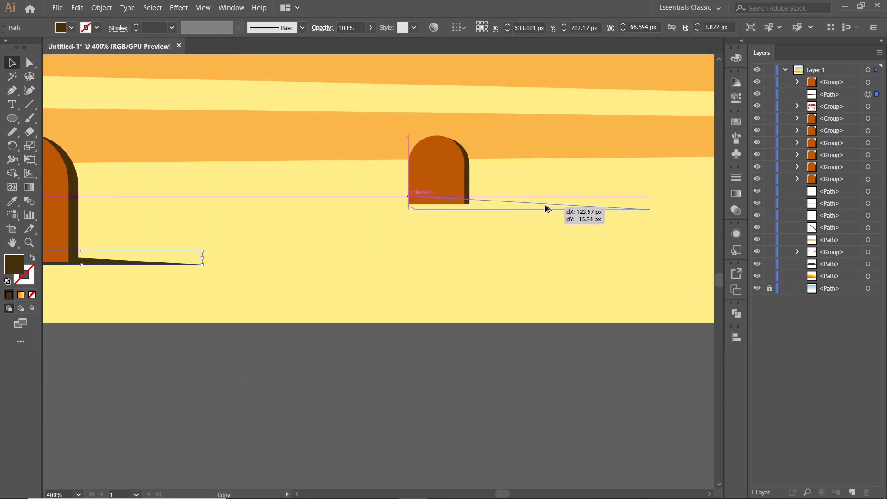
pyautogui.moveTo(649, 197); pyautogui.dragTo(506, 204)
pyautogui.scroll(3, 452, 214)
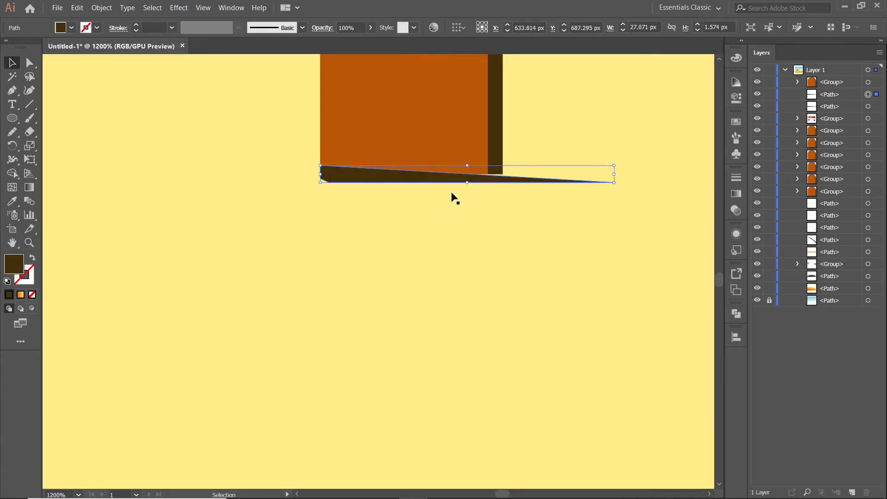
pyautogui.moveTo(613, 174); pyautogui.dragTo(674, 174)
pyautogui.hscroll(3, 564, 243)
pyautogui.scroll(1, 564, 243)
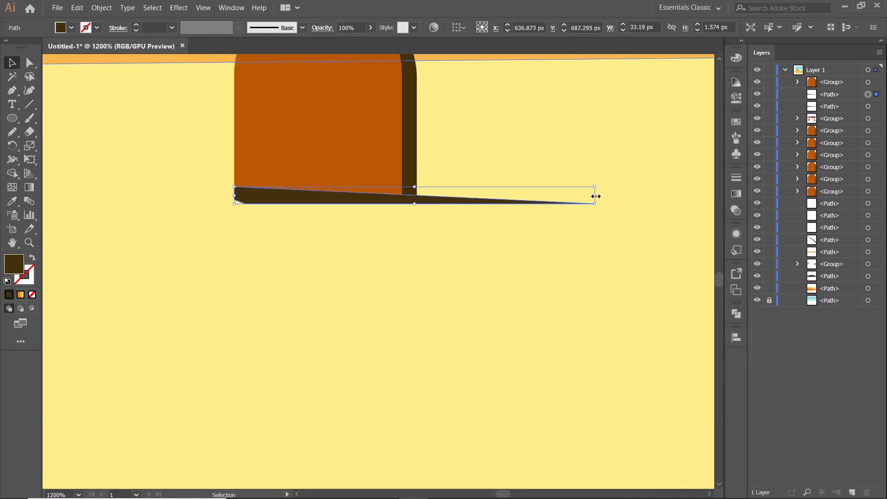
pyautogui.moveTo(595, 195); pyautogui.dragTo(613, 195)
pyautogui.click(360, 143)
pyautogui.rightClick(363, 144)
pyautogui.click(508, 264)
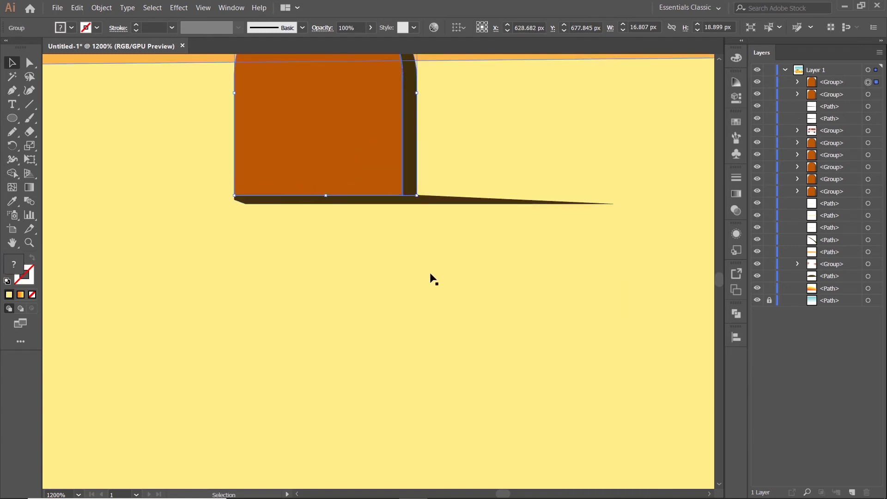
# Step: Copy the shadow under the right arch, stretching it wider and raising its top edge
pyautogui.scroll(-4, 432, 393)
pyautogui.click(433, 397)
pyautogui.hscroll(5, 324, 369)
pyautogui.scroll(1, 214, 320)
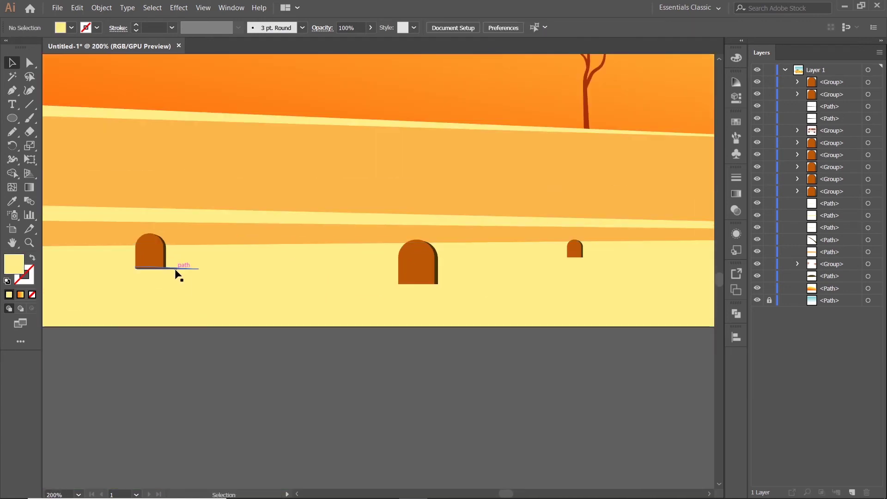
pyautogui.click(177, 270)
pyautogui.moveTo(177, 270); pyautogui.dragTo(640, 321)
pyautogui.scroll(2, 297, 228)
pyautogui.moveTo(285, 210); pyautogui.dragTo(403, 229)
pyautogui.hscroll(3, 594, 254)
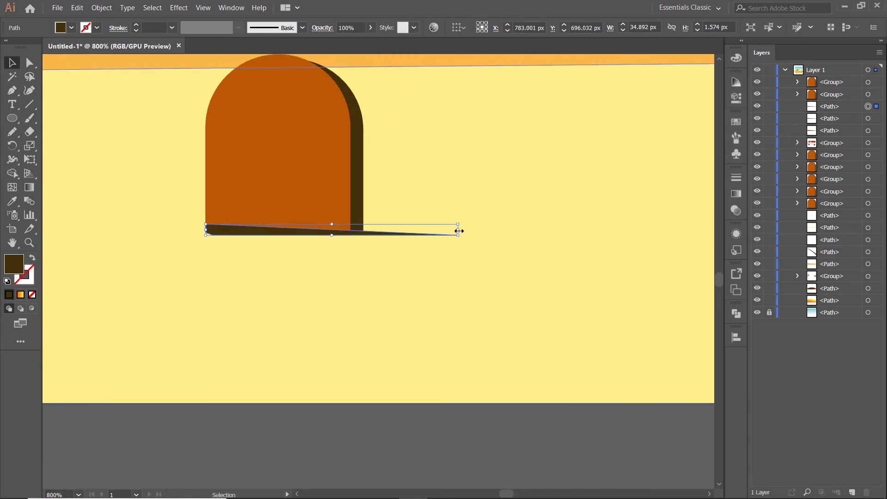
pyautogui.moveTo(459, 228); pyautogui.dragTo(576, 229)
pyautogui.moveTo(392, 224); pyautogui.dragTo(392, 218)
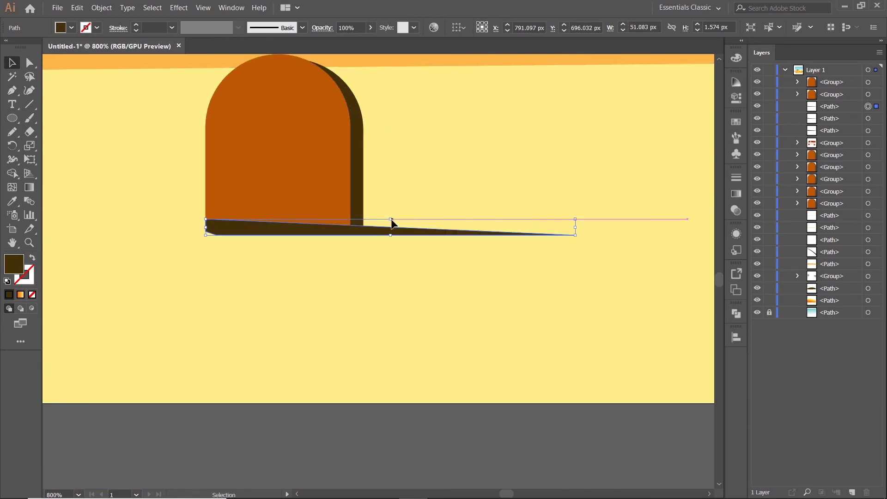
pyautogui.keyDown('shift'); pyautogui.click(322, 143); pyautogui.keyUp('shift')
pyautogui.rightClick(323, 143)
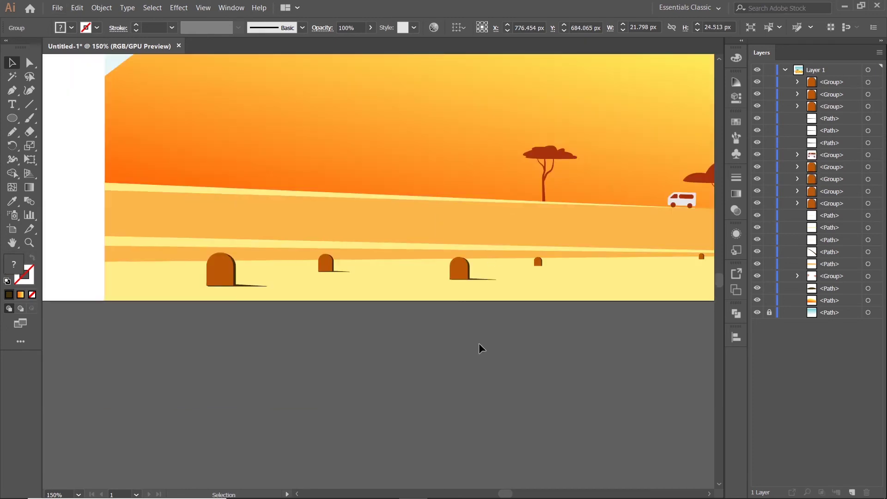
# Step: Copy the shadow under another arch and shorten its right end
pyautogui.scroll(3, 299, 302)
pyautogui.scroll(3, 170, 299)
pyautogui.click(71, 321)
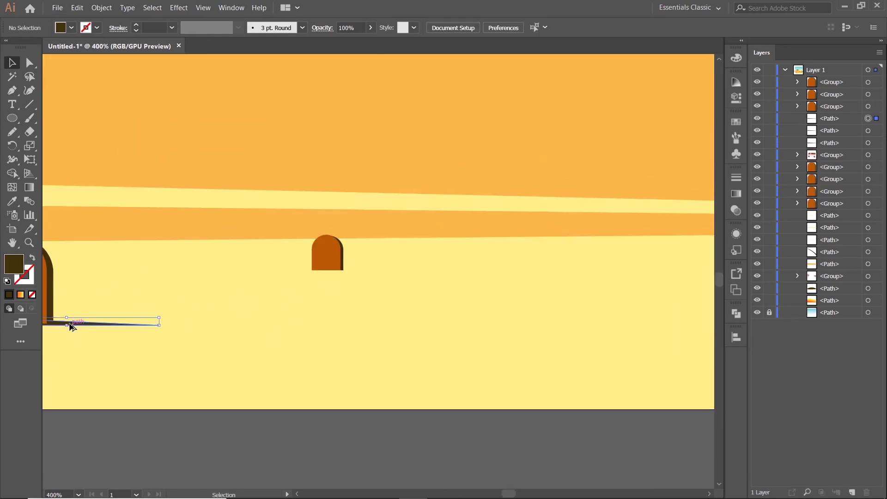
pyautogui.moveTo(71, 320); pyautogui.dragTo(396, 276)
pyautogui.scroll(4, 396, 276)
pyautogui.moveTo(697, 264); pyautogui.dragTo(475, 263)
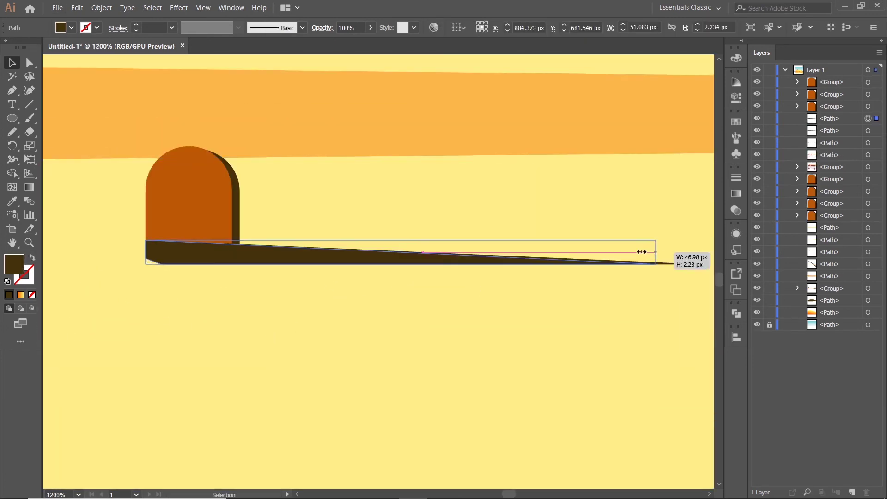
pyautogui.moveTo(317, 249); pyautogui.dragTo(404, 256)
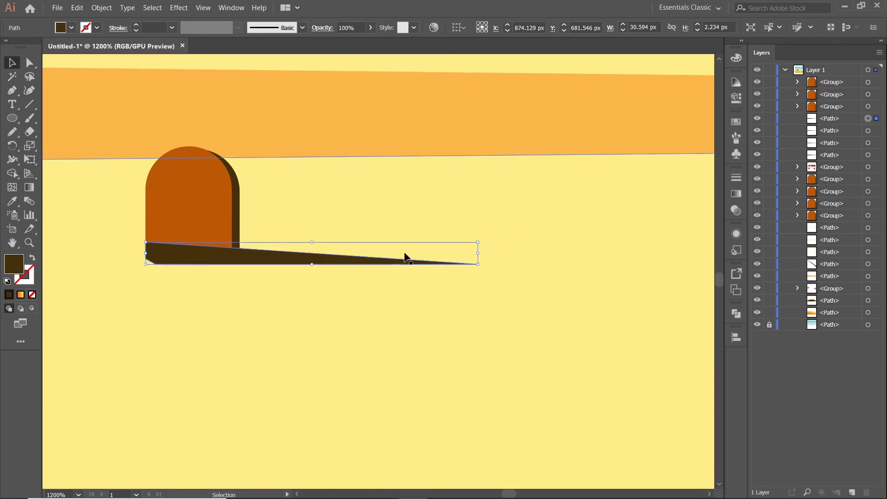
pyautogui.click(445, 271)
# Step: Make that shadow narrower and thinner, then bring its arch in front of it
pyautogui.scroll(-10, 457, 274)
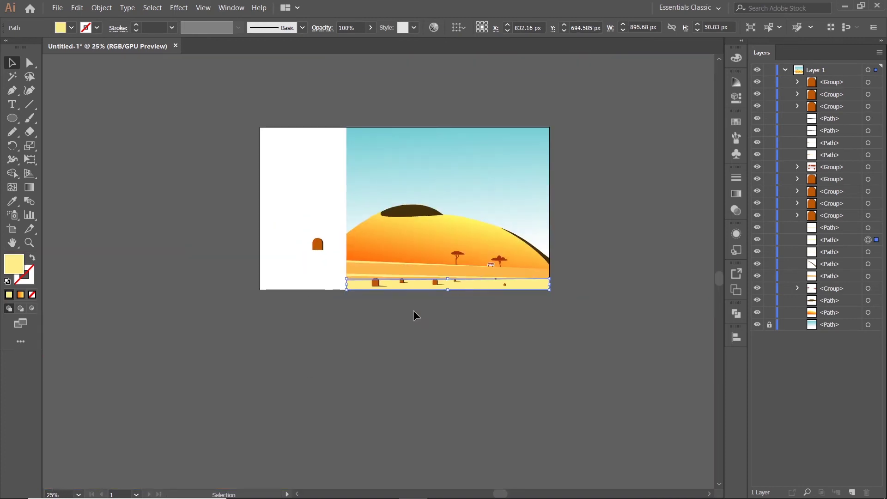
pyautogui.scroll(4, 413, 310)
pyautogui.scroll(4, 558, 245)
pyautogui.scroll(3, 441, 259)
pyautogui.click(433, 259)
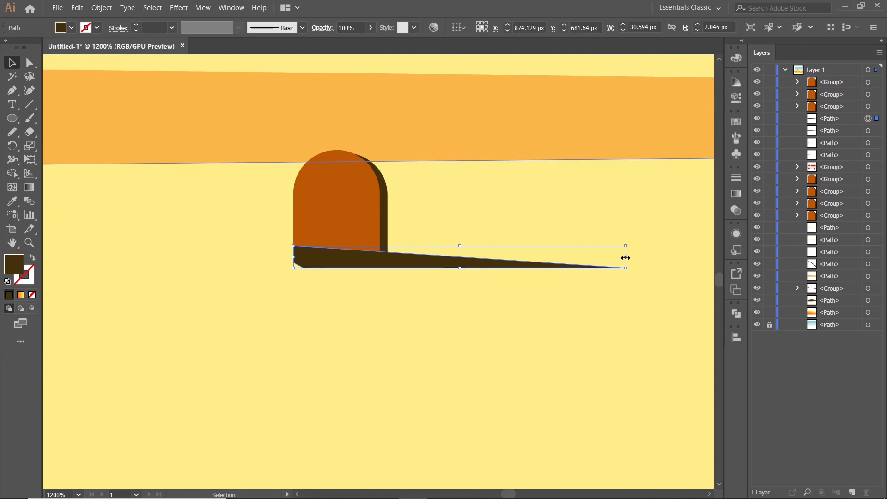
pyautogui.moveTo(625, 257); pyautogui.dragTo(565, 262)
pyautogui.moveTo(429, 246); pyautogui.dragTo(403, 257)
pyautogui.rightClick(364, 206)
pyautogui.moveTo(392, 313)
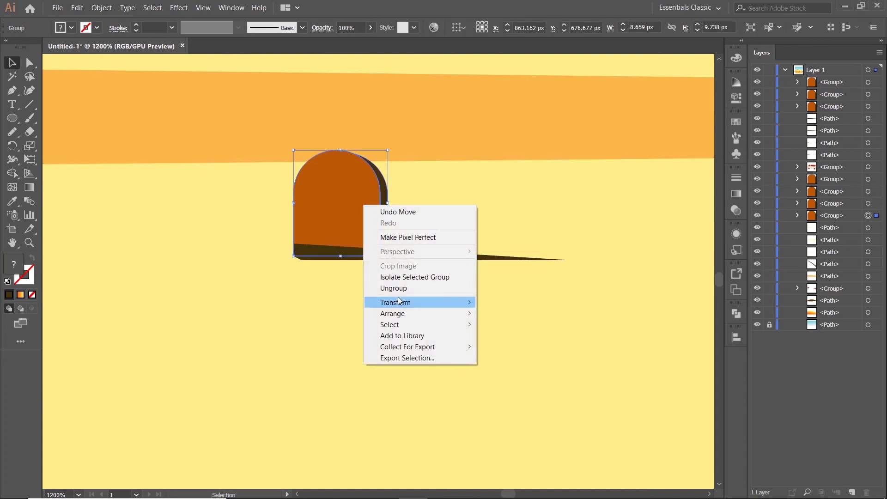
pyautogui.click(499, 314)
pyautogui.scroll(-5, 472, 390)
pyautogui.scroll(-3, 550, 416)
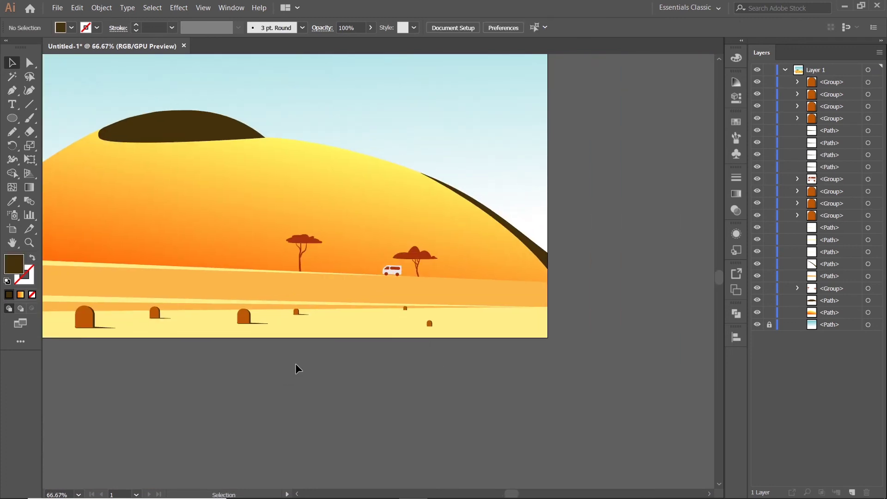
# Step: Alt-drag a copy of the left arch's shadow to another arch and bring that arch to the front
pyautogui.scroll(4, 297, 367)
pyautogui.scroll(2, 92, 217)
pyautogui.click(77, 189)
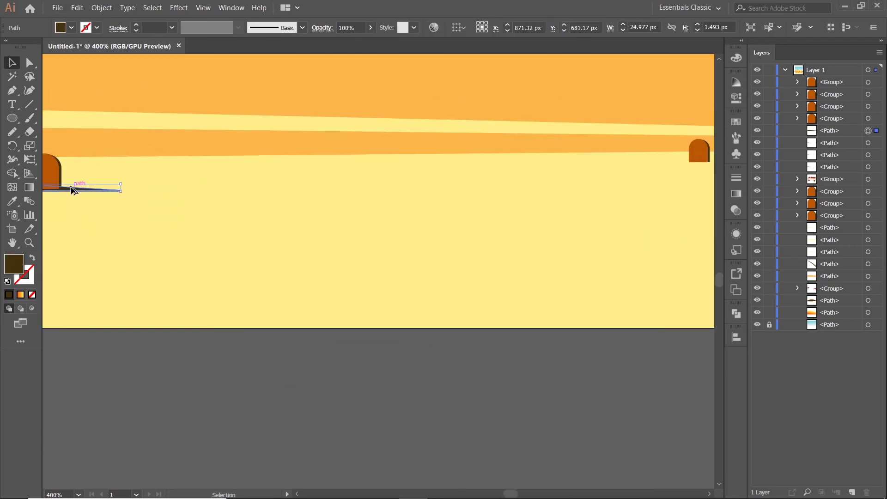
pyautogui.moveTo(74, 190); pyautogui.dragTo(582, 217)
pyautogui.scroll(-3, 633, 212)
pyautogui.scroll(2, 273, 230)
pyautogui.scroll(1, 179, 200)
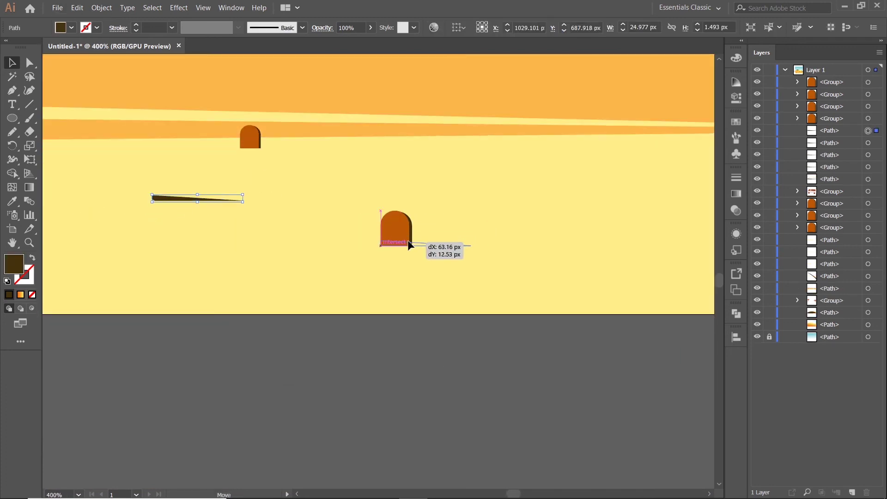
pyautogui.moveTo(408, 241); pyautogui.dragTo(408, 242)
pyautogui.rightClick(384, 225)
pyautogui.click(542, 332)
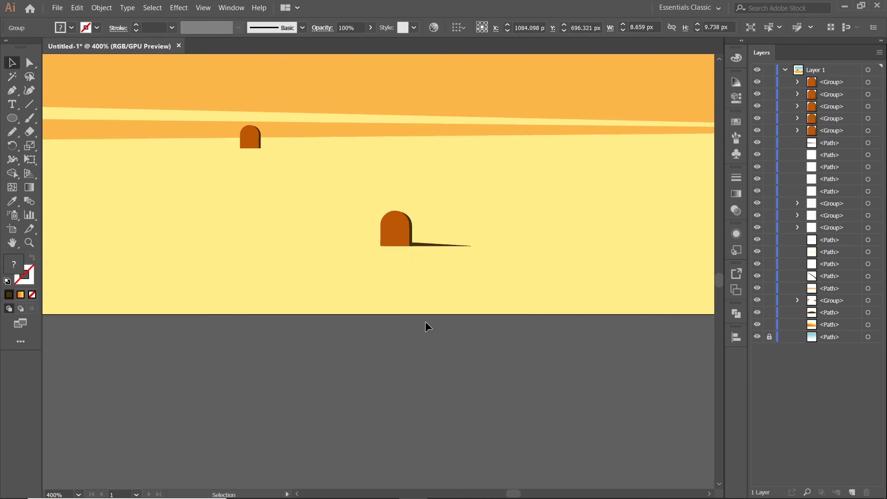
# Step: Move the new shadow to the arch's bottom and shorten it to the right
pyautogui.scroll(2, 424, 248)
pyautogui.scroll(2, 427, 244)
pyautogui.click(427, 246)
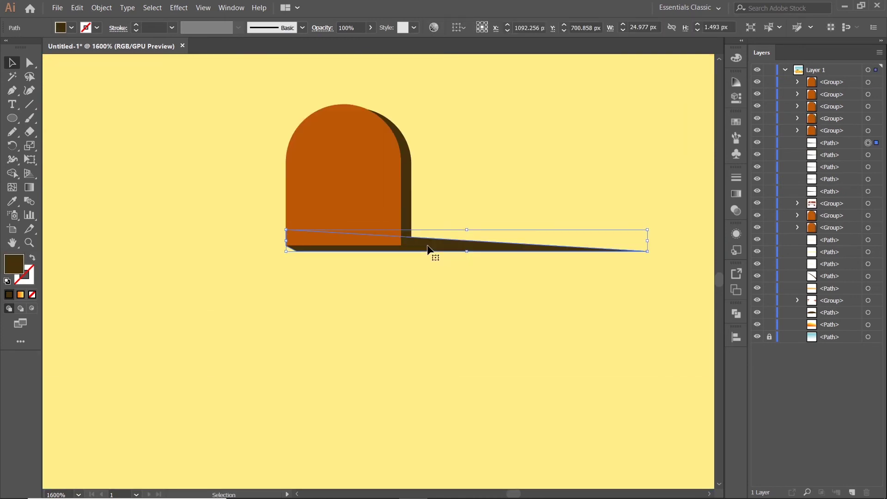
pyautogui.scroll(-1, 416, 231)
pyautogui.moveTo(427, 249); pyautogui.dragTo(373, 194)
pyautogui.scroll(-2, 291, 129)
pyautogui.scroll(2, 563, 286)
pyautogui.moveTo(506, 189); pyautogui.dragTo(450, 193)
pyautogui.scroll(3, 341, 204)
# Step: Raise the arch above its shadow again, nudge the shadow up to the base, and deselect
pyautogui.click(409, 130)
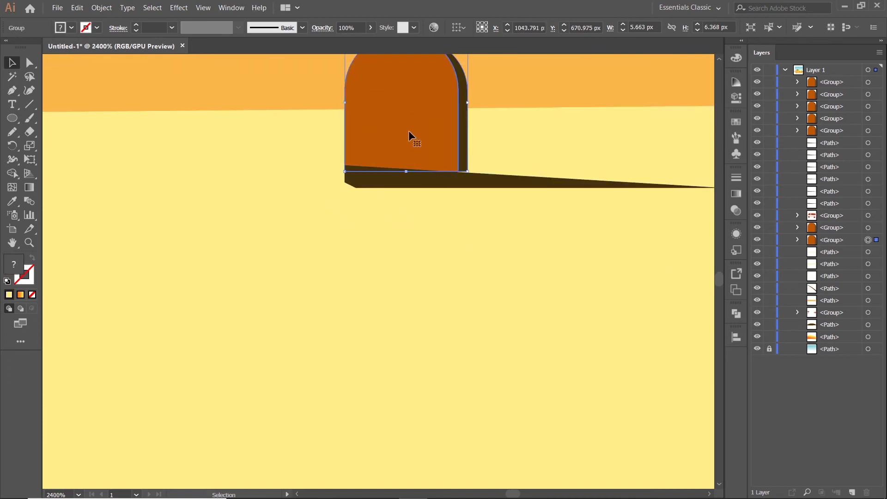
pyautogui.rightClick(408, 131)
pyautogui.click(566, 239)
pyautogui.scroll(3, 443, 259)
pyautogui.click(431, 281)
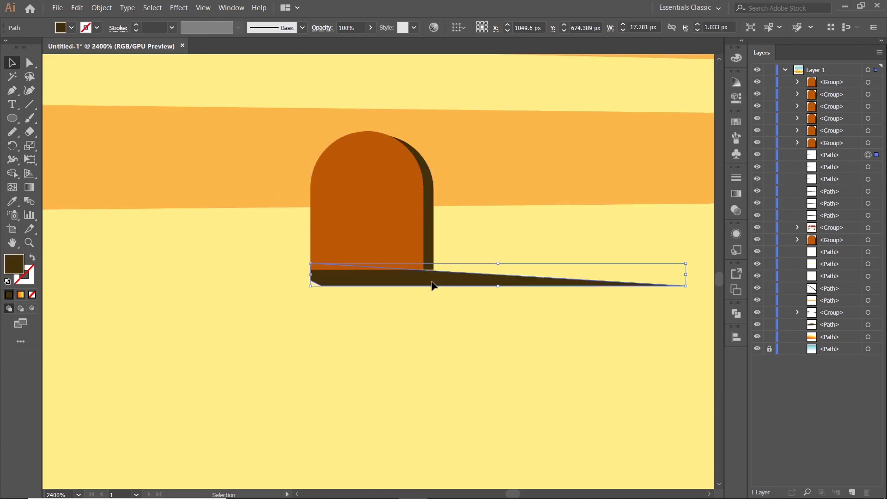
pyautogui.moveTo(432, 285); pyautogui.dragTo(432, 274)
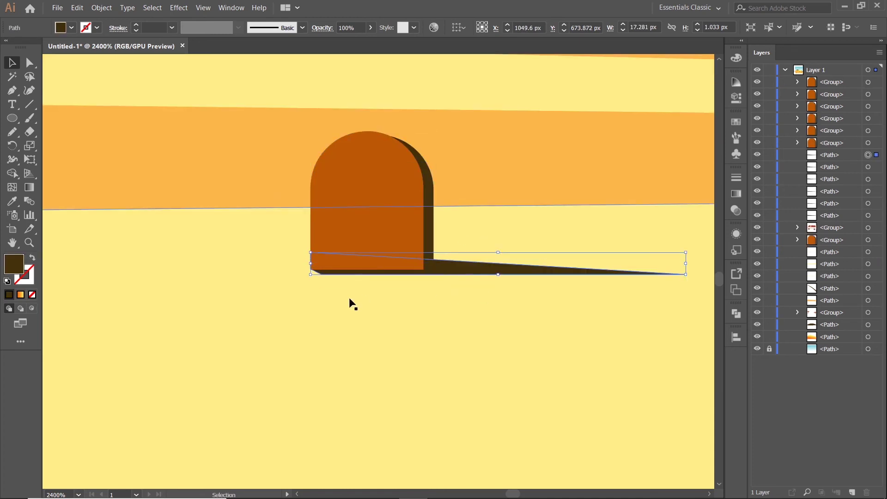
pyautogui.hotkey('alt', 'f')
pyautogui.press('Escape')
pyautogui.keyDown('ctrl'); pyautogui.click(485, 271); pyautogui.keyUp('ctrl')
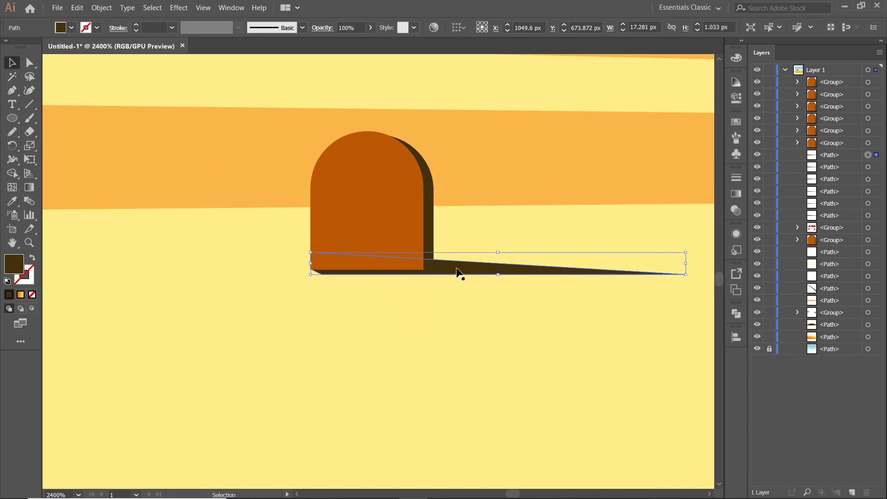
pyautogui.scroll(-9, 457, 272)
pyautogui.scroll(-2, 455, 273)
pyautogui.click(452, 349)
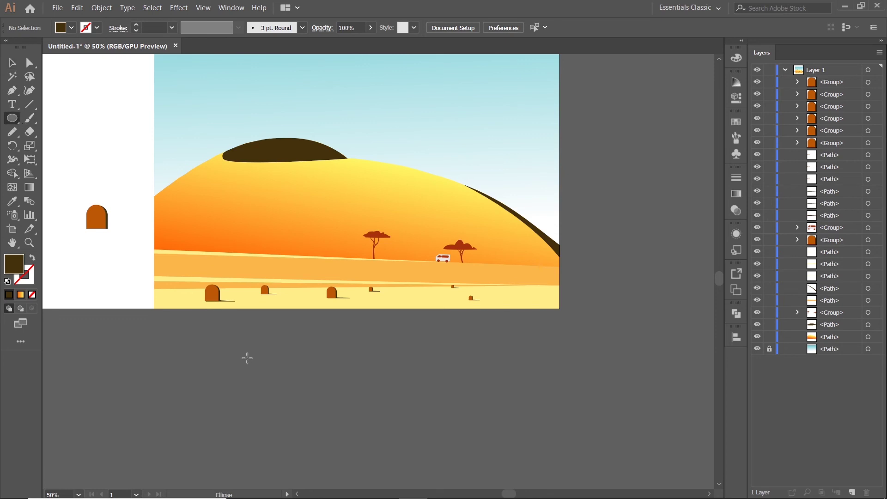
# Step: Draw a small dark-brown circle and move it above the left arch
pyautogui.moveTo(253, 356); pyautogui.dragTo(265, 368)
pyautogui.click(11, 202)
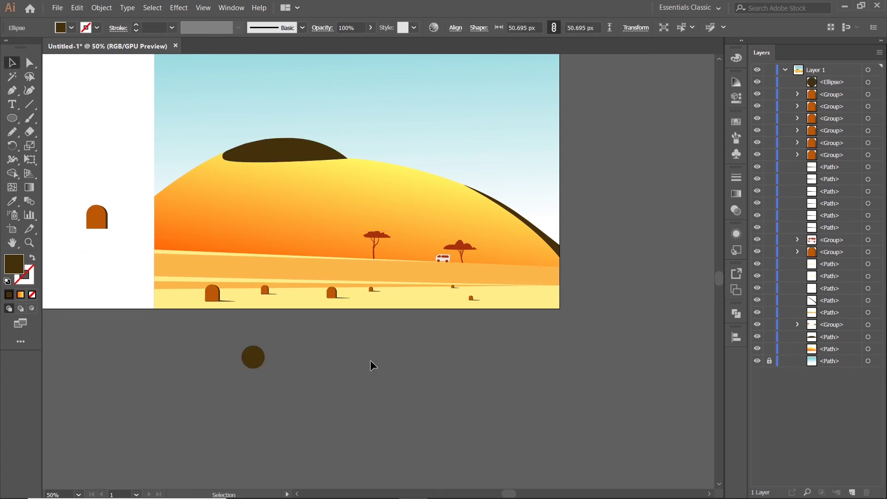
pyautogui.moveTo(346, 364); pyautogui.dragTo(418, 361)
pyautogui.click(10, 66)
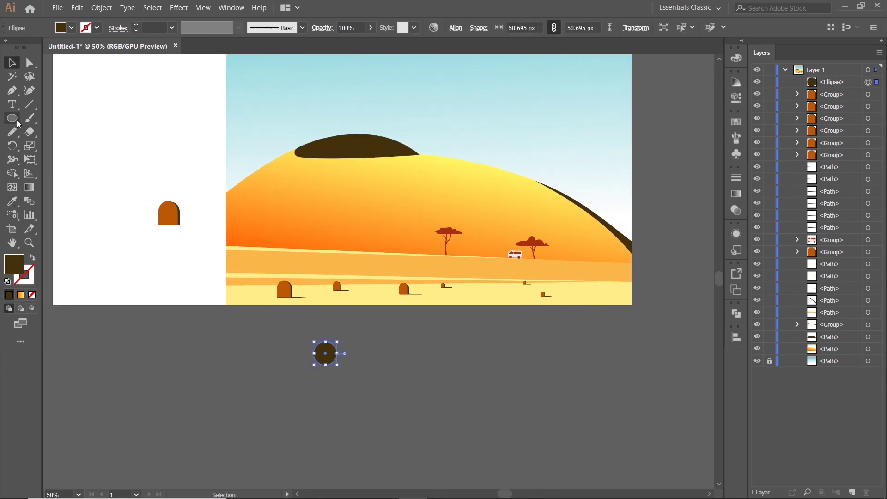
pyautogui.moveTo(324, 355); pyautogui.dragTo(171, 148)
pyautogui.hotkey('ctrl', '+')
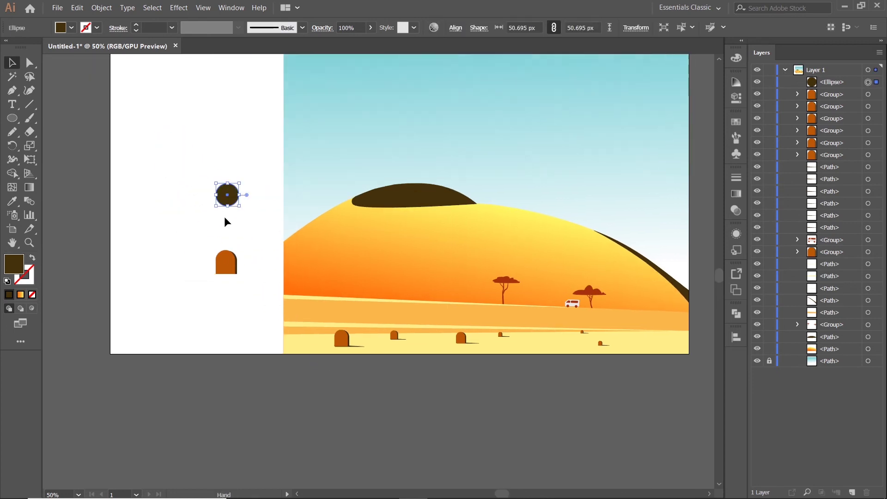
# Step: Cut away the circle's lower half with an overlapping rectangle and Shape Builder, leaving a dome
pyautogui.moveTo(14, 124); pyautogui.dragTo(44, 118)
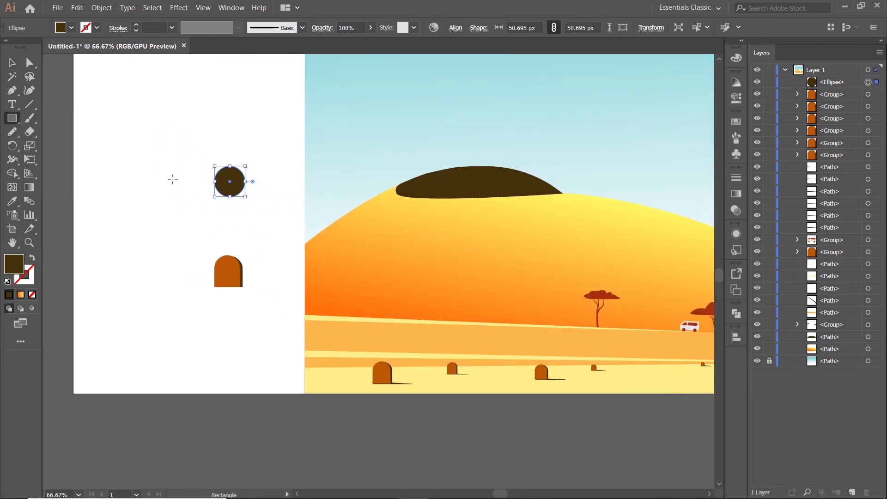
pyautogui.moveTo(263, 208); pyautogui.dragTo(273, 206)
pyautogui.press('v')
pyautogui.moveTo(175, 144)
pyautogui.mouseDown()
pyautogui.moveTo(276, 206)
pyautogui.moveTo(194, 148)
pyautogui.moveTo(317, 265)
pyautogui.mouseUp()
pyautogui.hotkey('shift', 'm')
pyautogui.hotkey('ctrl', '+')
pyautogui.hotkey('ctrl', '+')
pyautogui.keyDown('alt'); pyautogui.click(226, 202); pyautogui.keyUp('alt')
pyautogui.hotkey('ctrl', '-')
pyautogui.hotkey('ctrl', '-')
pyautogui.hotkey('ctrl', '-')
pyautogui.press('v')
# Step: Shrink the dome to about 31 px wide, lower it onto the dune edge, and tilt it
pyautogui.hotkey('ctrl', '+')
pyautogui.hotkey('ctrl', '+')
pyautogui.hotkey('ctrl', '+')
pyautogui.hotkey('ctrl', '+')
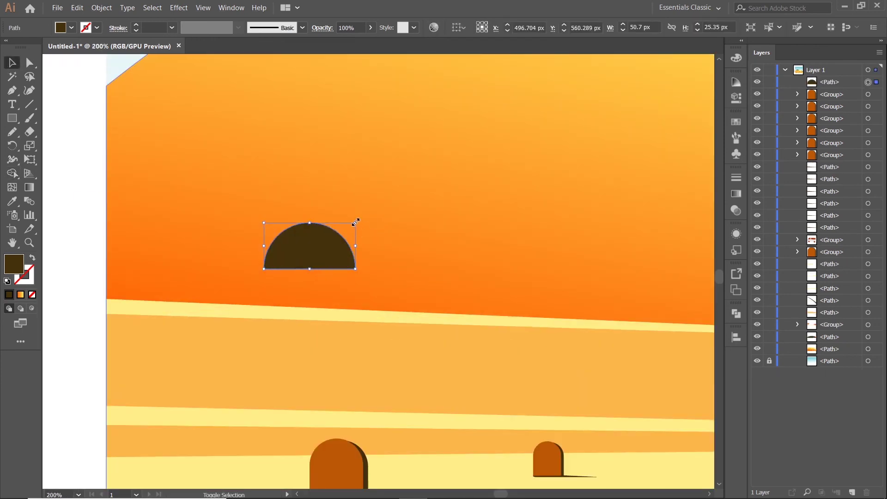
pyautogui.moveTo(355, 222); pyautogui.dragTo(319, 241)
pyautogui.moveTo(301, 291); pyautogui.dragTo(302, 293)
pyautogui.hotkey('ctrl', '+')
pyautogui.hotkey('ctrl', '+')
pyautogui.hotkey('ctrl', '+')
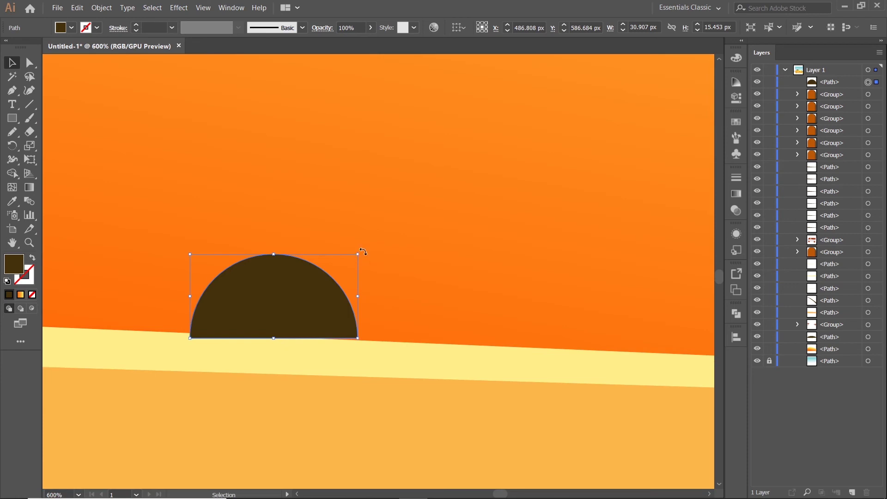
pyautogui.moveTo(363, 251); pyautogui.dragTo(366, 256)
pyautogui.scroll(1, 262, 320)
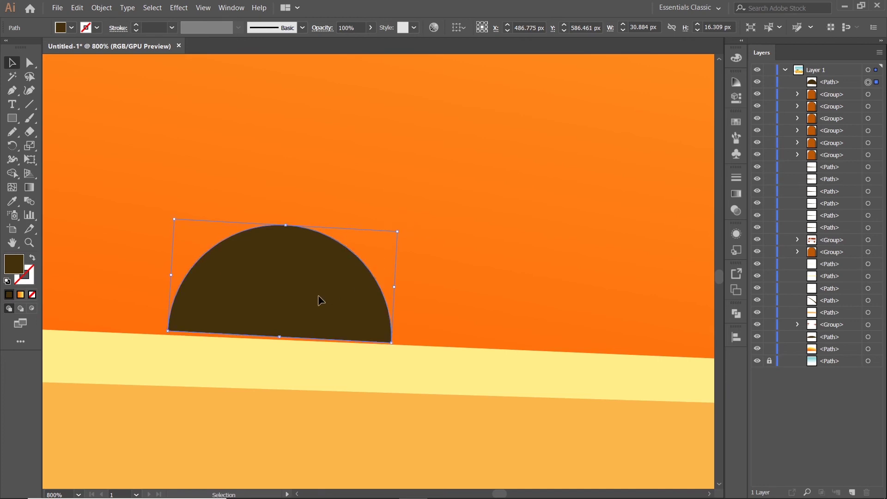
# Step: Place a smaller copy of the dome lower on the sand, shifted slightly left
pyautogui.scroll(-5, 323, 324)
pyautogui.scroll(-4, 332, 370)
pyautogui.scroll(3, 342, 259)
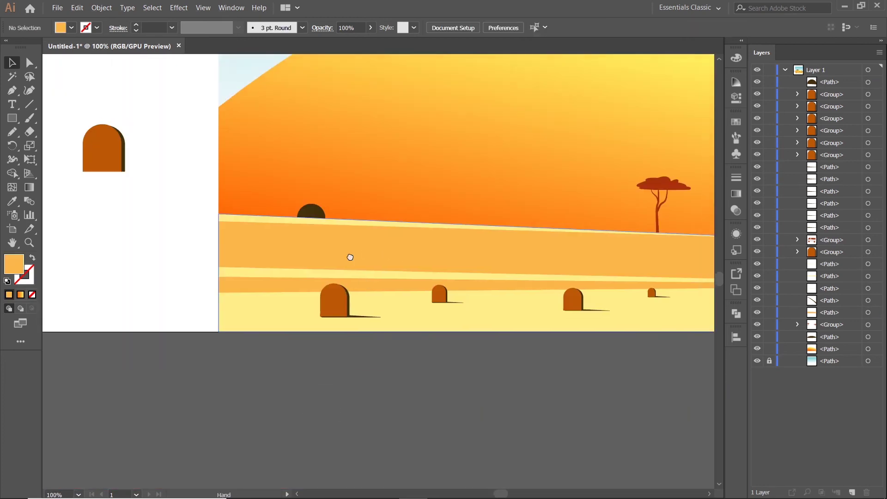
pyautogui.scroll(2, 265, 207)
pyautogui.moveTo(259, 215)
pyautogui.mouseDown()
pyautogui.moveTo(193, 324)
pyautogui.moveTo(191, 316)
pyautogui.mouseUp()
pyautogui.scroll(2, 191, 316)
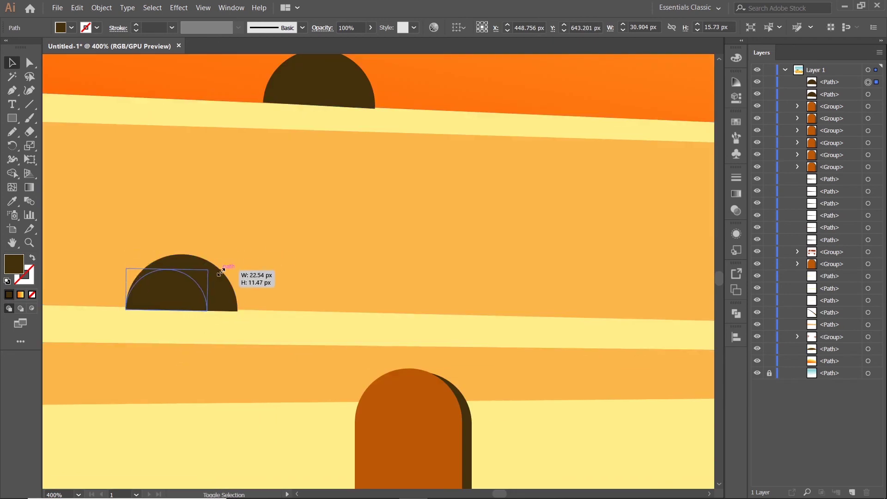
pyautogui.moveTo(239, 254); pyautogui.dragTo(193, 276)
pyautogui.moveTo(177, 293); pyautogui.dragTo(142, 294)
# Step: Place a third, shrunken dome copy near the centre, tilted to match the slope
pyautogui.scroll(-2, 258, 323)
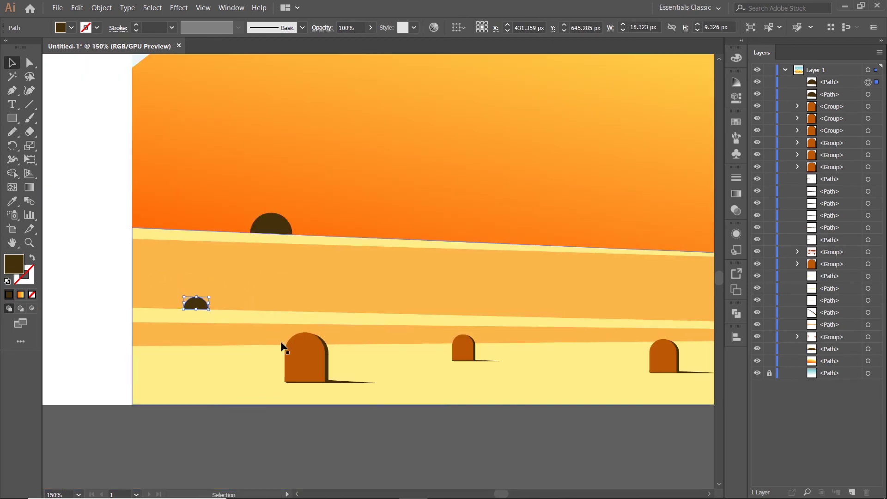
pyautogui.scroll(-1, 283, 346)
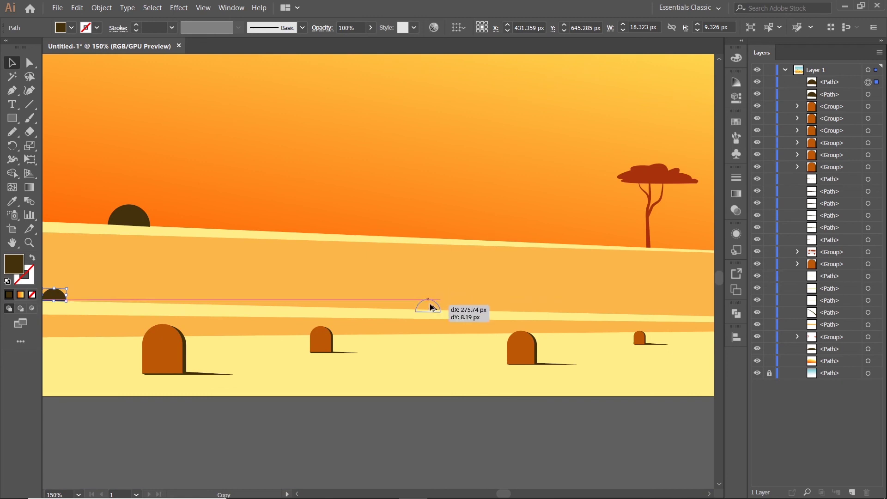
pyautogui.moveTo(454, 294); pyautogui.dragTo(427, 304)
pyautogui.scroll(2, 429, 307)
pyautogui.scroll(3, 444, 302)
pyautogui.scroll(2, 434, 298)
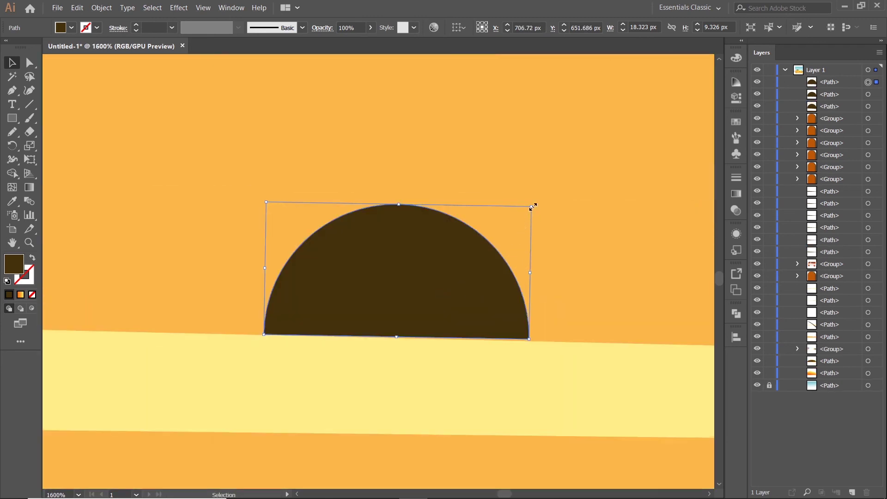
pyautogui.moveTo(533, 206)
pyautogui.mouseDown()
pyautogui.moveTo(495, 248)
pyautogui.moveTo(457, 240)
pyautogui.mouseUp()
pyautogui.scroll(1, 416, 319)
pyautogui.moveTo(497, 162); pyautogui.dragTo(500, 161)
pyautogui.scroll(-10, 415, 284)
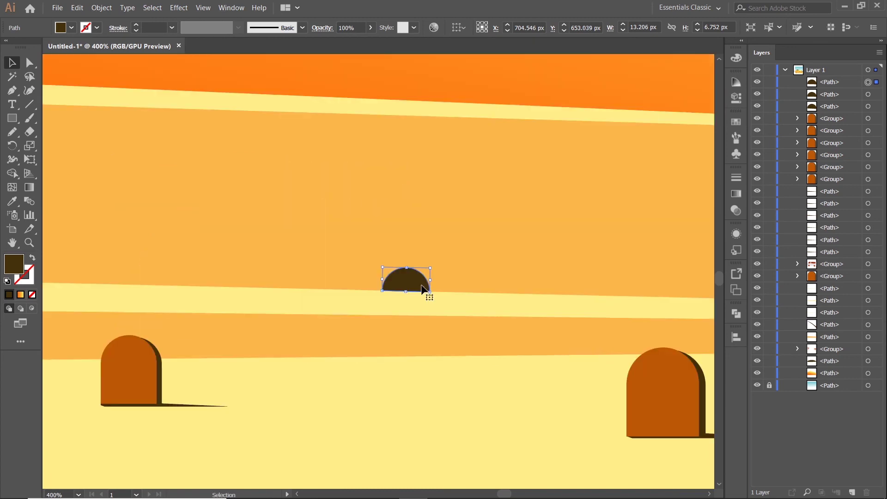
pyautogui.moveTo(528, 373); pyautogui.dragTo(440, 388)
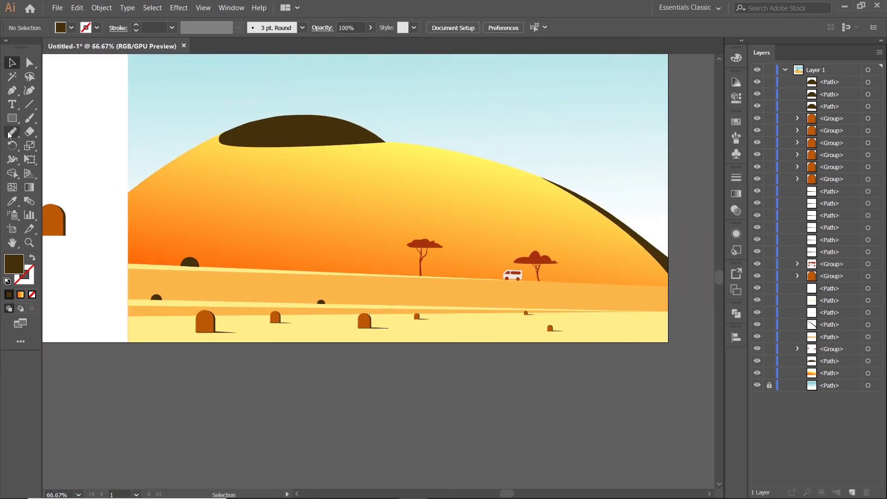
pyautogui.click(12, 90)
# Step: Draw the first curved, thin grass blades with the Pen tool beside the scene
pyautogui.moveTo(85, 125); pyautogui.dragTo(144, 198)
pyautogui.click(161, 207)
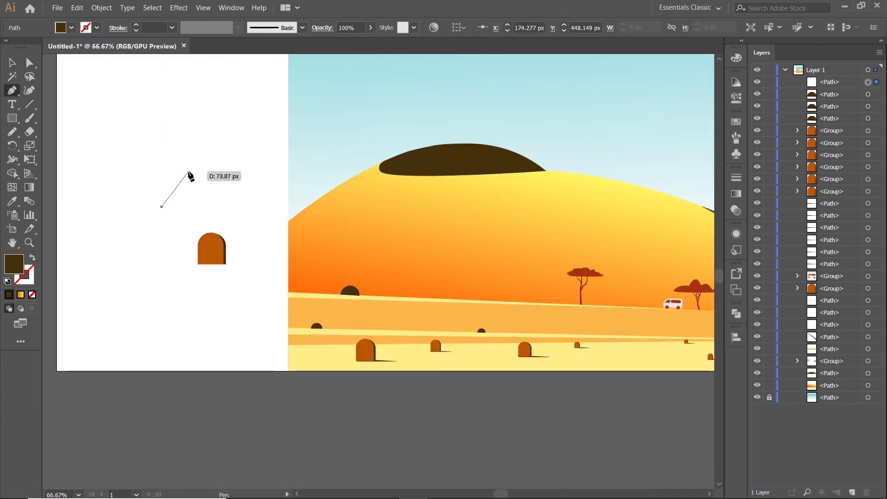
pyautogui.moveTo(189, 170); pyautogui.dragTo(213, 153)
pyautogui.scroll(1, 161, 207)
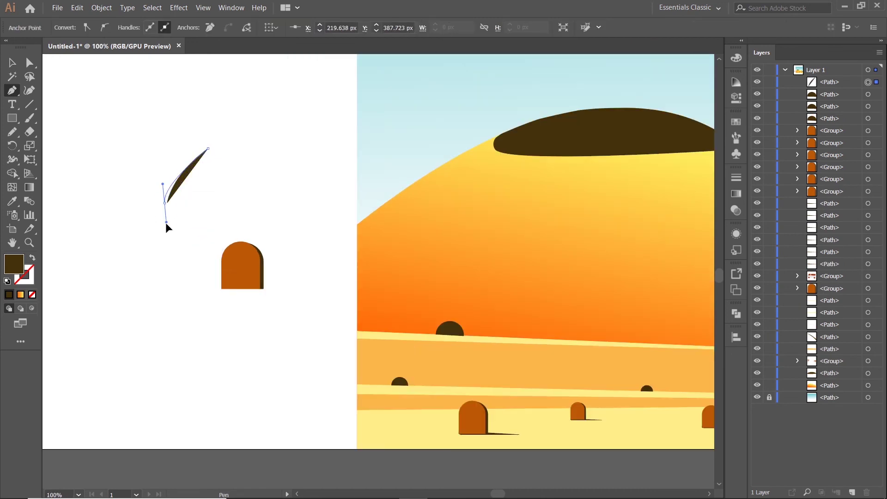
pyautogui.moveTo(166, 223)
pyautogui.mouseDown()
pyautogui.moveTo(153, 240)
pyautogui.moveTo(208, 139)
pyautogui.moveTo(247, 117)
pyautogui.mouseUp()
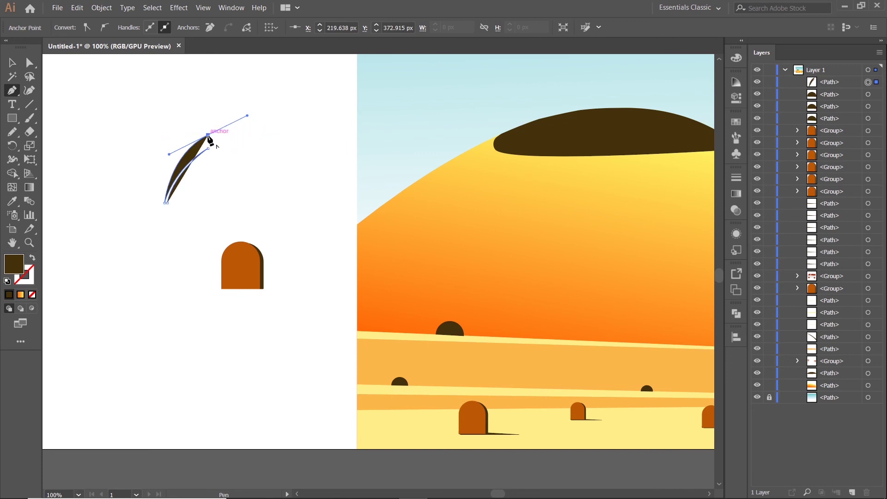
pyautogui.moveTo(148, 232); pyautogui.dragTo(148, 231)
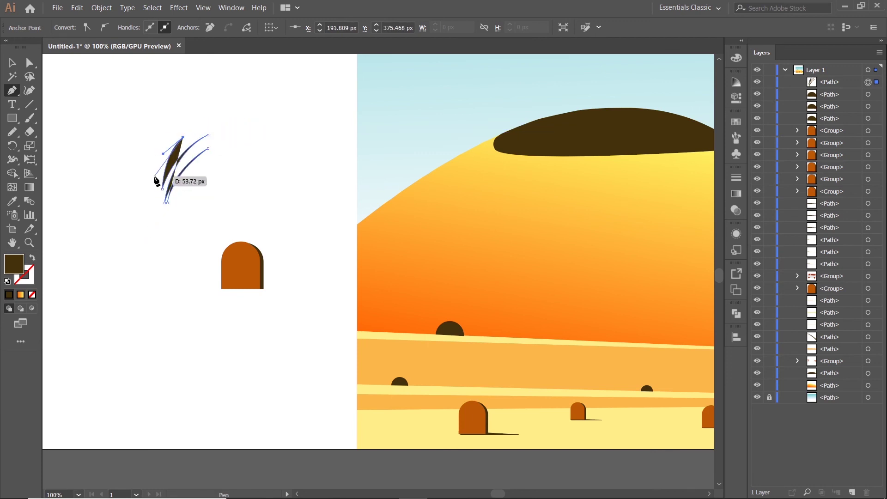
pyautogui.moveTo(166, 202); pyautogui.dragTo(164, 132)
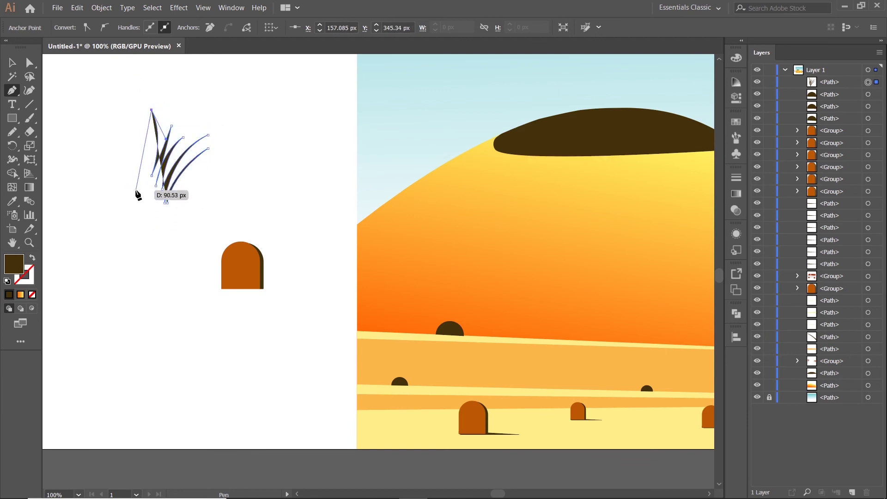
# Step: Add more pointed blade tips, curve them into a long trailing base, and finish the tuft
pyautogui.click(149, 138)
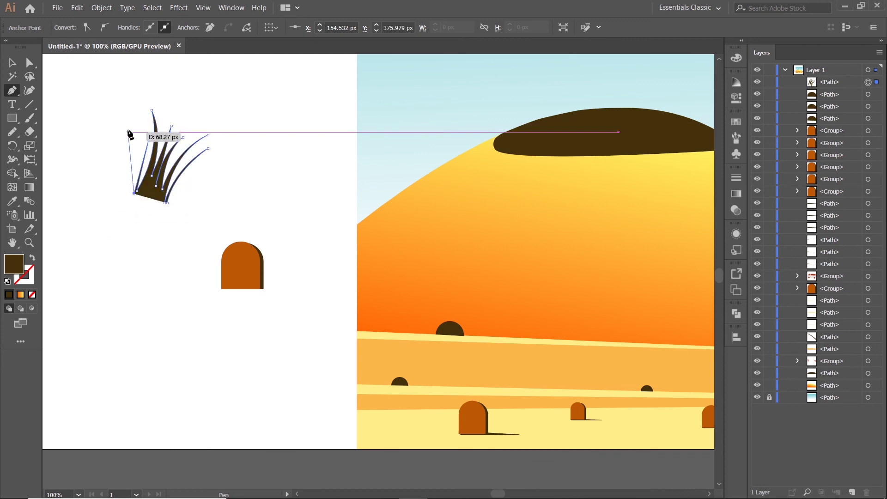
pyautogui.click(129, 119)
pyautogui.click(134, 193)
pyautogui.click(112, 128)
pyautogui.moveTo(132, 193)
pyautogui.mouseDown()
pyautogui.moveTo(81, 159)
pyautogui.moveTo(106, 172)
pyautogui.mouseUp()
pyautogui.click(96, 147)
pyautogui.moveTo(113, 212); pyautogui.dragTo(113, 224)
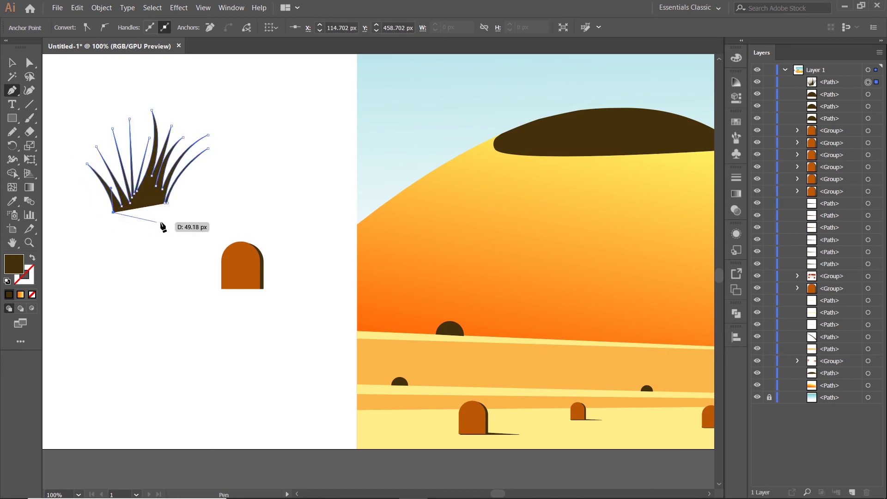
pyautogui.click(272, 211)
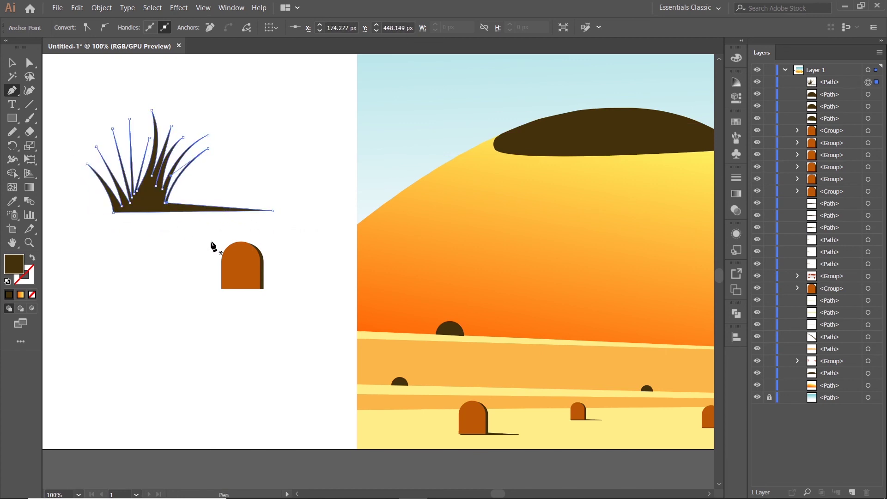
pyautogui.click(267, 134)
pyautogui.scroll(-3, 267, 134)
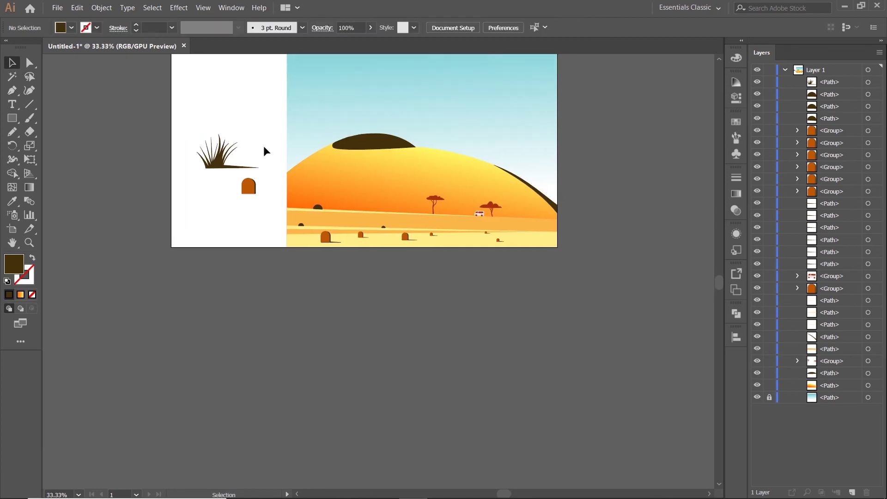
pyautogui.scroll(1, 264, 145)
# Step: Recolour the grass tuft with the door's orange using the Eyedropper
pyautogui.click(252, 169)
pyautogui.hotkey('ctrl', '+')
pyautogui.press('i')
pyautogui.click(232, 210)
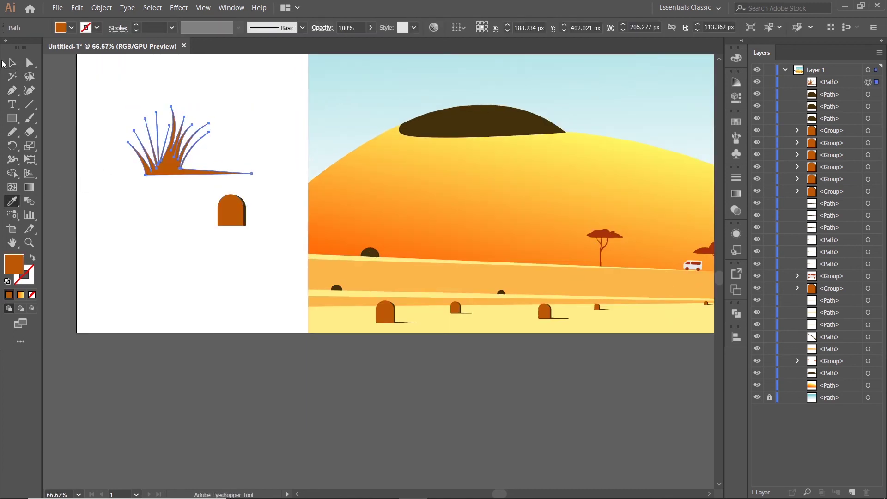
# Step: Move the orange grass onto the desert scene and shrink it to a tiny tuft
pyautogui.click(18, 65)
pyautogui.moveTo(140, 146); pyautogui.dragTo(353, 259)
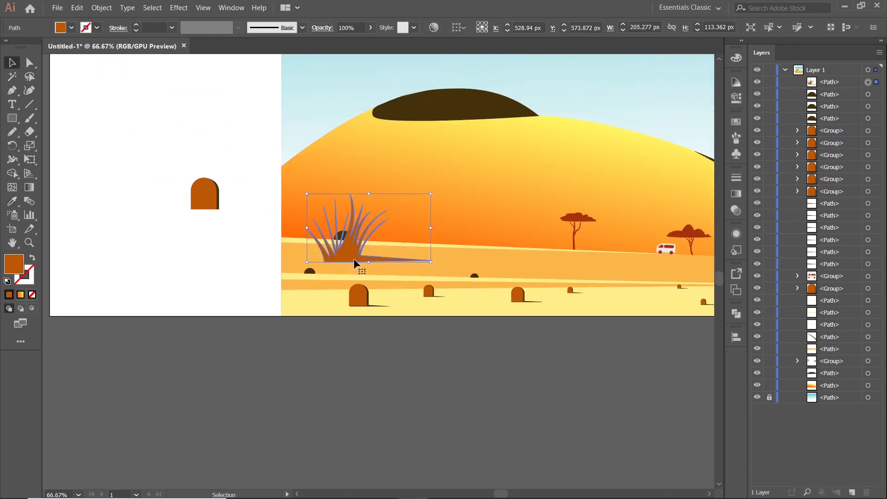
pyautogui.hotkey('ctrl', '+')
pyautogui.hotkey('ctrl', '+')
pyautogui.moveTo(525, 124); pyautogui.dragTo(258, 267)
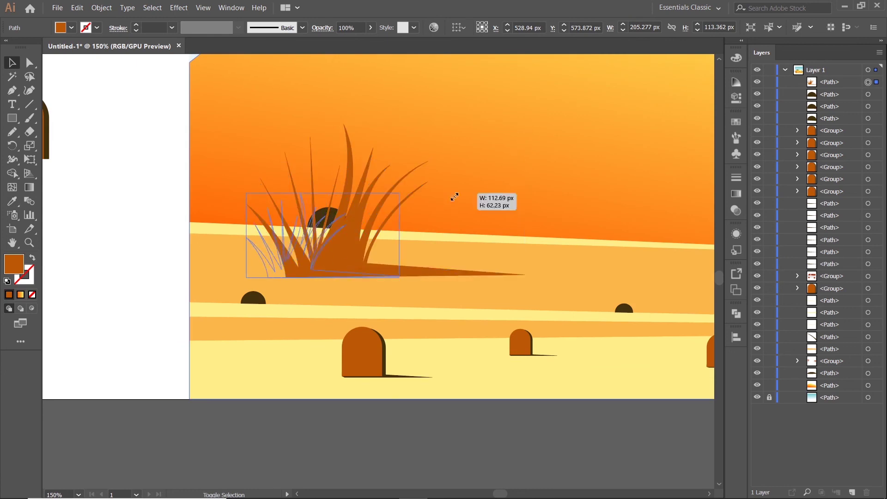
pyautogui.click(145, 287)
# Step: Place the small tuft on the middle sand band, undoing a misplaced copy
pyautogui.click(386, 234)
pyautogui.hotkey('ctrl', '+')
pyautogui.hotkey('ctrl', '+')
pyautogui.hotkey('ctrl', '+')
pyautogui.moveTo(378, 229)
pyautogui.mouseDown()
pyautogui.moveTo(279, 165)
pyautogui.moveTo(521, 240)
pyautogui.mouseUp()
pyautogui.hotkey('ctrl', '+')
pyautogui.hotkey('ctrl', '-')
pyautogui.hotkey('ctrl', '-')
pyautogui.hotkey('ctrl', '-')
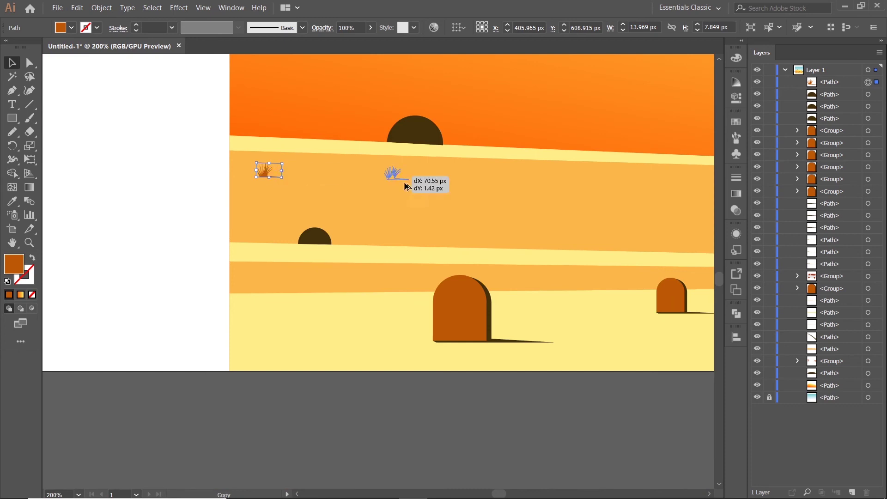
pyautogui.hotkey('ctrl', 'z')
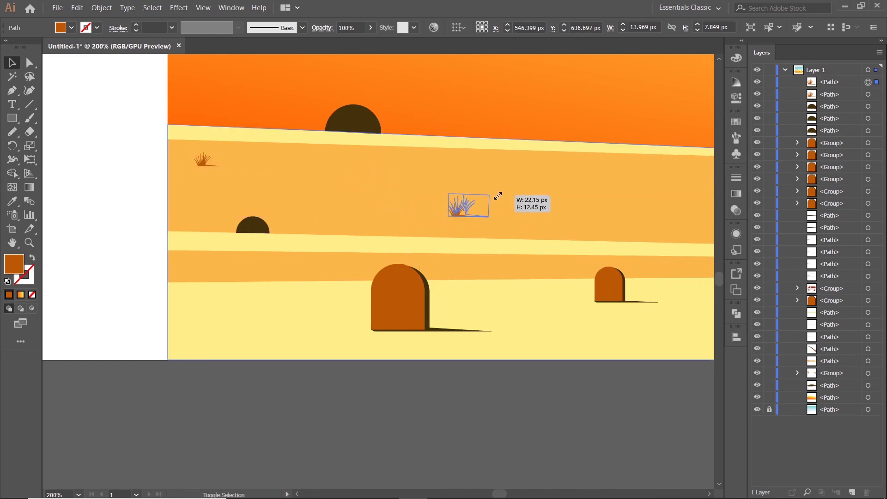
# Step: Scatter two more grass copies further right across the sand
pyautogui.moveTo(456, 211); pyautogui.dragTo(468, 205)
pyautogui.click(499, 387)
pyautogui.hotkey('ctrl', '-')
pyautogui.hotkey('ctrl', '-')
pyautogui.hotkey('ctrl', '-')
pyautogui.hotkey('ctrl', '+')
pyautogui.hotkey('ctrl', '+')
pyautogui.moveTo(176, 234)
pyautogui.mouseDown()
pyautogui.moveTo(406, 261)
pyautogui.moveTo(429, 254)
pyautogui.mouseUp()
# Step: Resize the grass tuft sitting beside the dark bush
pyautogui.hotkey('ctrl', '+')
pyautogui.hotkey('ctrl', '+')
pyautogui.hotkey('ctrl', '+')
pyautogui.hotkey('ctrl', '+')
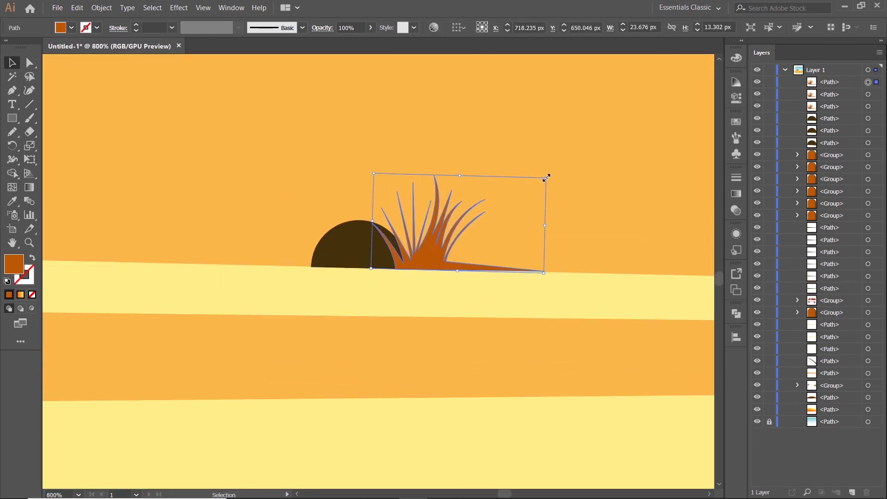
pyautogui.moveTo(544, 178); pyautogui.dragTo(495, 197)
pyautogui.scroll(-5, 475, 220)
pyautogui.hscroll(1, 510, 358)
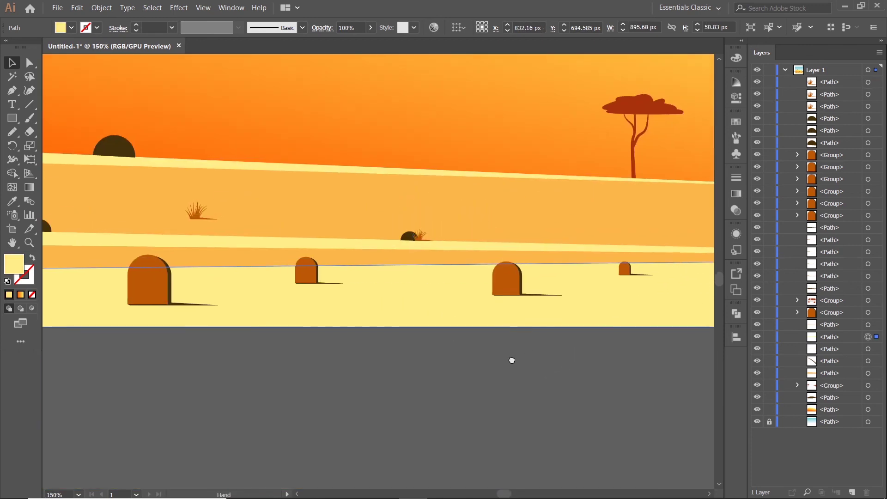
pyautogui.scroll(2, 197, 213)
# Step: Place a tuft copy higher up on the sand
pyautogui.moveTo(198, 212); pyautogui.dragTo(428, 148)
pyautogui.hotkey('ctrl', 'z')
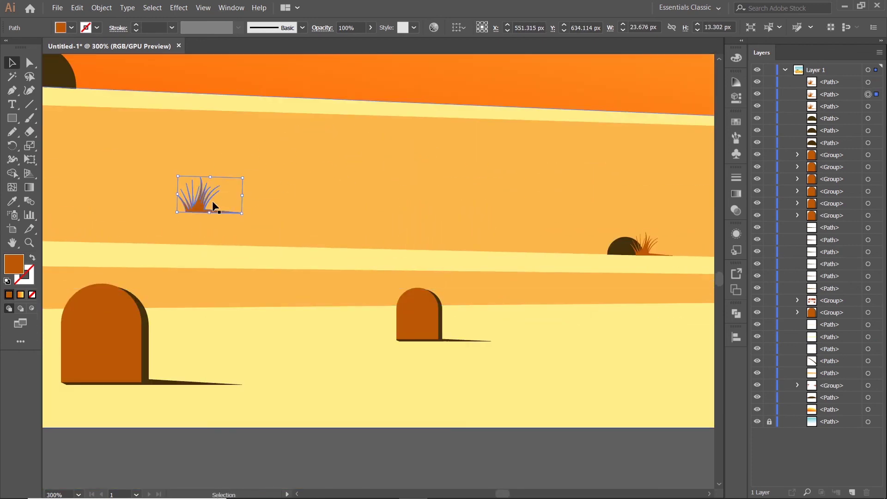
pyautogui.moveTo(212, 204)
pyautogui.mouseDown()
pyautogui.moveTo(388, 167)
pyautogui.moveTo(378, 162)
pyautogui.mouseUp()
pyautogui.scroll(2, 389, 166)
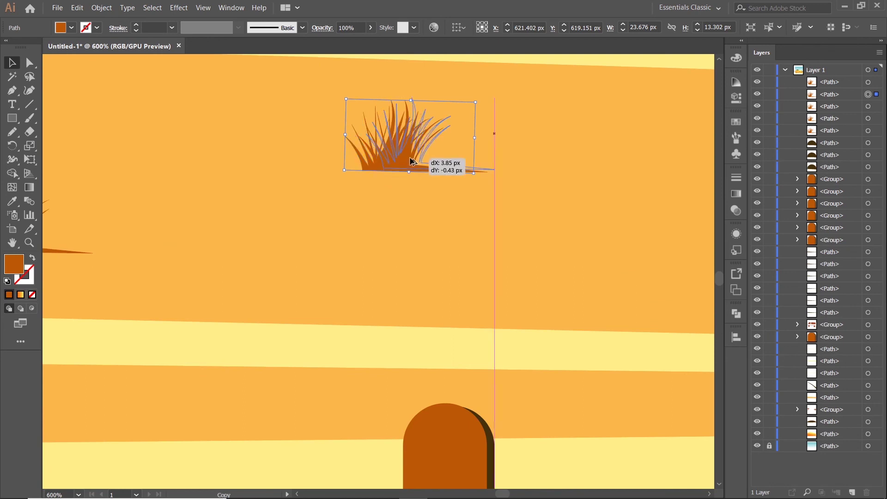
pyautogui.scroll(-3, 385, 160)
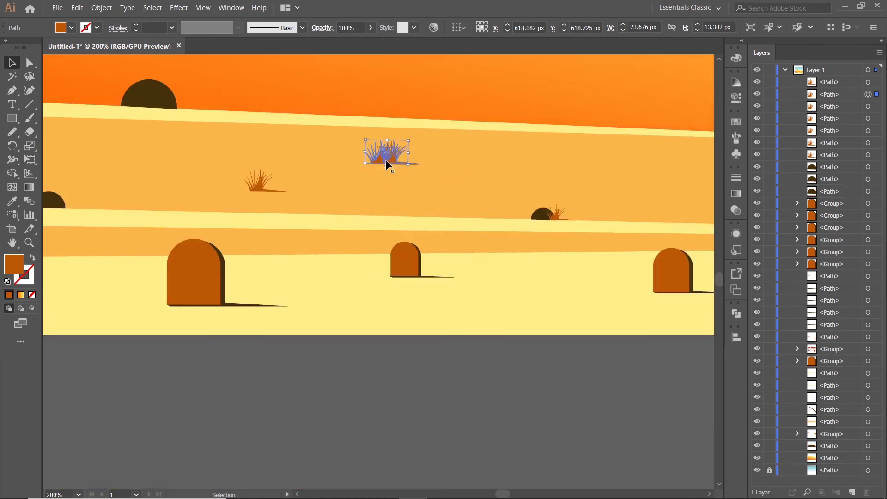
pyautogui.click(361, 369)
# Step: Copy a grass tuft to a spot further right and nudge it into place
pyautogui.scroll(-3, 460, 347)
pyautogui.scroll(-2, 574, 346)
pyautogui.scroll(3, 432, 328)
pyautogui.scroll(2, 159, 247)
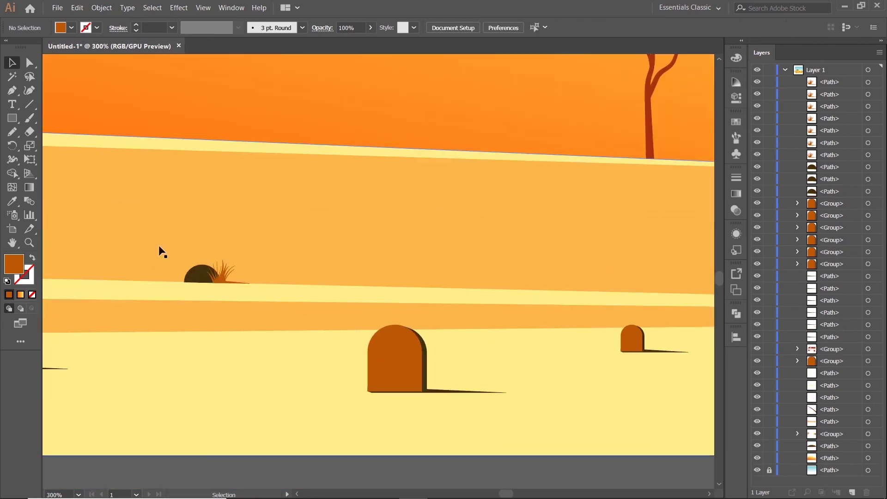
pyautogui.moveTo(224, 279); pyautogui.dragTo(589, 214)
pyautogui.scroll(2, 554, 222)
pyautogui.moveTo(443, 203); pyautogui.dragTo(446, 203)
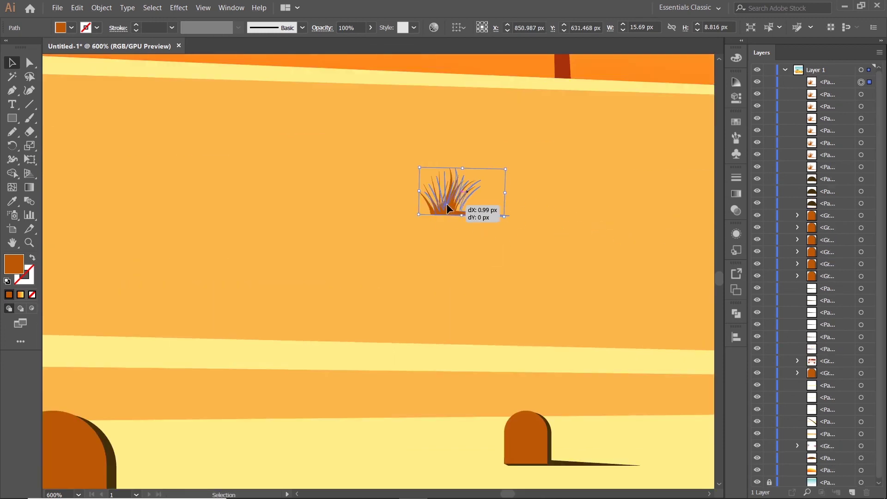
# Step: Reflect a vertical copy of the tuft, overlap it onto the original, and rotate slightly
pyautogui.rightClick(454, 200)
pyautogui.click(596, 382)
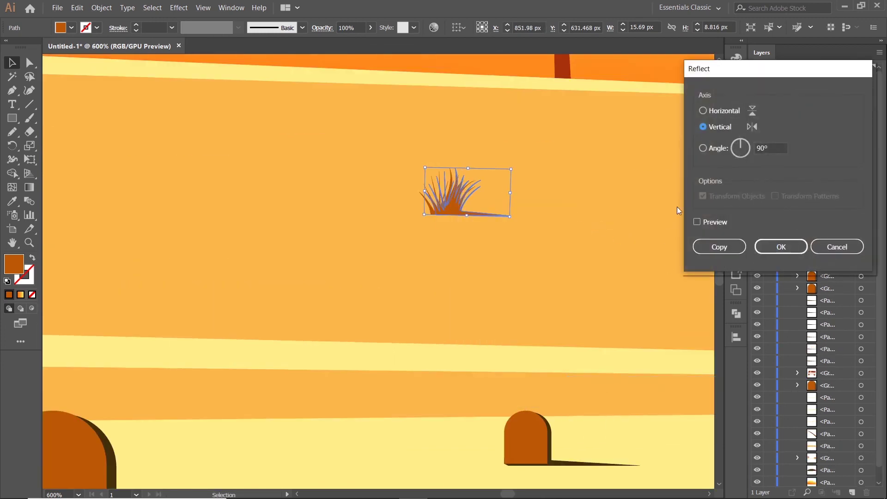
pyautogui.click(771, 250)
pyautogui.scroll(2, 481, 194)
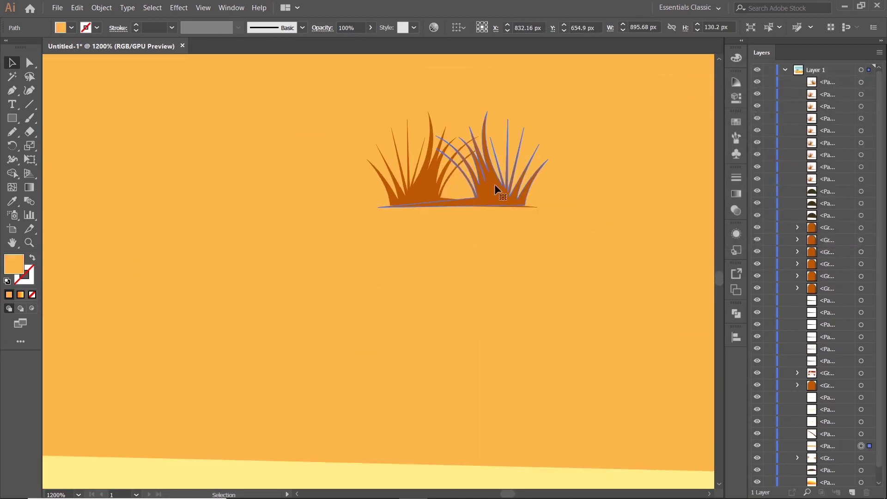
pyautogui.moveTo(494, 183); pyautogui.dragTo(426, 190)
pyautogui.moveTo(470, 110); pyautogui.dragTo(476, 114)
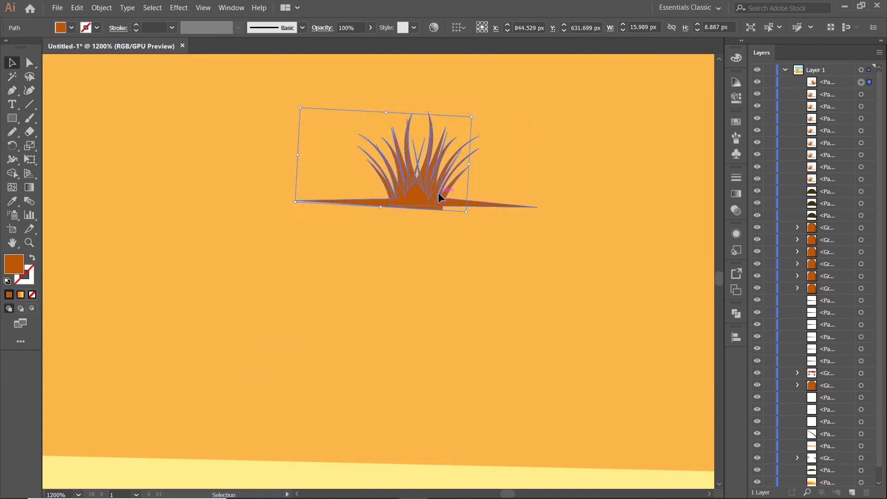
# Step: Duplicate the combined mirrored tuft to a new spot on the sand
pyautogui.moveTo(437, 192); pyautogui.dragTo(435, 193)
pyautogui.scroll(-5, 484, 165)
pyautogui.scroll(-4, 504, 223)
pyautogui.click(504, 227)
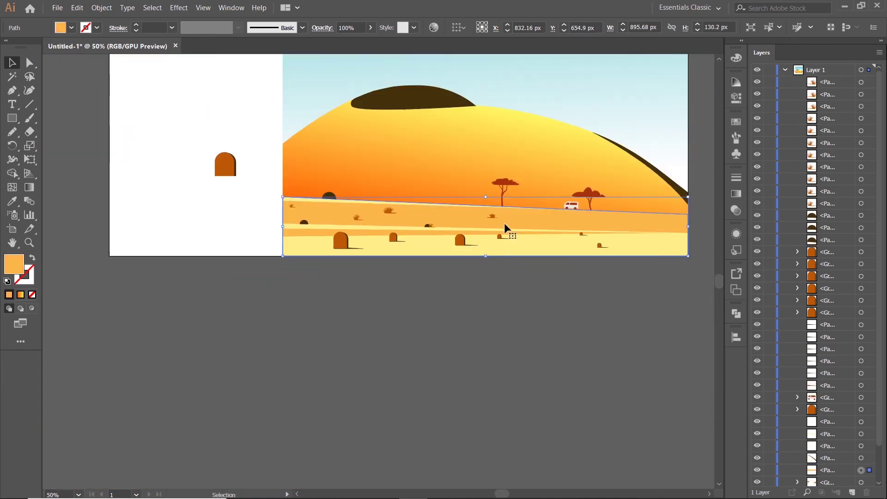
pyautogui.click(472, 311)
pyautogui.scroll(2, 472, 312)
pyautogui.scroll(3, 376, 292)
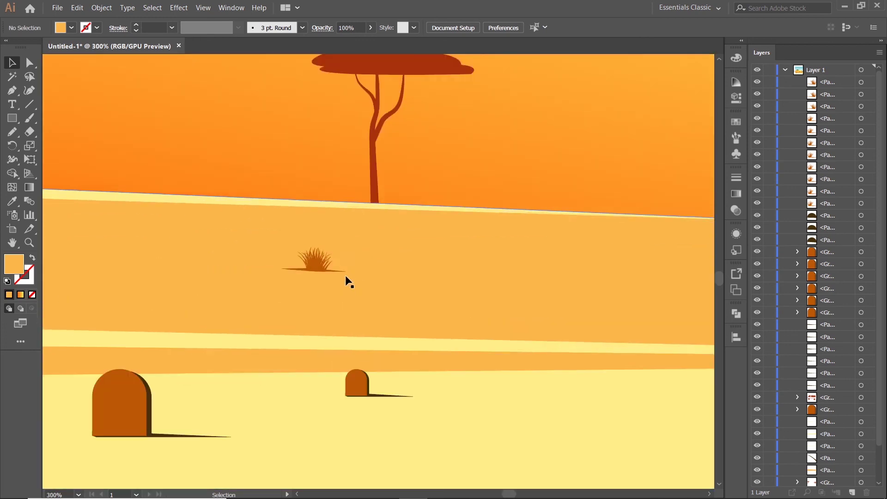
# Step: Copy one more grass tuft further right on the sand
pyautogui.moveTo(317, 261)
pyautogui.mouseDown()
pyautogui.moveTo(548, 231)
pyautogui.moveTo(559, 203)
pyautogui.mouseUp()
pyautogui.scroll(1, 554, 217)
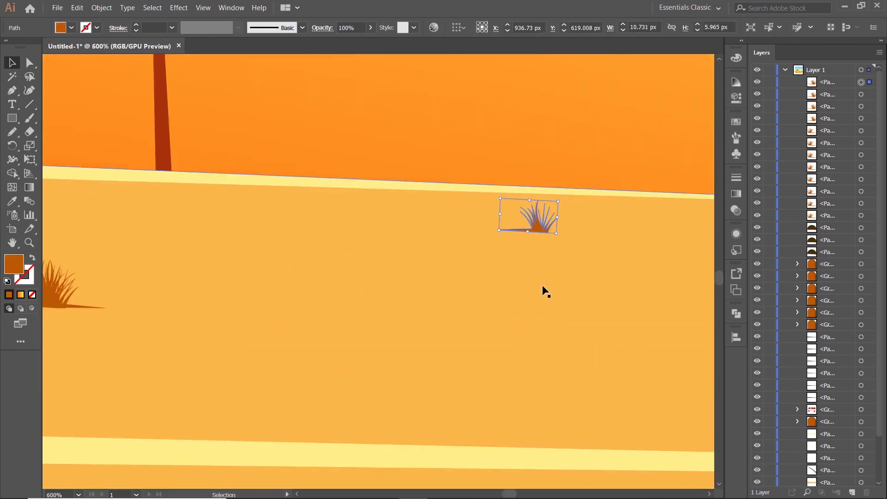
pyautogui.scroll(-4, 542, 284)
pyautogui.click(531, 396)
pyautogui.scroll(-2, 536, 378)
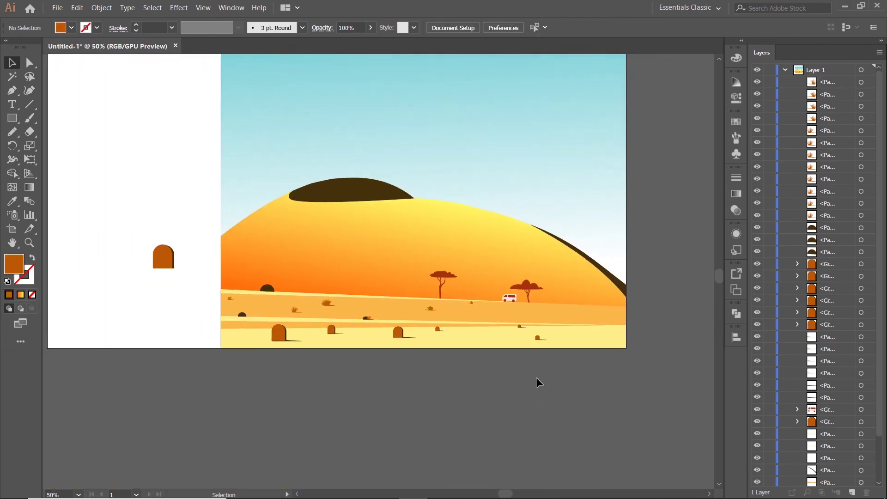
pyautogui.scroll(-1, 536, 377)
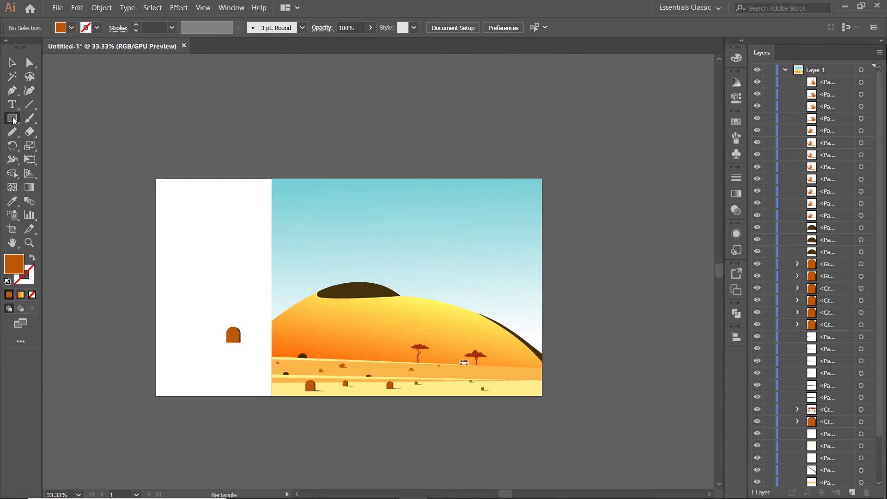
# Step: Draw a sun circle in the sky with the sky's blue gradient, running diagonally so it fades pale
pyautogui.moveTo(14, 120); pyautogui.dragTo(70, 144)
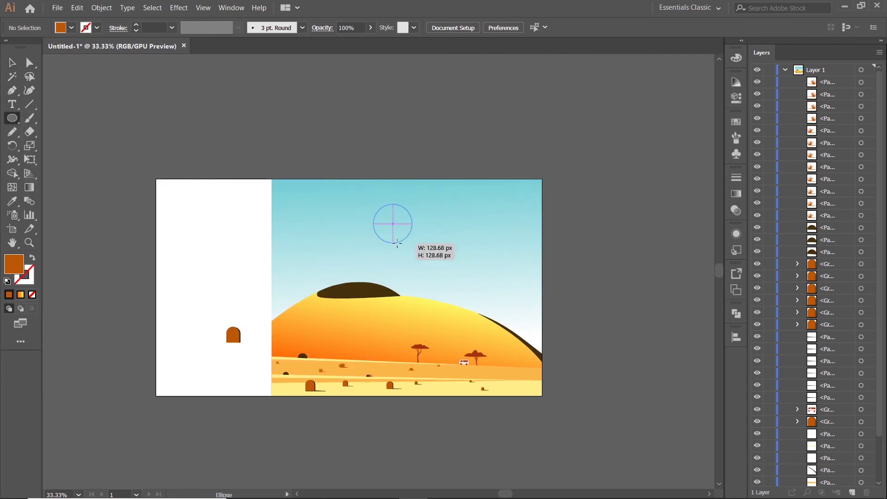
pyautogui.moveTo(397, 243); pyautogui.dragTo(397, 243)
pyautogui.press('i')
pyautogui.click(490, 268)
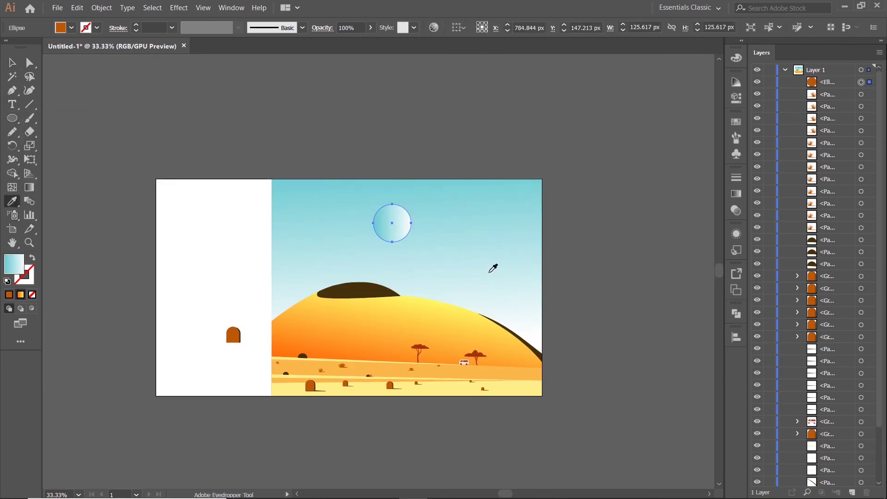
pyautogui.click(28, 189)
pyautogui.moveTo(428, 194); pyautogui.dragTo(398, 206)
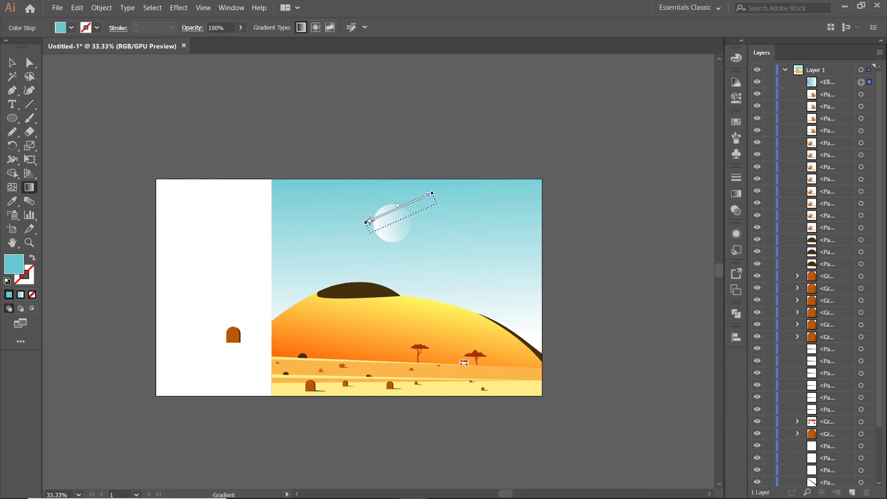
pyautogui.click(13, 63)
# Step: Delete the leftover spare arch from the white area
pyautogui.click(551, 152)
pyautogui.scroll(-2, 550, 152)
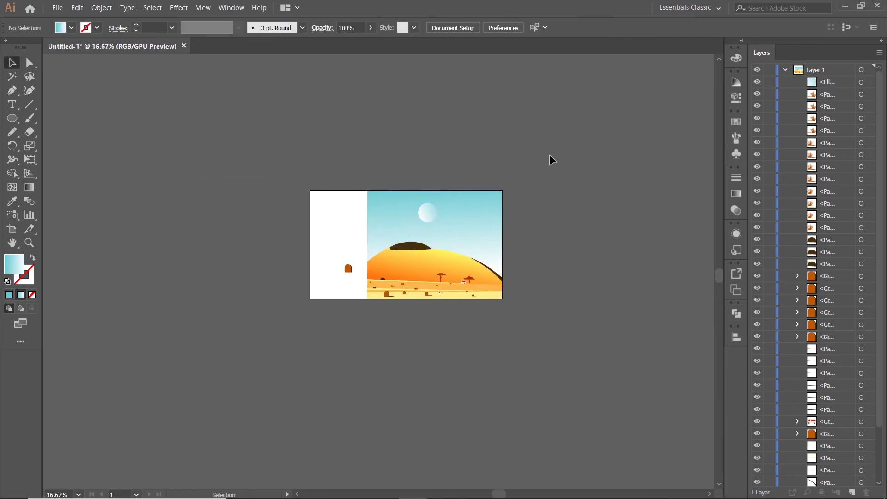
pyautogui.scroll(1, 438, 224)
pyautogui.click(427, 208)
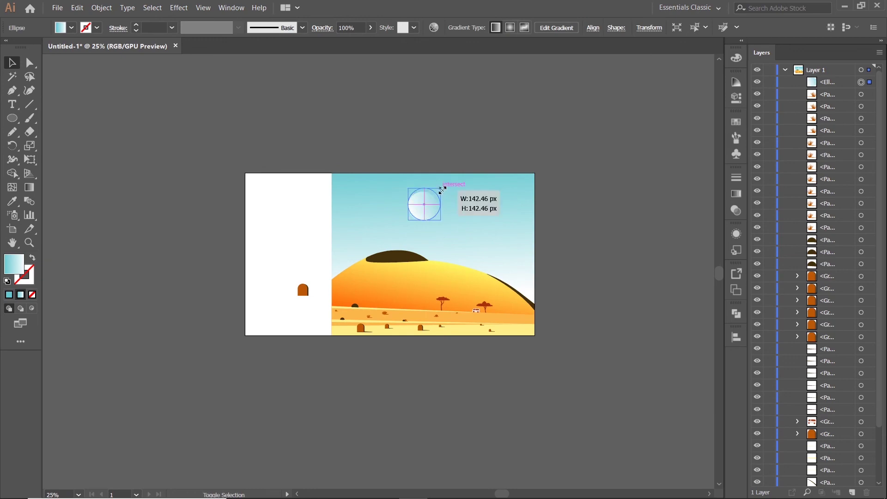
pyautogui.click(303, 289)
pyautogui.press('Delete')
pyautogui.scroll(2, 541, 248)
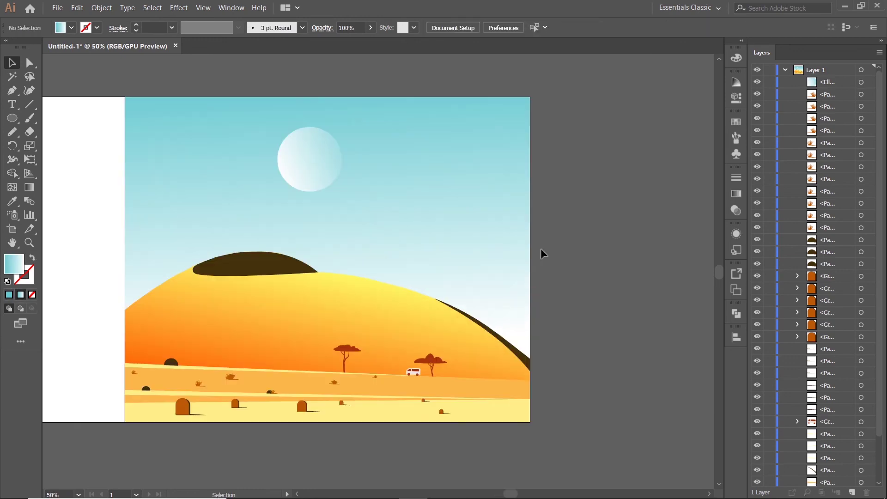